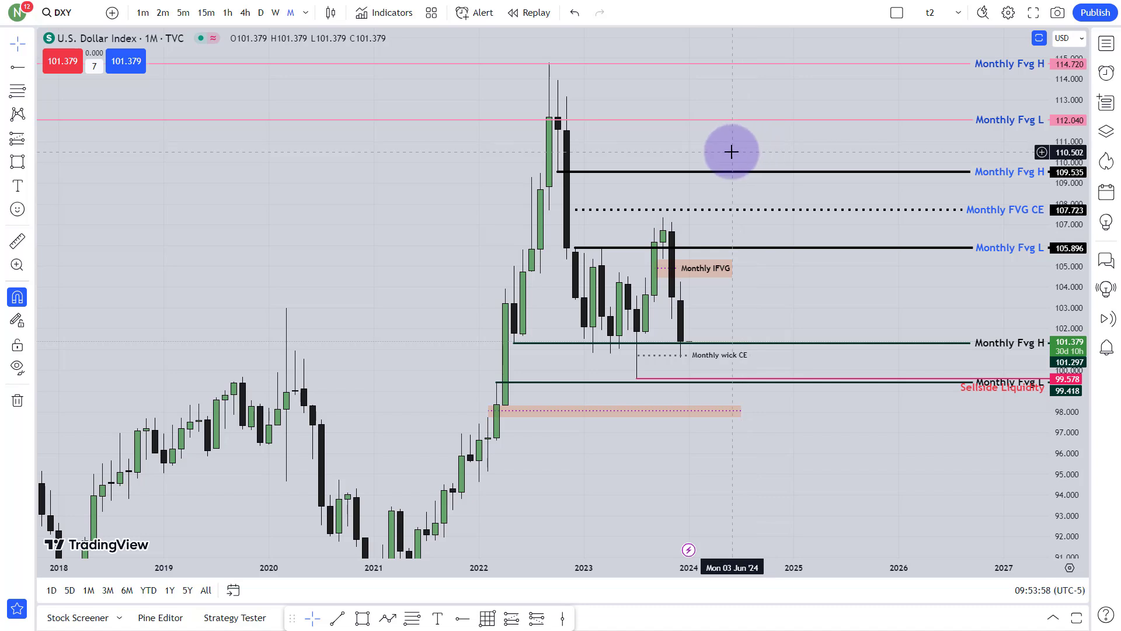
Step: Examine the monthly FVG levels at 114.720 and 112.040 on the DXY monthly chart, back to their 2002 origin
left_click_drag(790, 278, 785, 269)
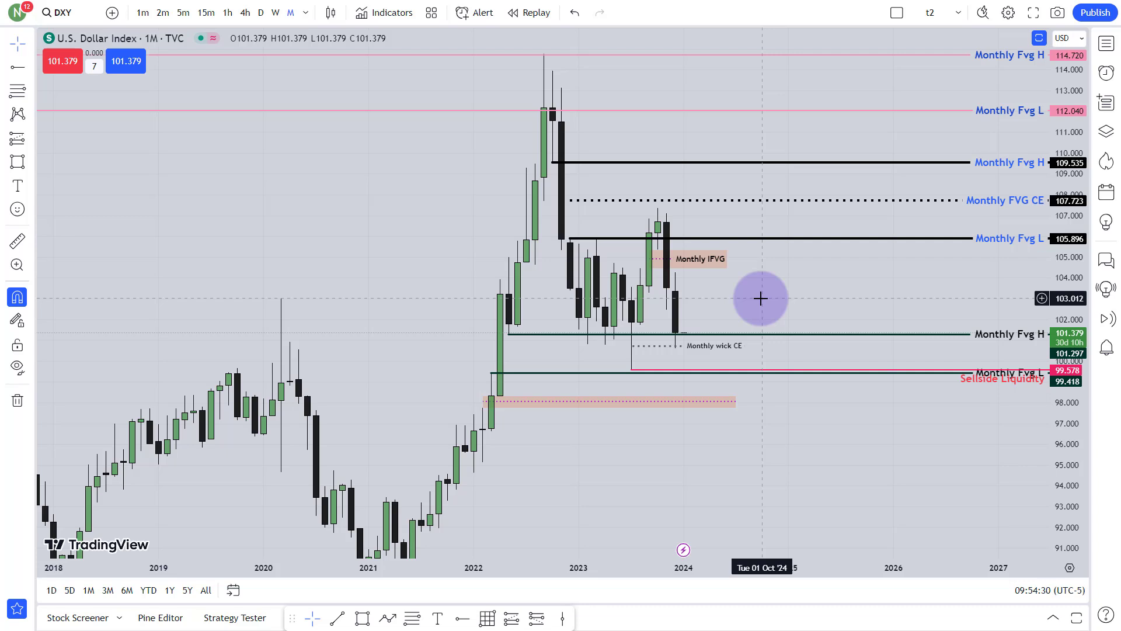
scroll(761, 298, "up", 1)
left_click_drag(748, 302, 726, 307)
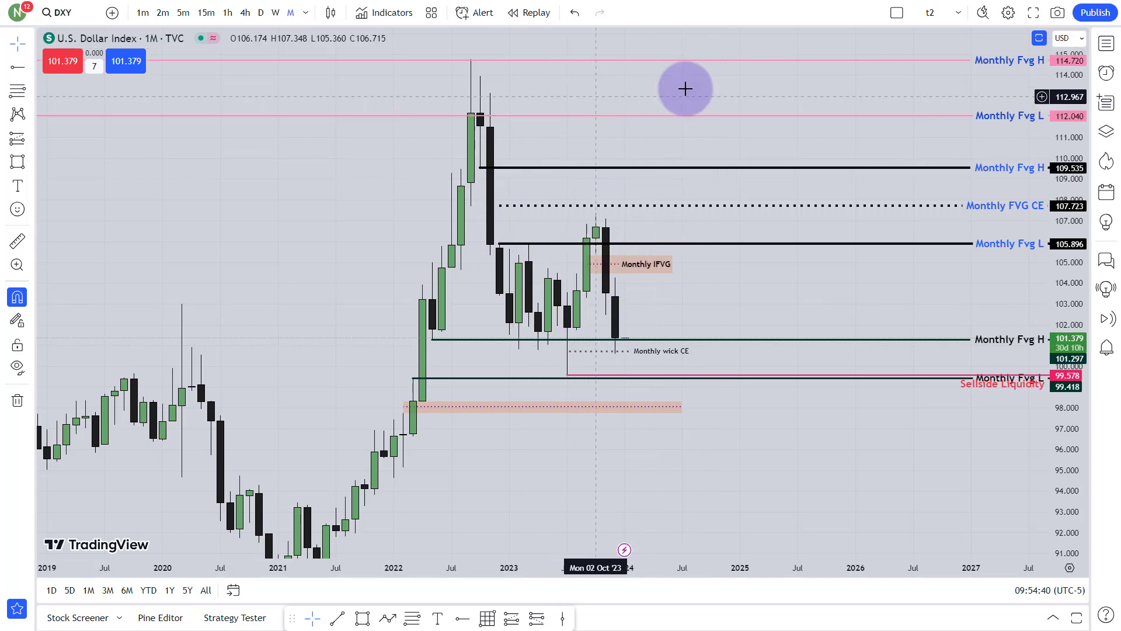
scroll(654, 150, "down", 5)
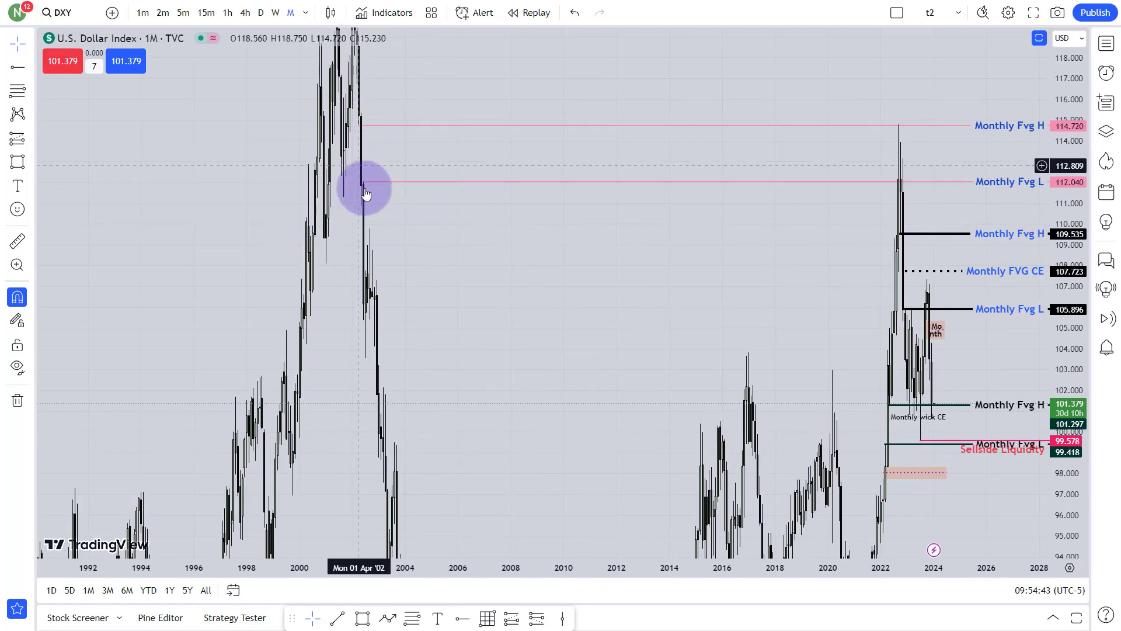
scroll(557, 292, "up", 3)
scroll(559, 292, "up", 2)
left_click_drag(566, 370, 468, 168)
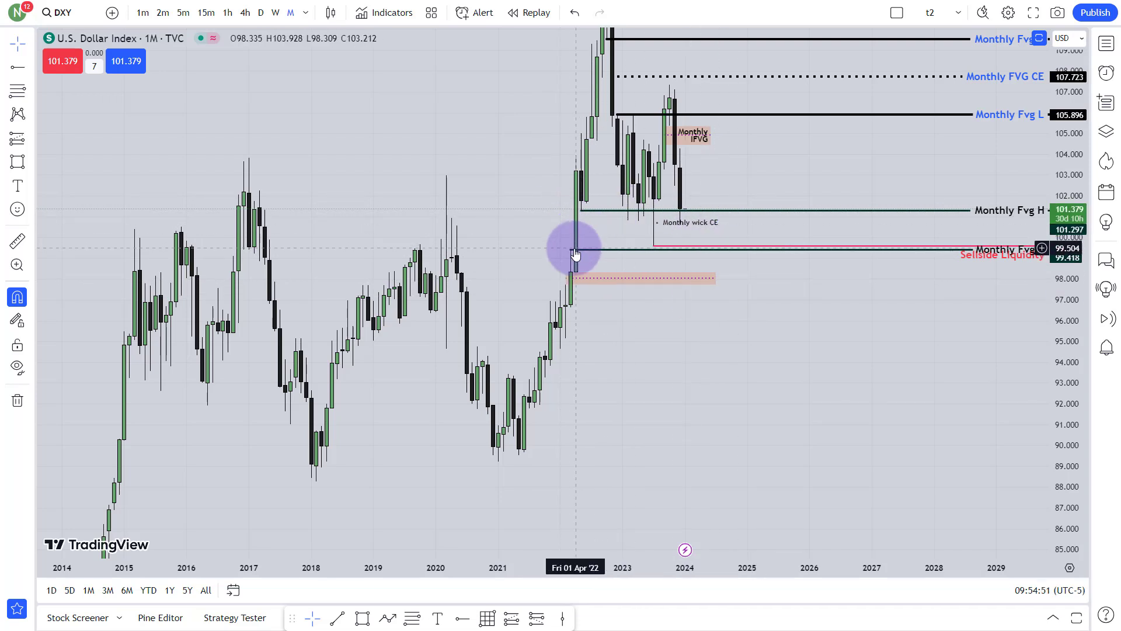
Step: Examine the shaded zone near 98.000 and the latest monthly candle in relation to the lower monthly FVG levels
left_click(579, 278)
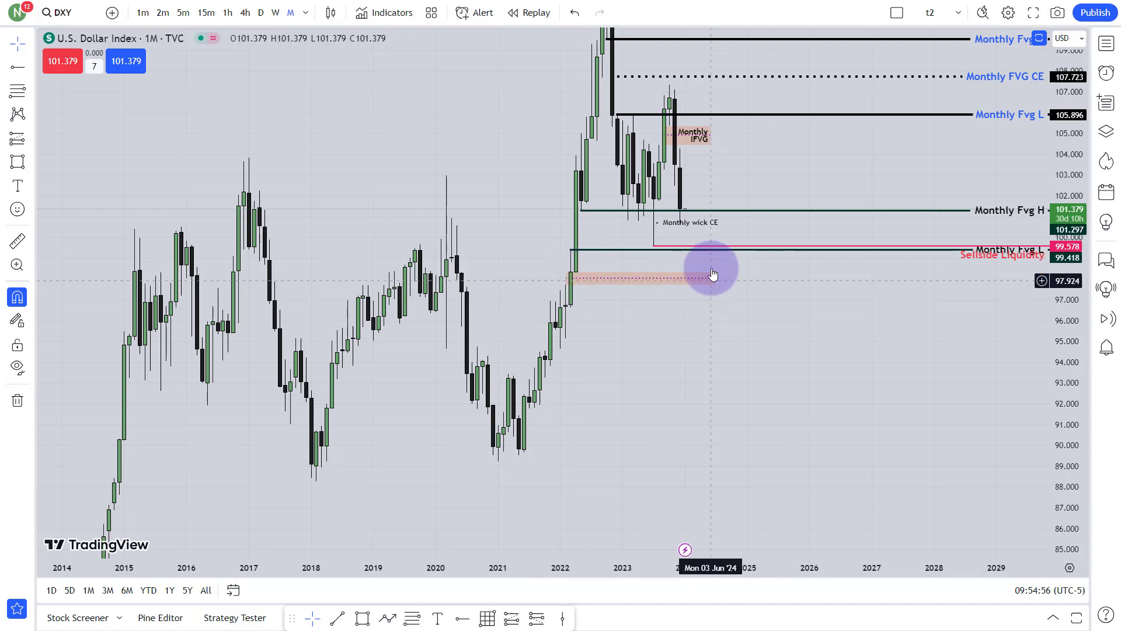
left_click(686, 227)
left_click(689, 262)
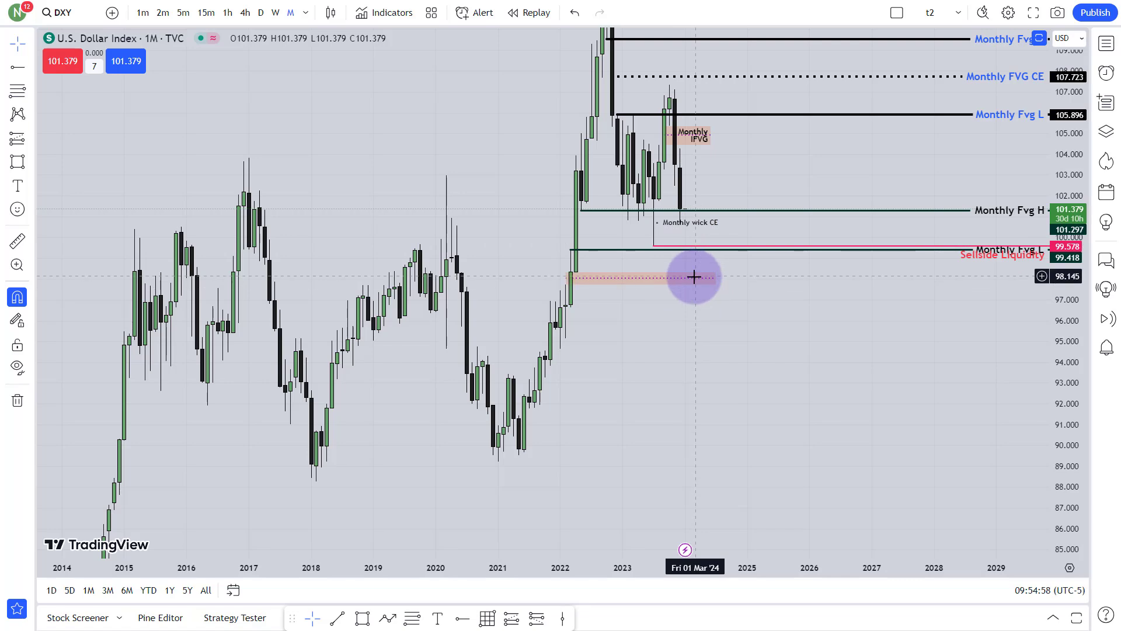
left_click(709, 226)
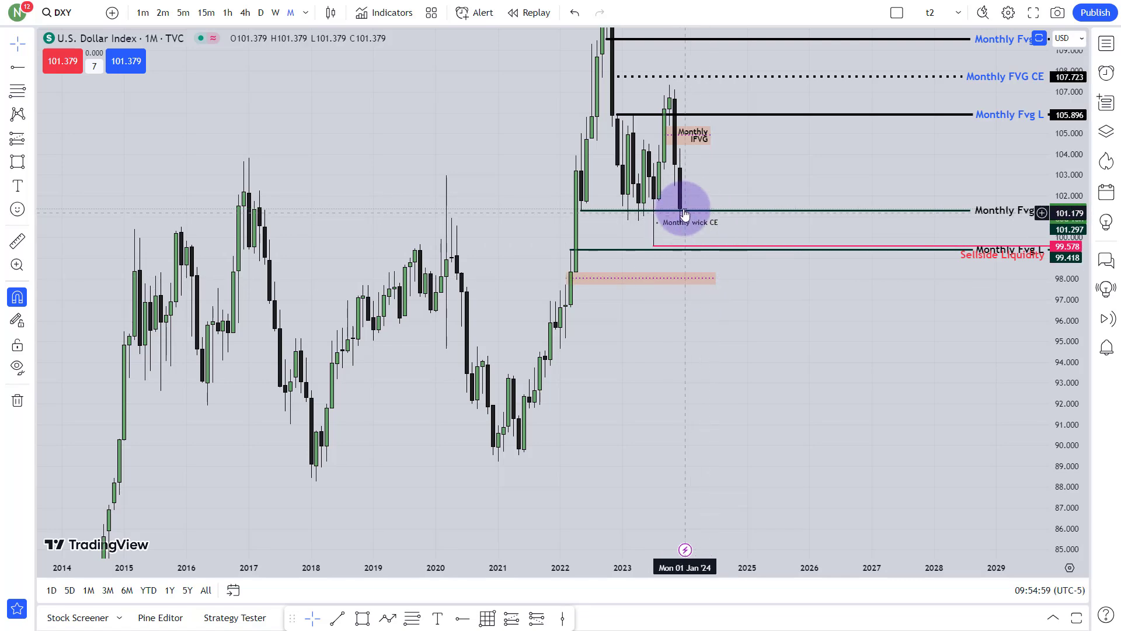
scroll(761, 310, "up", 5)
left_click_drag(654, 340, 1051, 370)
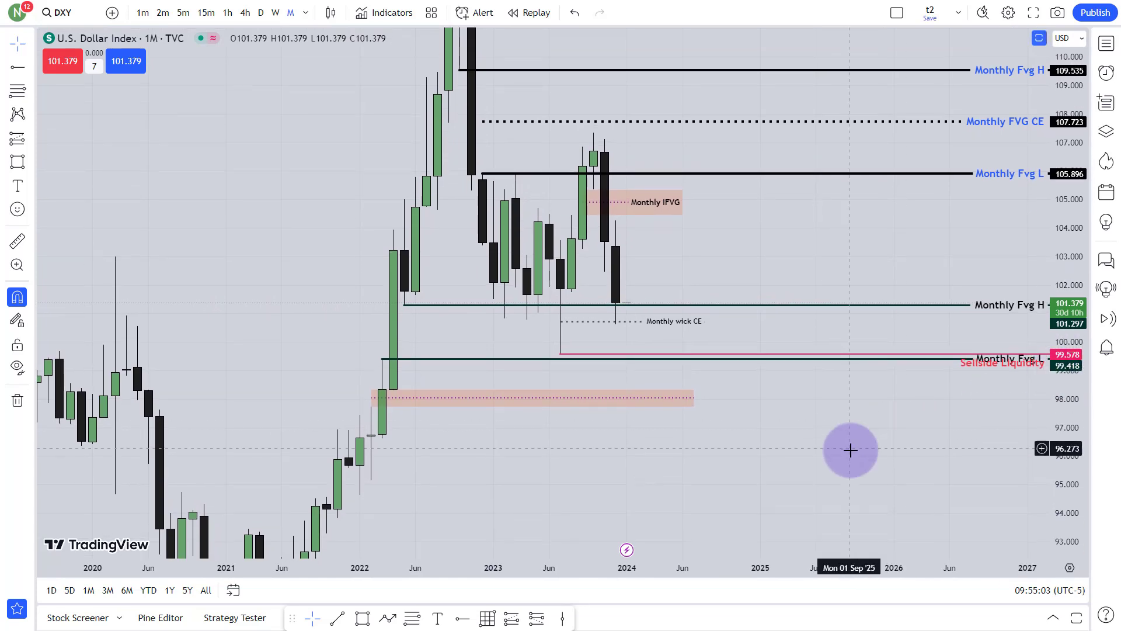
left_click_drag(823, 410, 820, 375)
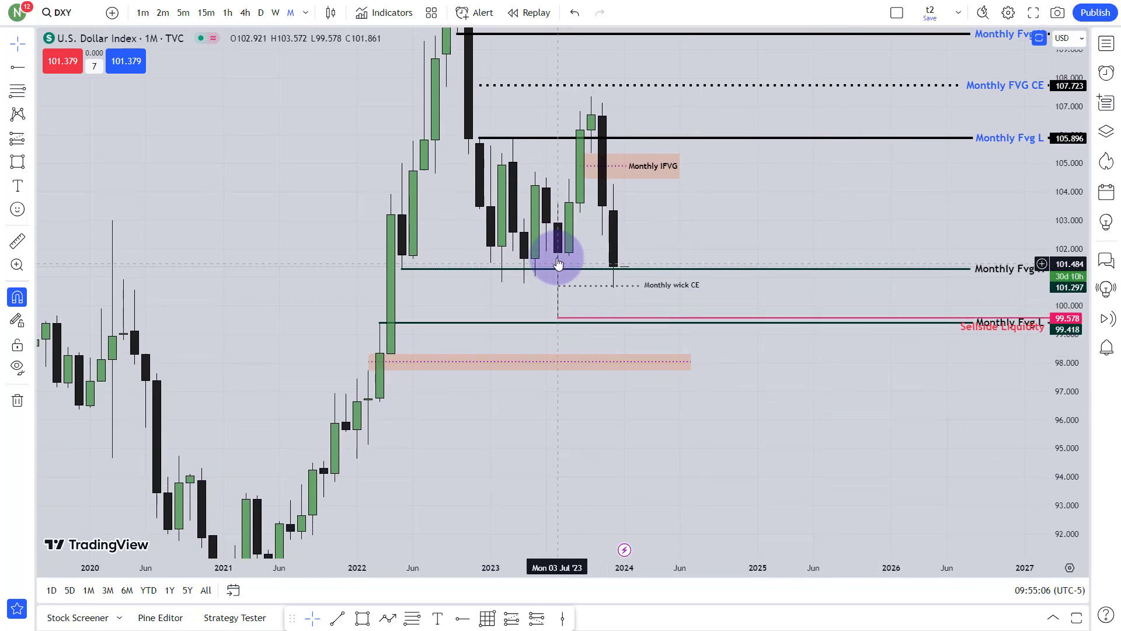
Step: Measure the July 2023 candle's lower wick with a Fibonacci retracement from 99.578 to 101.861, and remove the drawing
left_click(558, 287)
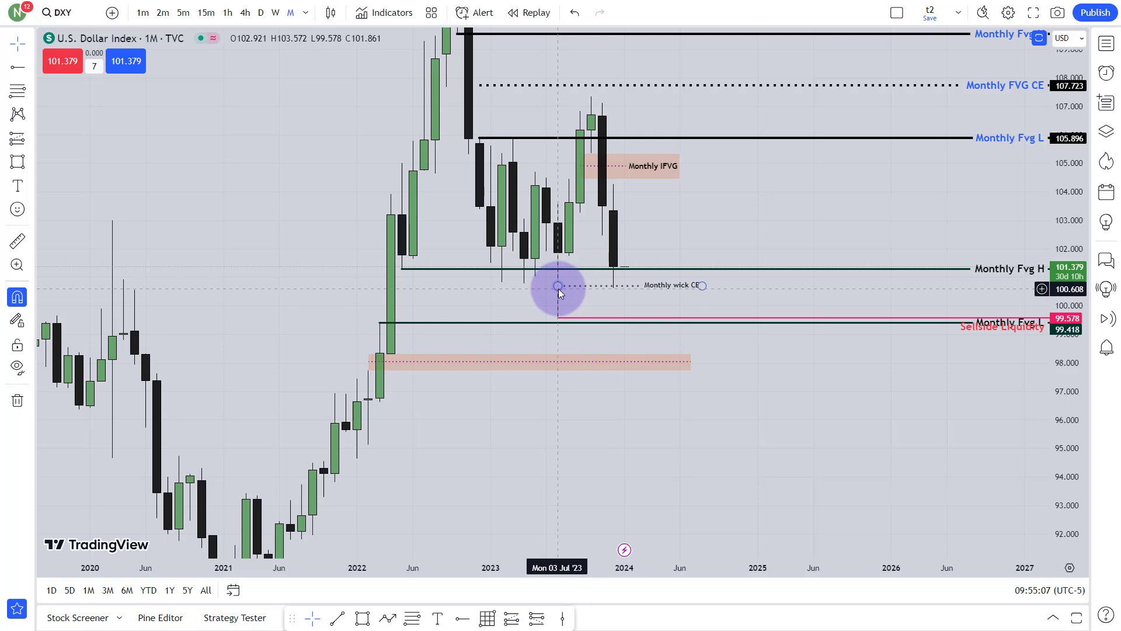
left_click(560, 276)
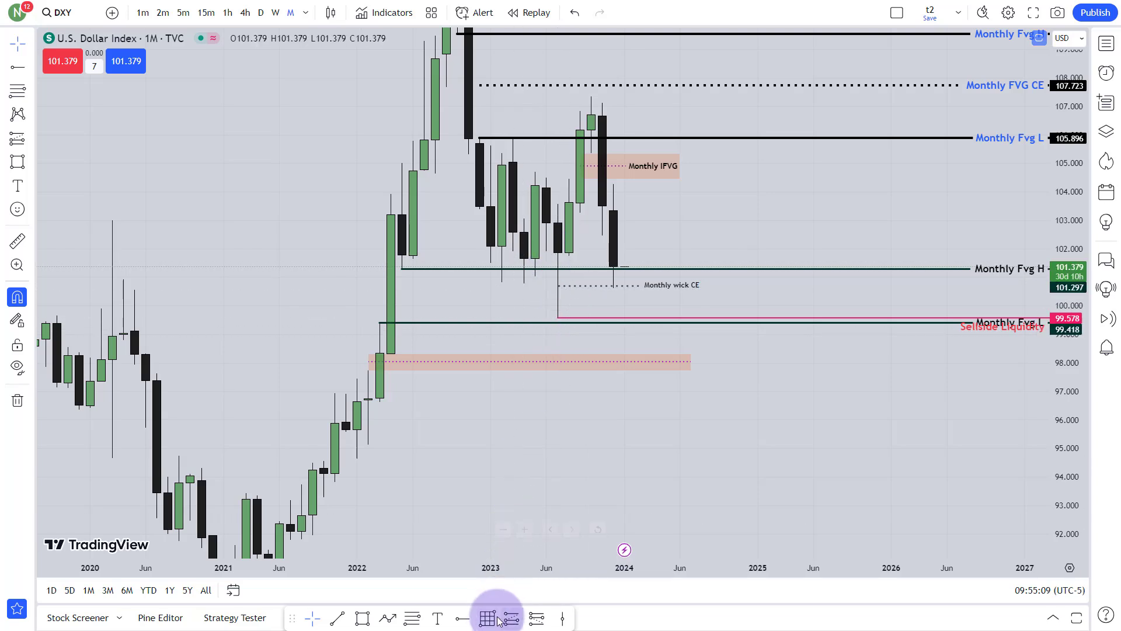
left_click(412, 617)
left_click(558, 318)
left_click(557, 253)
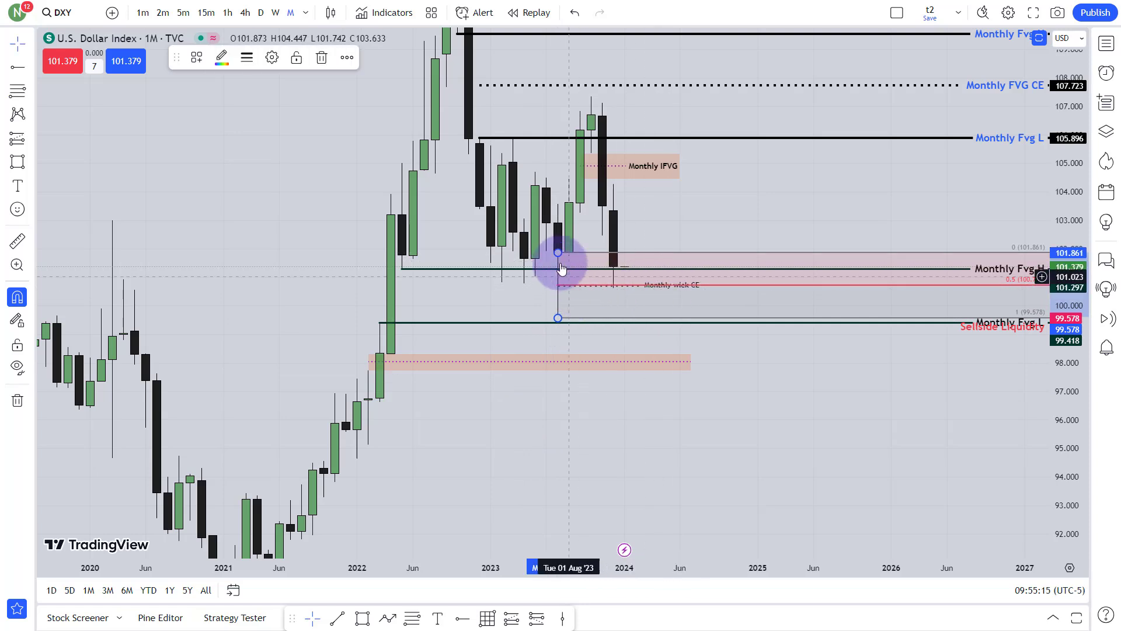
left_click(322, 59)
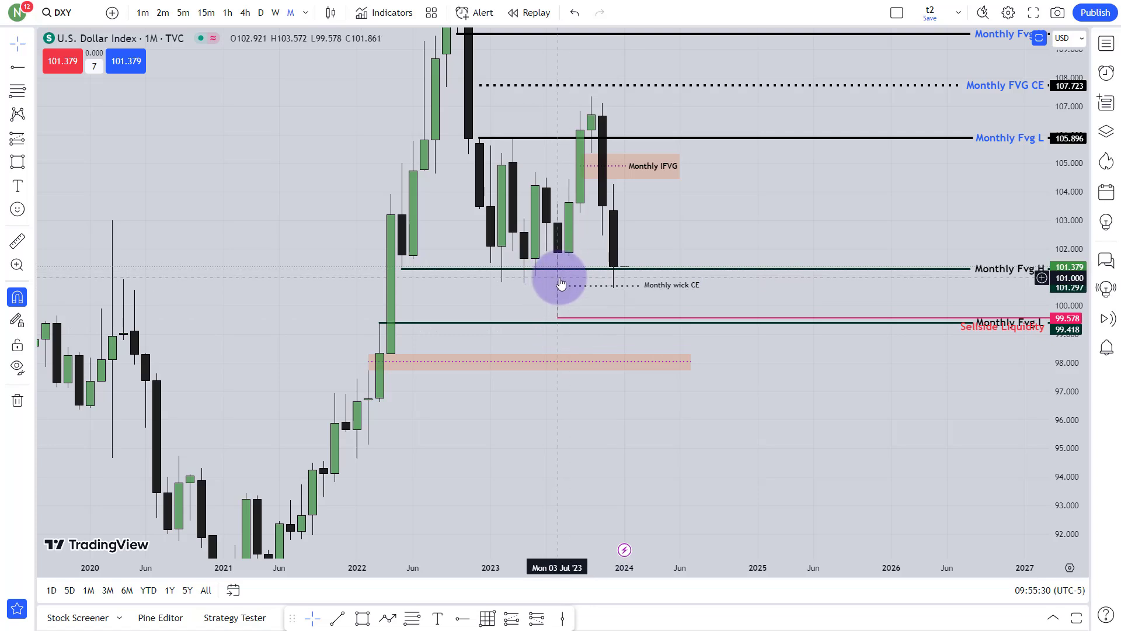
Step: Inspect the Monthly wick CE line on the July 2023 candle and the shaded zone near 98.000 at closer range
left_click_drag(568, 305, 577, 326)
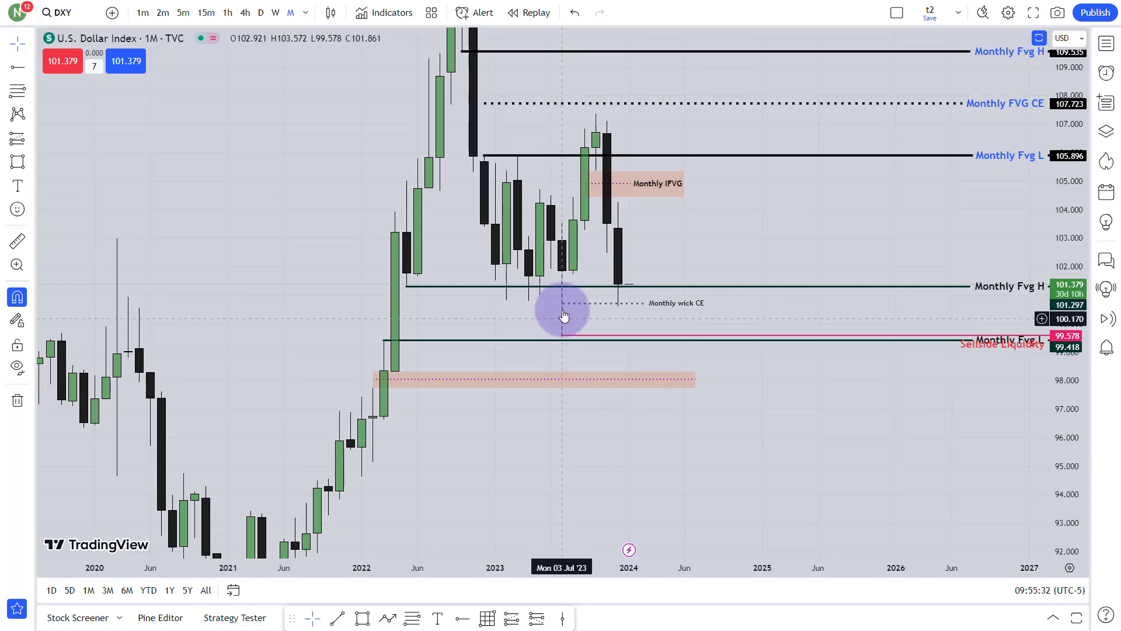
scroll(567, 312, "up", 1)
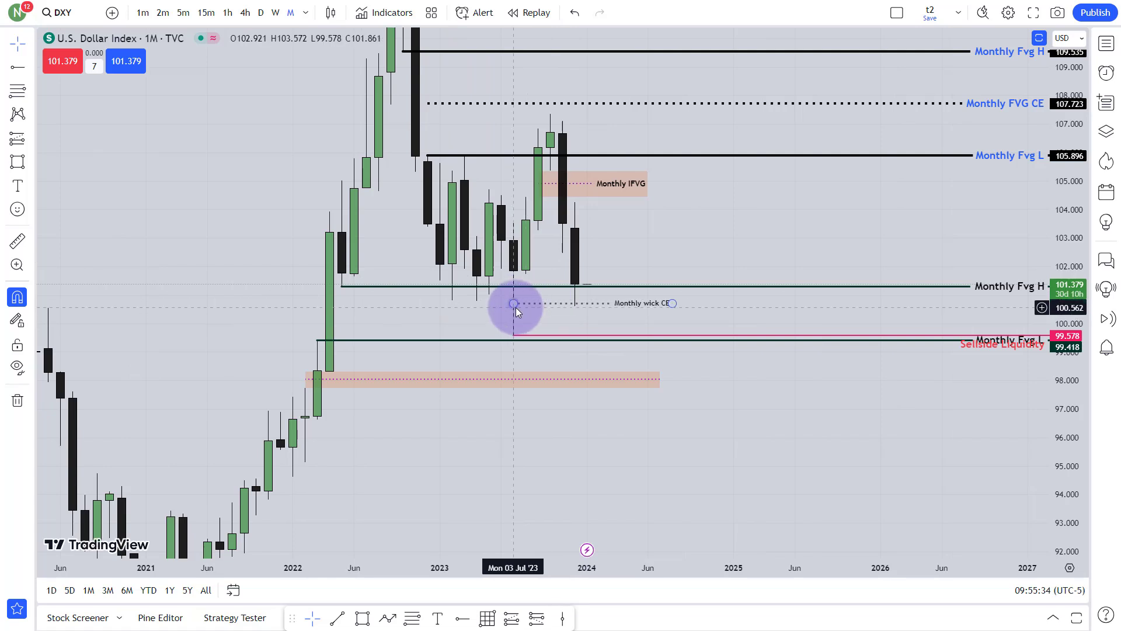
left_click_drag(527, 327, 548, 328)
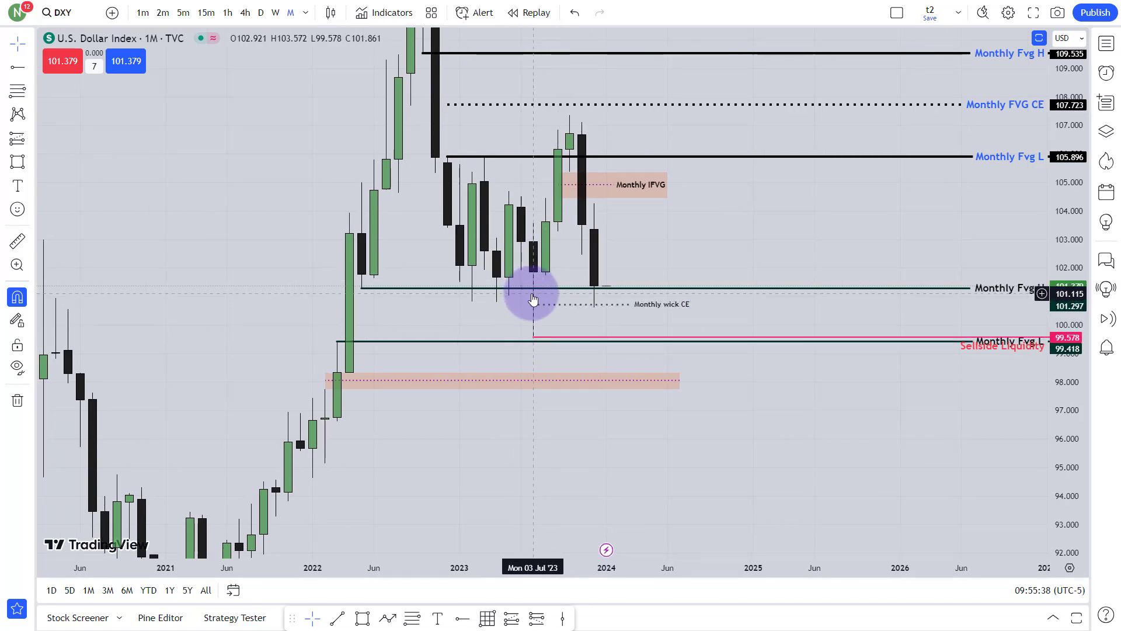
left_click(534, 303)
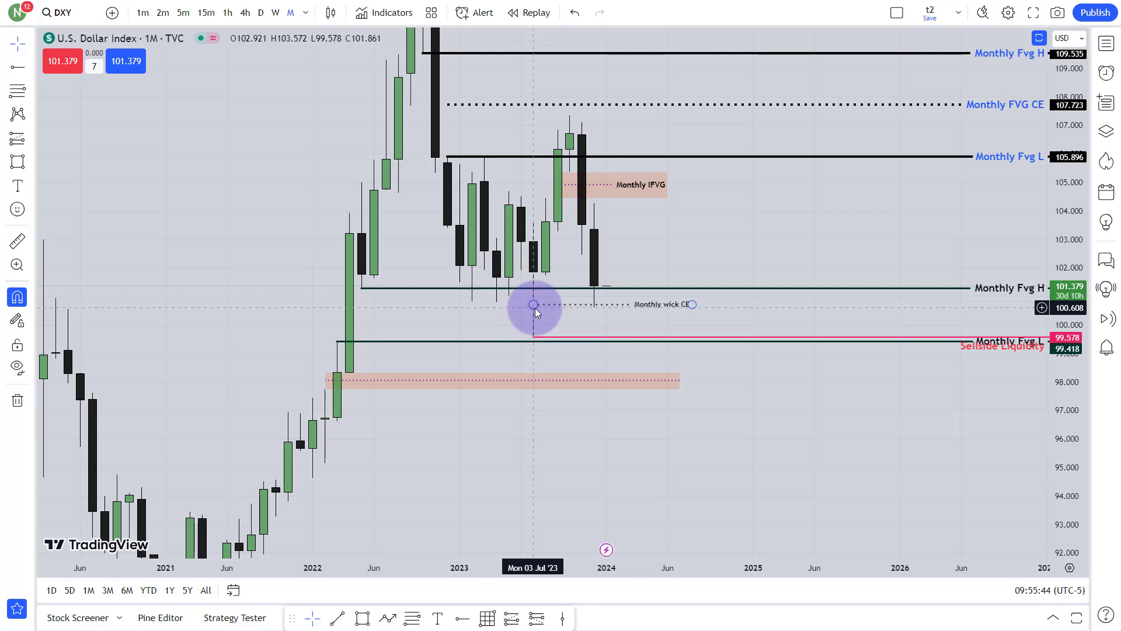
left_click(666, 381)
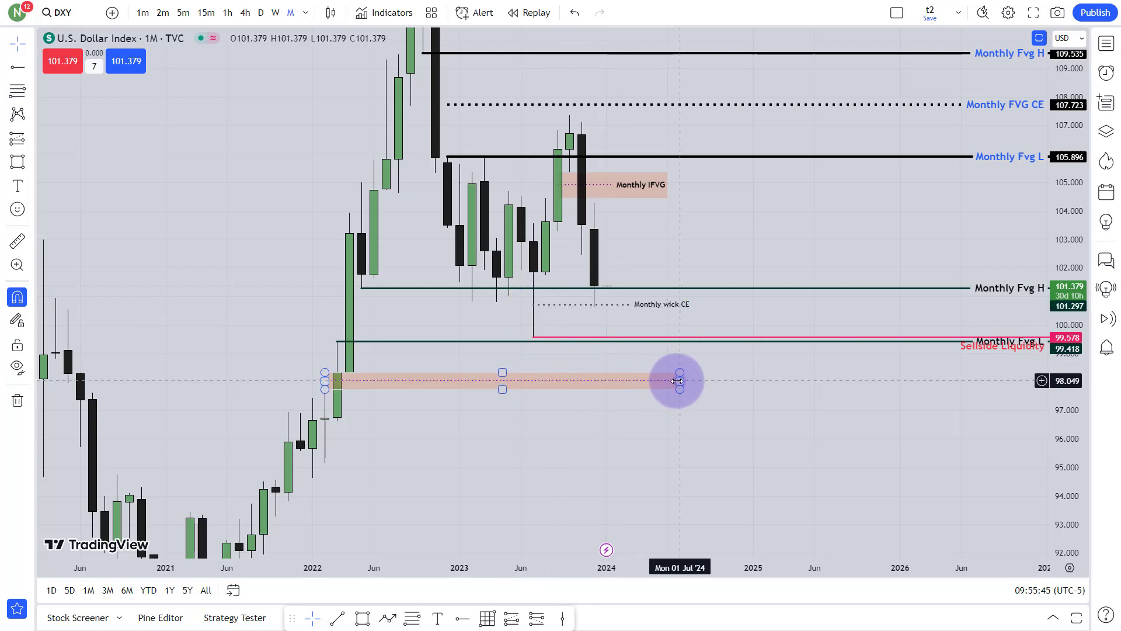
left_click(413, 393)
left_click(420, 382)
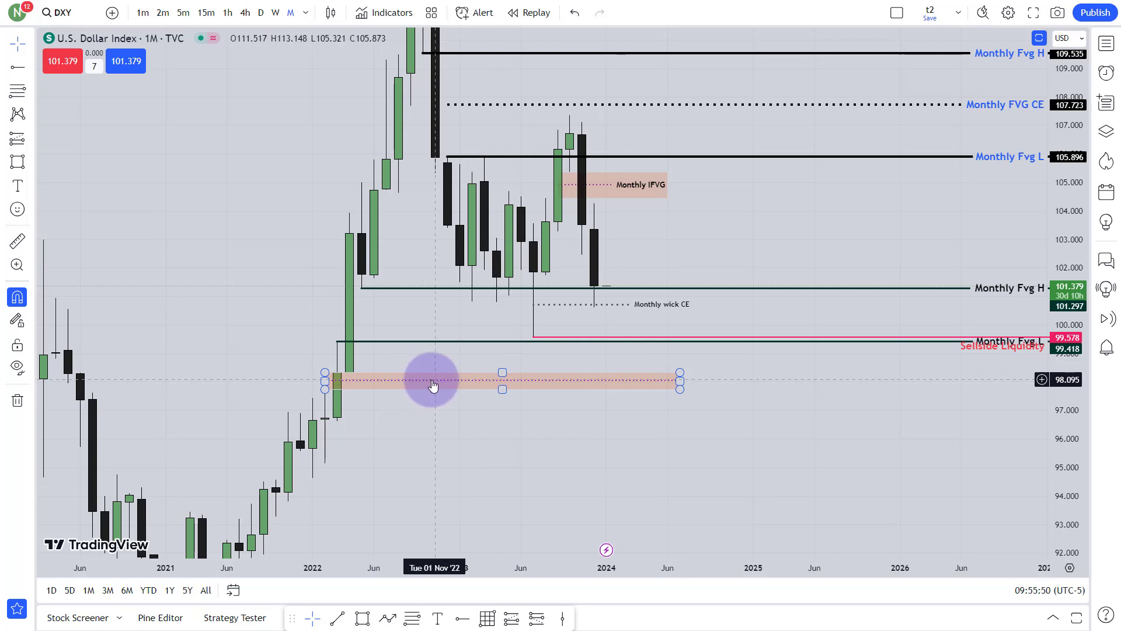
left_click(660, 384)
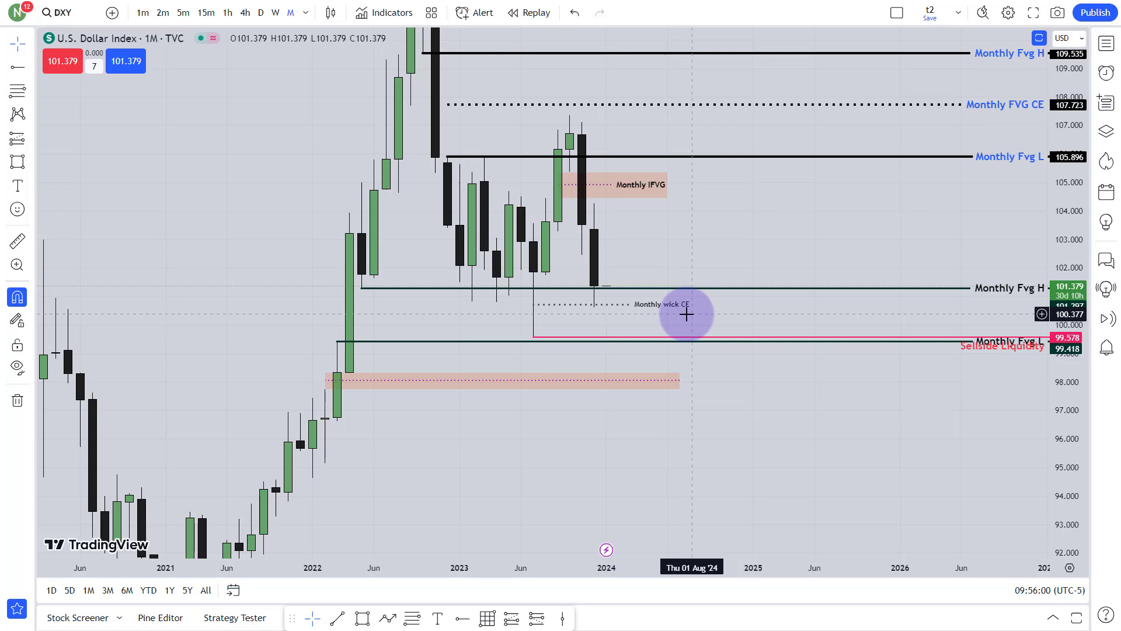
scroll(681, 324, "up", 2)
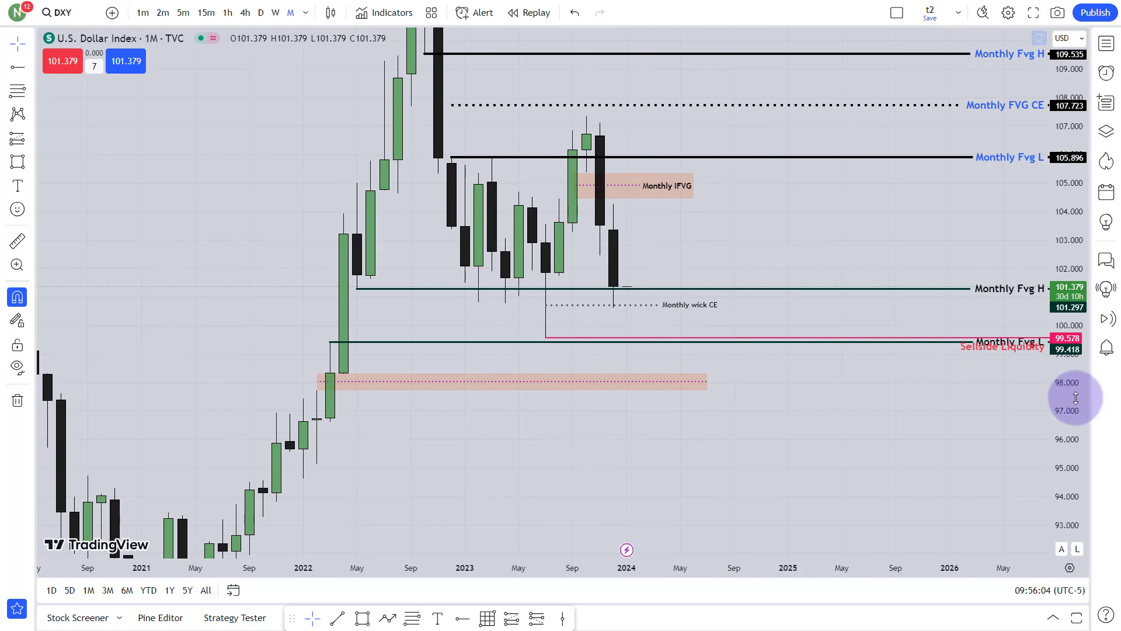
left_click_drag(1071, 402, 1061, 358)
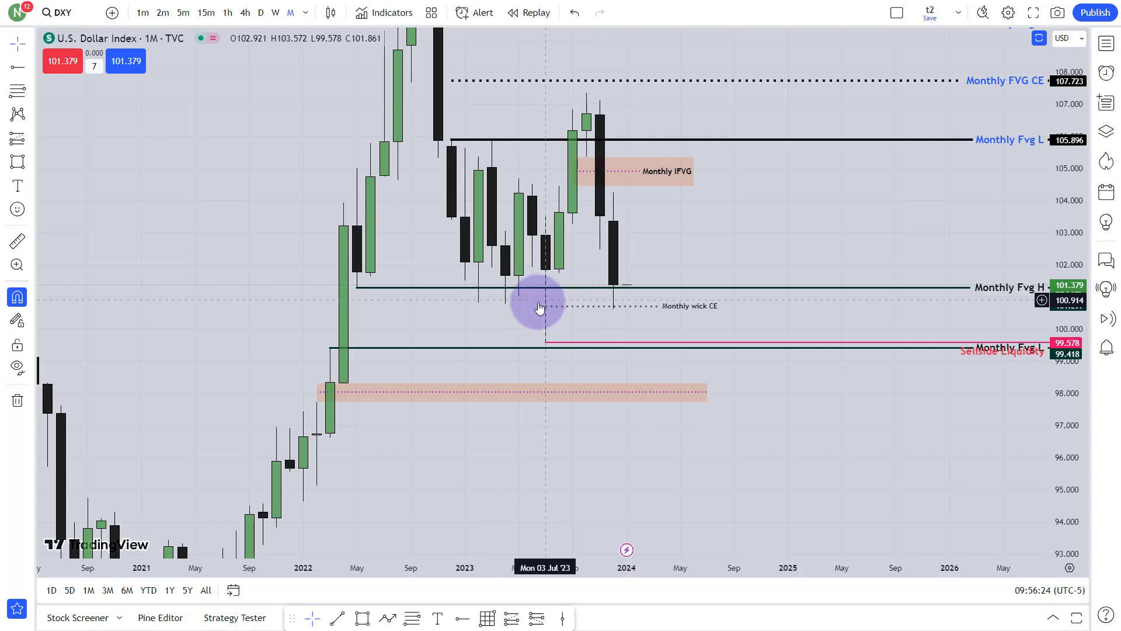
scroll(555, 324, "up", 1)
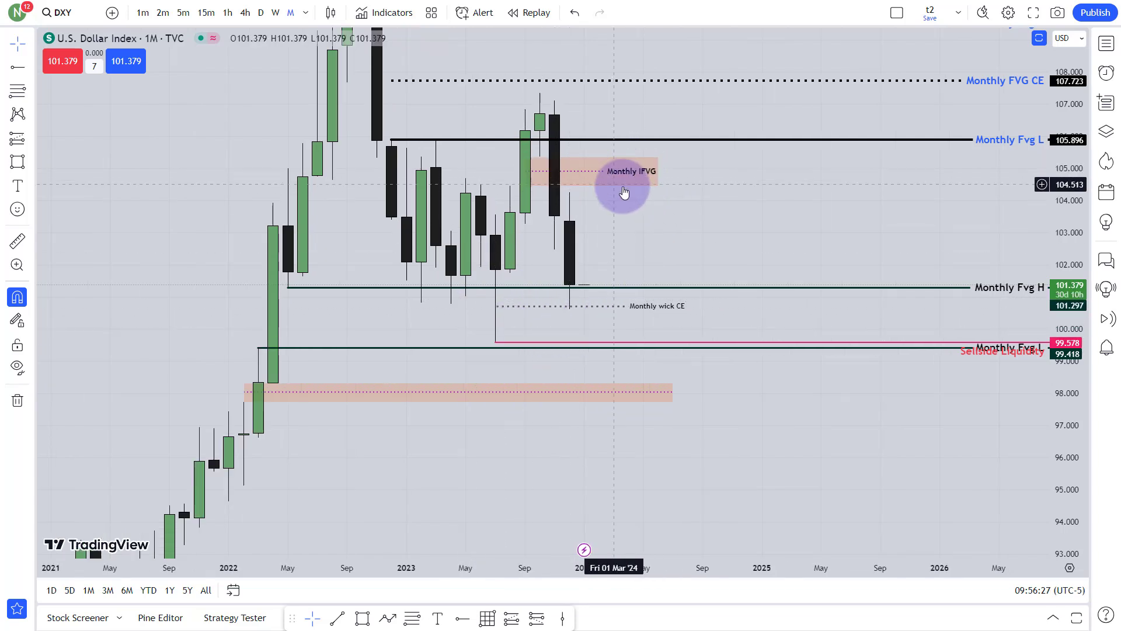
Step: Compare the Monthly IFVG zone with the latest candle's low around the Monthly wick CE line
left_click(646, 168)
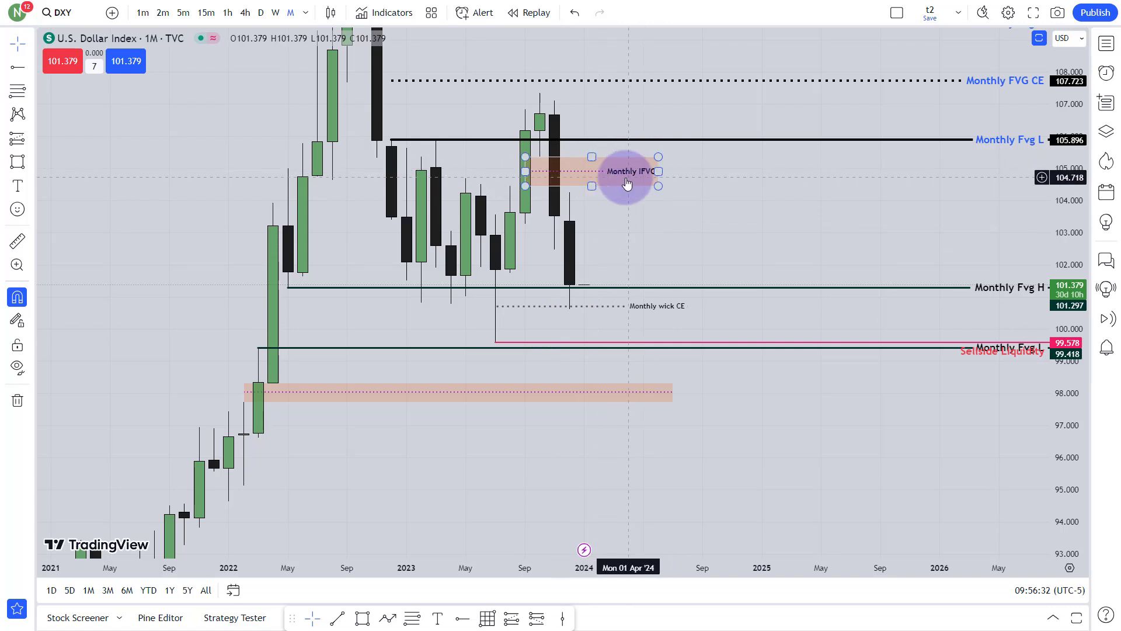
left_click_drag(636, 226, 656, 246)
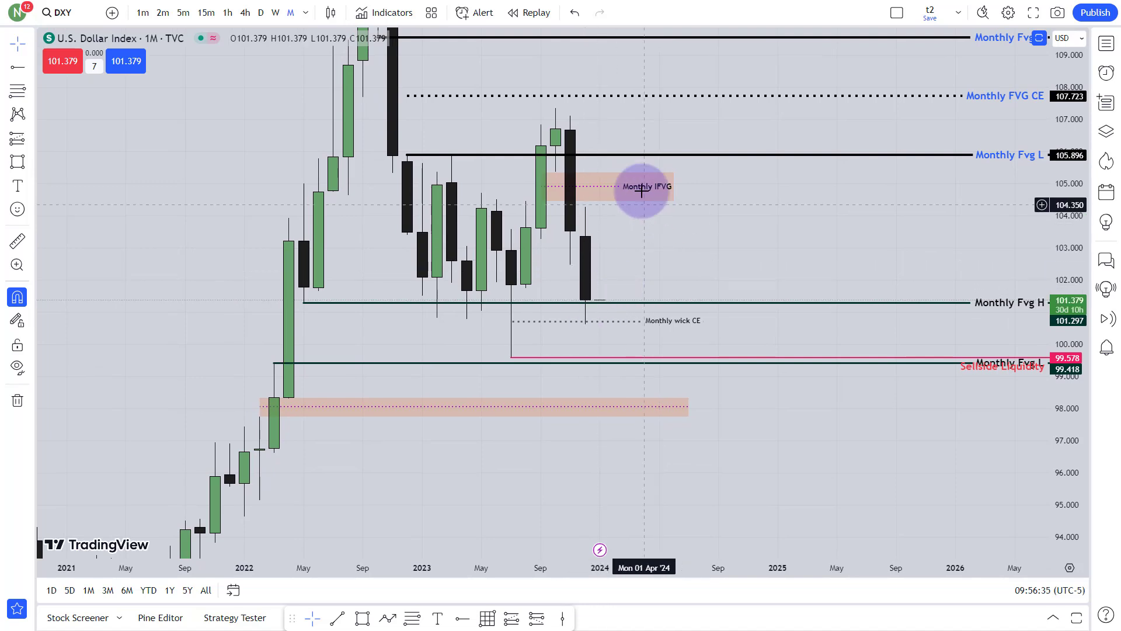
left_click(625, 192)
left_click(651, 350)
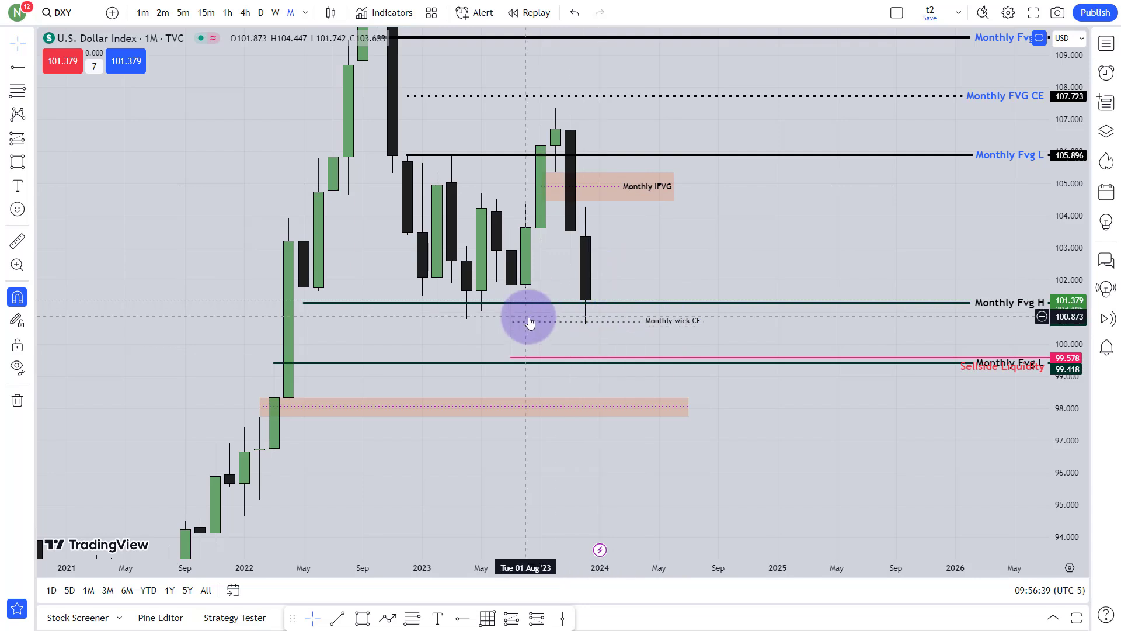
left_click_drag(663, 248, 660, 236)
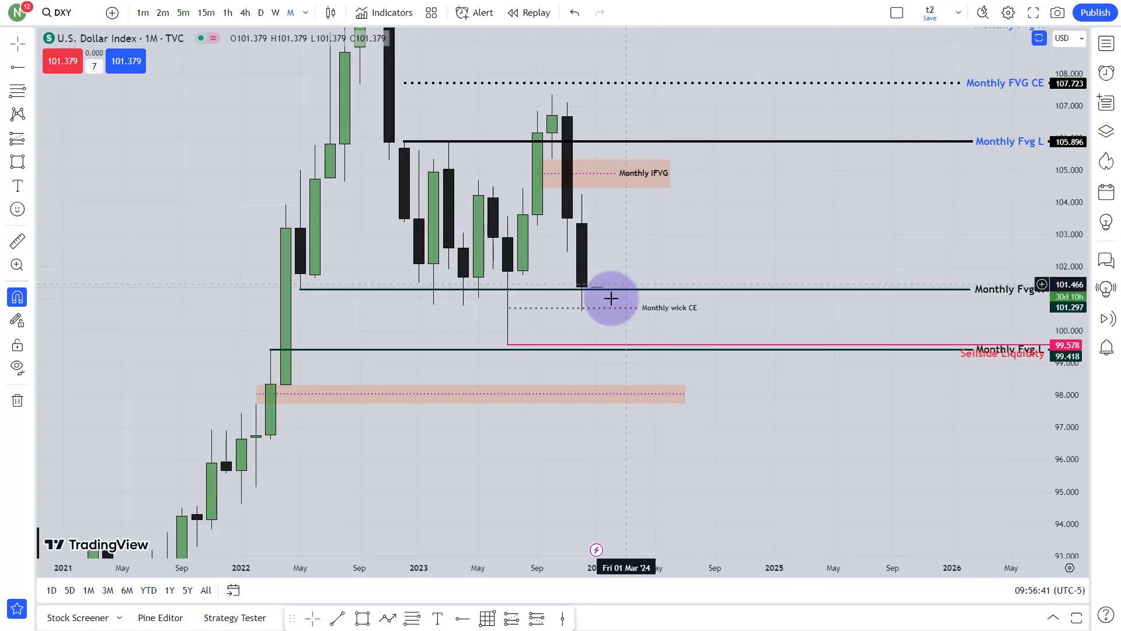
left_click(581, 308)
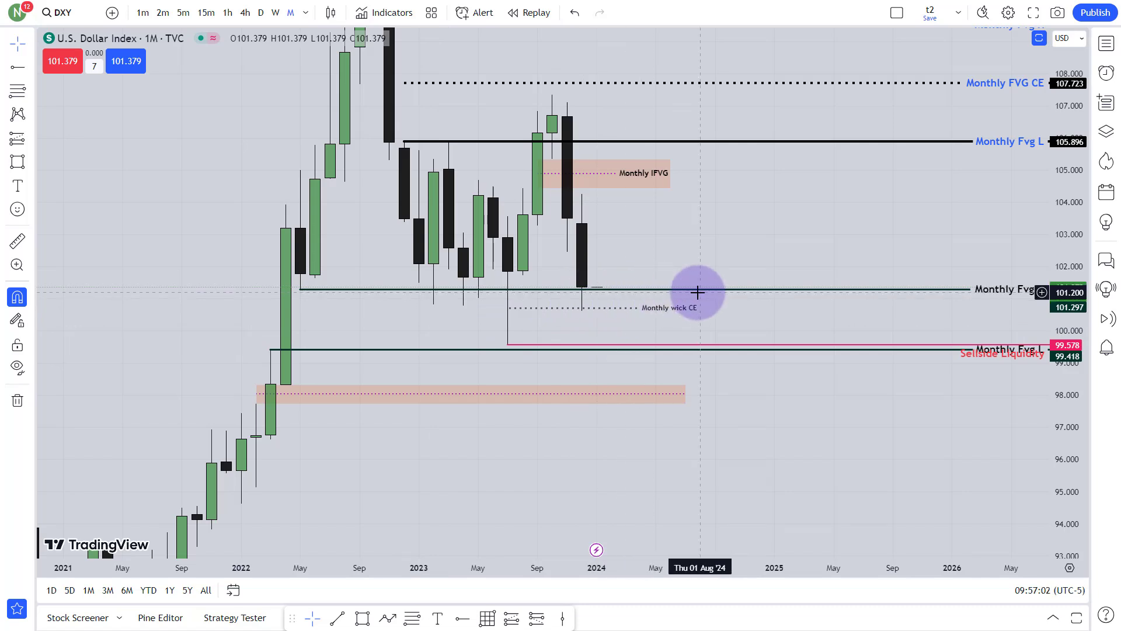
left_click(650, 308)
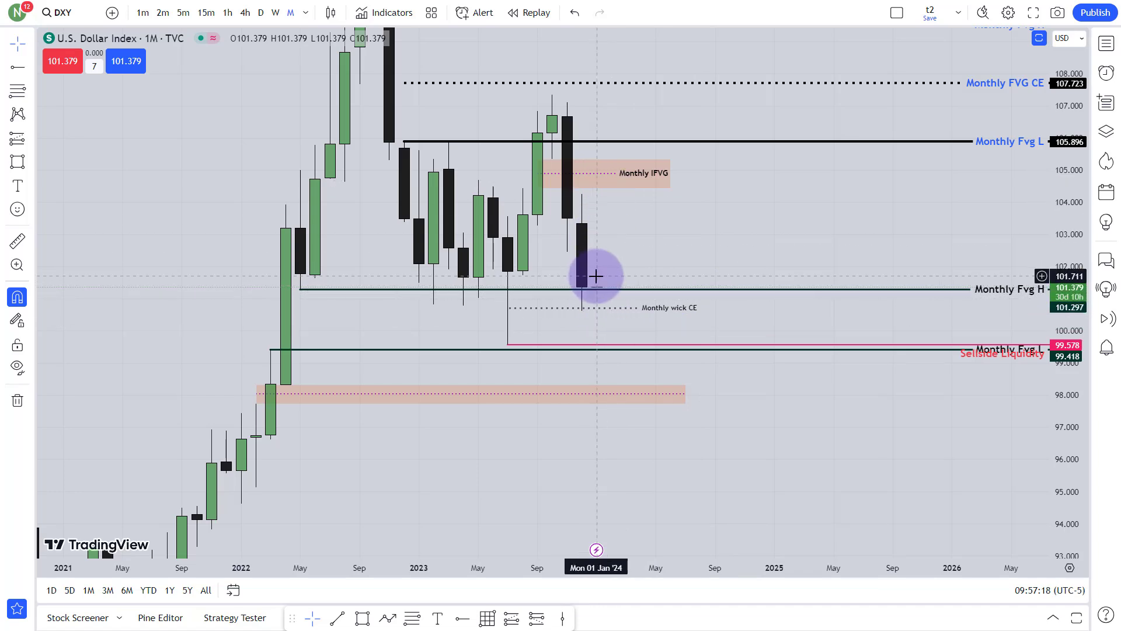
Step: Review the upper monthly FVG levels up to 114.720 and the extent of the Monthly IFVG zone from September 2023
left_click_drag(638, 255, 620, 437)
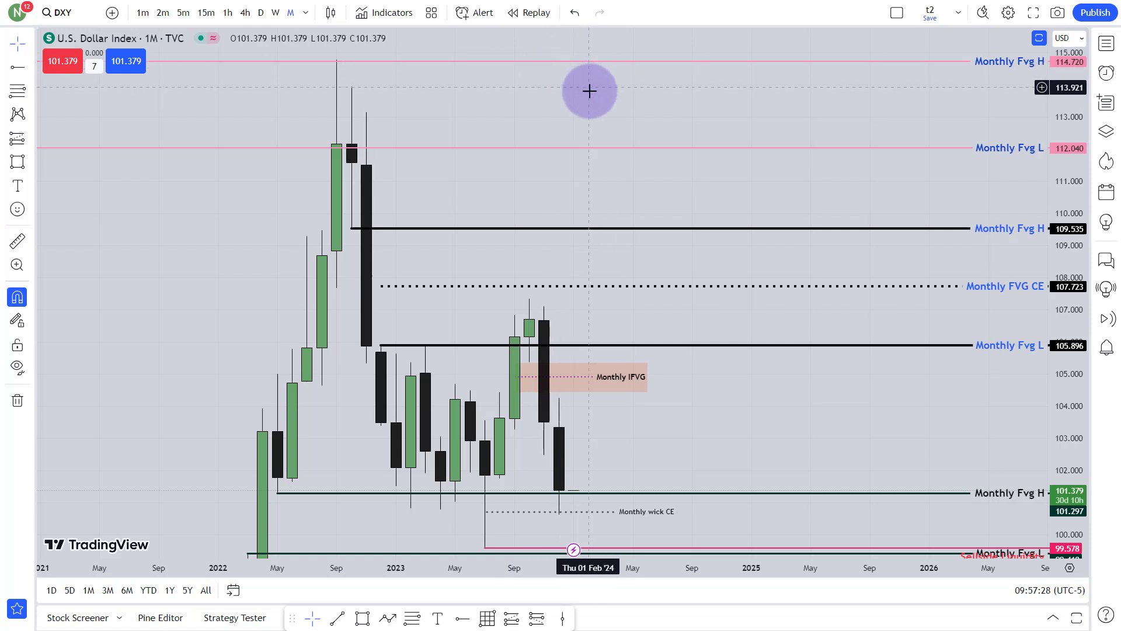
left_click_drag(590, 83, 674, 67)
left_click_drag(793, 360, 772, 260)
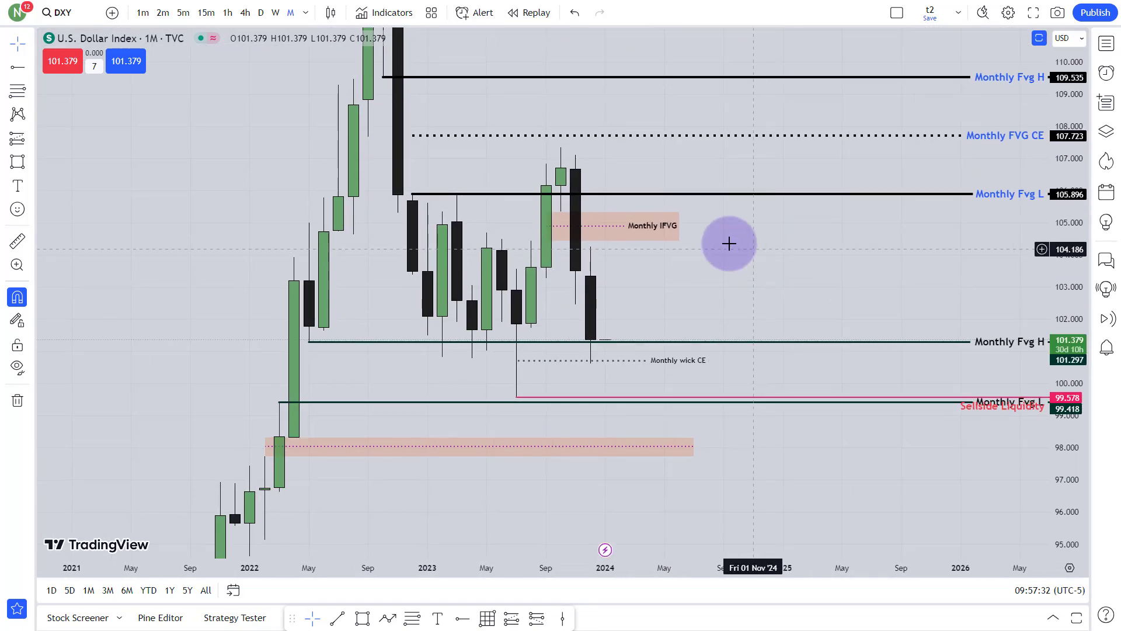
left_click(676, 233)
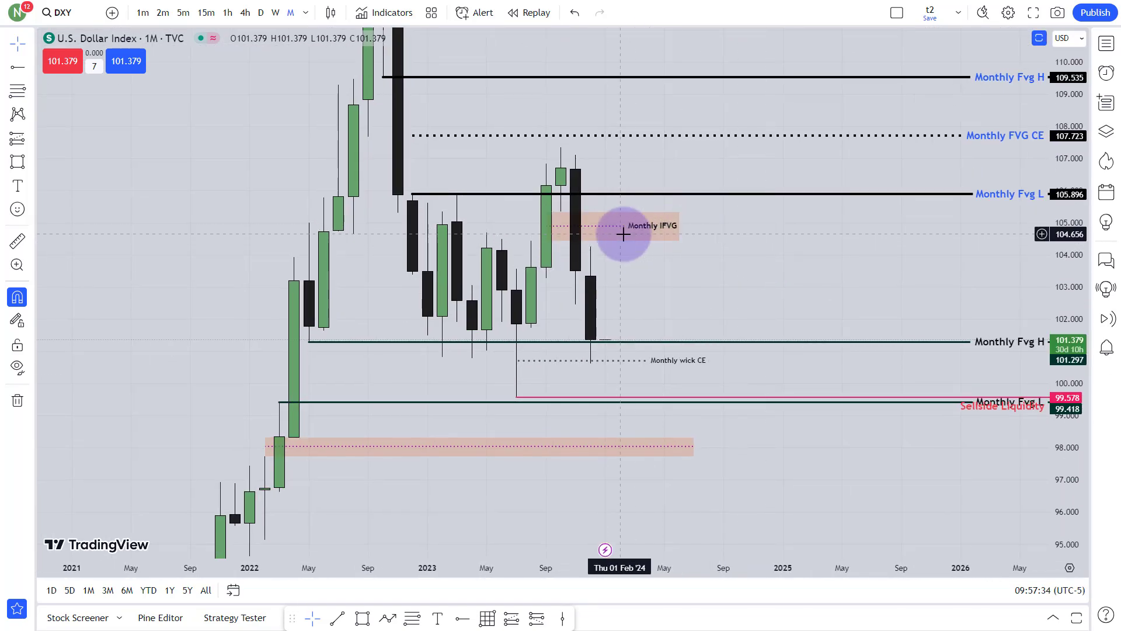
left_click(545, 232)
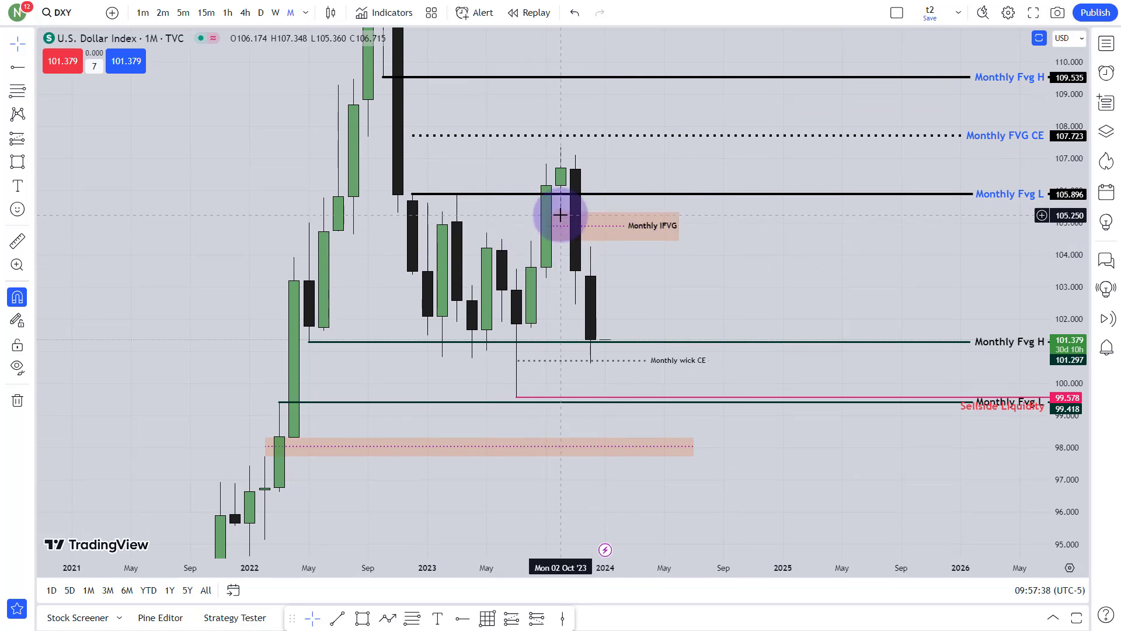
left_click(546, 233)
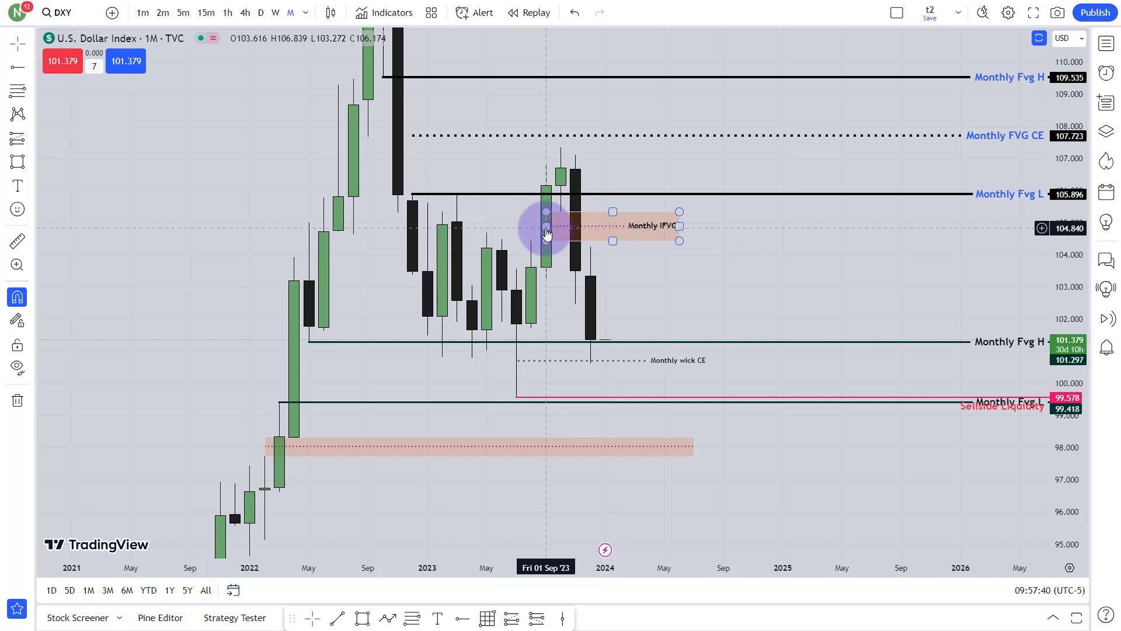
left_click(665, 230)
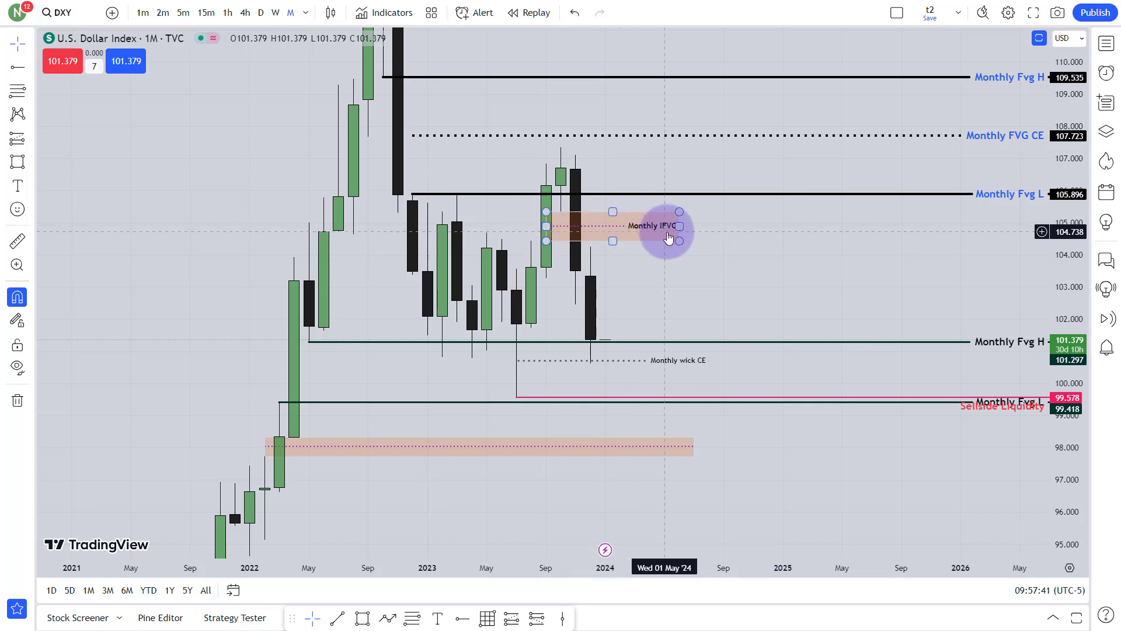
Step: Examine where the Monthly IFVG zone starts on the September 2023 candle and how it sits above the latest candle
left_click_drag(780, 266, 762, 312)
left_click(531, 273)
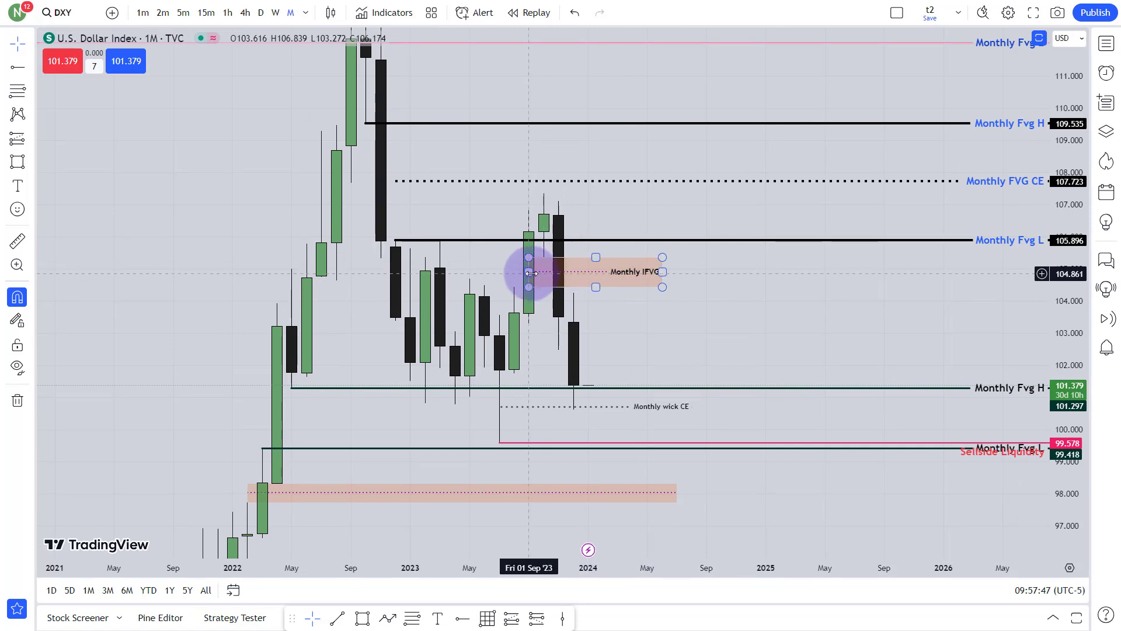
left_click_drag(671, 305, 665, 280)
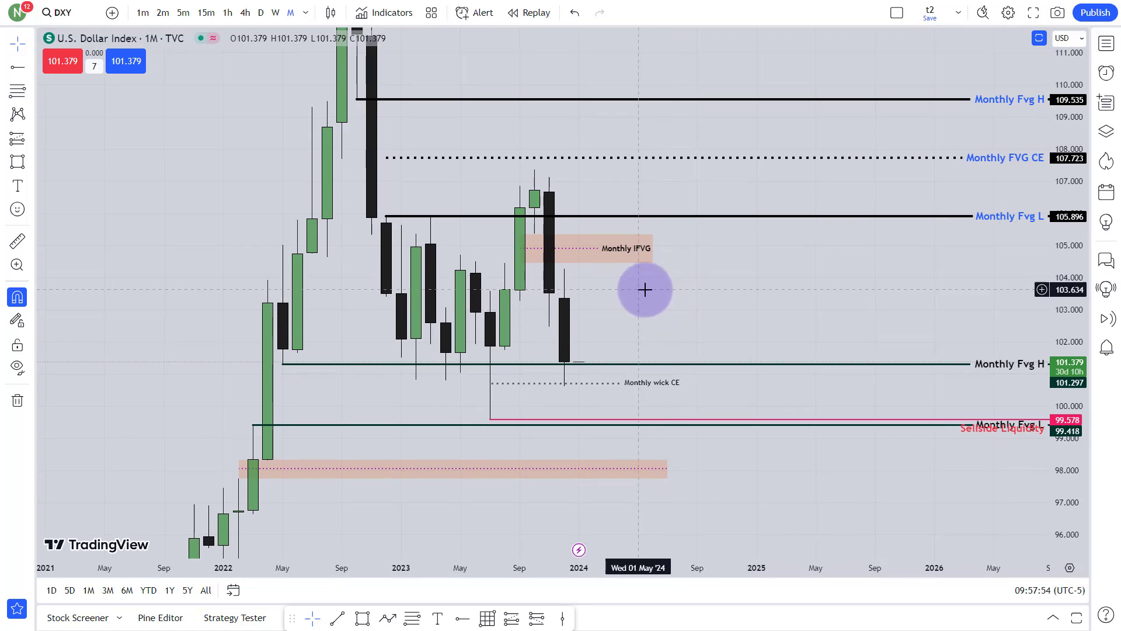
left_click(656, 250)
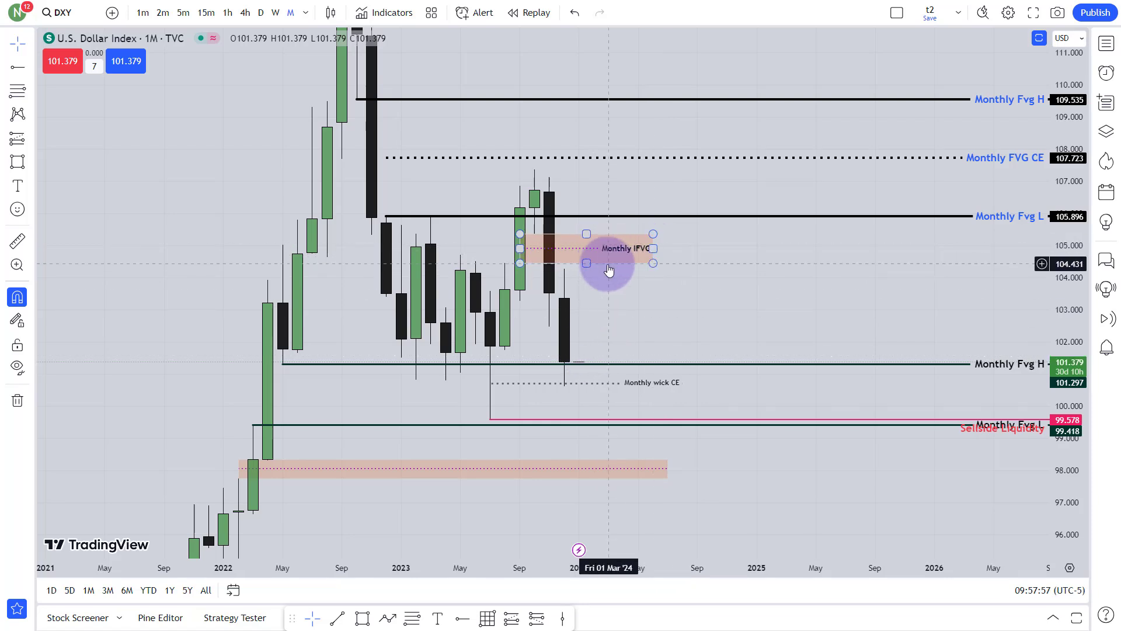
key("Escape")
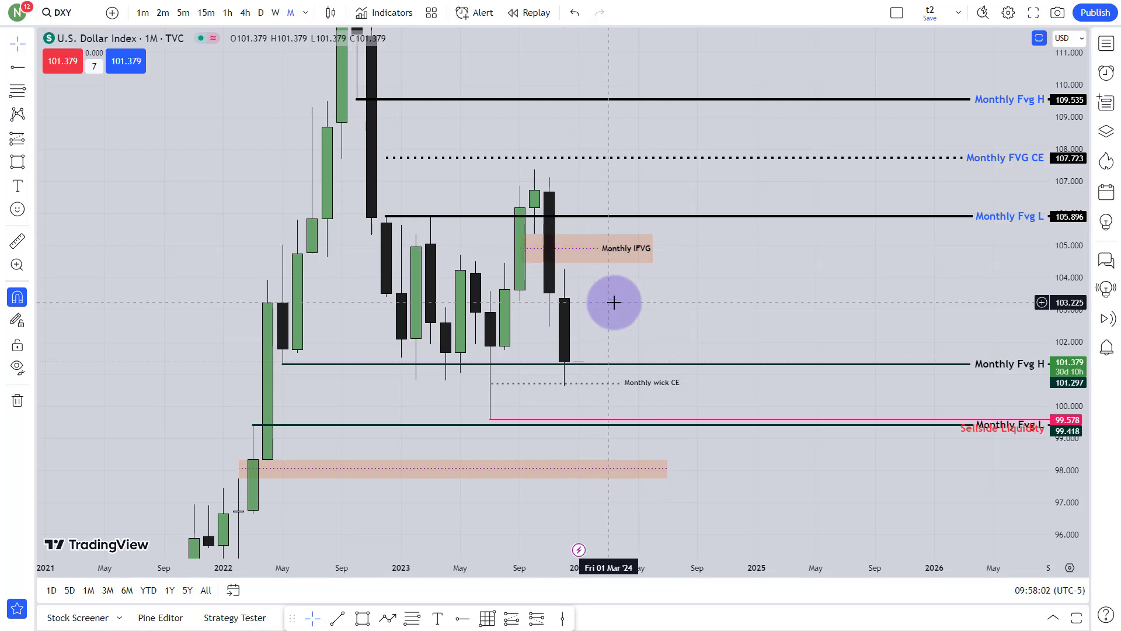
left_click_drag(613, 303, 588, 303)
left_click(506, 239)
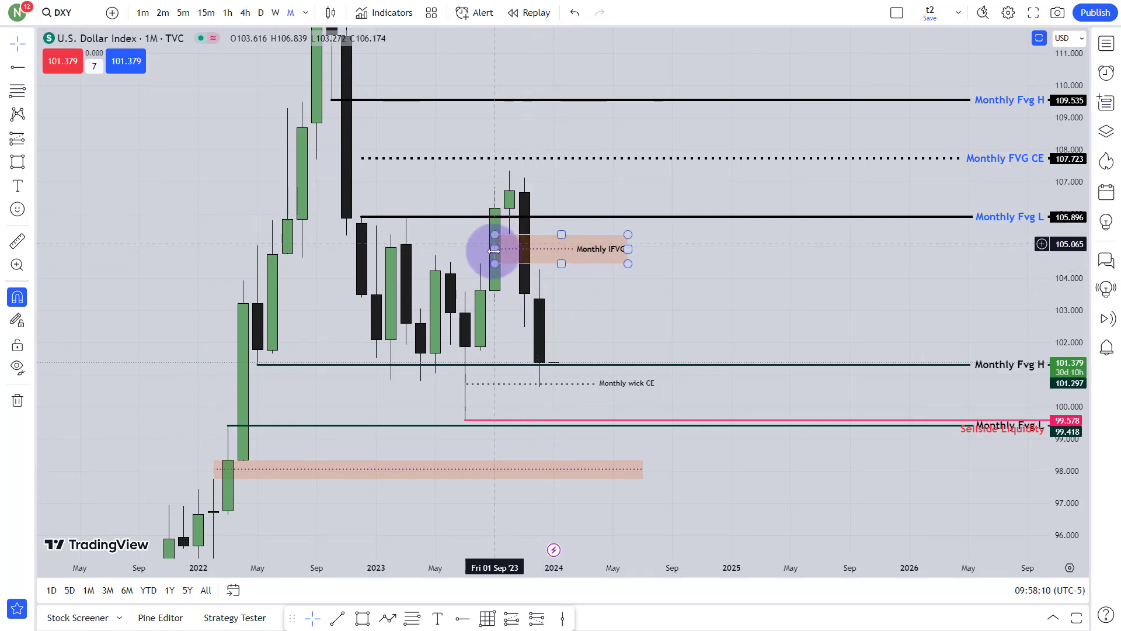
key("Escape")
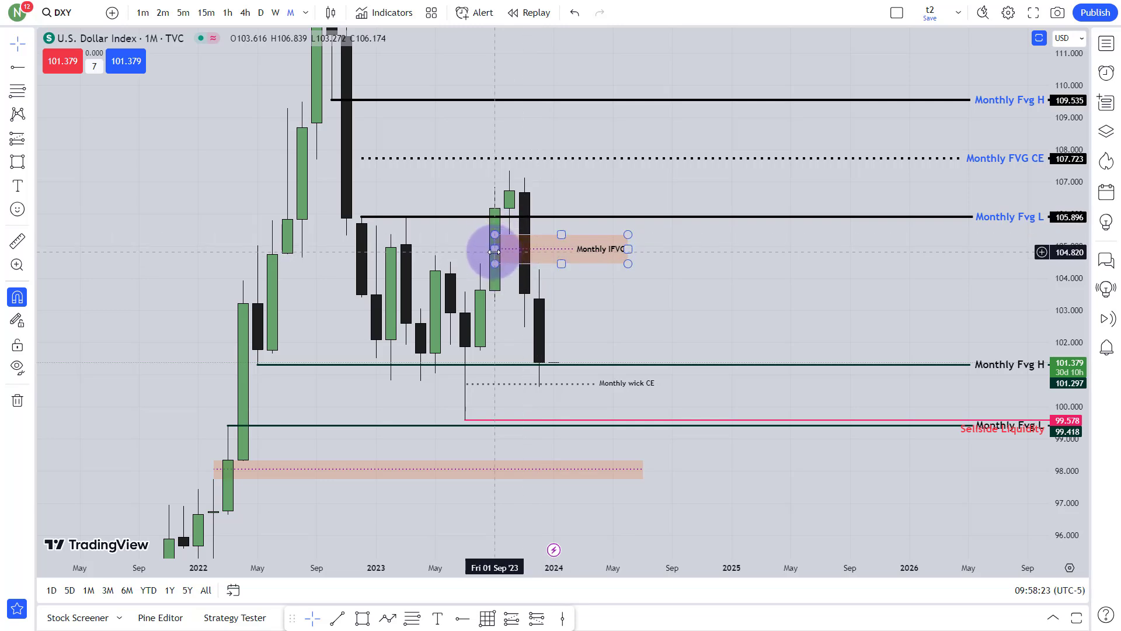
Step: Compare the September, October and November 2023 candles with the Monthly IFVG zone and its midline
left_click_drag(633, 294, 633, 275)
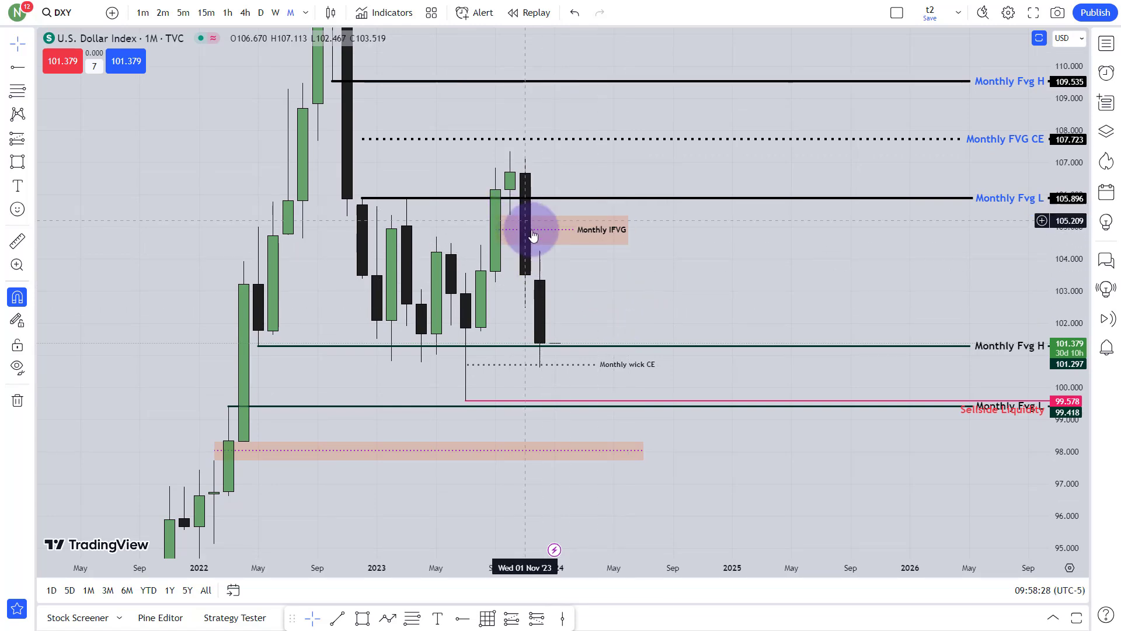
left_click(513, 224)
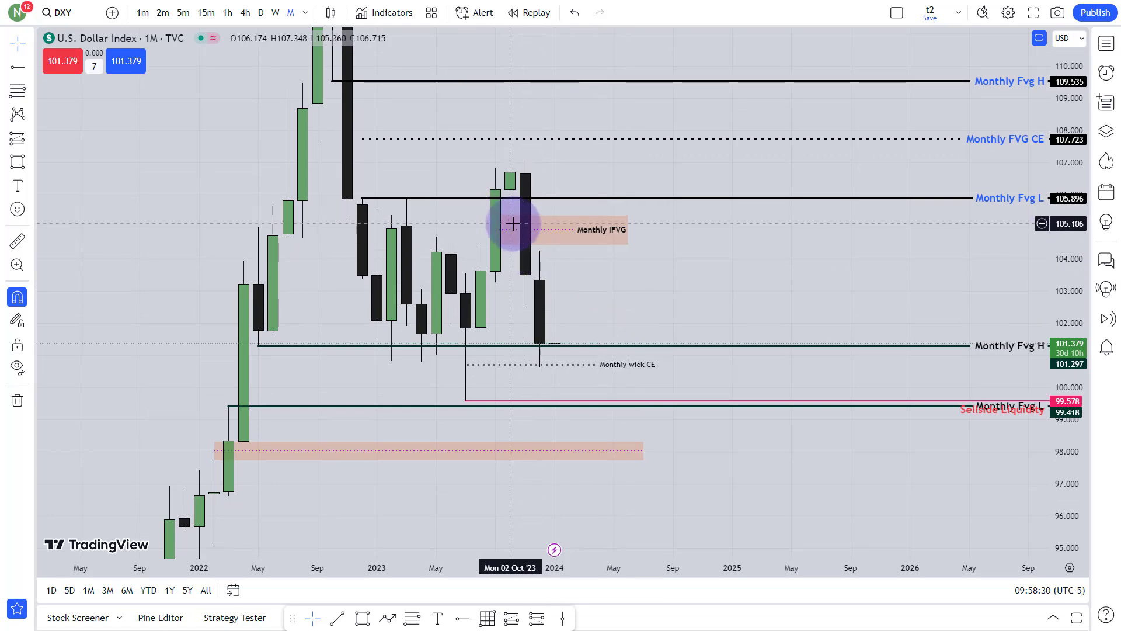
left_click_drag(618, 282, 635, 250)
left_click(581, 217)
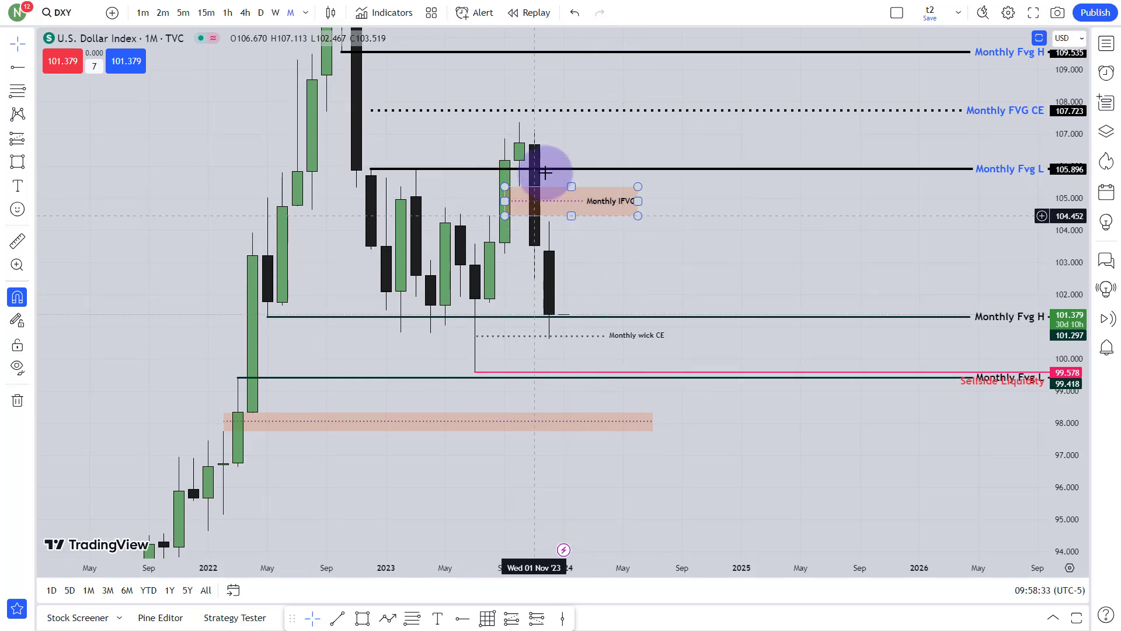
left_click(516, 211)
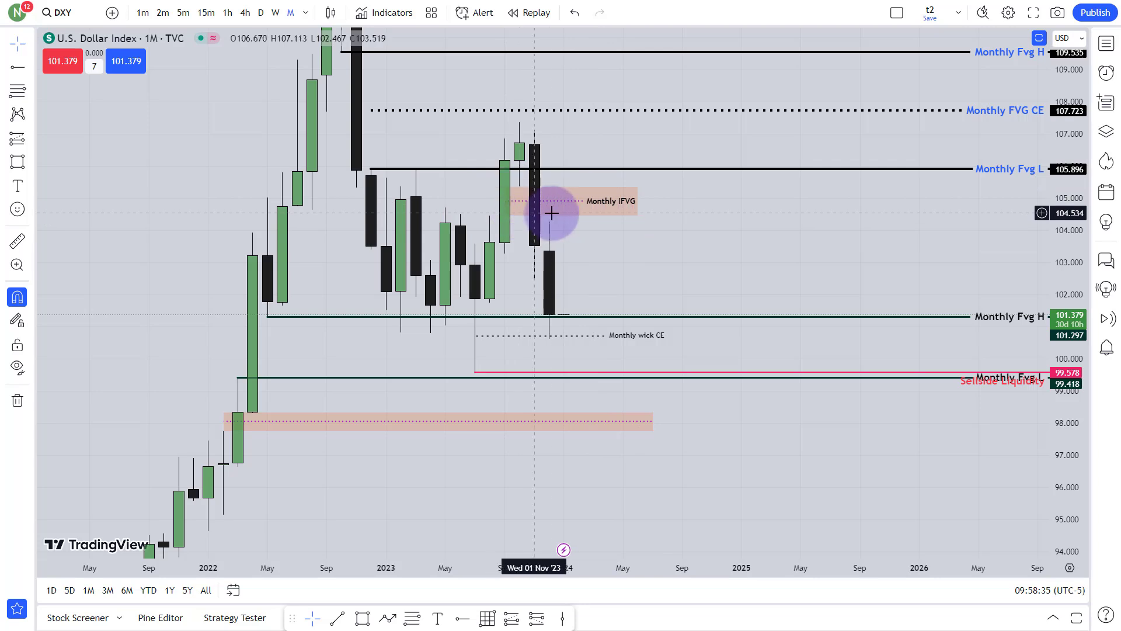
left_click_drag(628, 247, 622, 265)
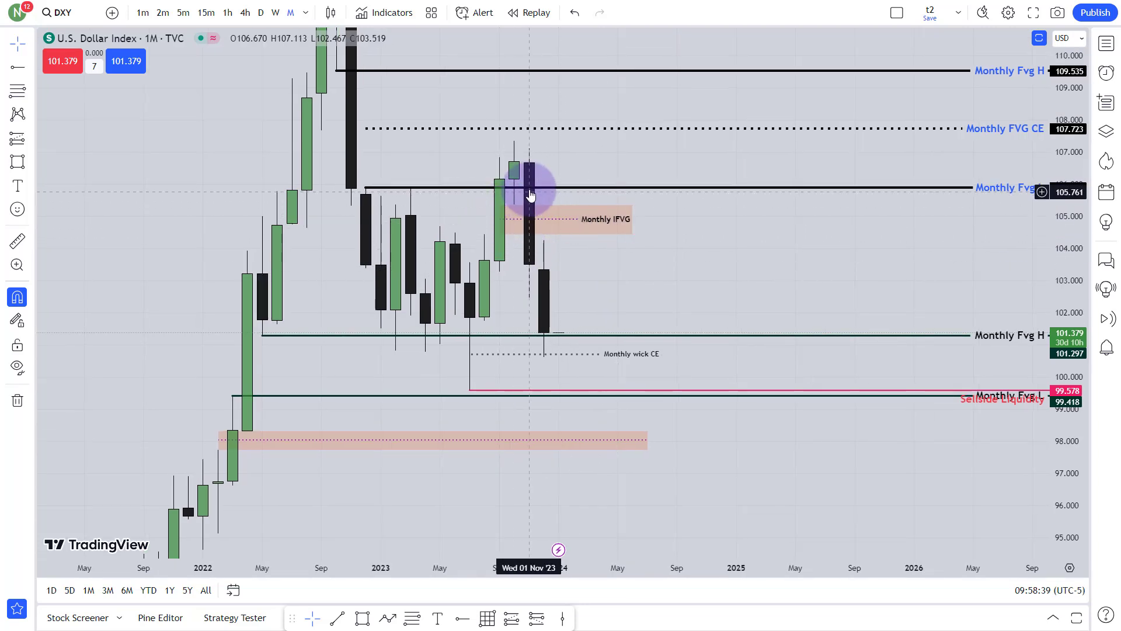
left_click(523, 225)
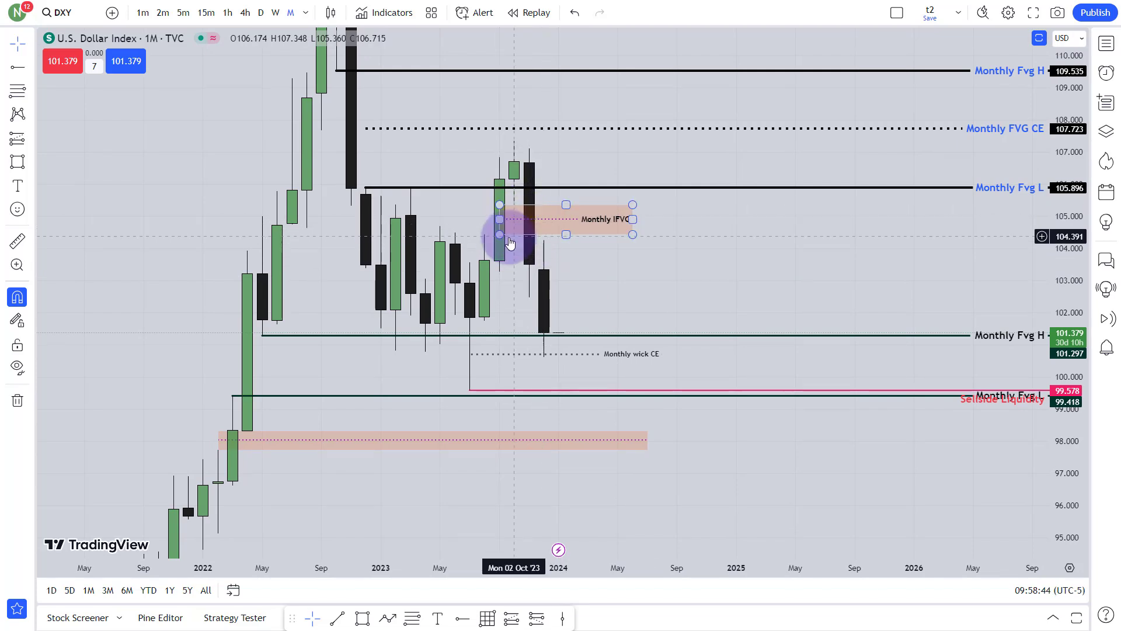
left_click(499, 198)
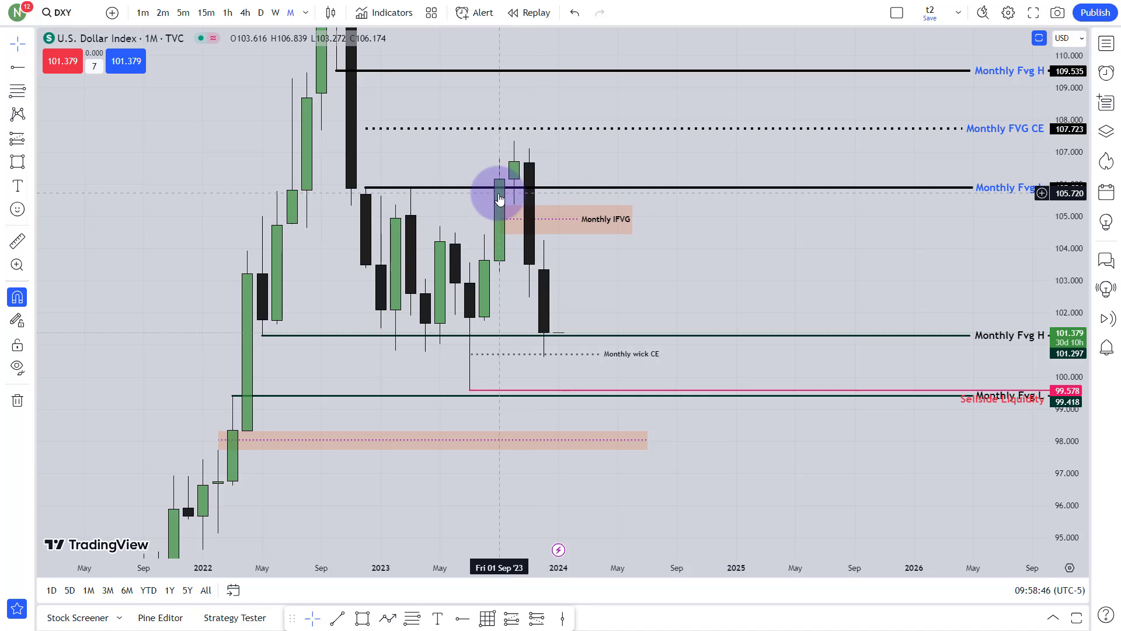
left_click(529, 223)
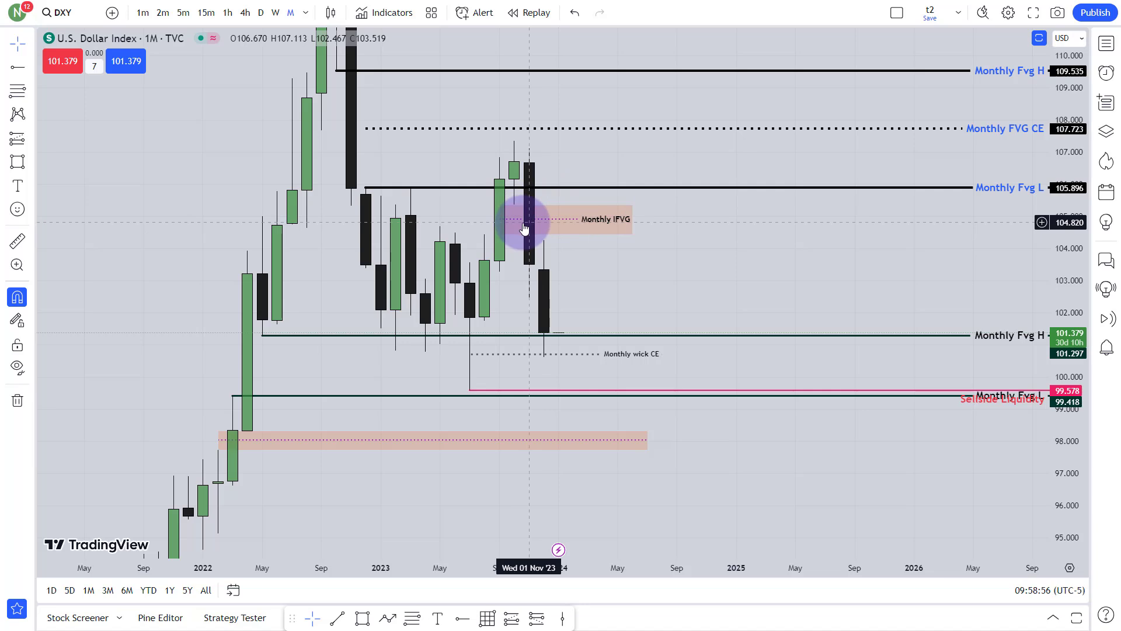
left_click(526, 228)
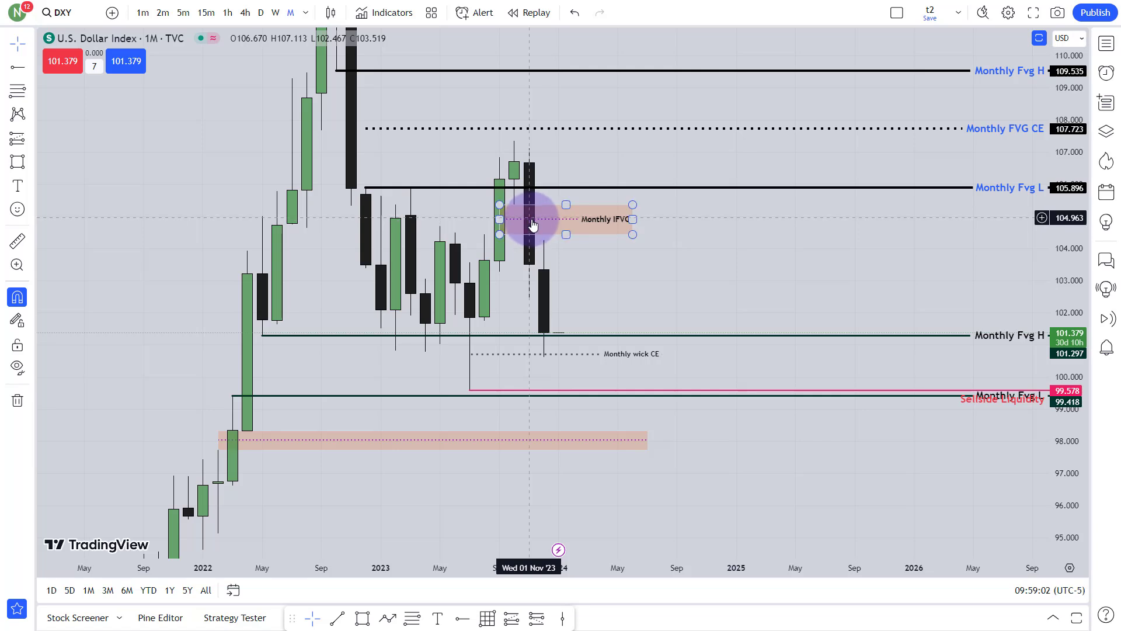
Step: Compare the current price with the Monthly IFVG zone above and the Monthly wick CE, Sellside Liquidity and shaded 98.000 zone below
left_click_drag(622, 259, 625, 284)
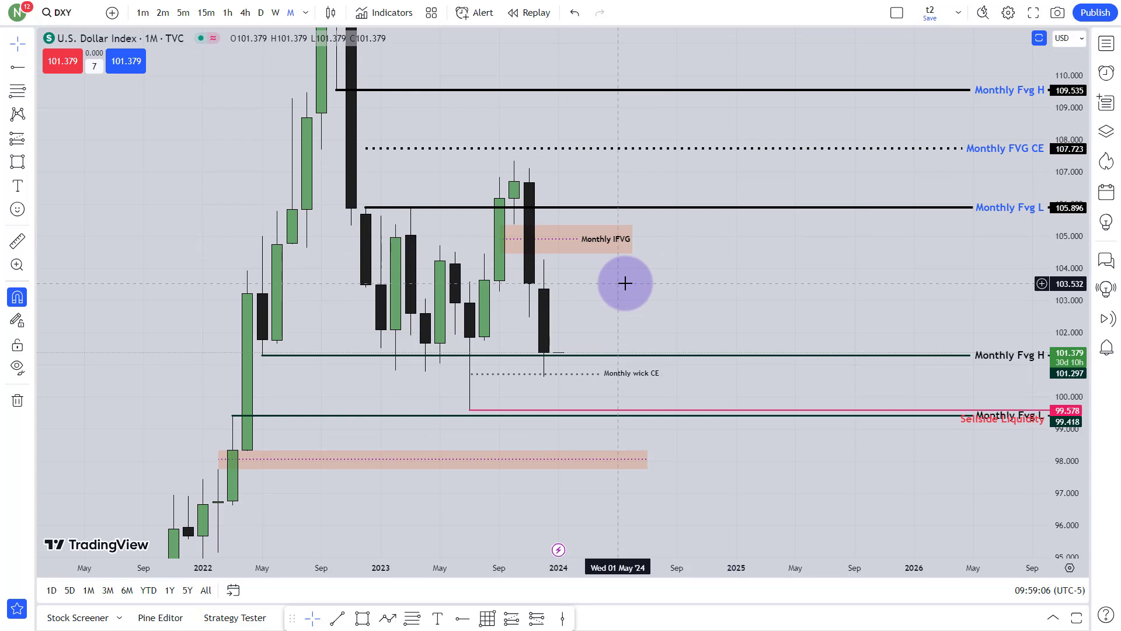
left_click_drag(623, 290, 583, 258)
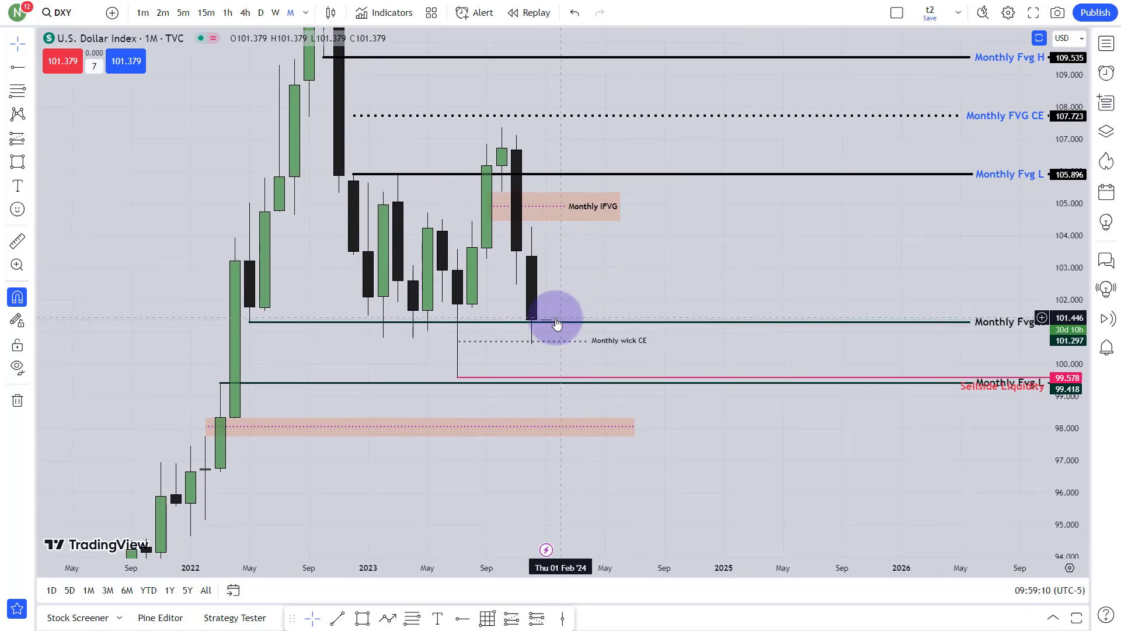
left_click(575, 213)
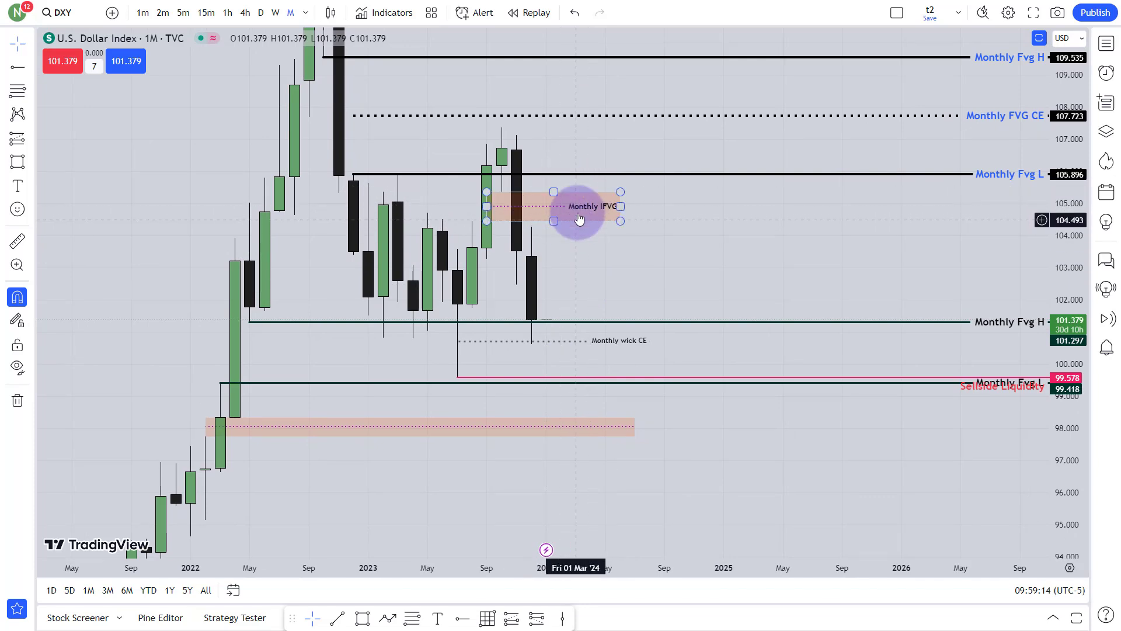
left_click(573, 243)
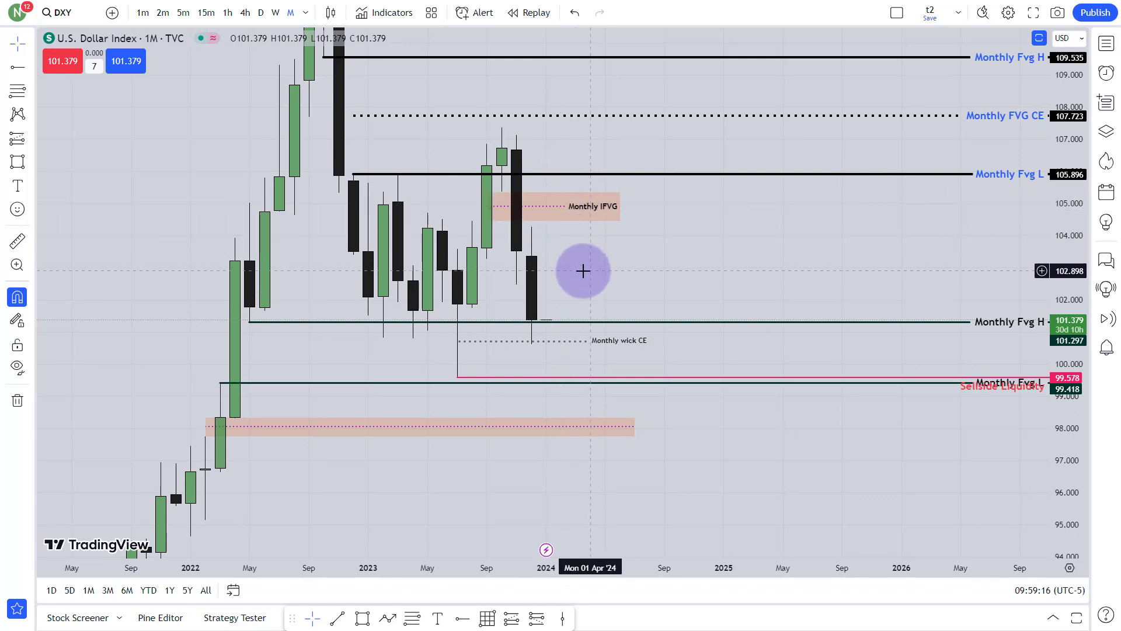
left_click_drag(583, 271, 585, 196)
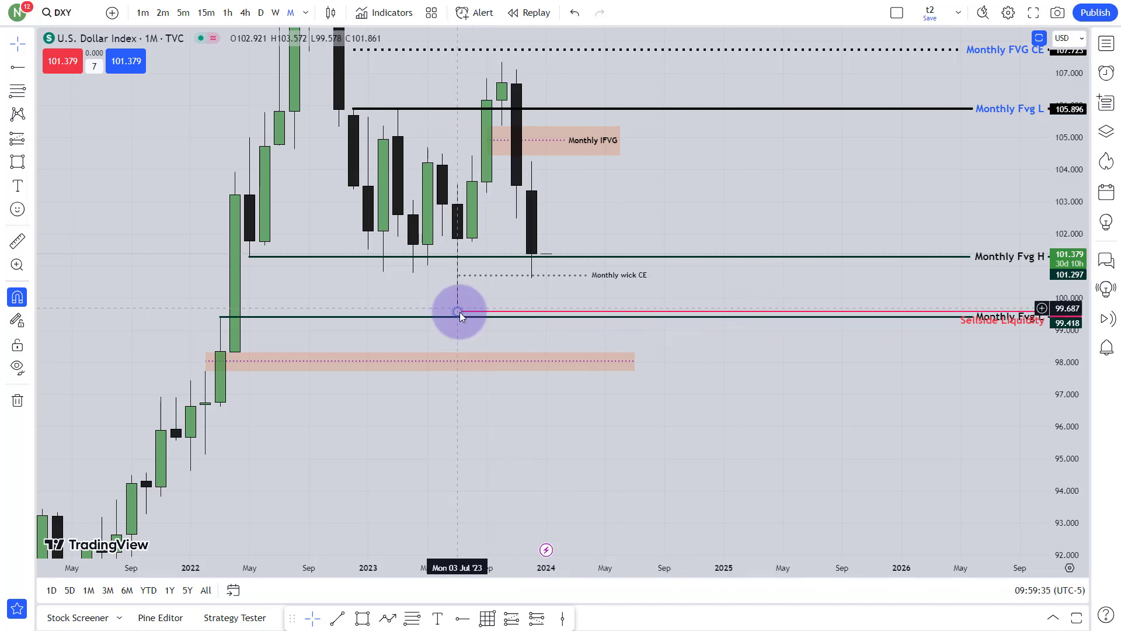
left_click(629, 357)
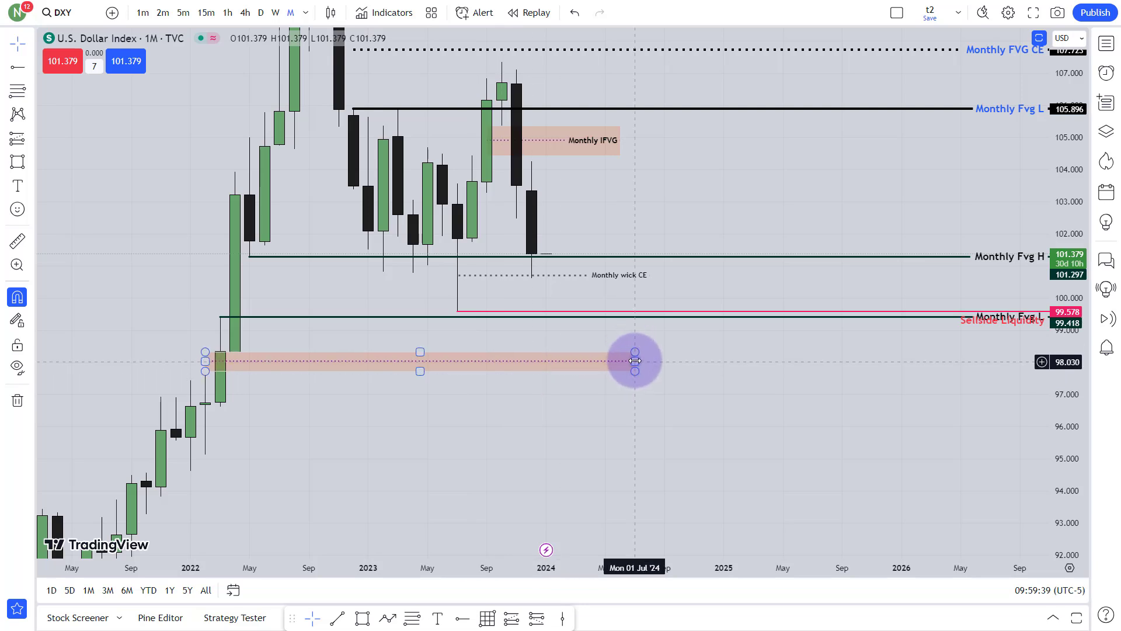
left_click(582, 281)
left_click(569, 276)
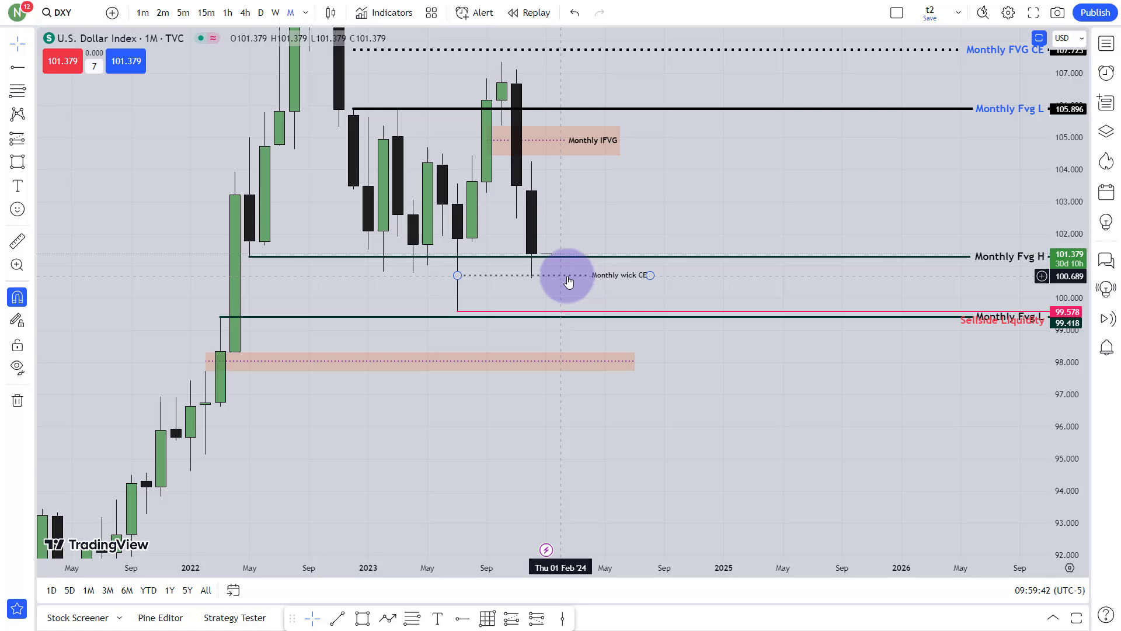
left_click(549, 283)
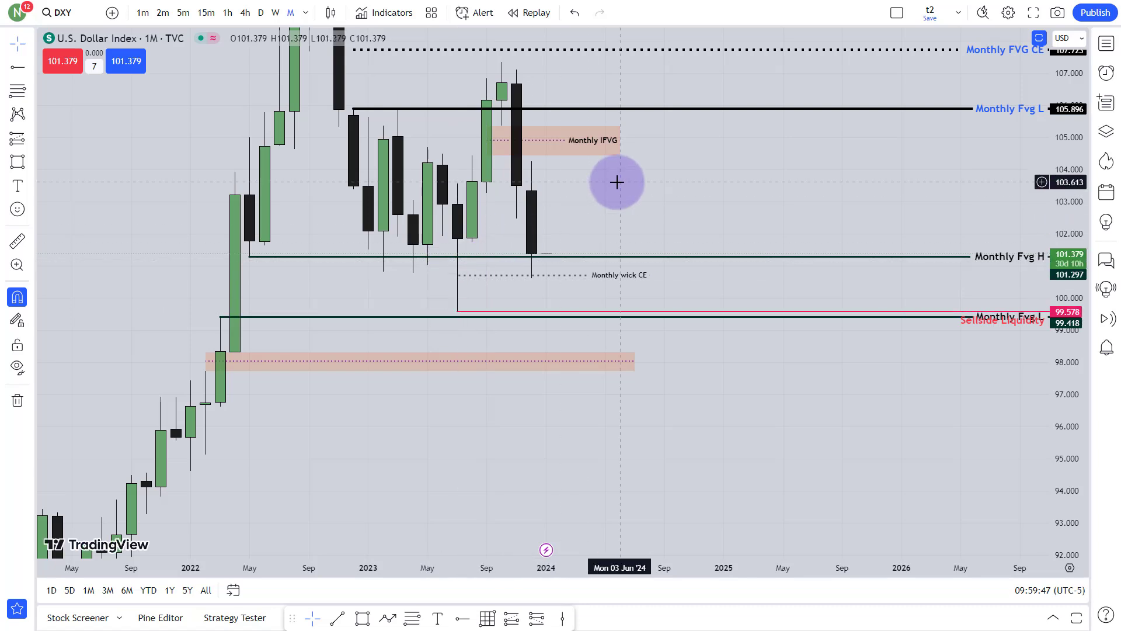
Step: Switch the chart to the weekly timeframe and inspect the July 2023 lows along the Sellside Liquidity line at closer range
left_click_drag(617, 182, 606, 250)
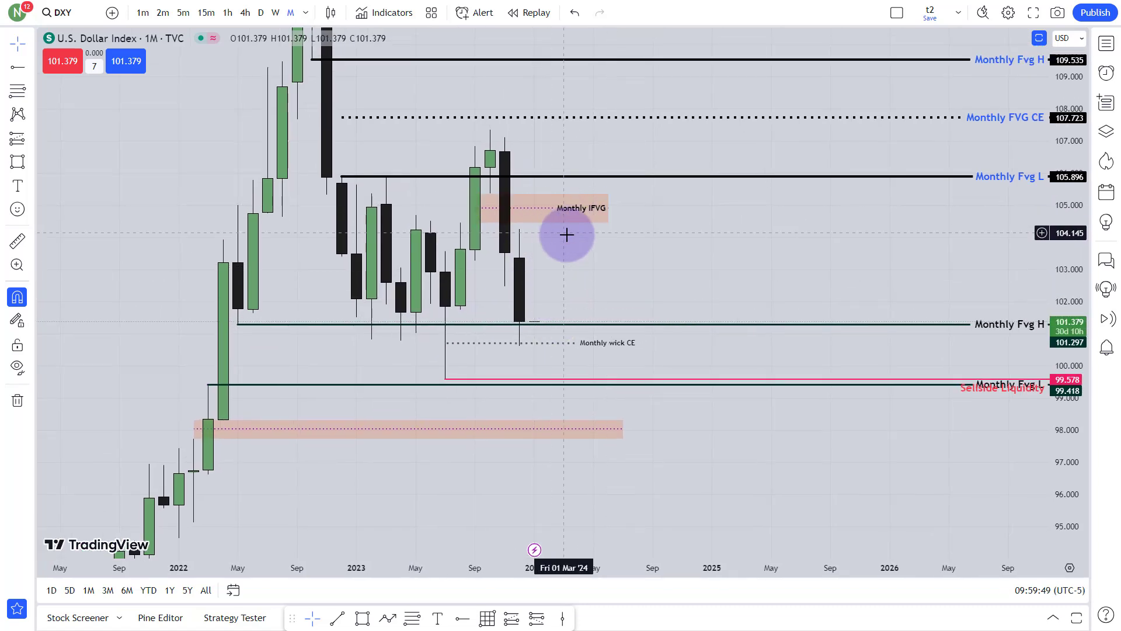
left_click(274, 13)
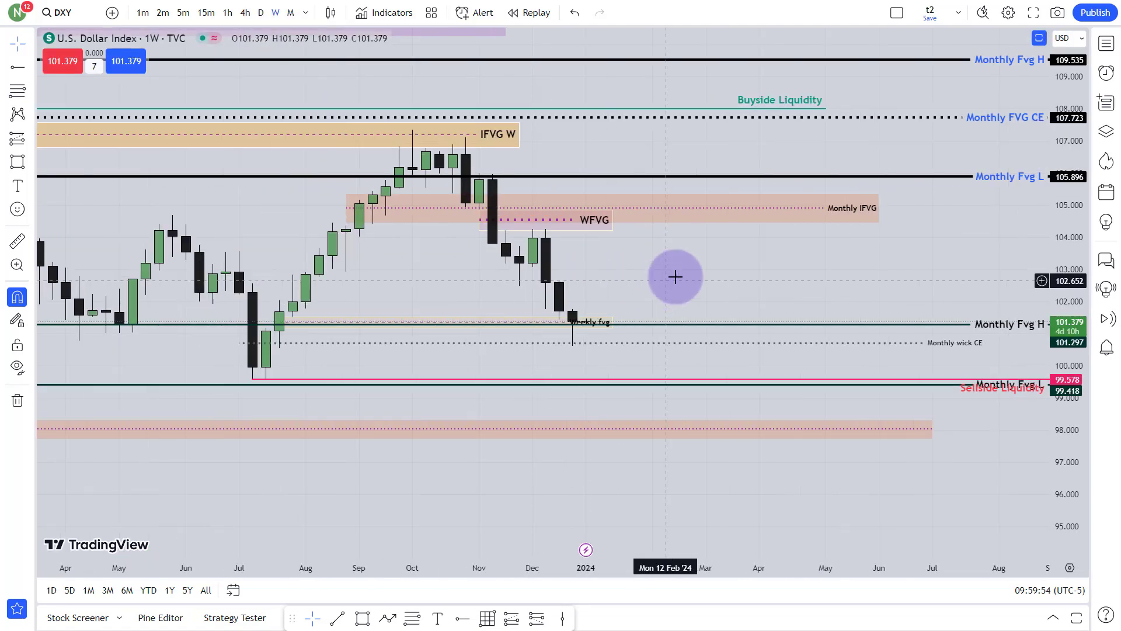
left_click_drag(1096, 405, 769, 103)
left_click_drag(270, 342, 277, 343)
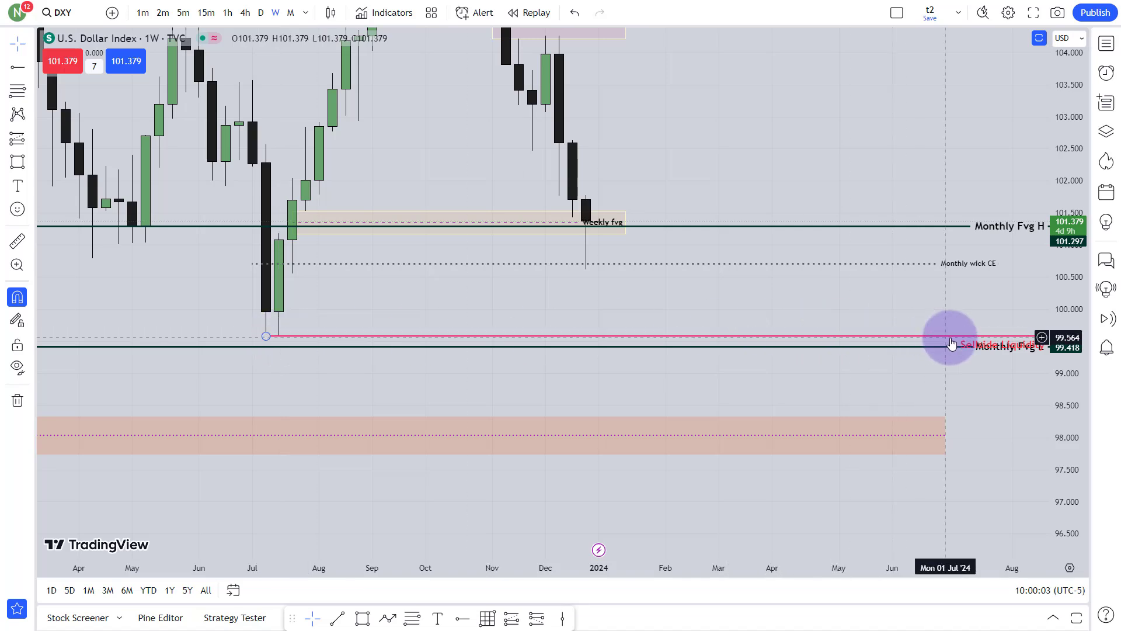
left_click_drag(873, 305, 835, 358)
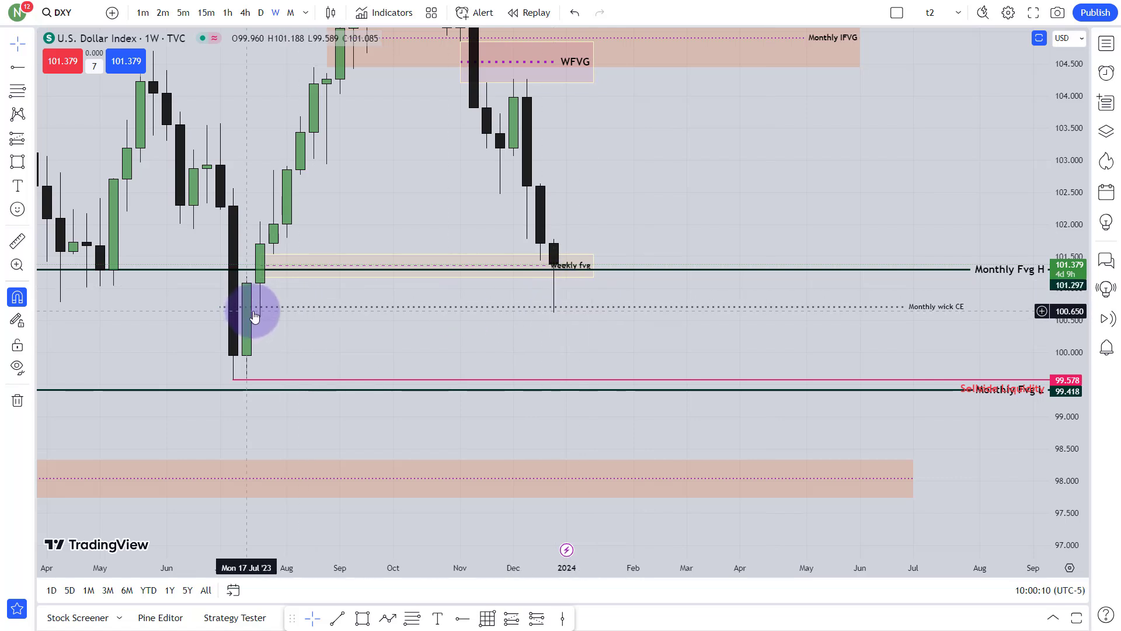
Step: Examine the Weekly fvg zone from the 24 July 2023 candle against the December 2023 candles at closer range
left_click(592, 260)
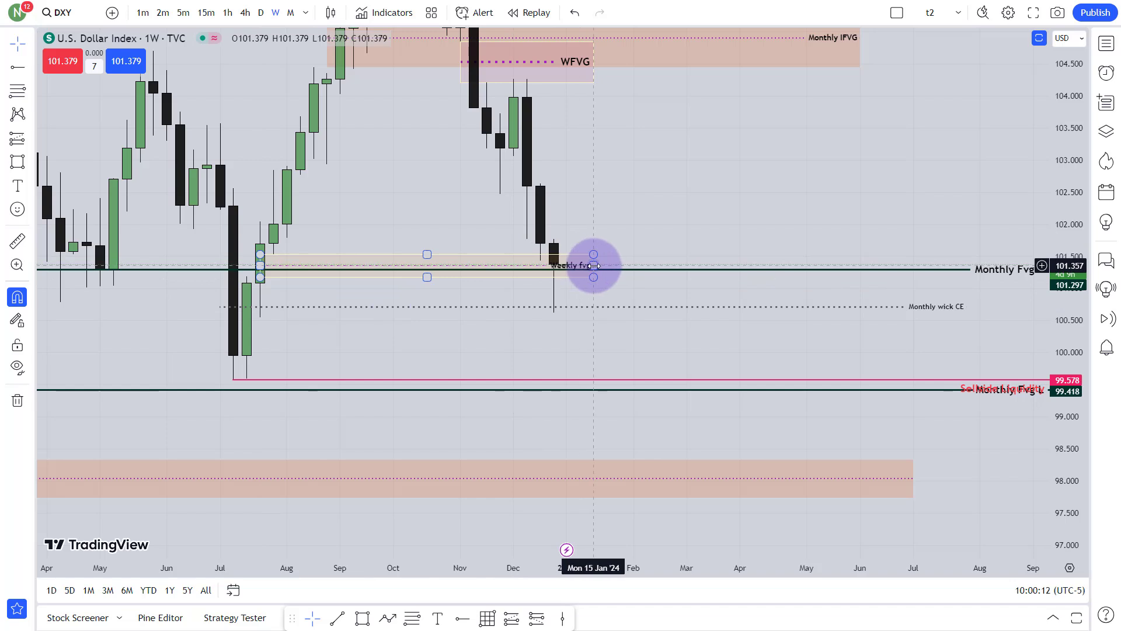
left_click(268, 262)
left_click_drag(640, 192, 644, 235)
left_click_drag(1082, 419, 1090, 88)
left_click_drag(752, 224, 738, 130)
left_click(548, 261)
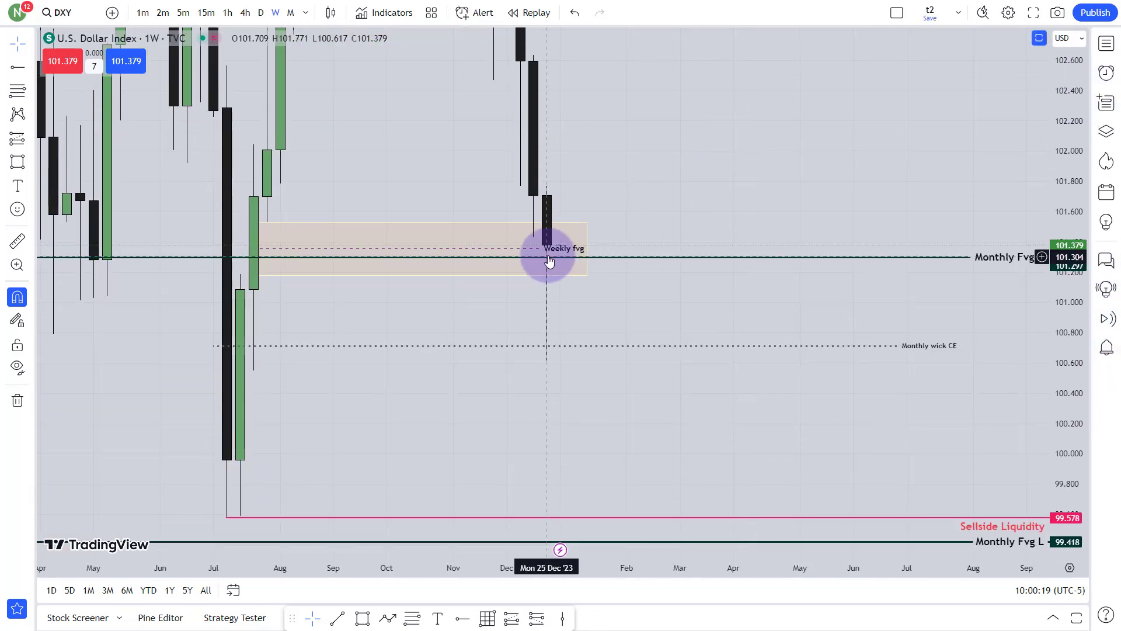
left_click(538, 251)
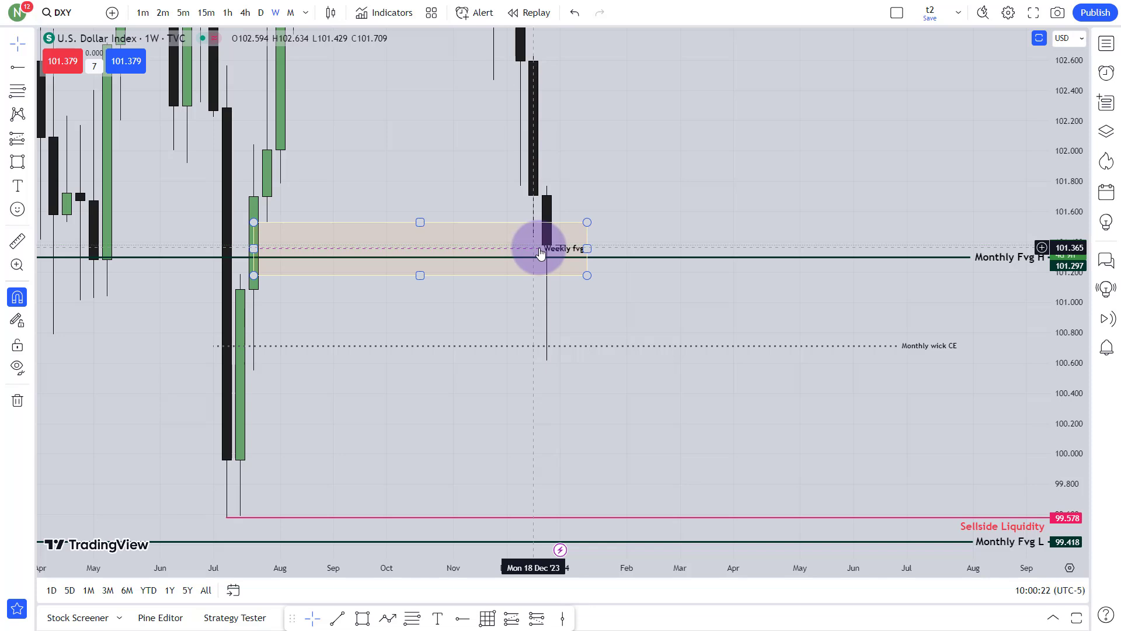
left_click(542, 249)
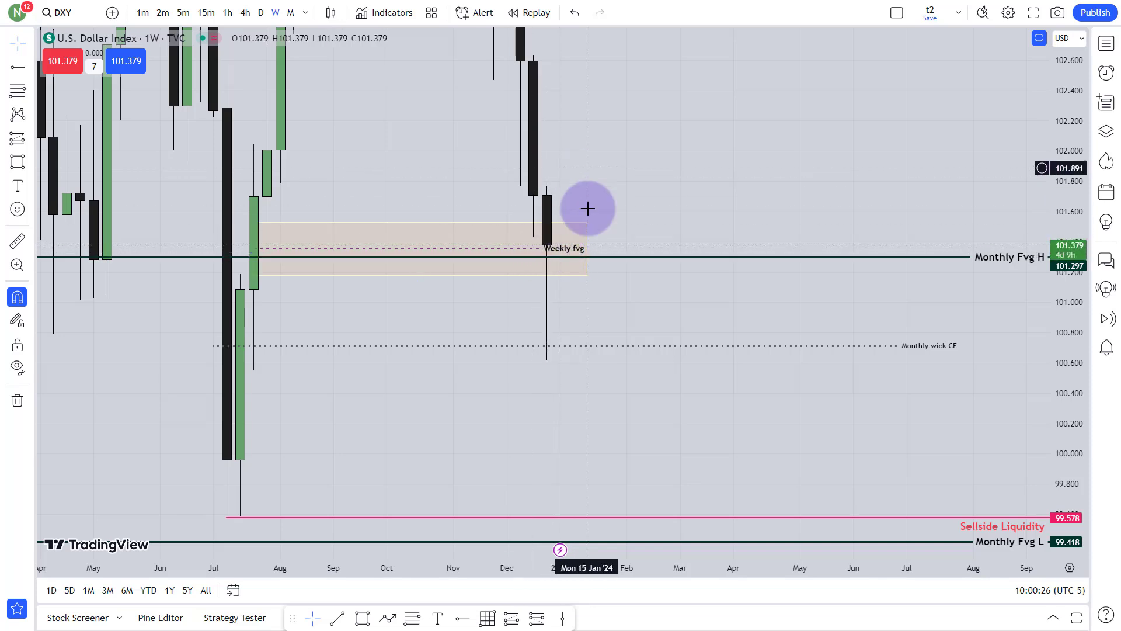
Step: Extend the WFVG zone's end to late February 2024 and shorten the Monthly IFVG zone to end on 27 May 2024
left_click_drag(588, 207, 566, 317)
left_click_drag(582, 100, 582, 178)
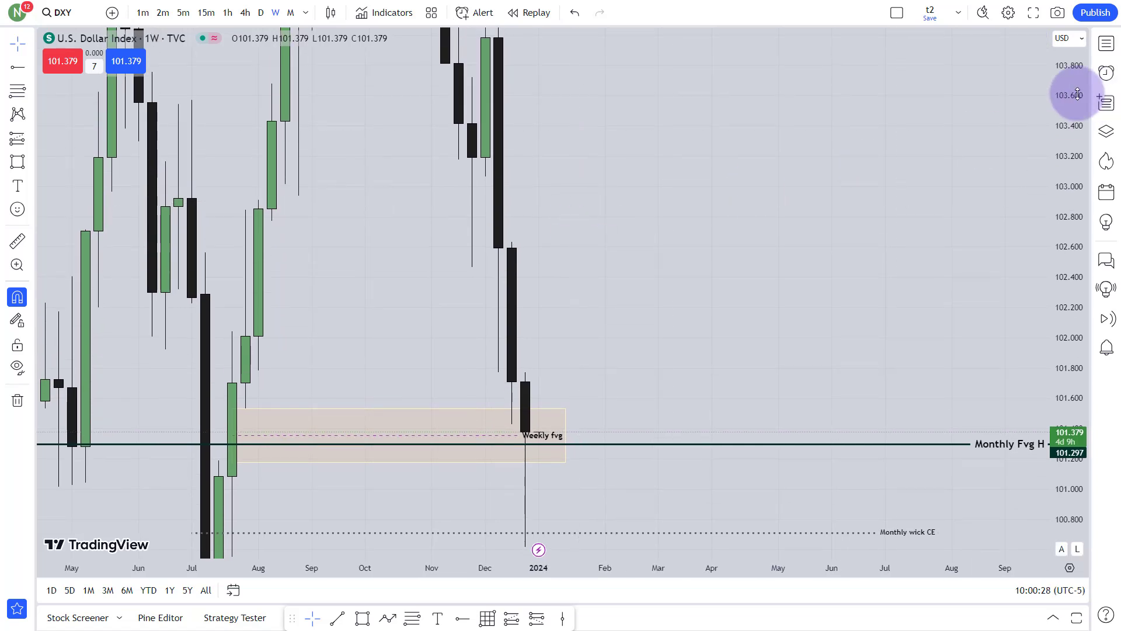
left_click_drag(1094, 92, 1059, 328)
left_click_drag(722, 257, 714, 264)
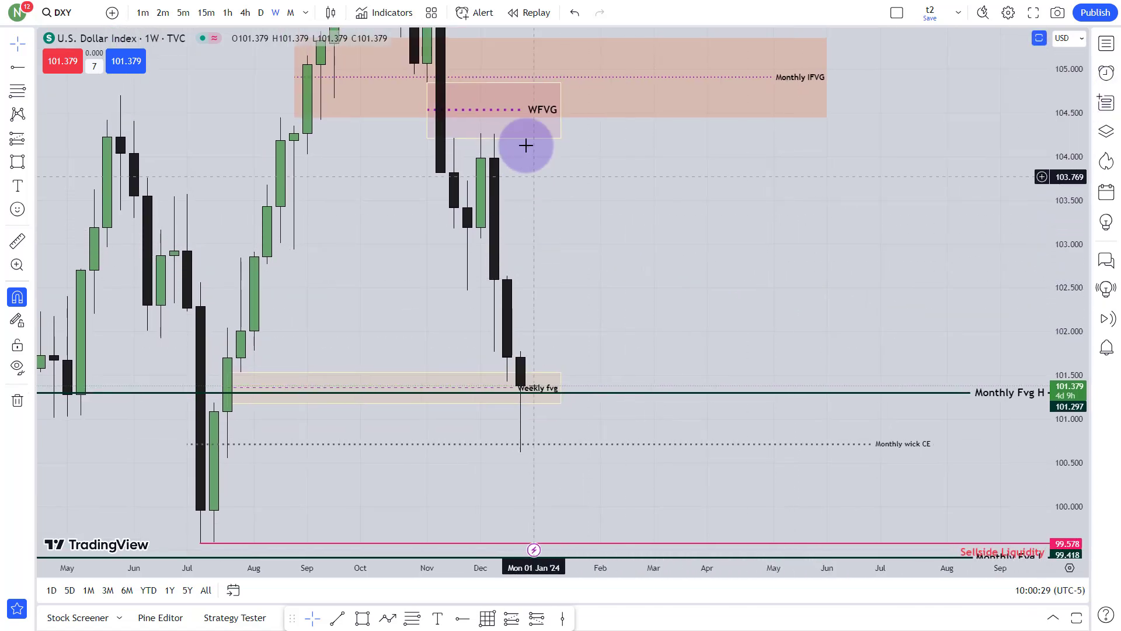
left_click(557, 114)
left_click_drag(562, 112, 640, 110)
left_click_drag(761, 202, 746, 286)
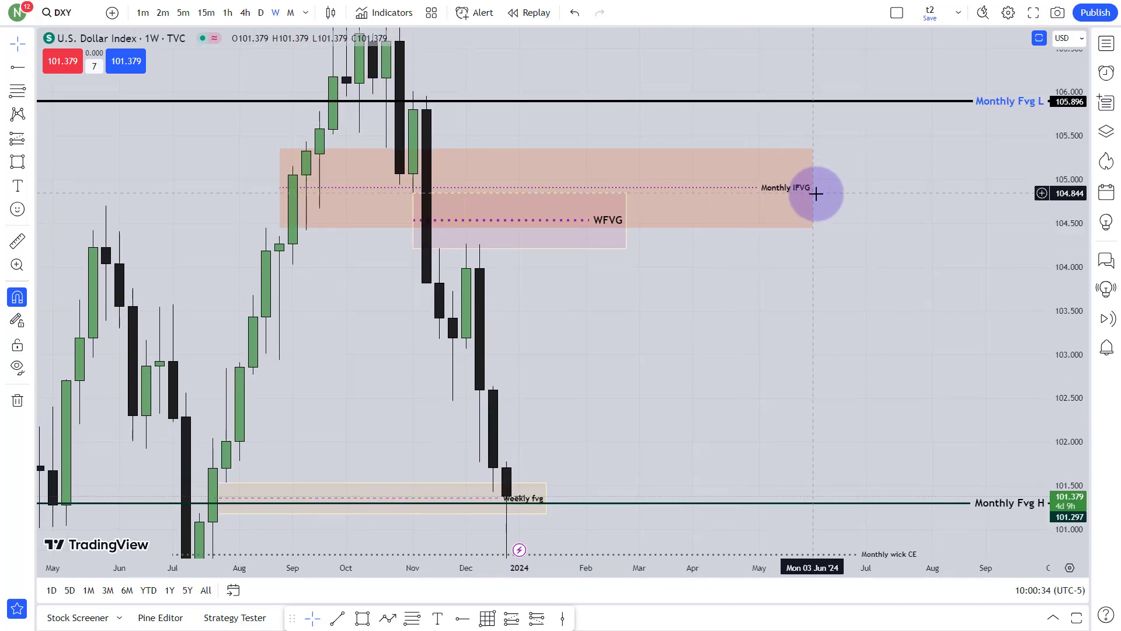
mouse_move(811, 191)
left_mouse_down()
mouse_move(677, 195)
mouse_move(805, 182)
left_mouse_up()
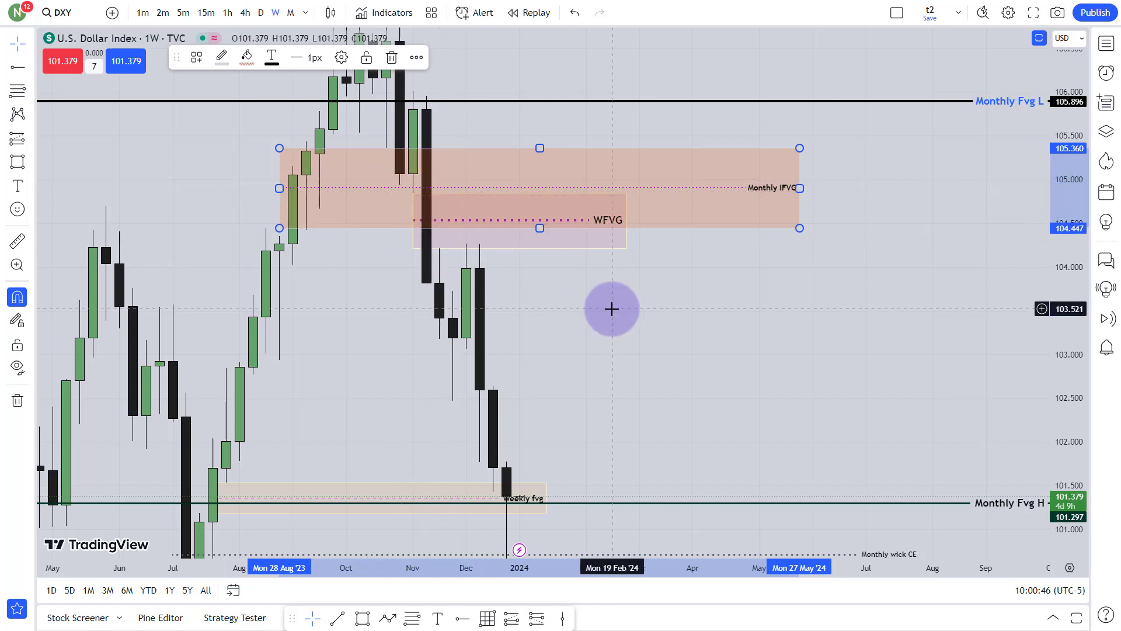
Step: Compare the WFVG and Monthly IFVG zones with the Weekly fvg zone around the December 2023 weekly candles
left_click_drag(612, 308, 604, 287)
left_click(550, 182)
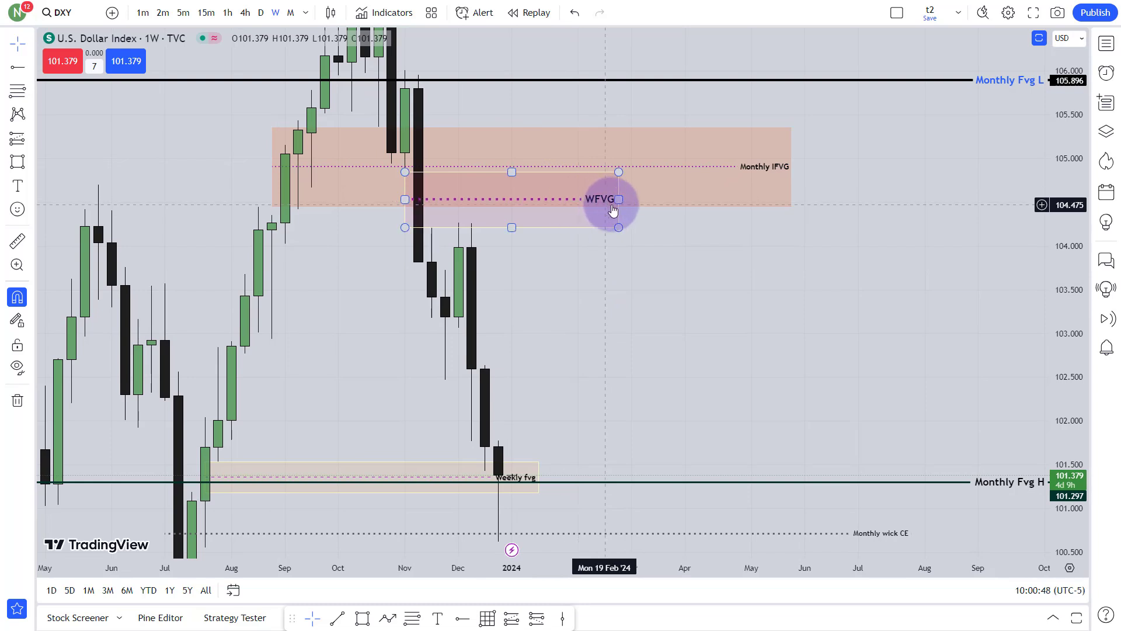
left_click(804, 195)
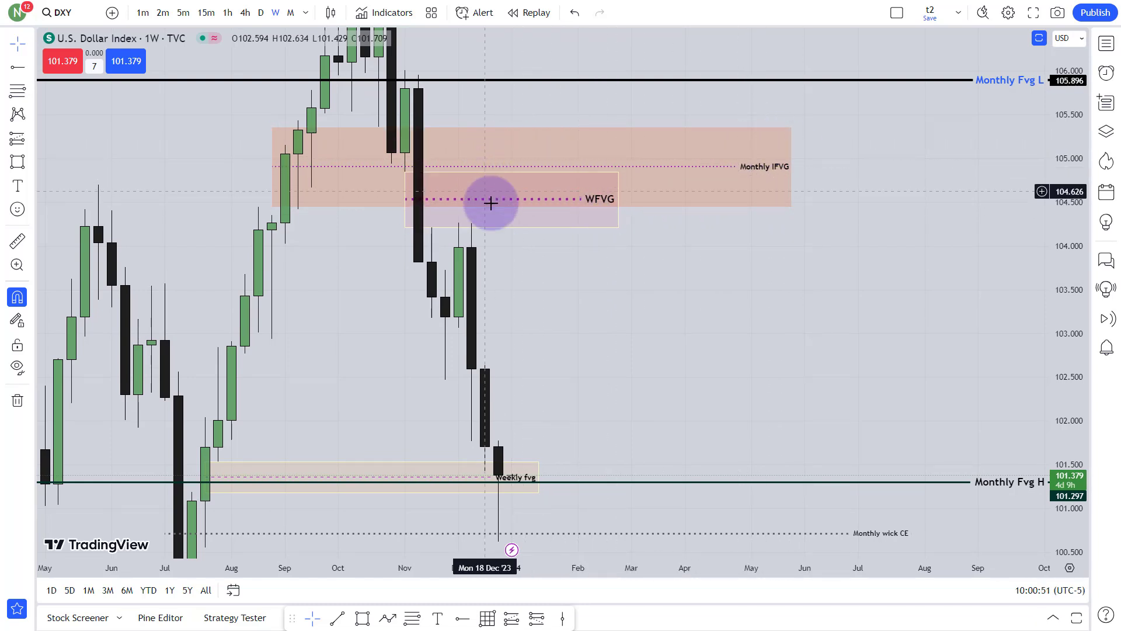
left_click_drag(594, 359, 613, 230)
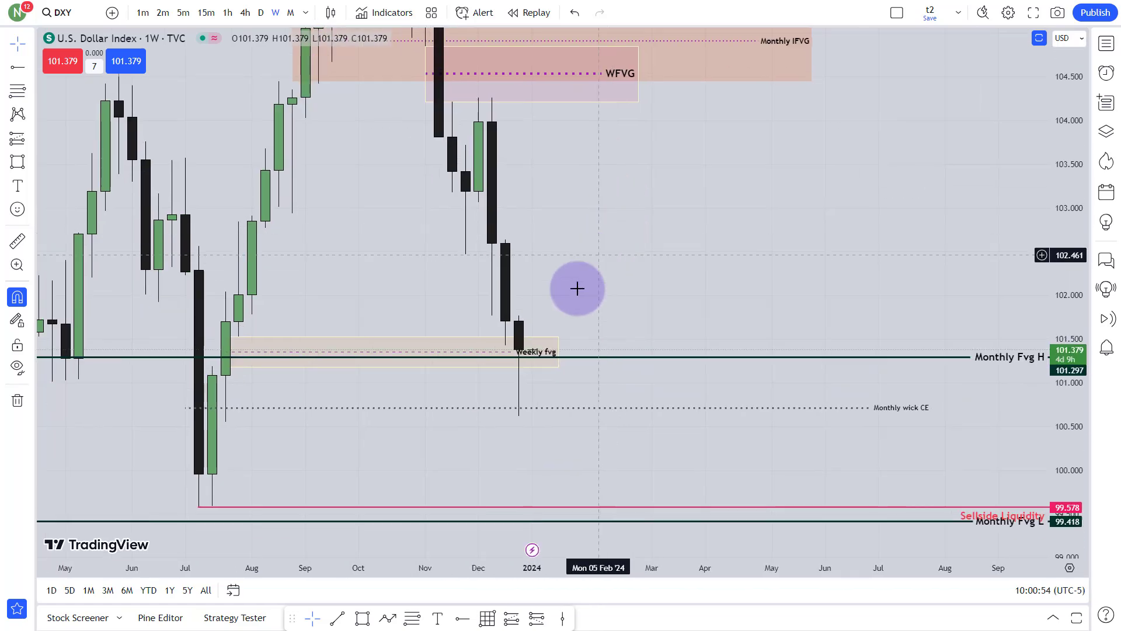
left_click(579, 59)
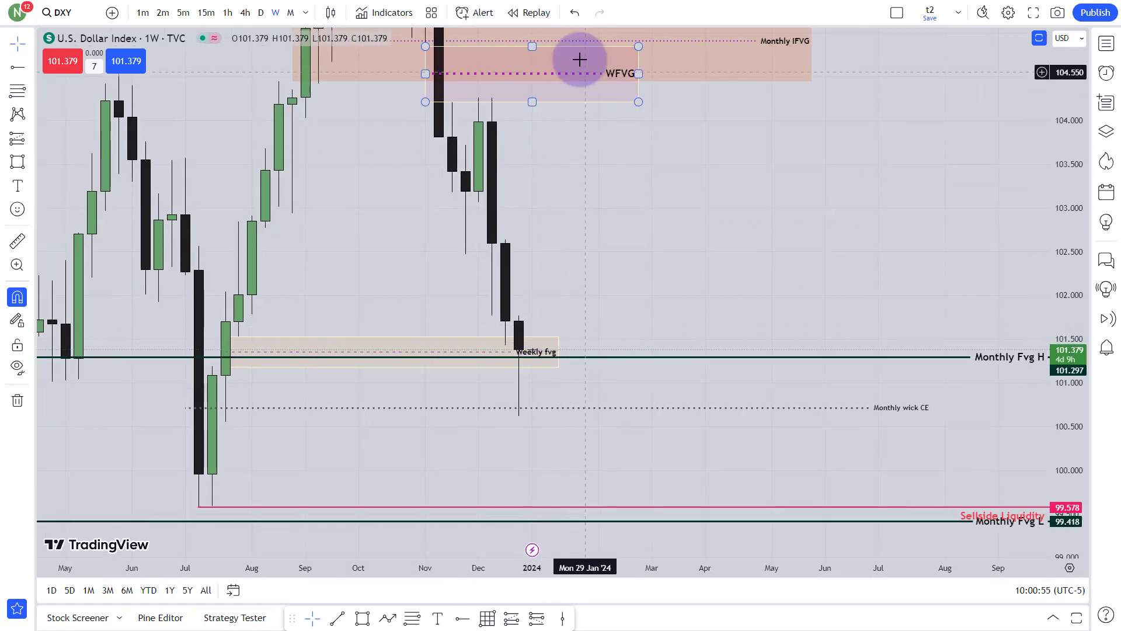
left_click_drag(572, 196, 575, 148)
left_click(537, 310)
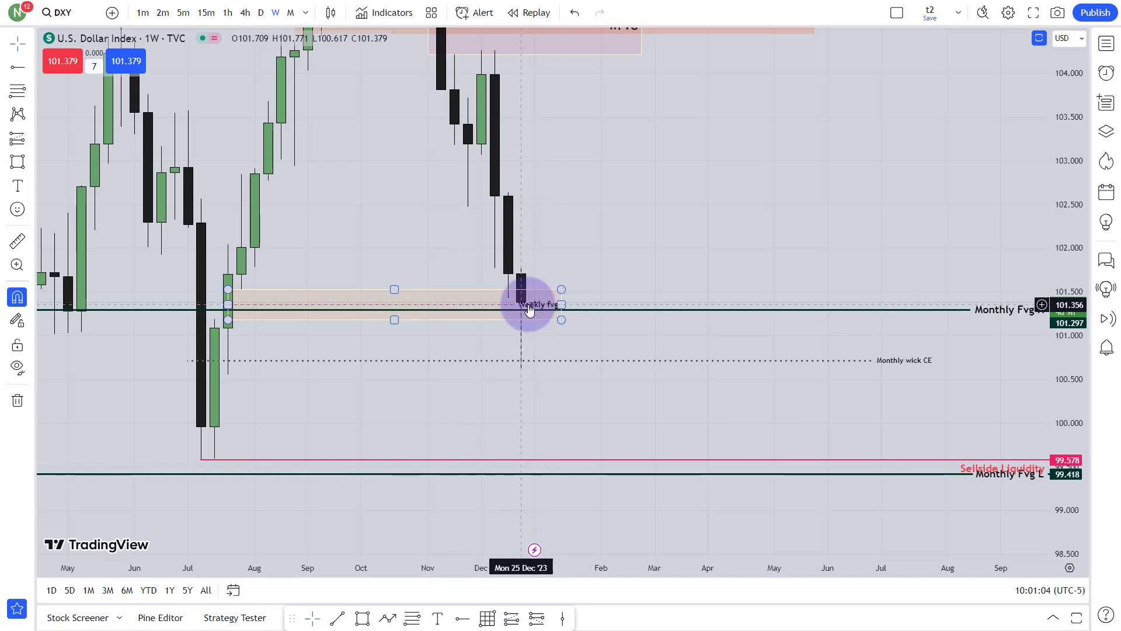
left_click(513, 361)
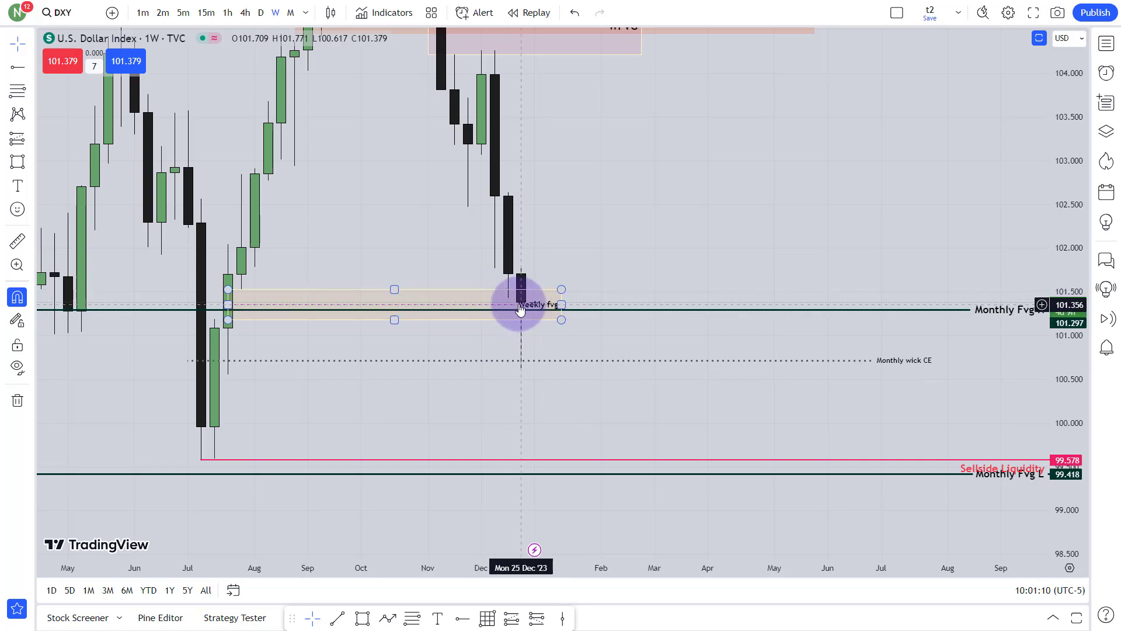
left_click(479, 307)
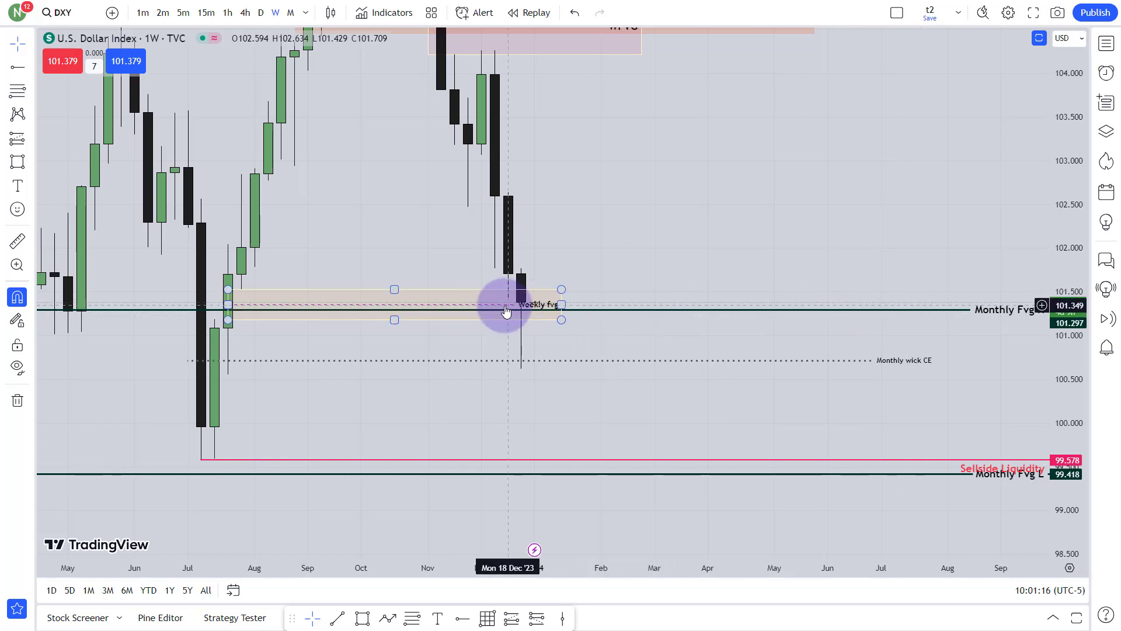
left_click_drag(636, 221, 626, 259)
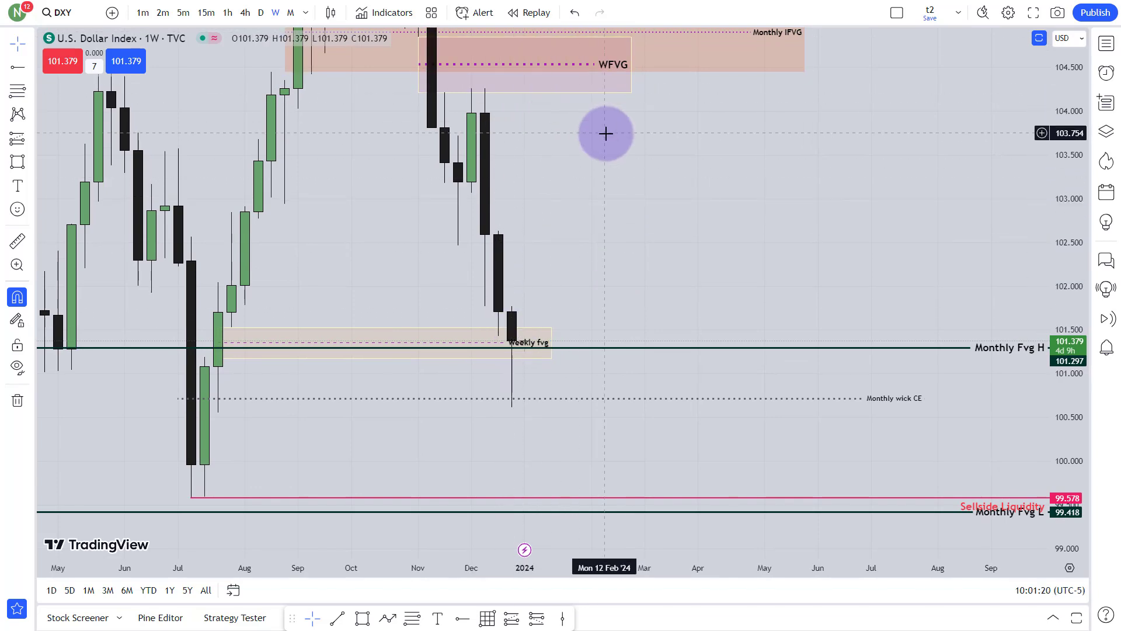
Step: Place a horizontal ray at 104.263 from the 4 December 2023 candle's high and apply the Buyside Liquidity template
left_click_drag(516, 125, 505, 235)
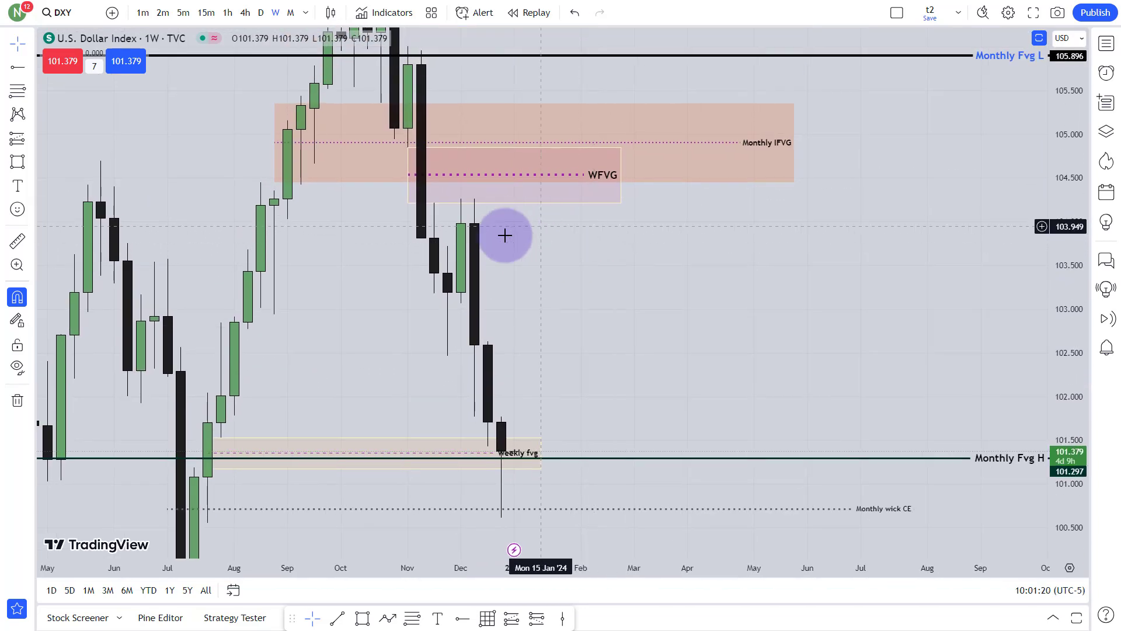
left_click(462, 619)
left_click(461, 199)
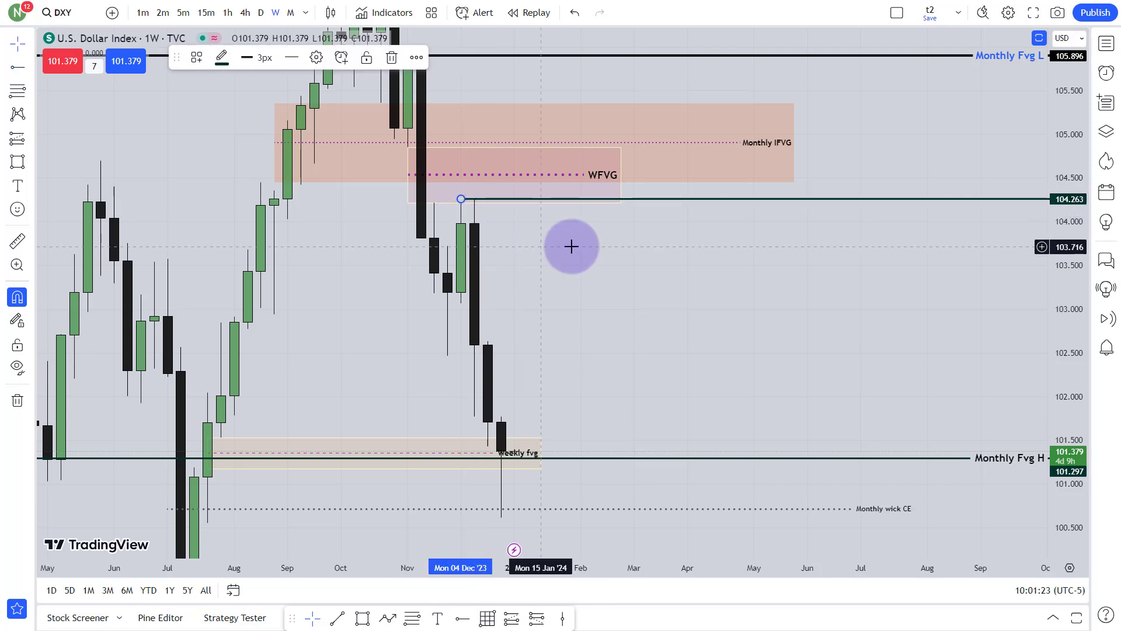
right_click(460, 200)
mouse_move(594, 242)
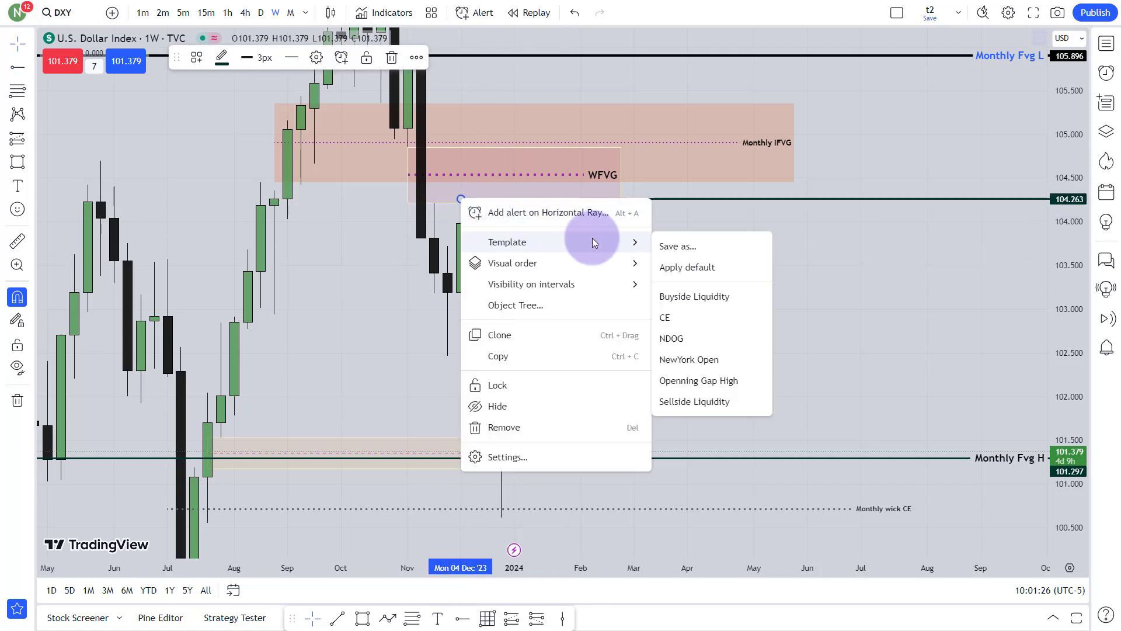
left_click(679, 296)
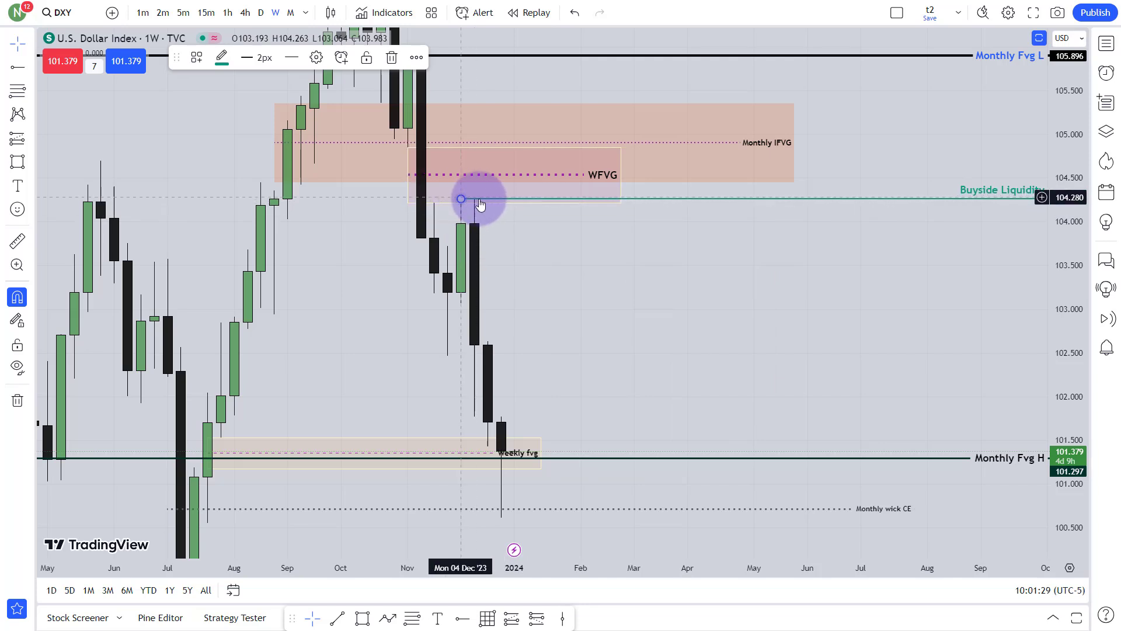
left_click(571, 233)
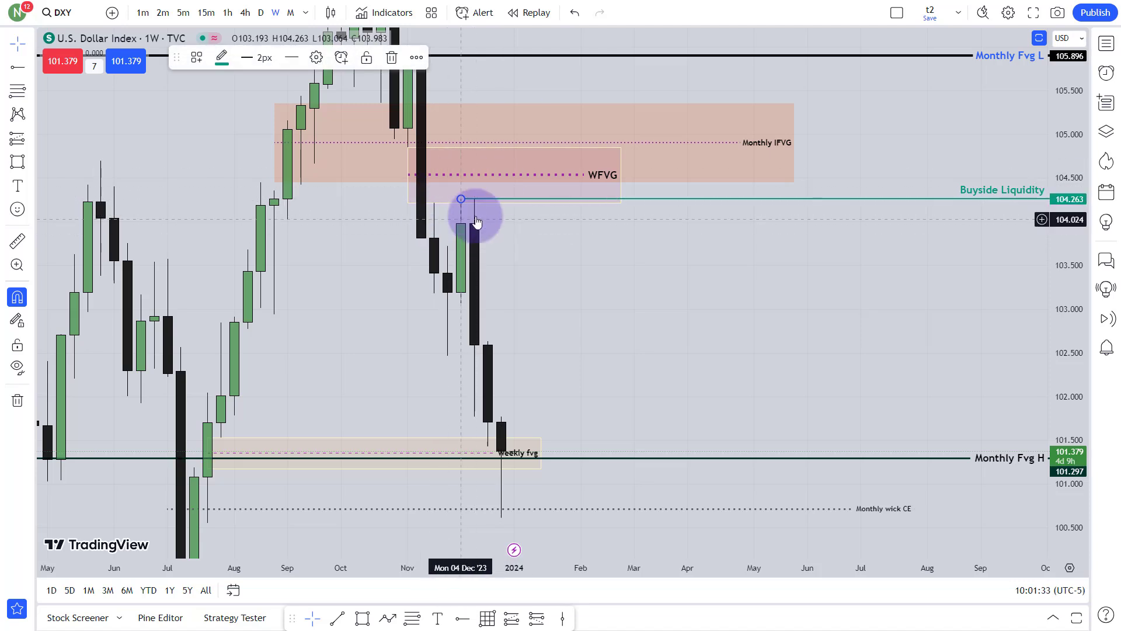
Step: Switch the chart to the daily timeframe and compare the 28 December 2023 low with the nearest Sellside Liquidity line below
left_click_drag(569, 253, 575, 221)
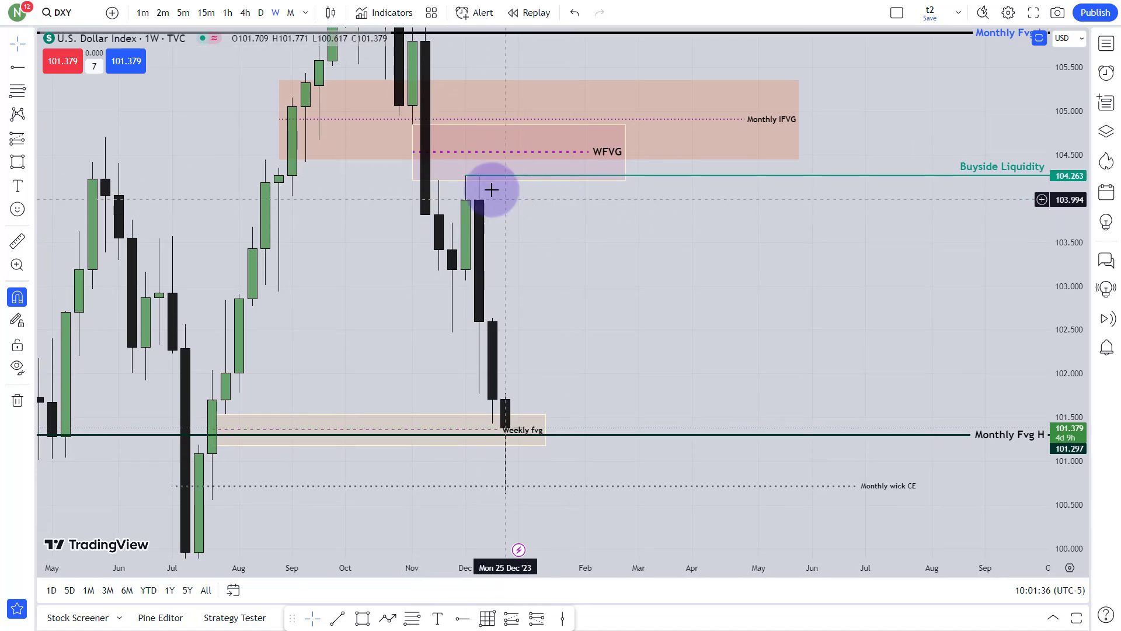
left_click_drag(583, 290, 594, 243)
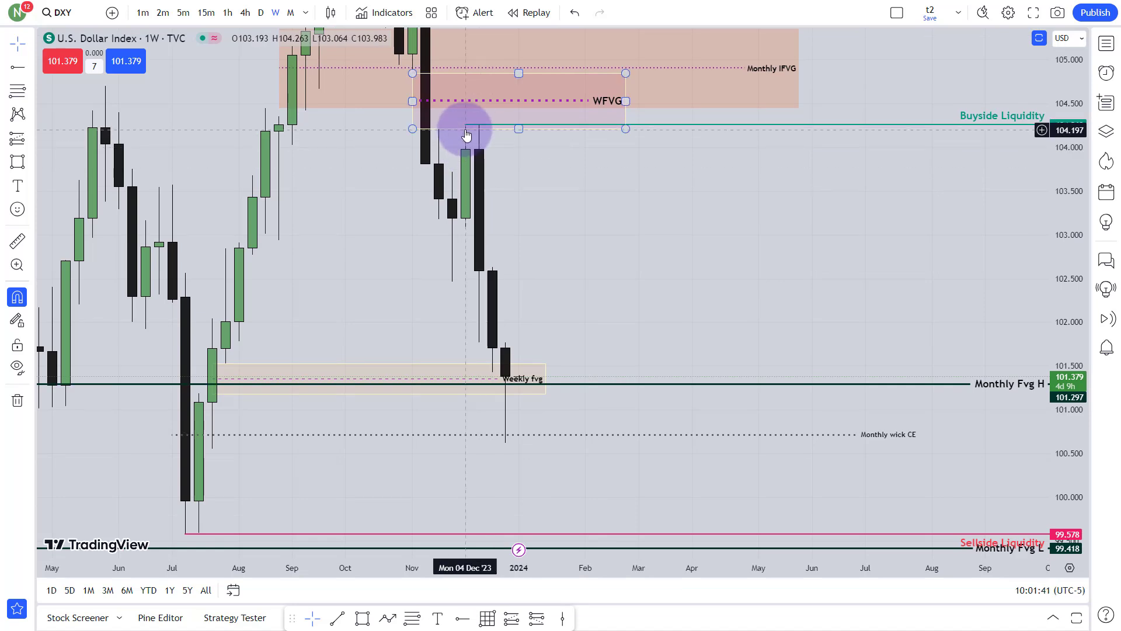
left_click_drag(568, 199, 568, 179)
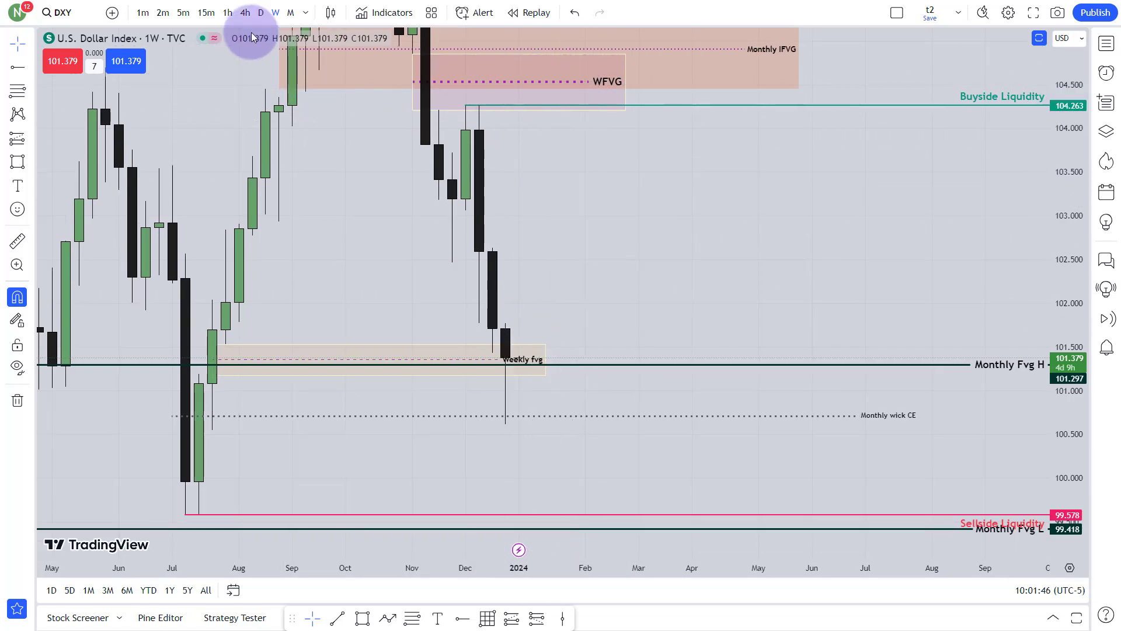
left_click(261, 13)
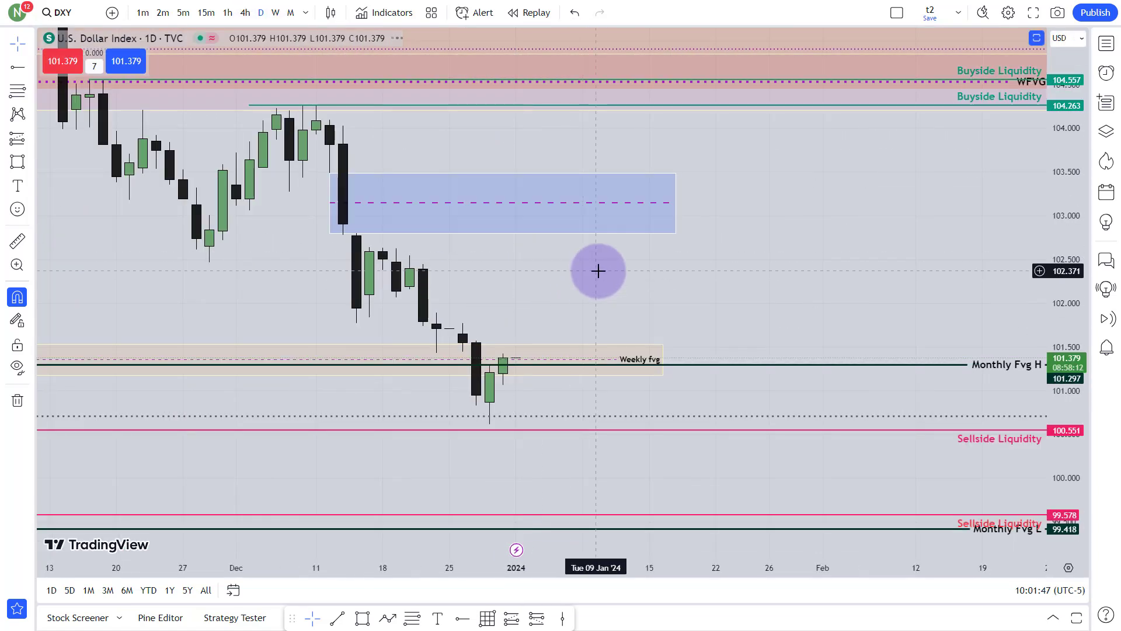
left_click_drag(1080, 397, 1078, 289)
left_click_drag(854, 301, 818, 193)
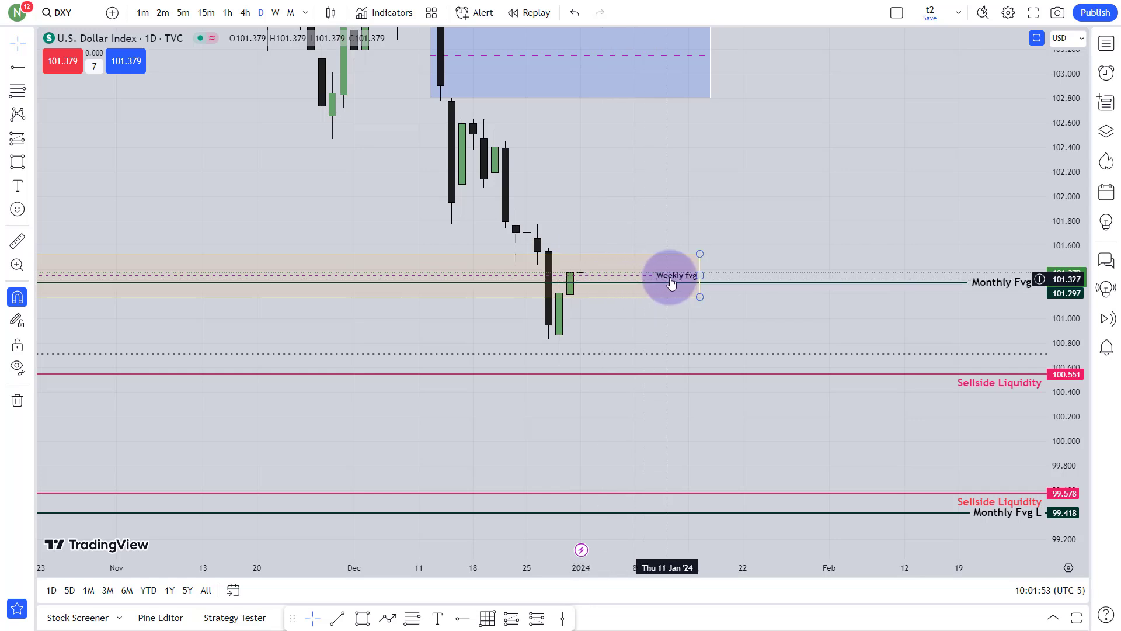
left_click_drag(639, 217, 638, 248)
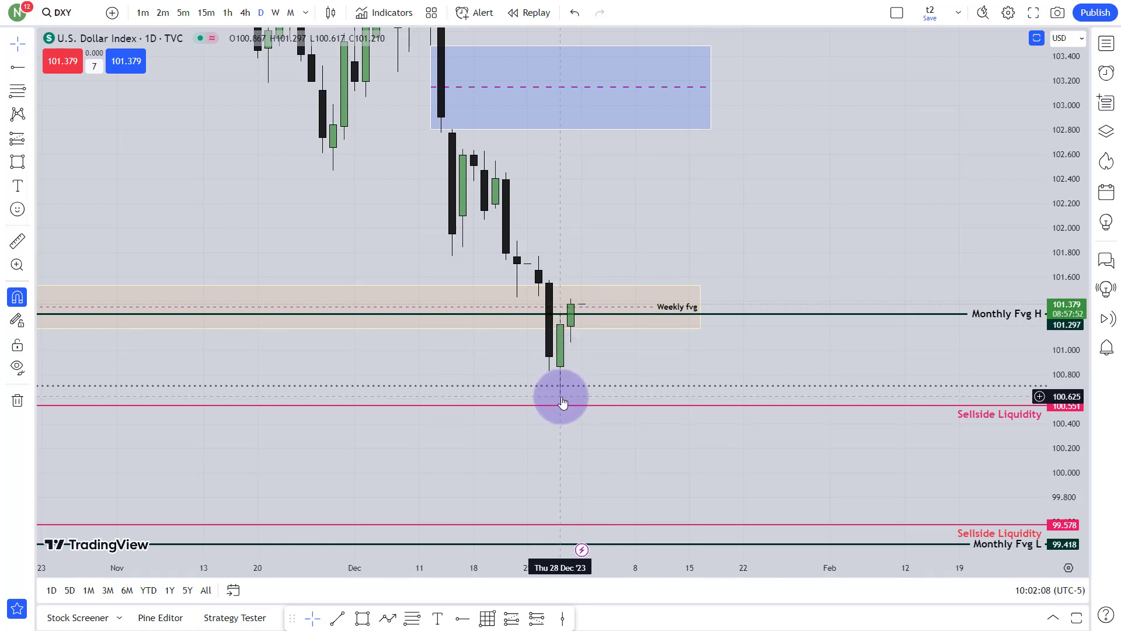
scroll(564, 401, "down", 3)
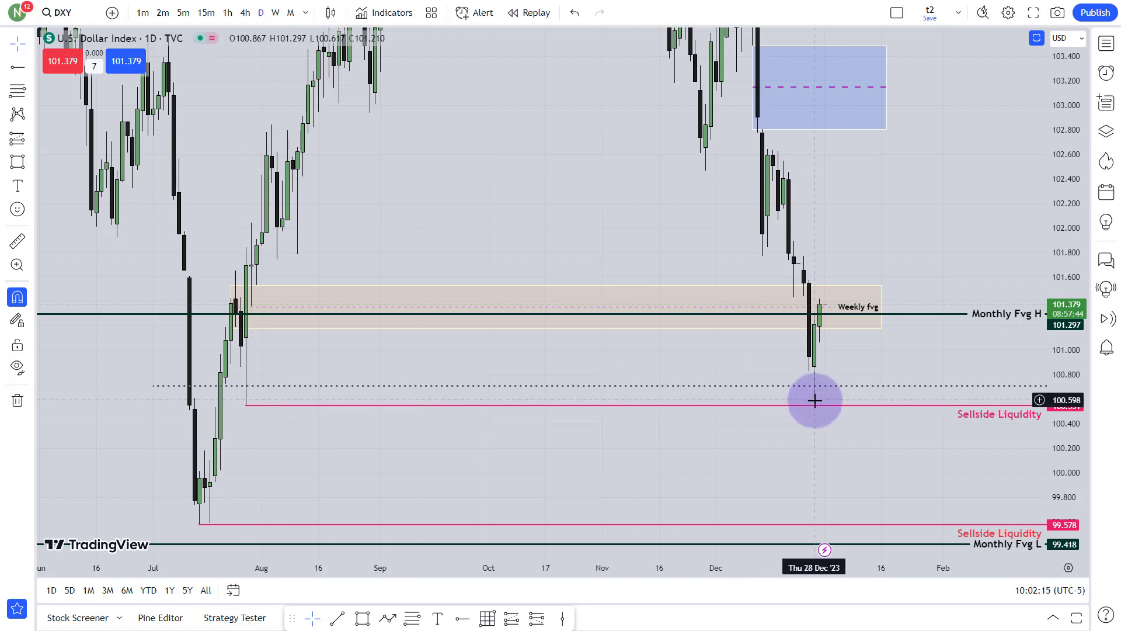
scroll(833, 398, "up", 1)
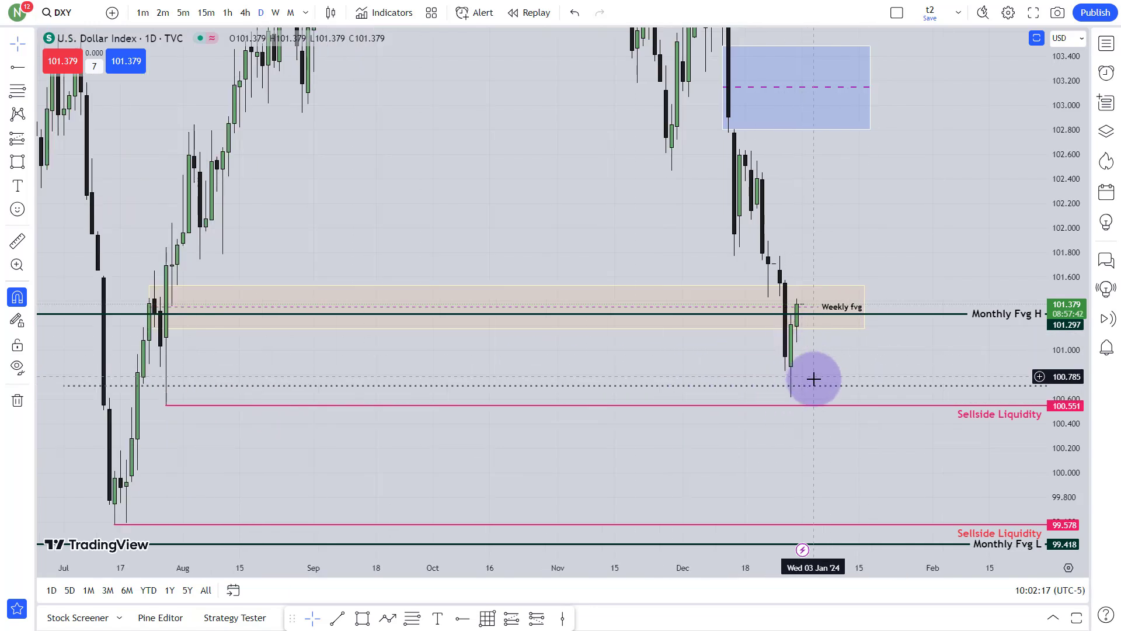
Step: Inspect the July 2023 lows, both Sellside Liquidity lines and the Monthly Fvg L level against the late December daily candles
left_click_drag(811, 403, 816, 303)
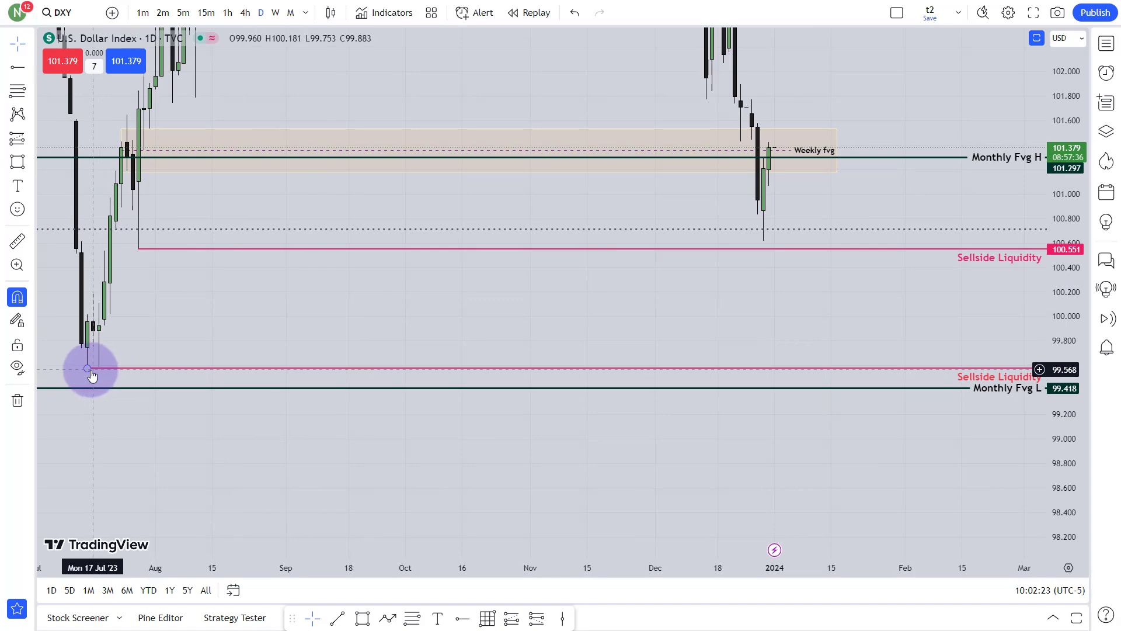
left_click_drag(408, 470, 448, 135)
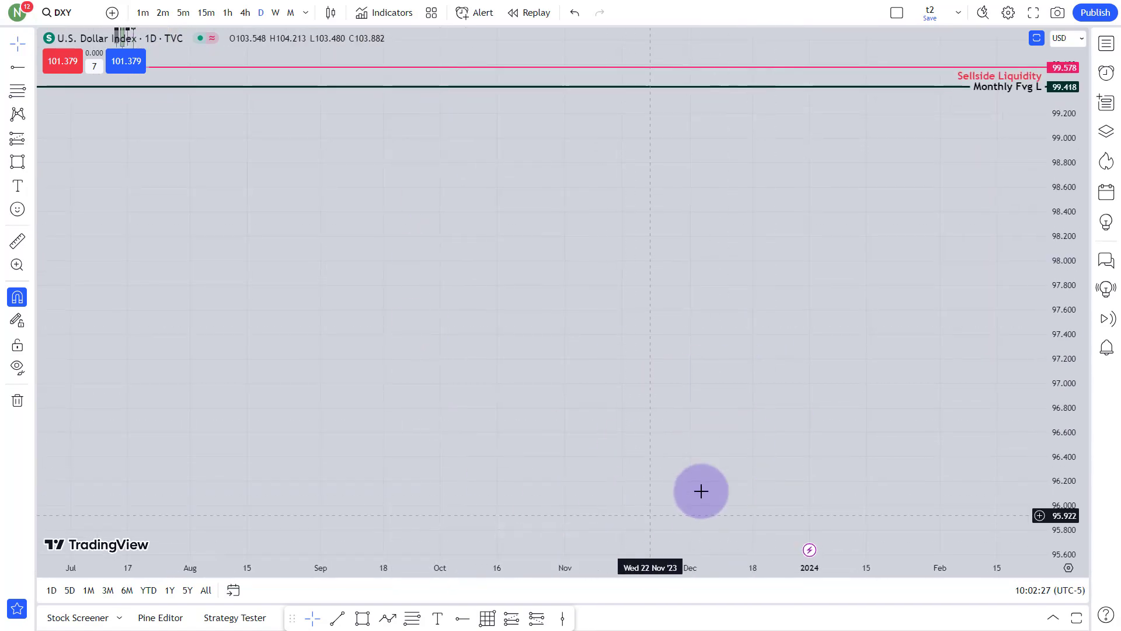
left_click_drag(723, 302, 666, 617)
left_click_drag(795, 302, 773, 426)
scroll(774, 425, "up", 3)
scroll(716, 379, "down", 1)
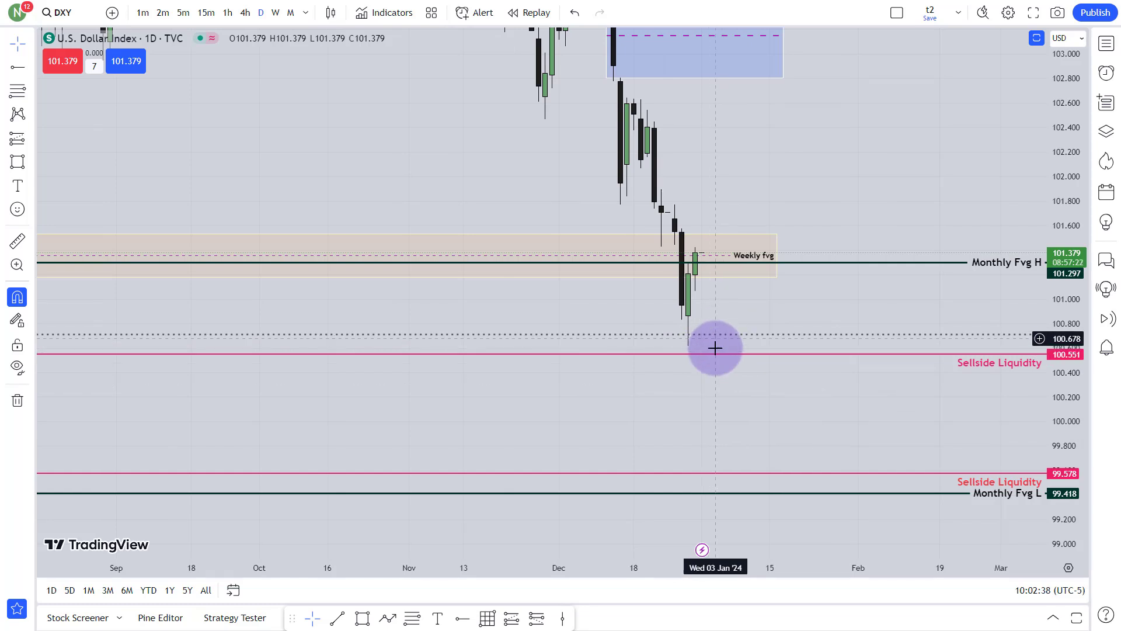
scroll(735, 387, "down", 3)
left_click_drag(781, 396, 619, 387)
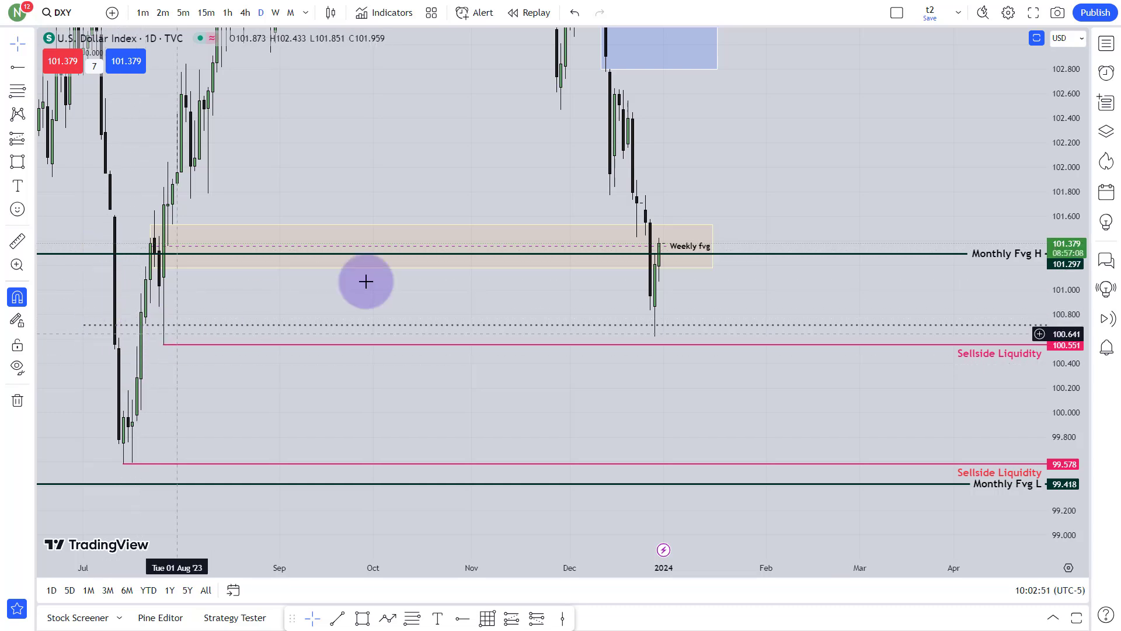
left_click_drag(530, 280, 453, 311)
left_click_drag(732, 198, 724, 281)
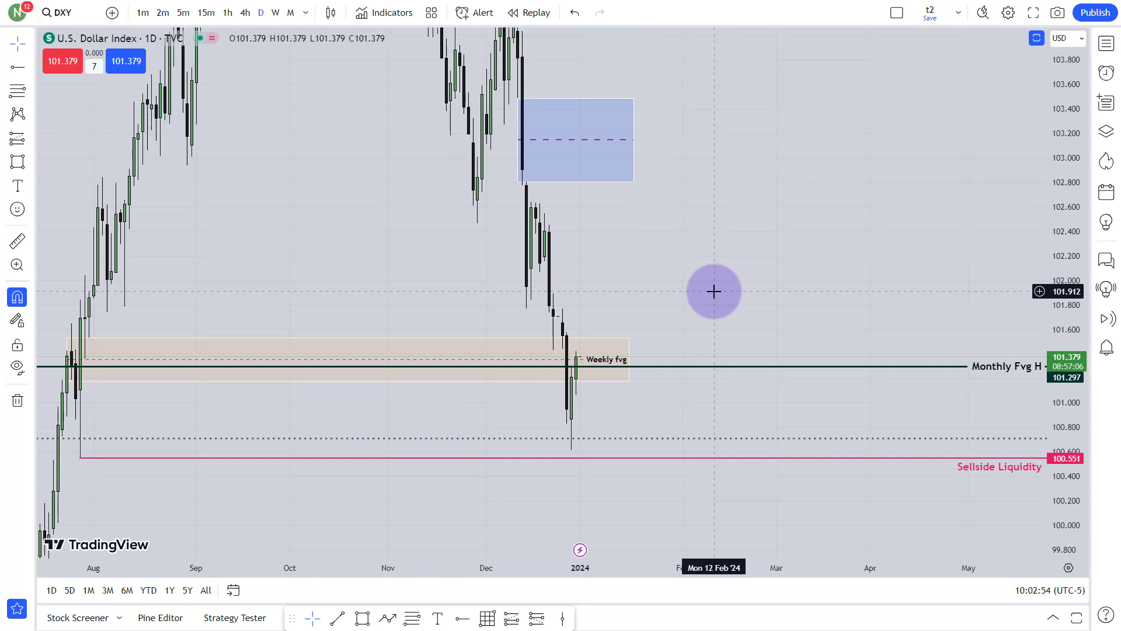
Step: Extend the blue zone's end to about 8 February 2024 and check it against the 12 December 2023 candle and WFVG zone
scroll(706, 291, "up", 2)
left_click_drag(544, 263, 645, 326)
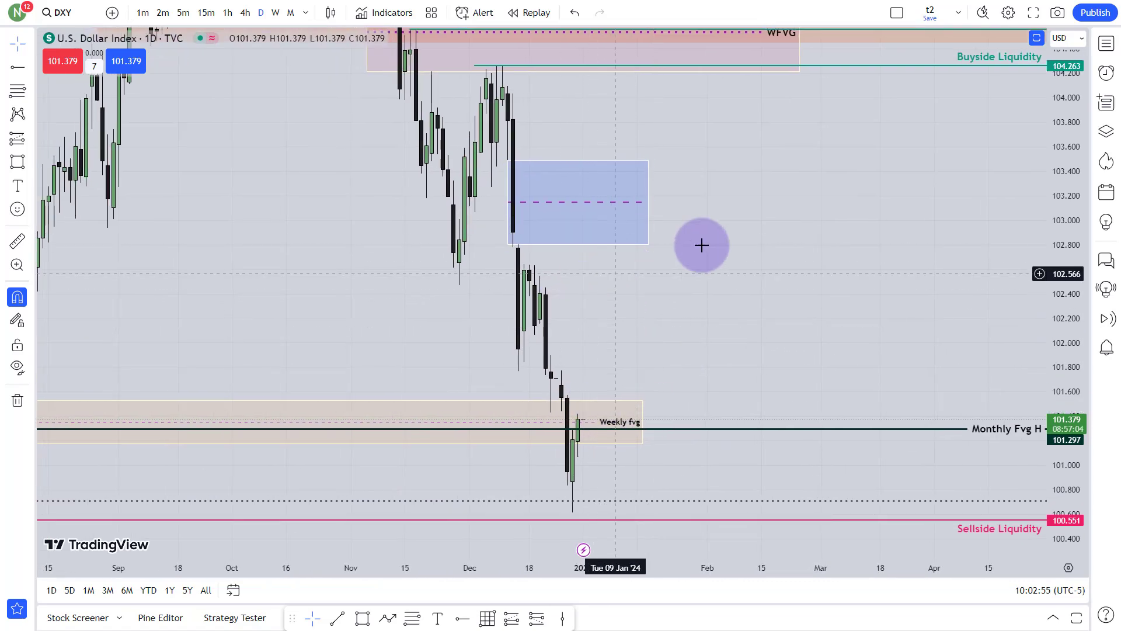
left_click_drag(736, 234, 741, 277)
left_click_drag(1061, 159, 906, 277)
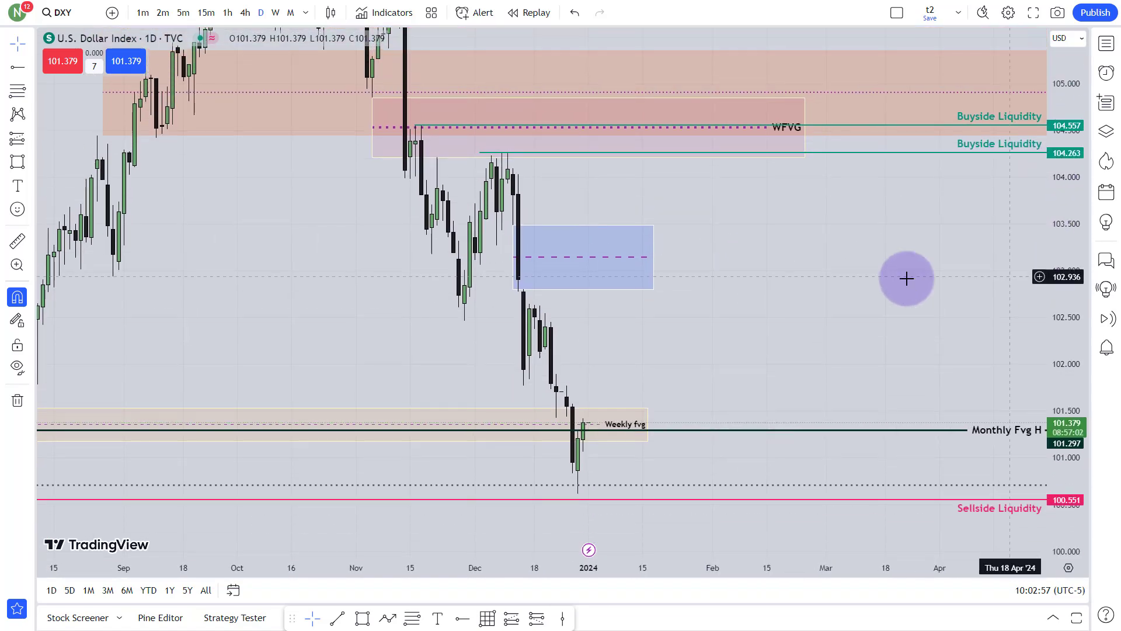
left_click(652, 256)
left_click_drag(652, 255, 739, 243)
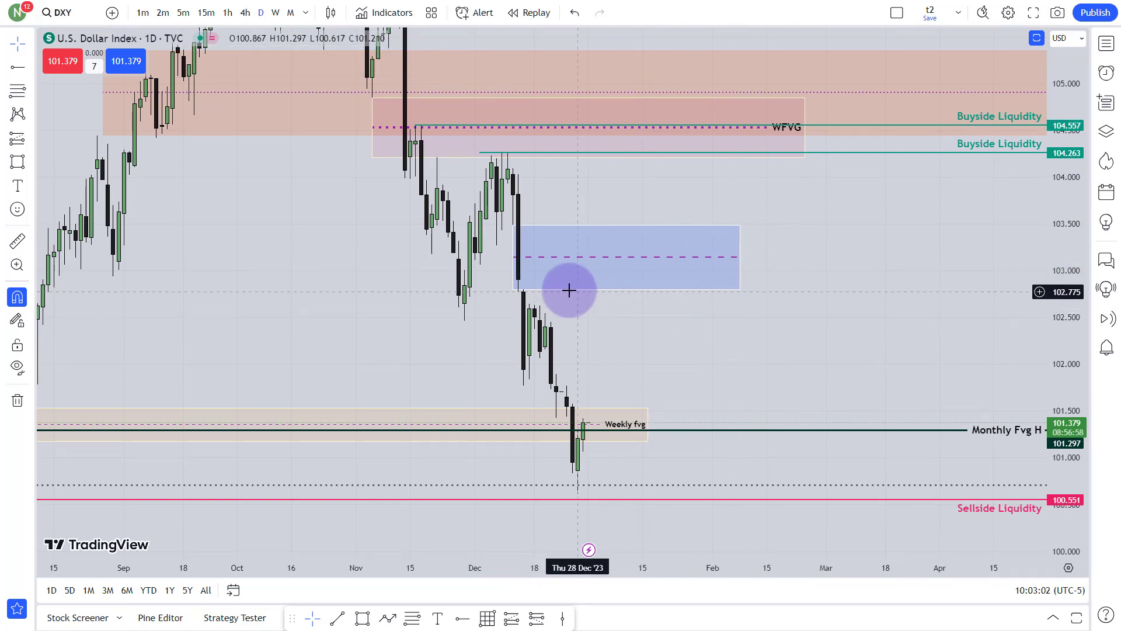
left_click(528, 295)
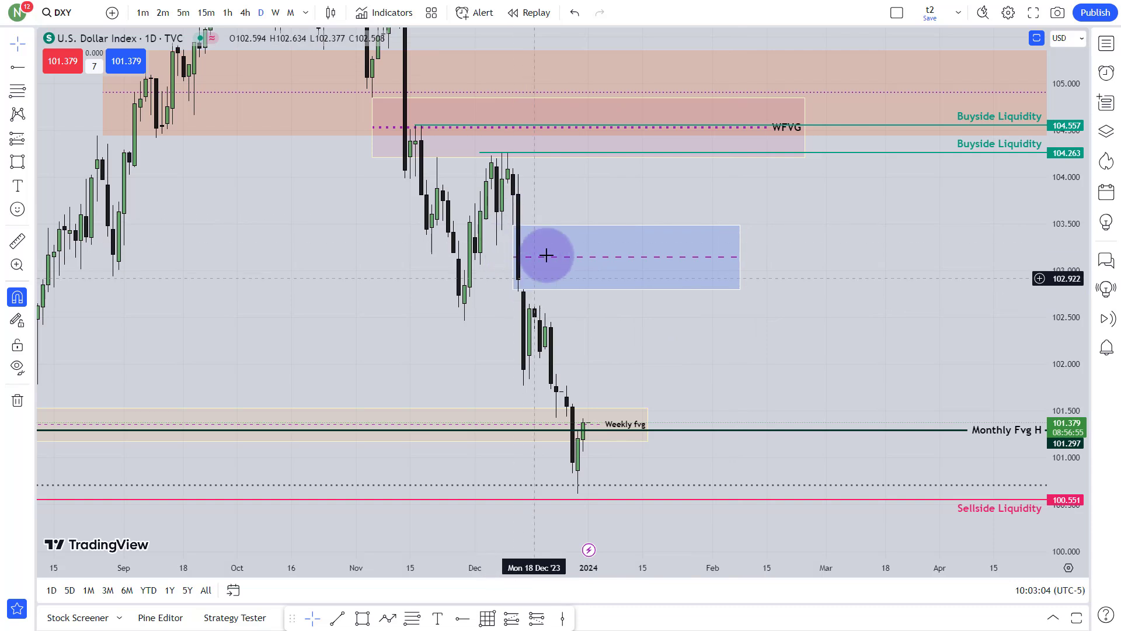
left_click(515, 287)
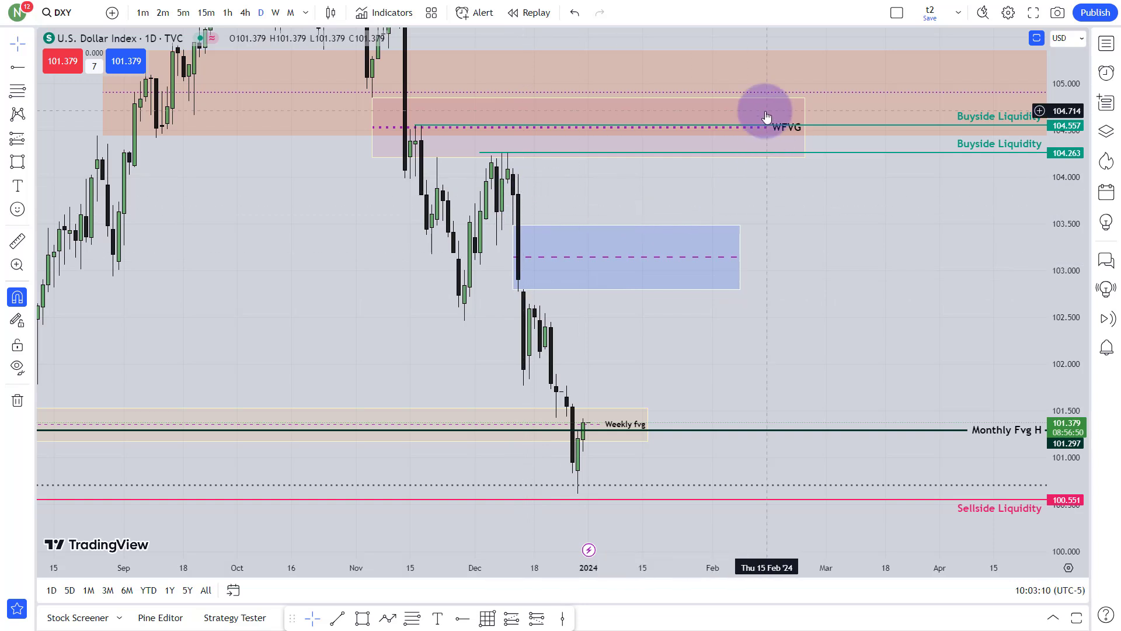
left_click_drag(662, 213, 604, 216)
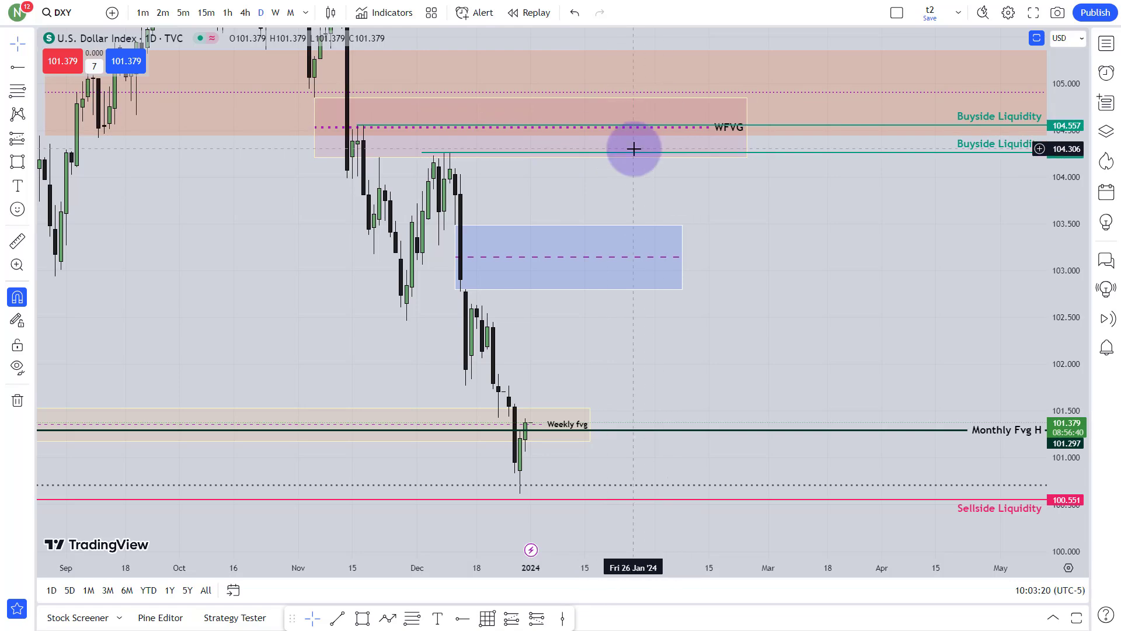
Step: Switch the chart to the 1-hour timeframe and frame the Hourly FVG zone with the surrounding Buyside and Sellside Liquidity lines
left_click(228, 13)
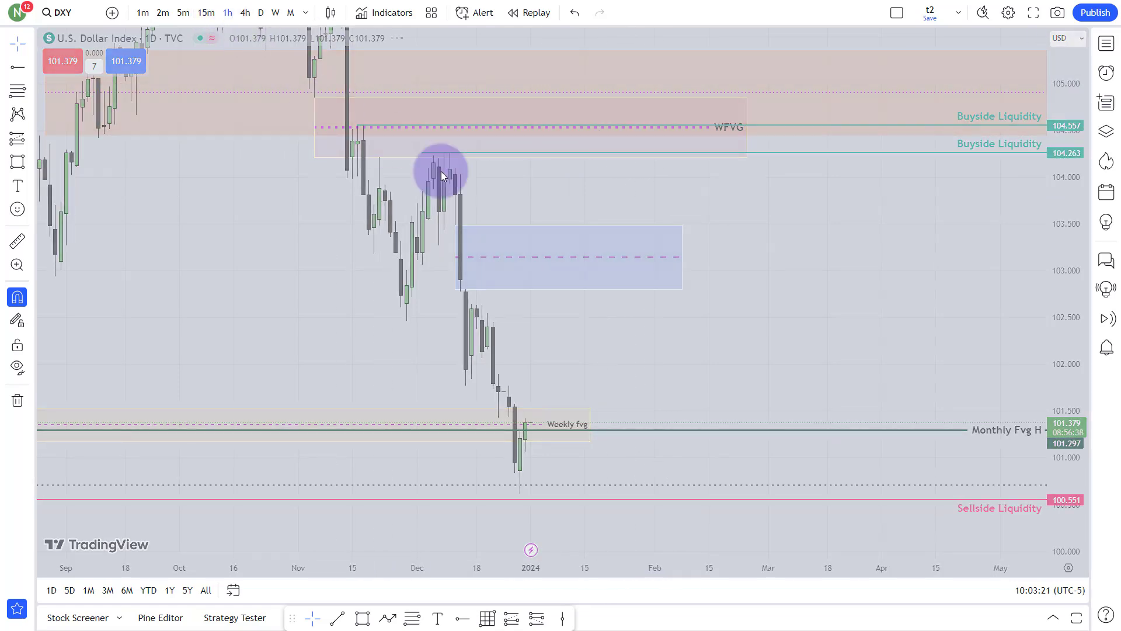
left_click_drag(672, 313, 727, 174)
left_click_drag(1082, 325, 1084, 328)
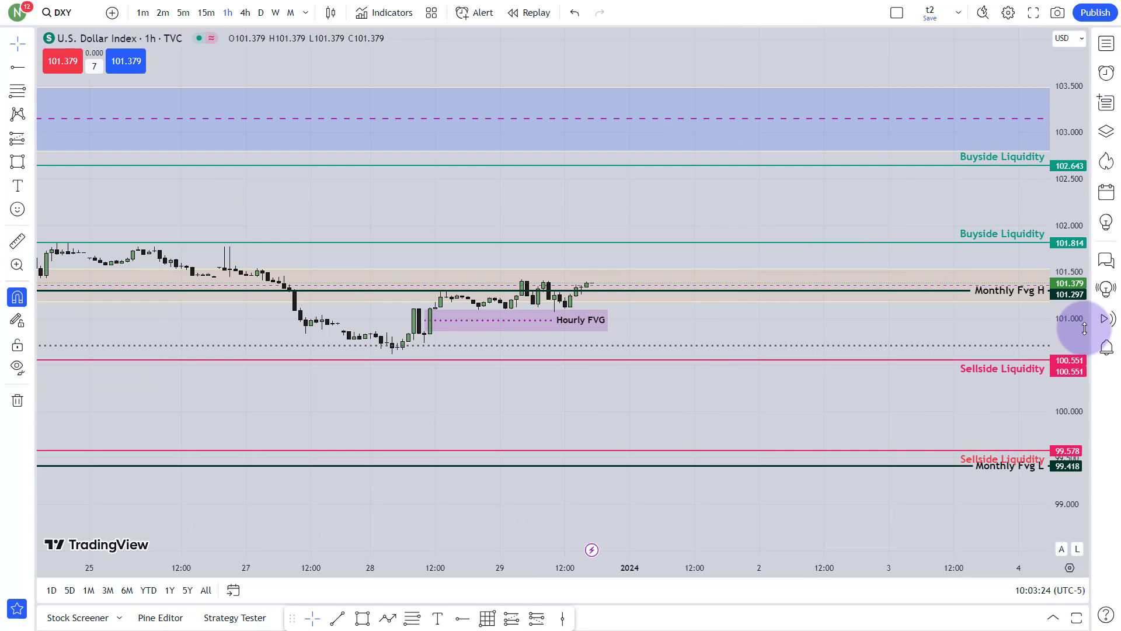
double_click(776, 567)
left_click_drag(860, 424, 411, 424)
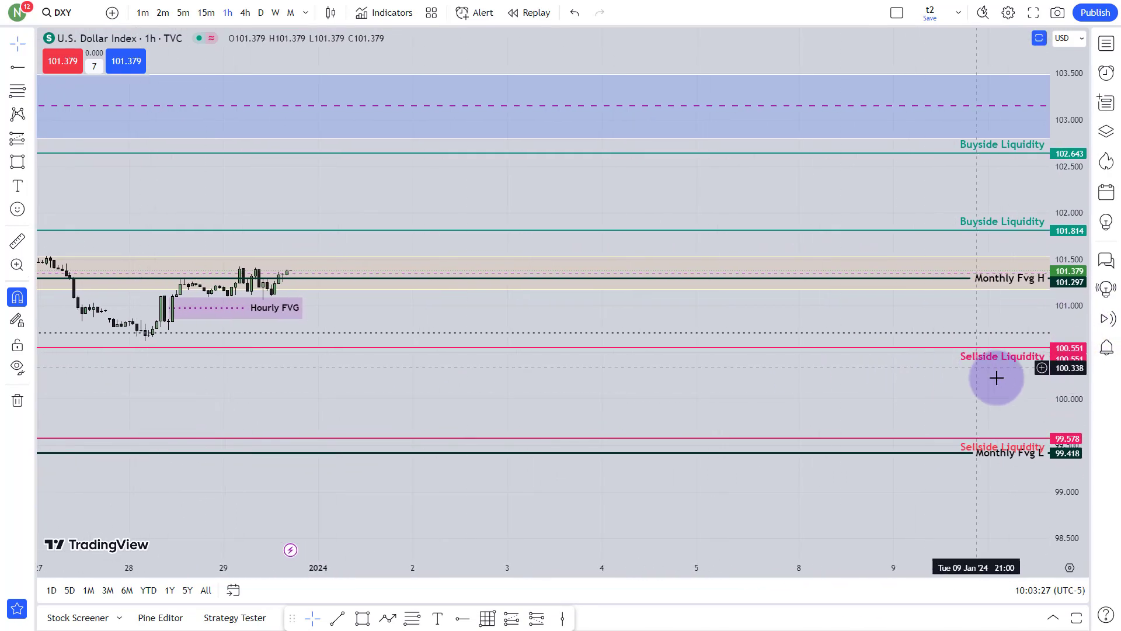
Step: Extend the end of the Hourly FVG zone to 16:00 on 1 January 2024
left_click_drag(1085, 445, 1045, 70)
left_click_drag(487, 346, 891, 351)
scroll(971, 372, "up", 2)
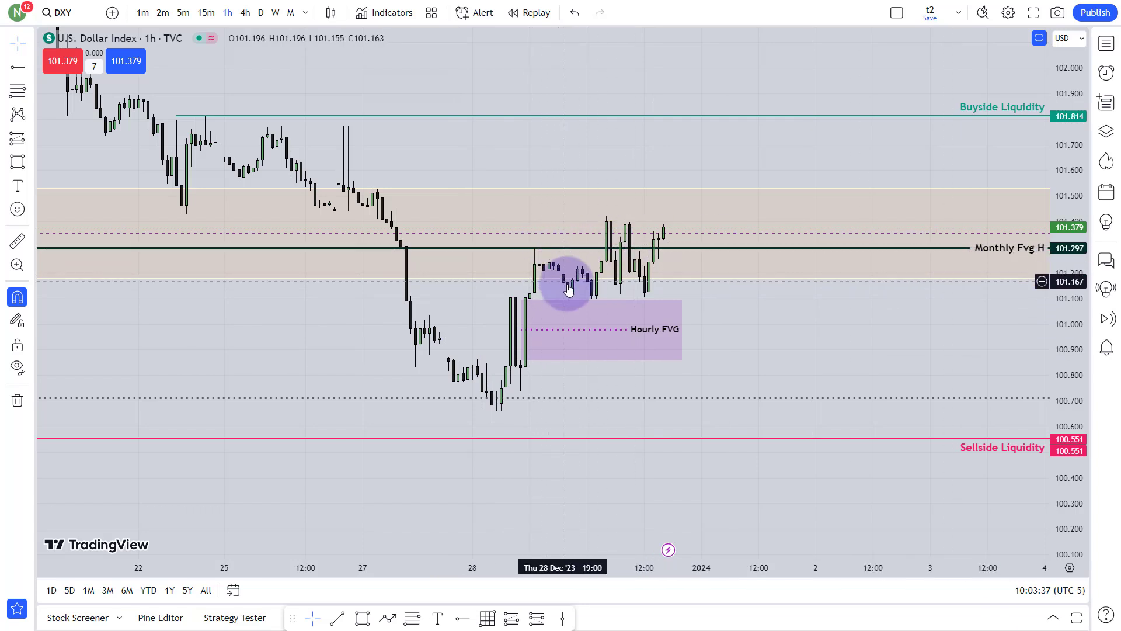
left_click(663, 328)
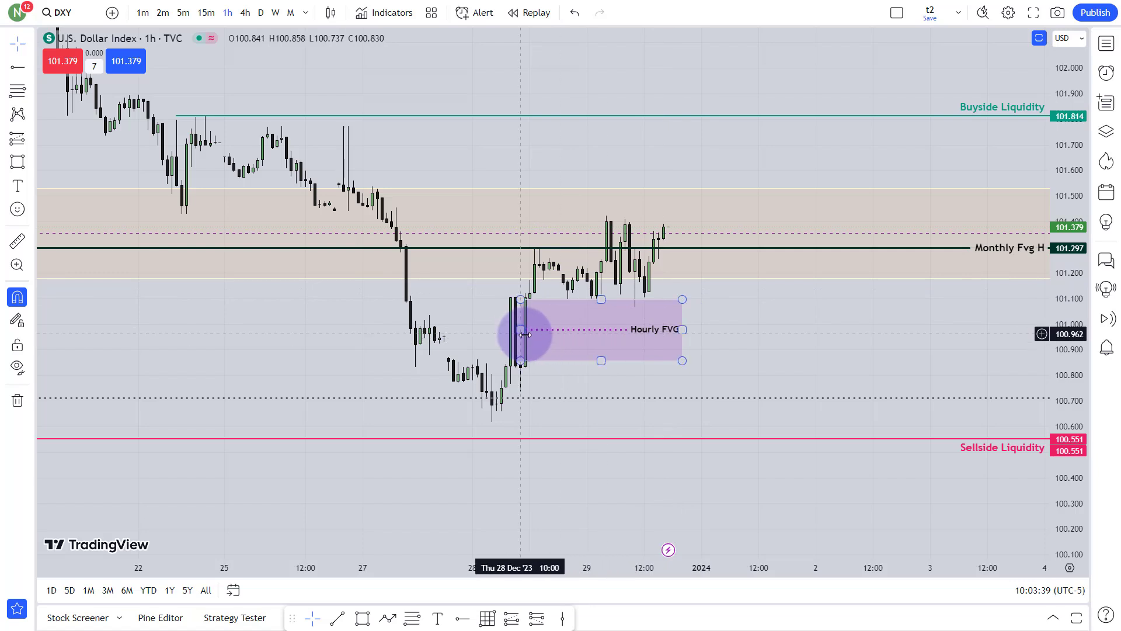
left_click(668, 251)
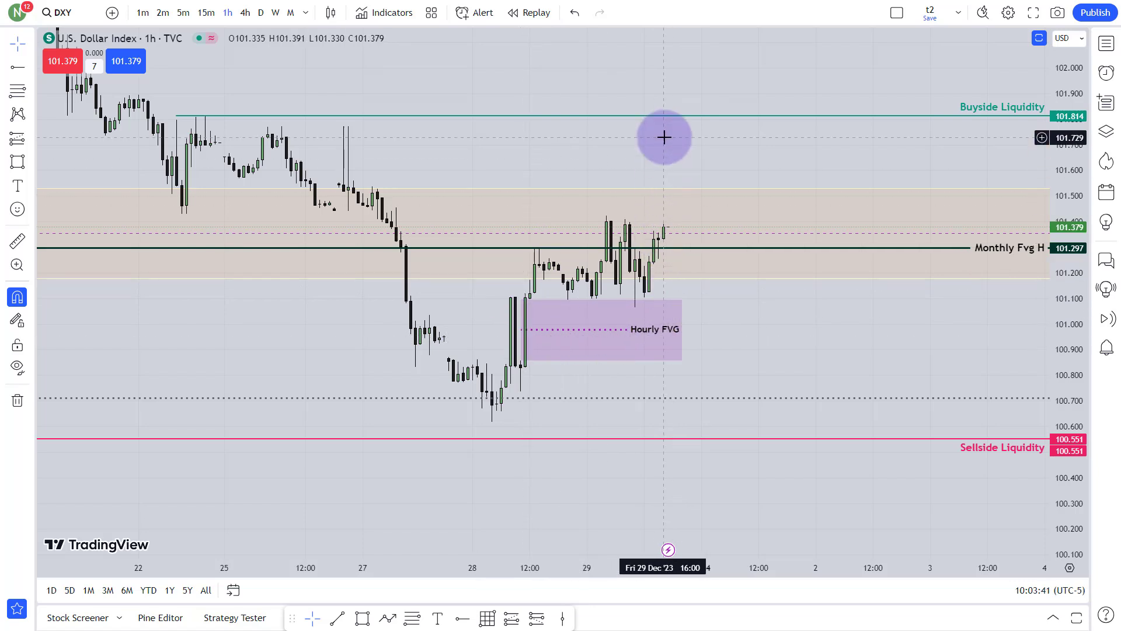
mouse_move(723, 349)
left_mouse_down()
mouse_move(688, 319)
mouse_move(737, 301)
left_mouse_up()
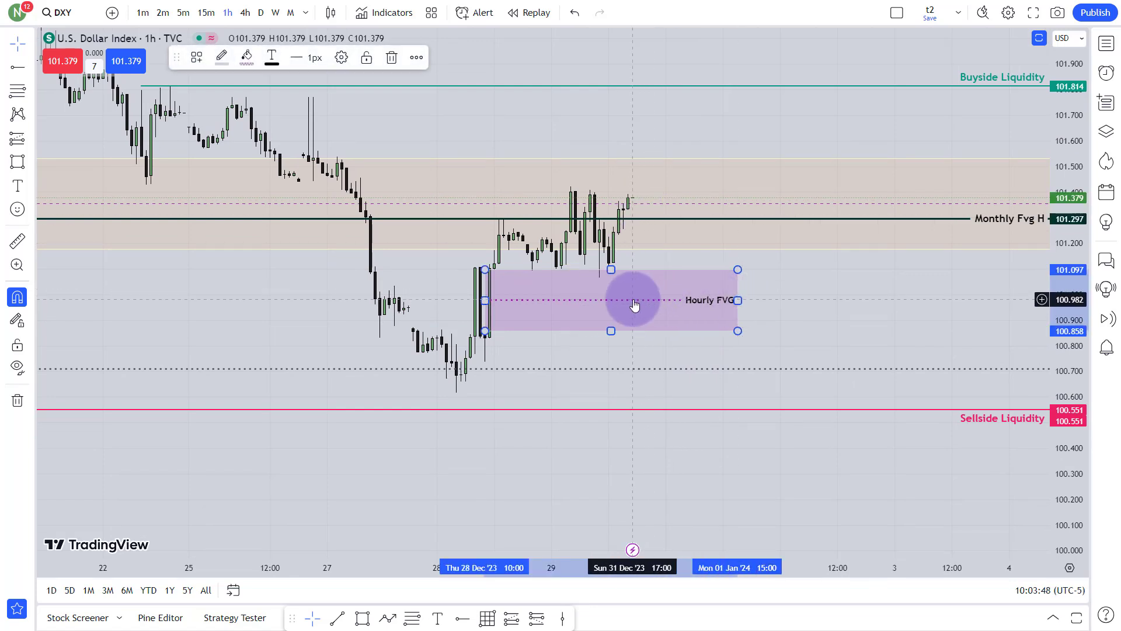
mouse_move(737, 299)
left_mouse_down()
mouse_move(676, 300)
mouse_move(742, 300)
left_mouse_up()
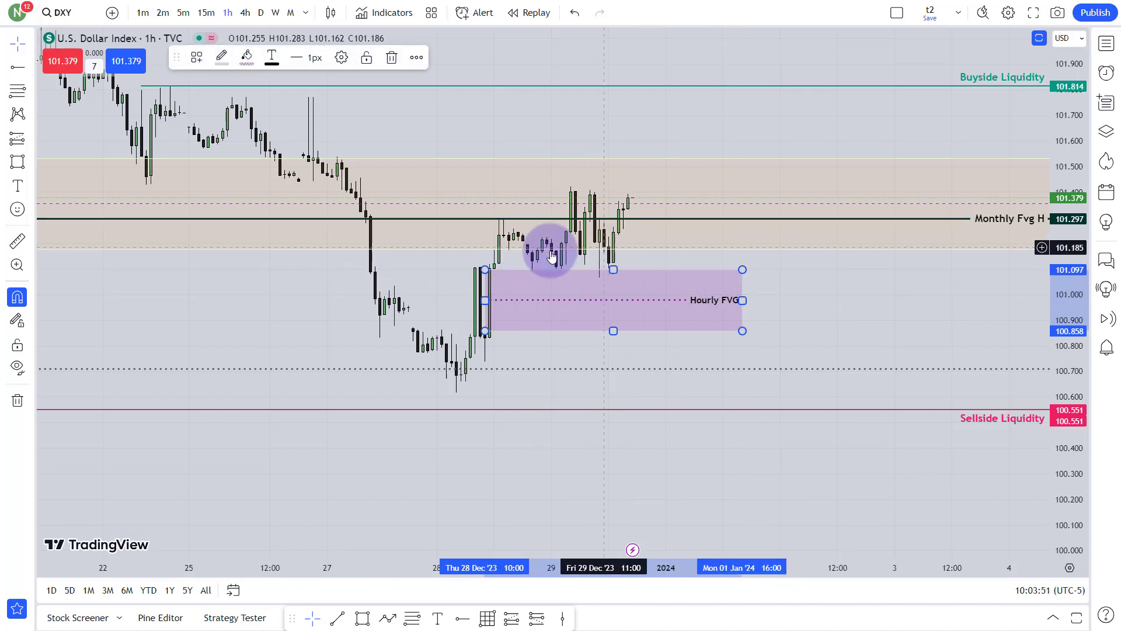
left_click(870, 261)
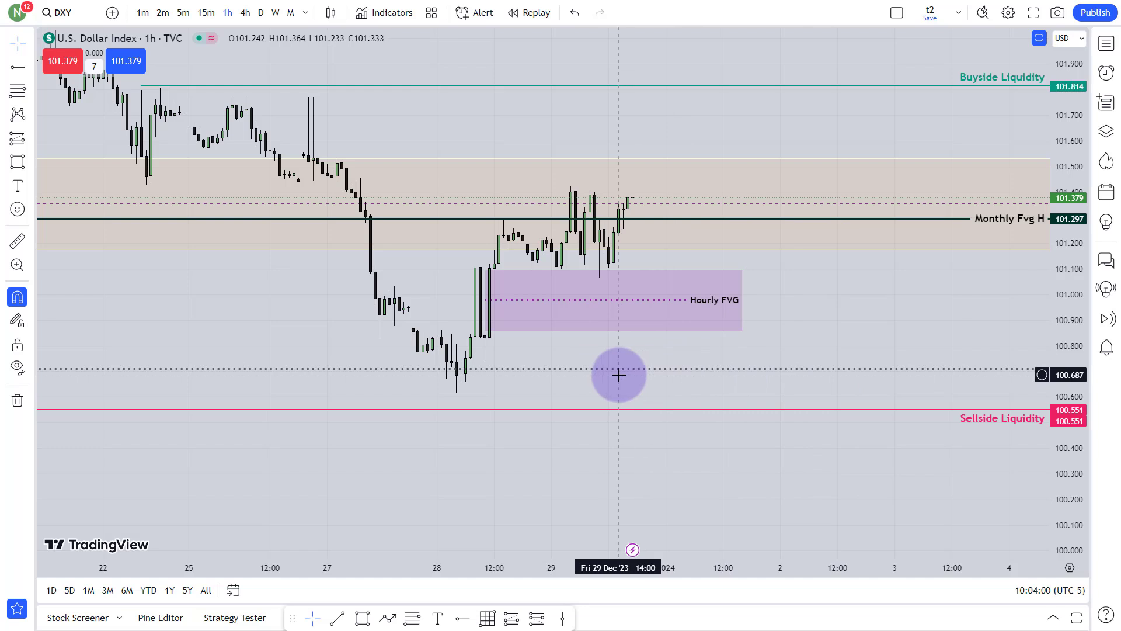
Step: Examine the Buyside Liquidity lines above price against their November and December hourly highs and the blue and pink zones
left_click_drag(707, 258, 713, 325)
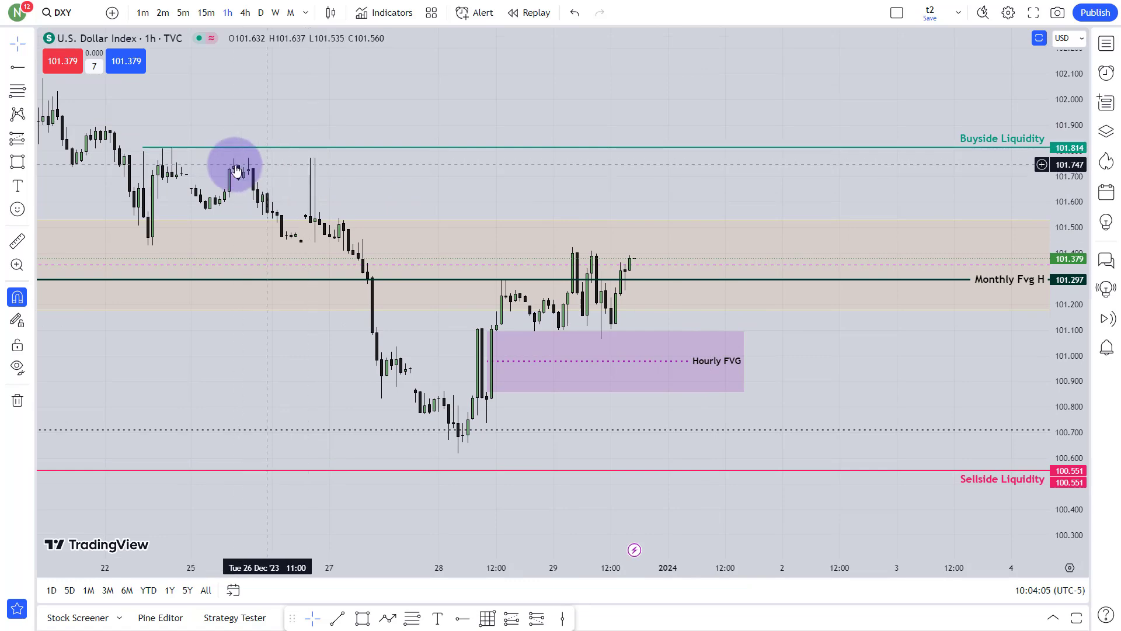
left_click_drag(305, 114, 551, 320)
scroll(551, 320, "down", 5)
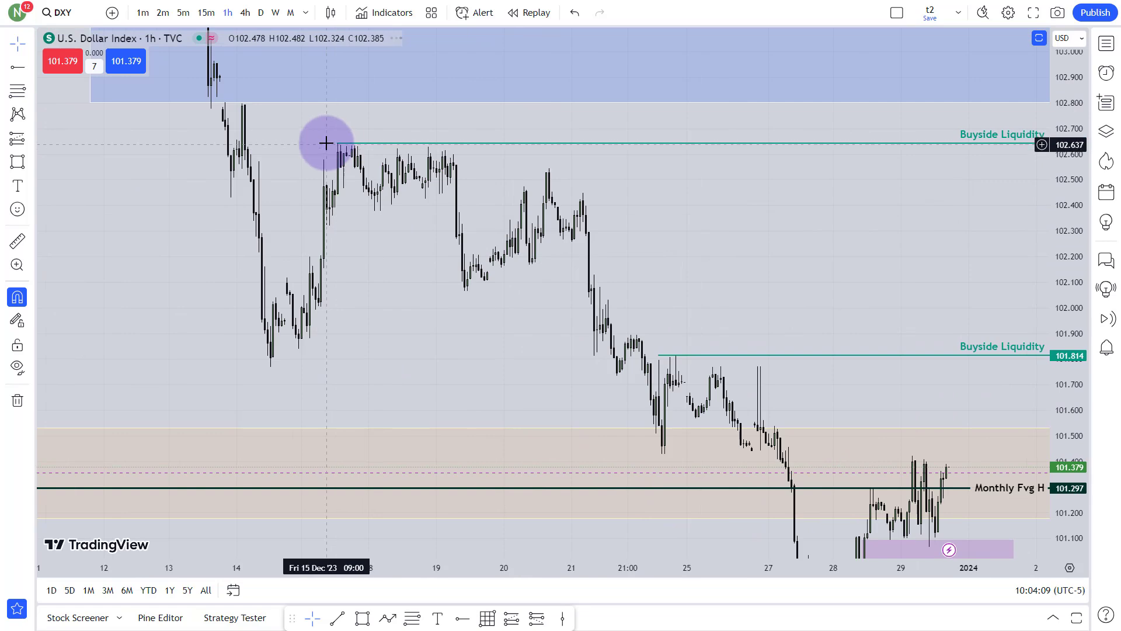
left_click_drag(387, 158, 397, 423)
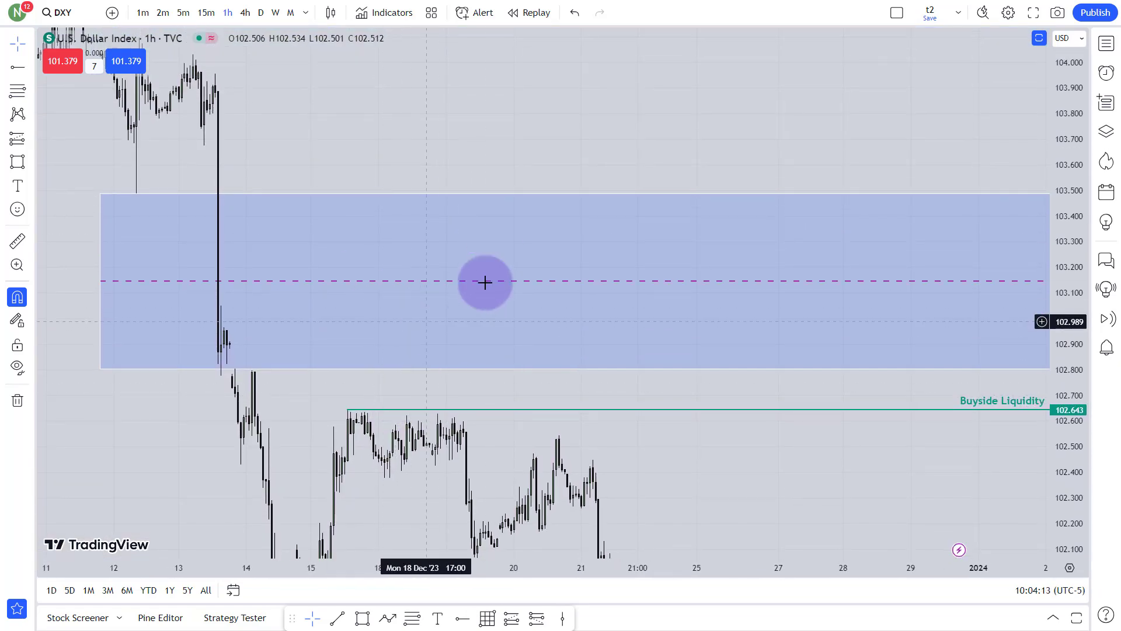
left_click_drag(549, 110, 578, 401)
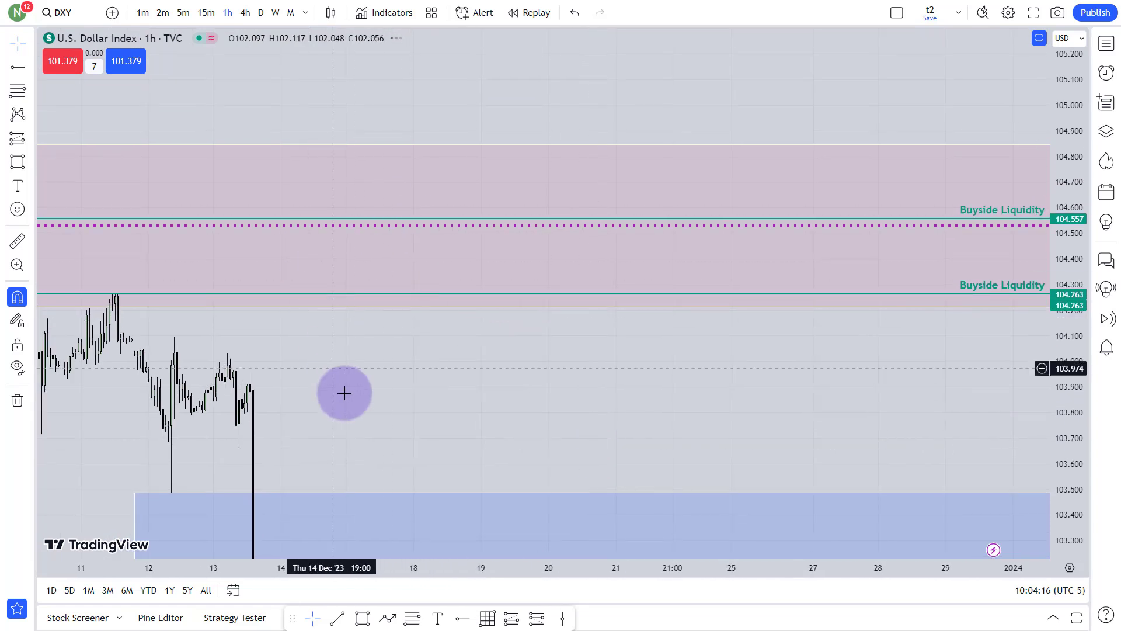
left_click_drag(343, 390, 576, 392)
scroll(576, 390, "down", 3)
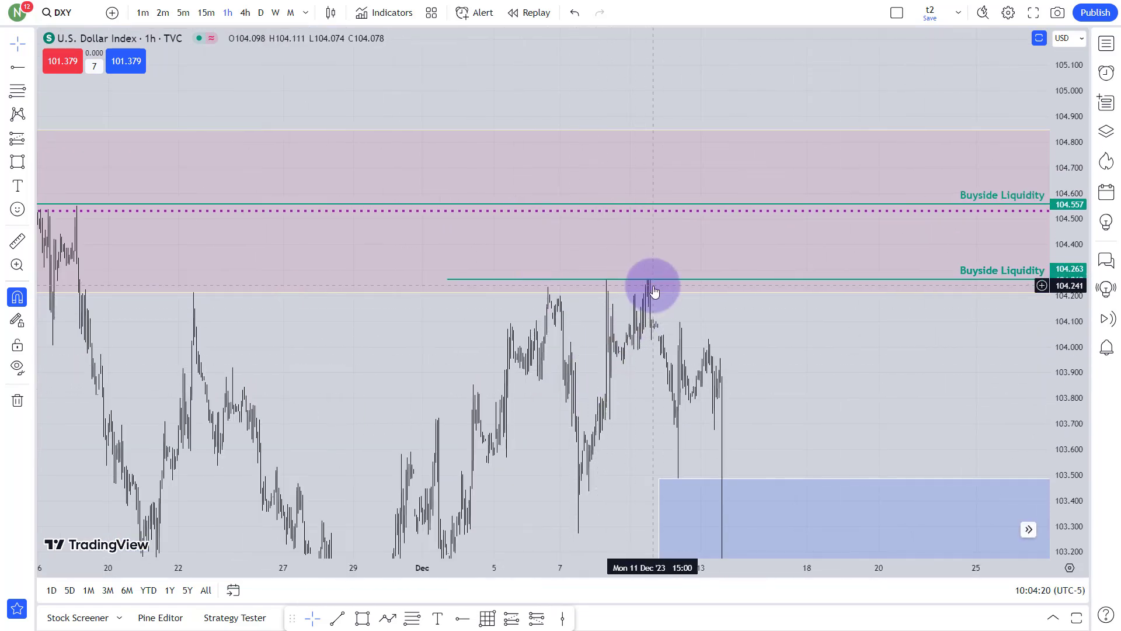
scroll(653, 286, "down", 2)
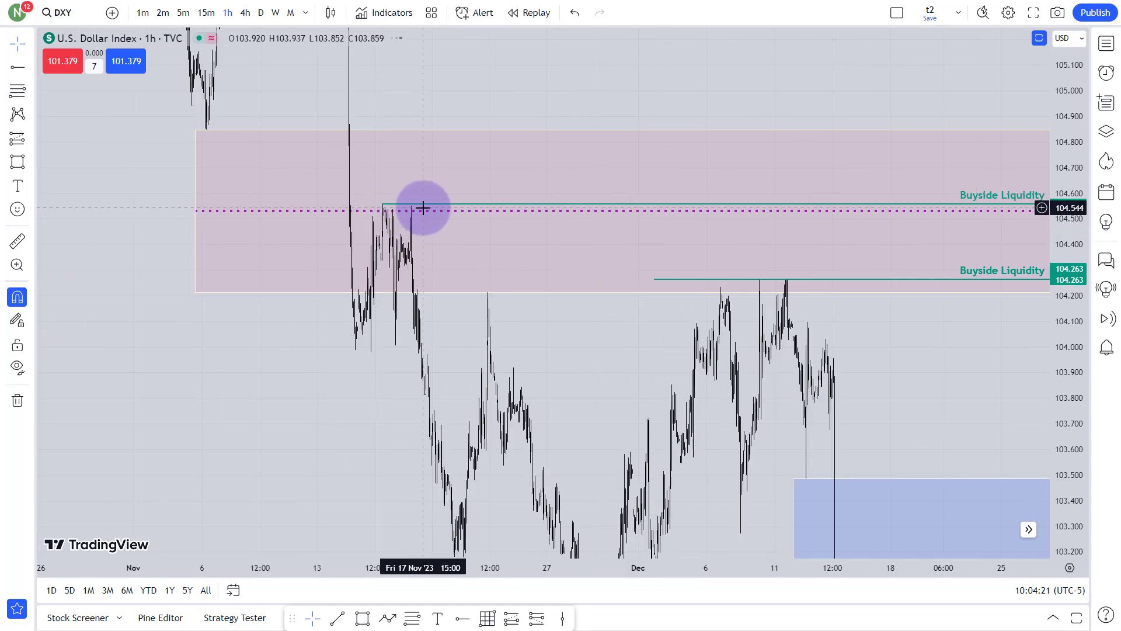
scroll(728, 328, "up", 5)
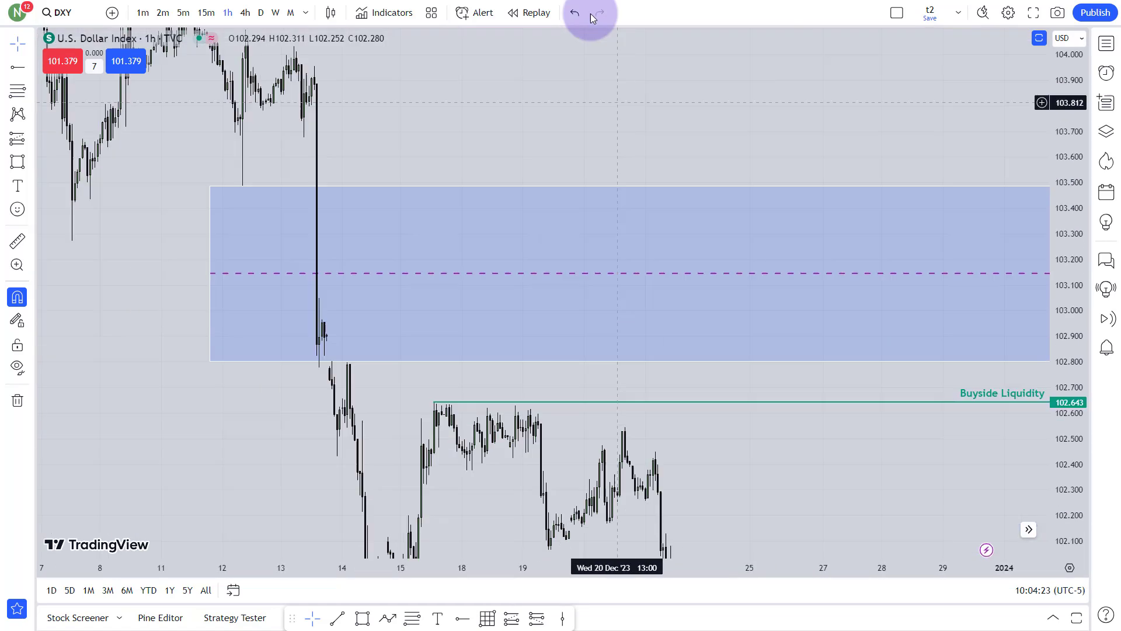
left_click_drag(593, 18, 583, 1)
left_click_drag(812, 423, 540, 106)
left_click_drag(750, 263, 650, 197)
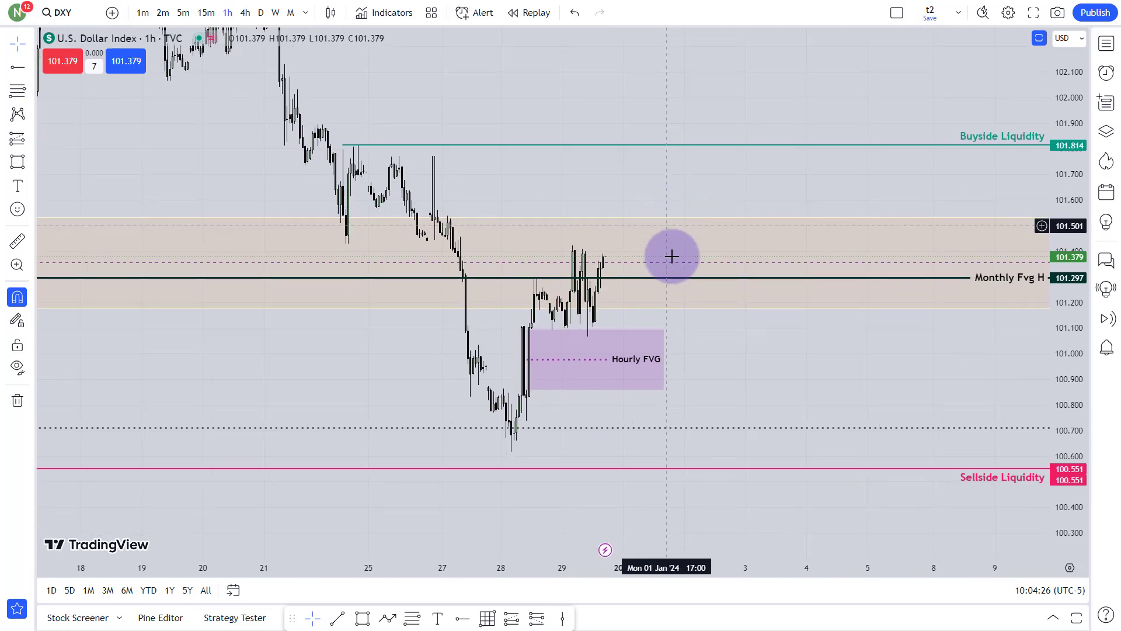
scroll(683, 283, "up", 2)
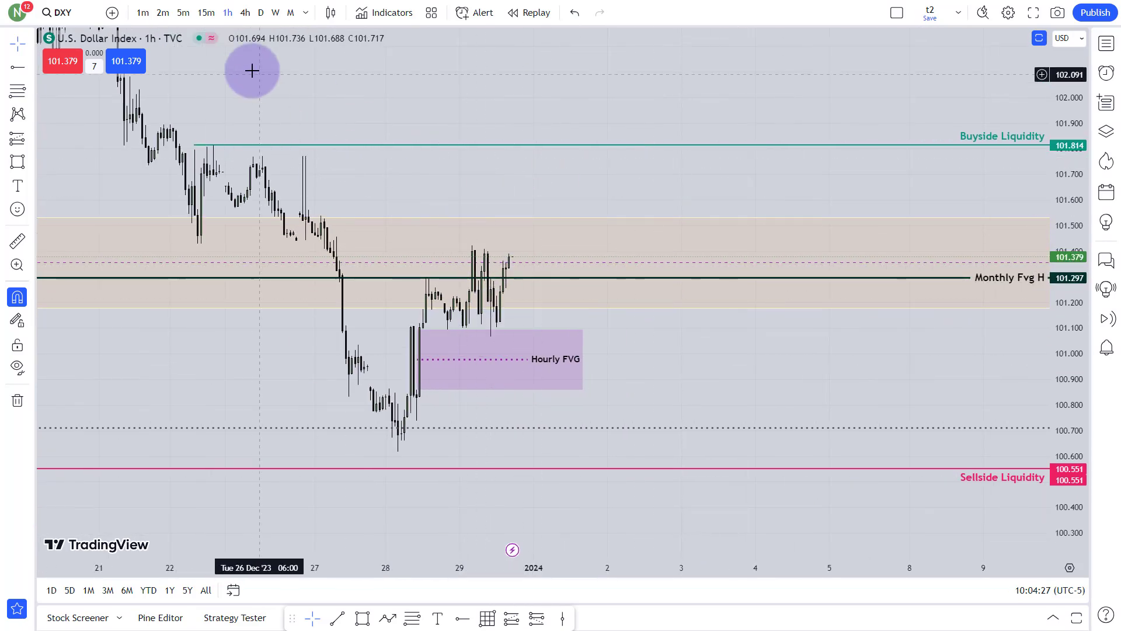
Step: Switch the chart to the 15-minute timeframe and frame the 15 min FVG zone inside the Hourly FVG zone
left_click(209, 16)
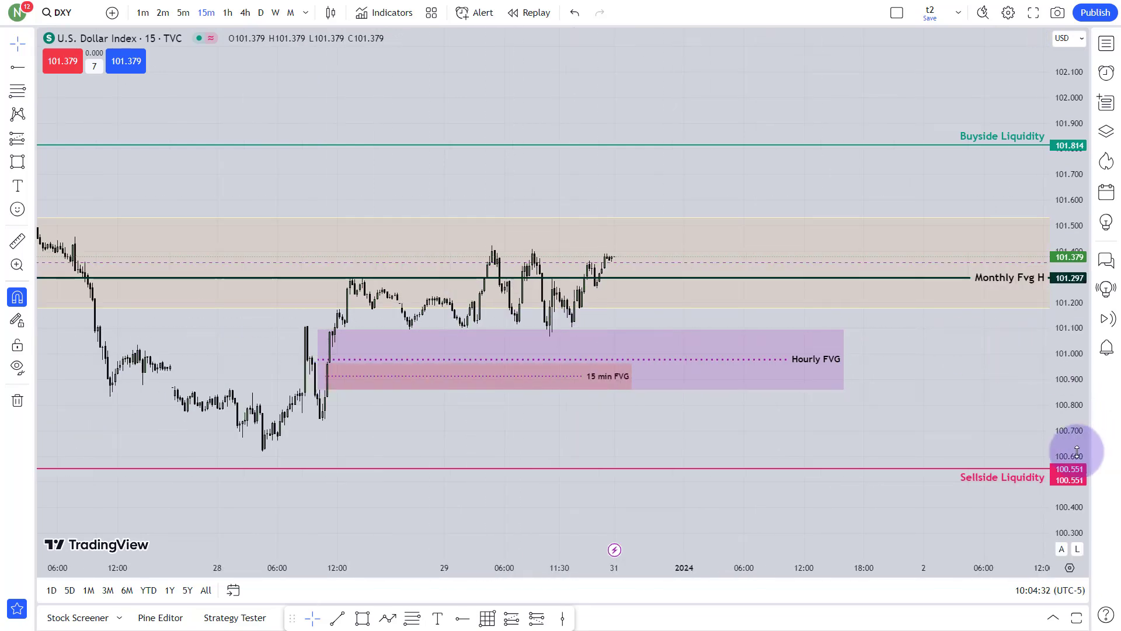
left_click_drag(1076, 450, 1031, 300)
left_click_drag(954, 305, 974, 280)
scroll(974, 280, "up", 1)
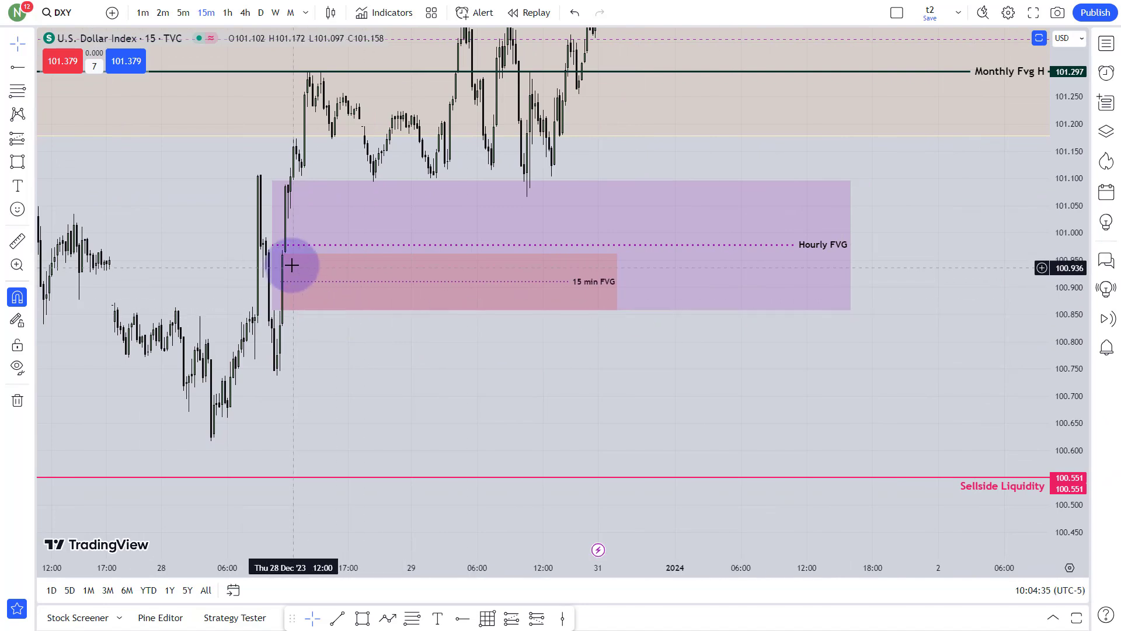
left_click(561, 76)
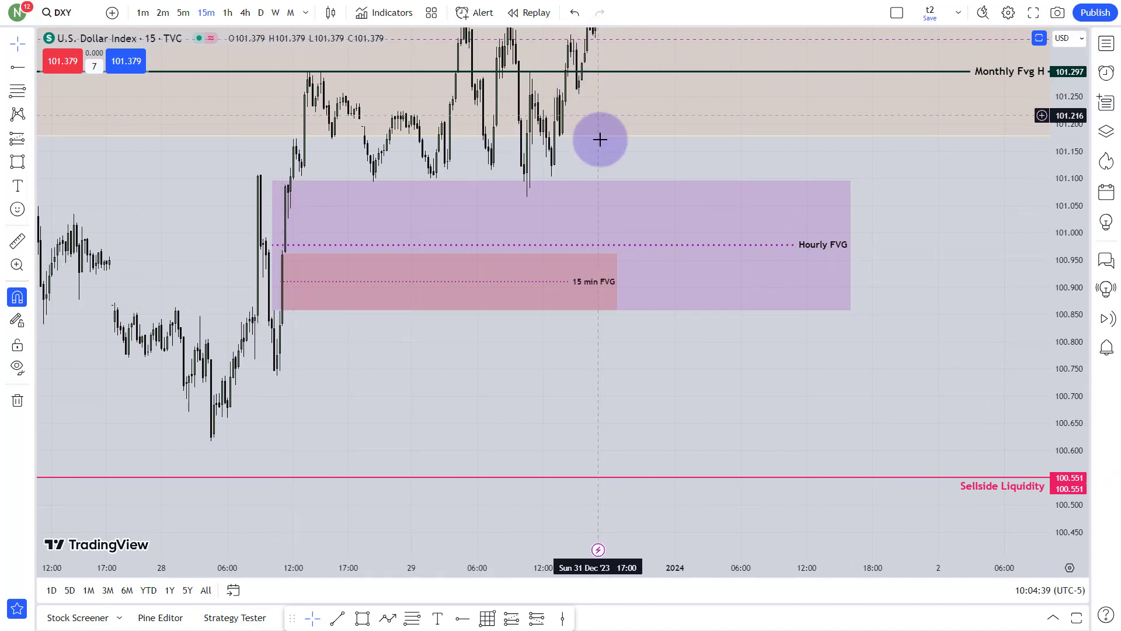
Step: Extend the end of the 15 min FVG zone to about 06:45 on 1 January 2024
left_click(610, 286)
left_click_drag(615, 280, 738, 260)
left_click_drag(753, 366, 772, 348)
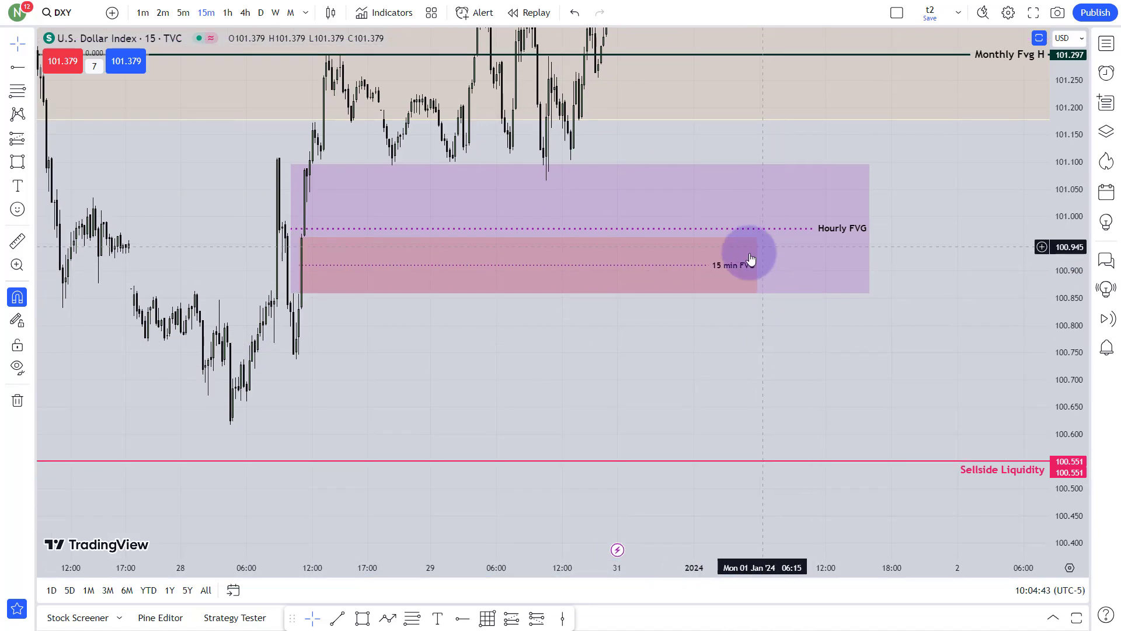
left_click(751, 274)
left_click_drag(756, 262, 768, 261)
Step: Compare the 15-minute candles and both FVG zones with the Monthly Fvg H level, the Sellside Liquidity lines and Monthly Fvg L
left_click_drag(701, 368, 691, 495)
left_click_drag(706, 318, 696, 409)
left_click_drag(676, 70, 743, 5)
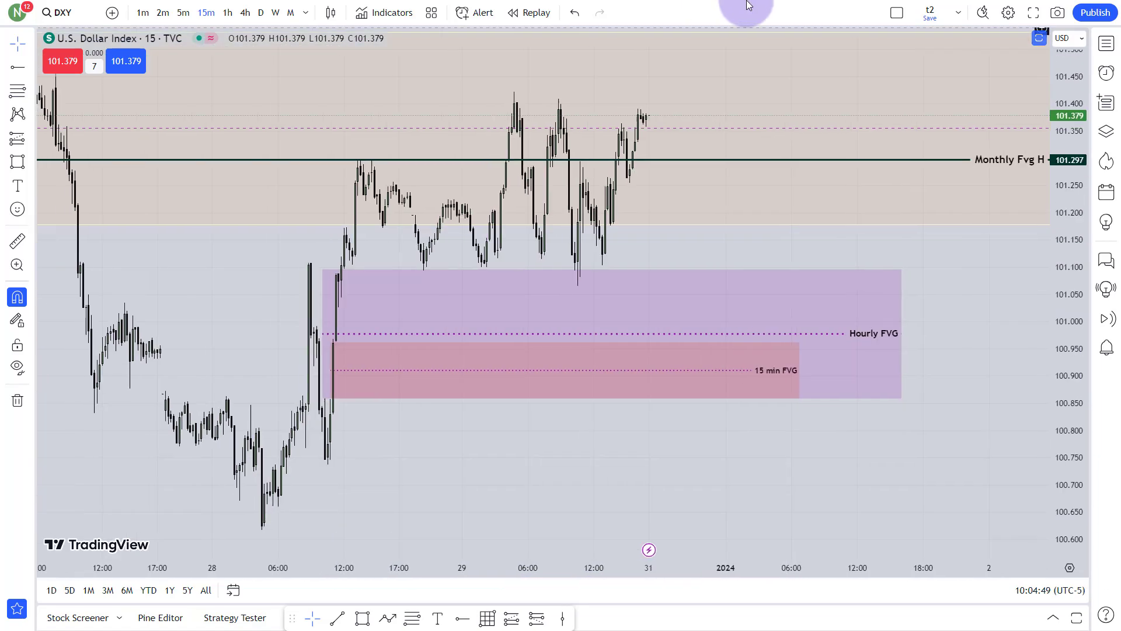
left_click_drag(669, 523, 619, 338)
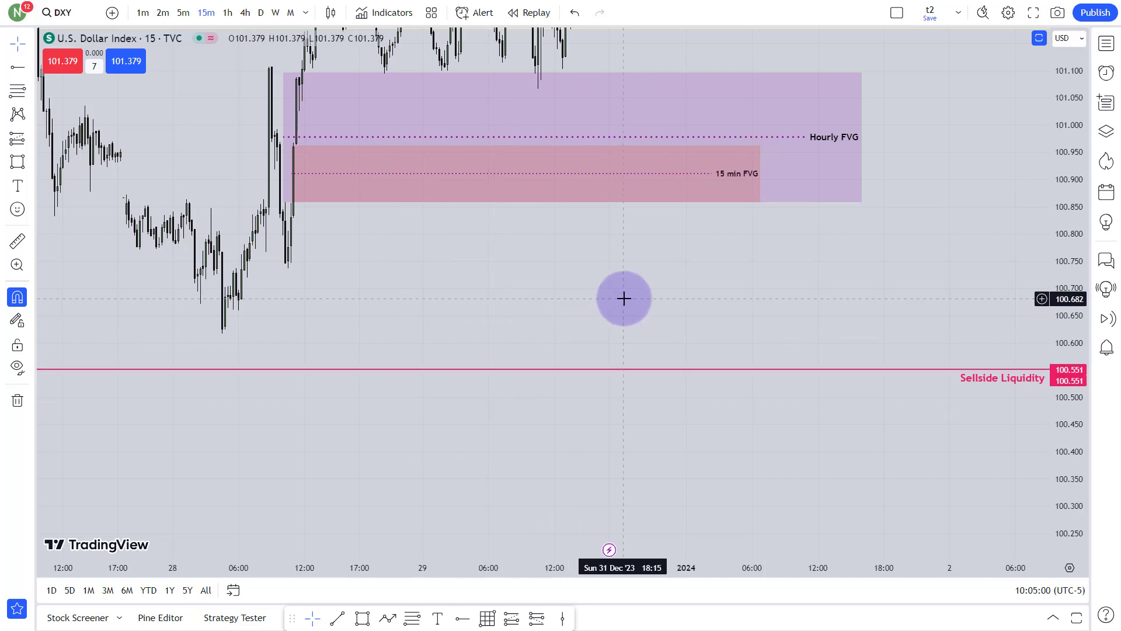
left_click_drag(667, 445, 695, 93)
left_click_drag(707, 366, 705, 239)
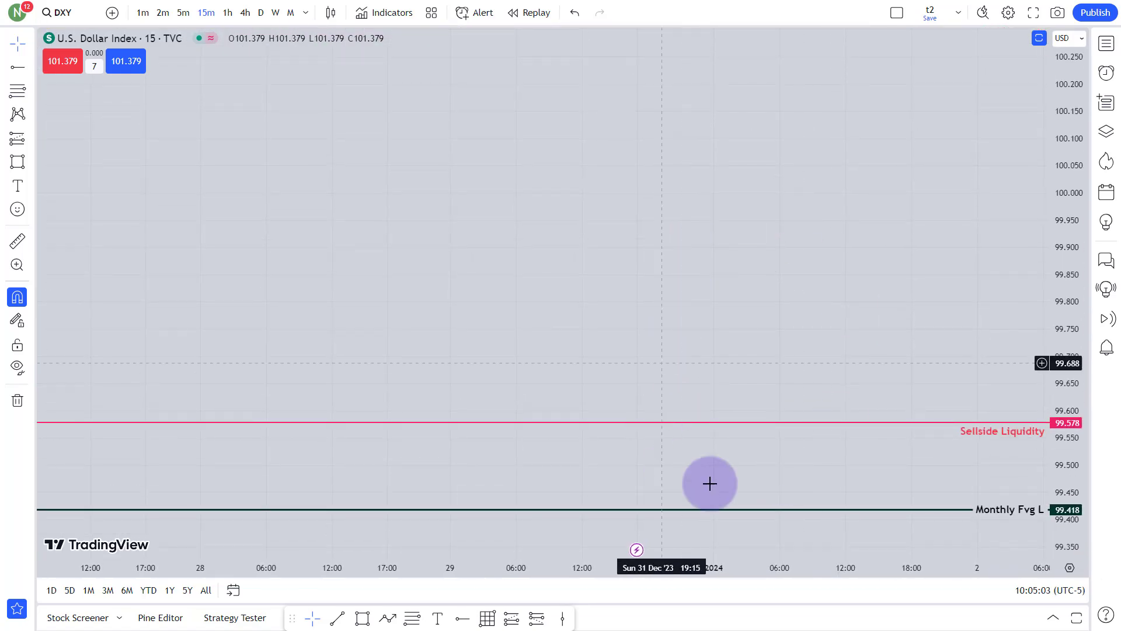
left_click_drag(744, 205, 665, 582)
left_click_drag(663, 403, 674, 564)
left_click_drag(664, 345, 681, 620)
left_click_drag(679, 321, 691, 303)
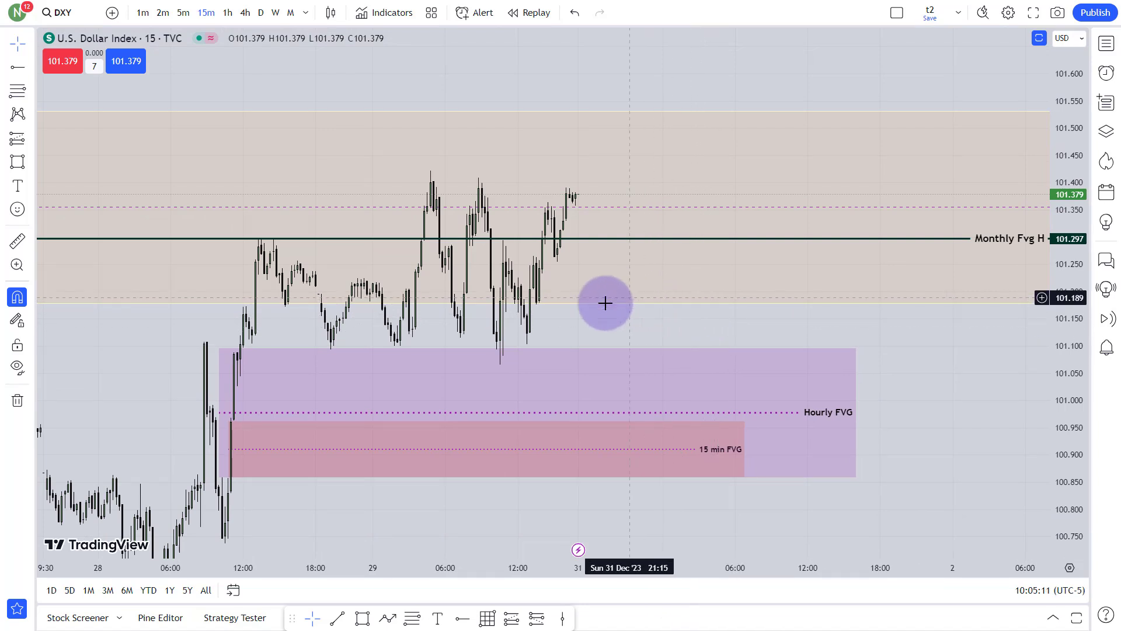
left_click_drag(569, 335, 593, 320)
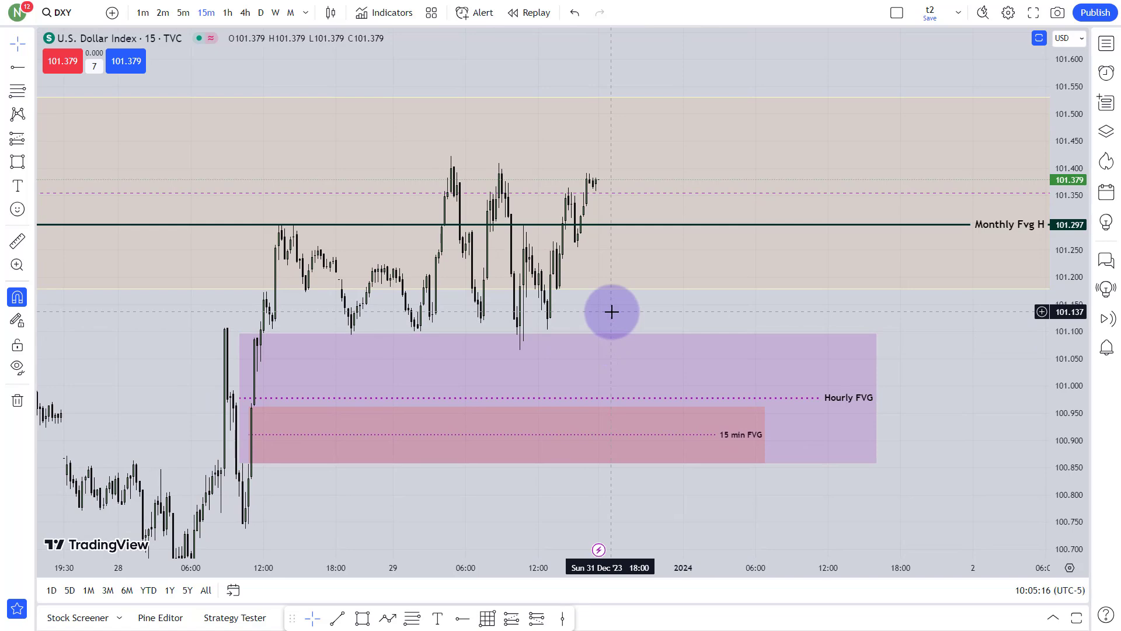
left_click_drag(611, 311, 652, 292)
scroll(652, 293, "up", 1)
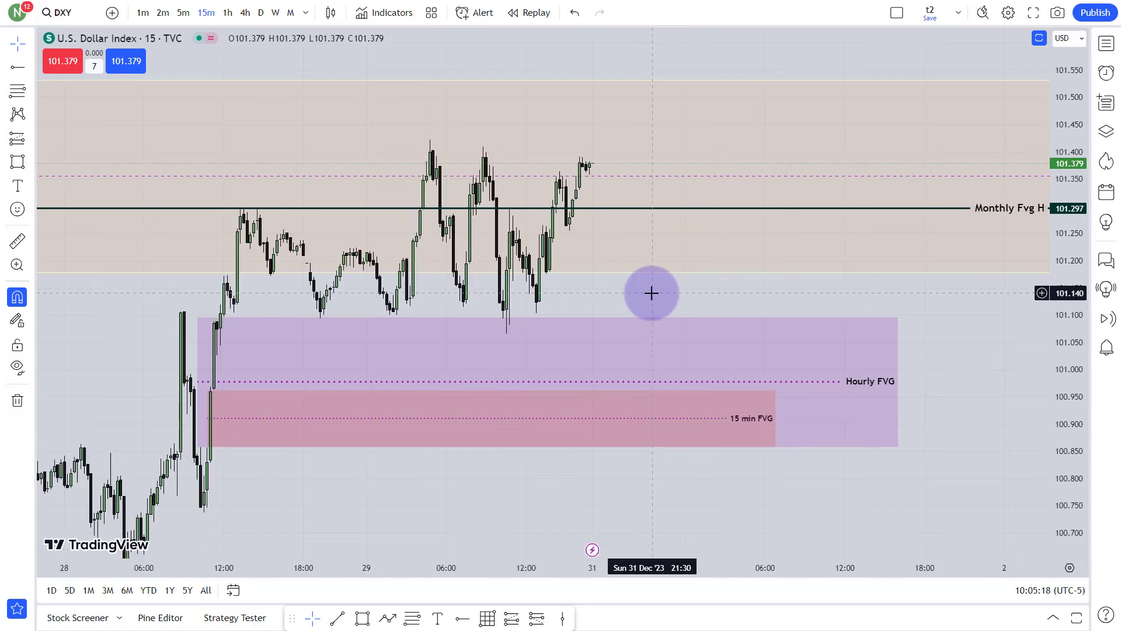
Step: Switch the chart to NASDAQ 100 E-mini Futures (NQ1!) on the monthly timeframe and show a wider price range
left_click(1106, 44)
left_click(997, 166)
left_click(587, 117)
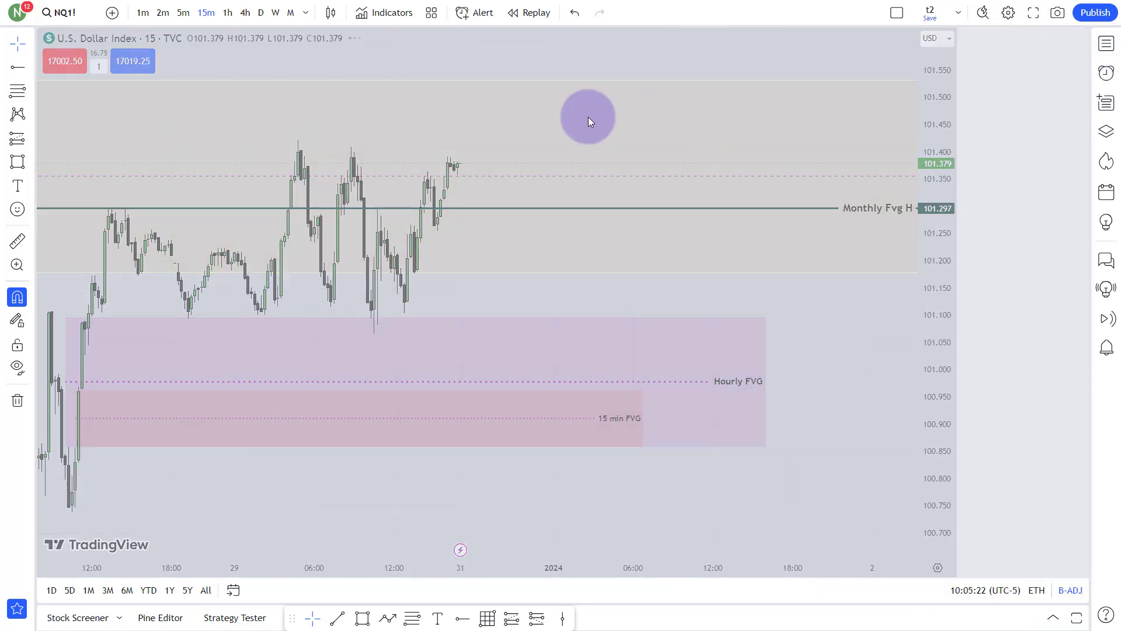
left_click(290, 12)
left_click(26, 33)
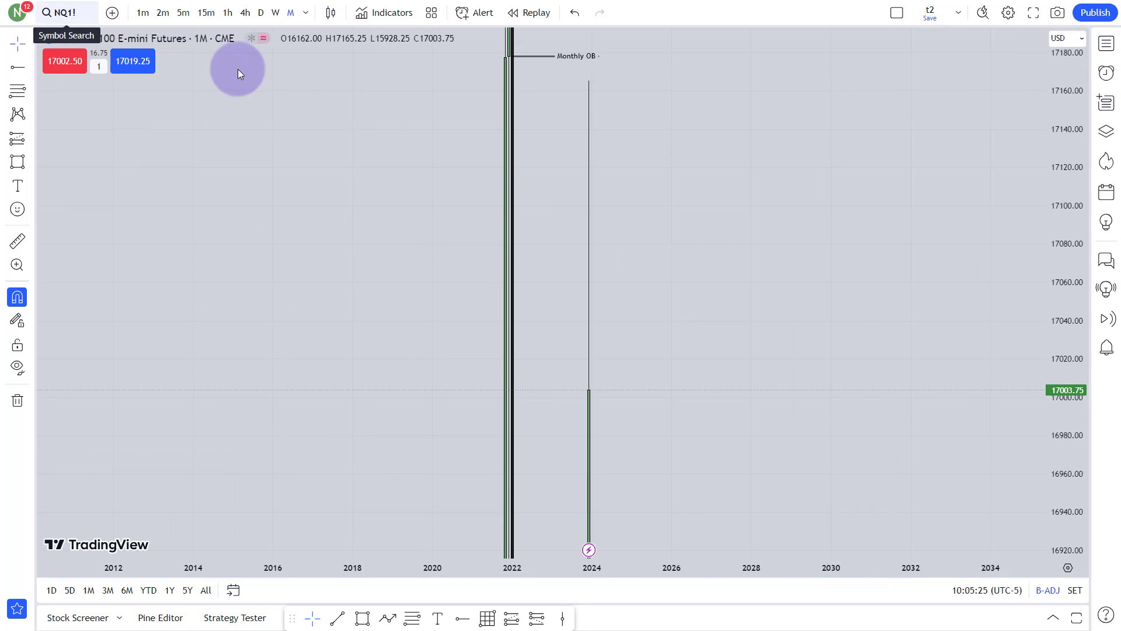
left_click_drag(1066, 88, 1063, 409)
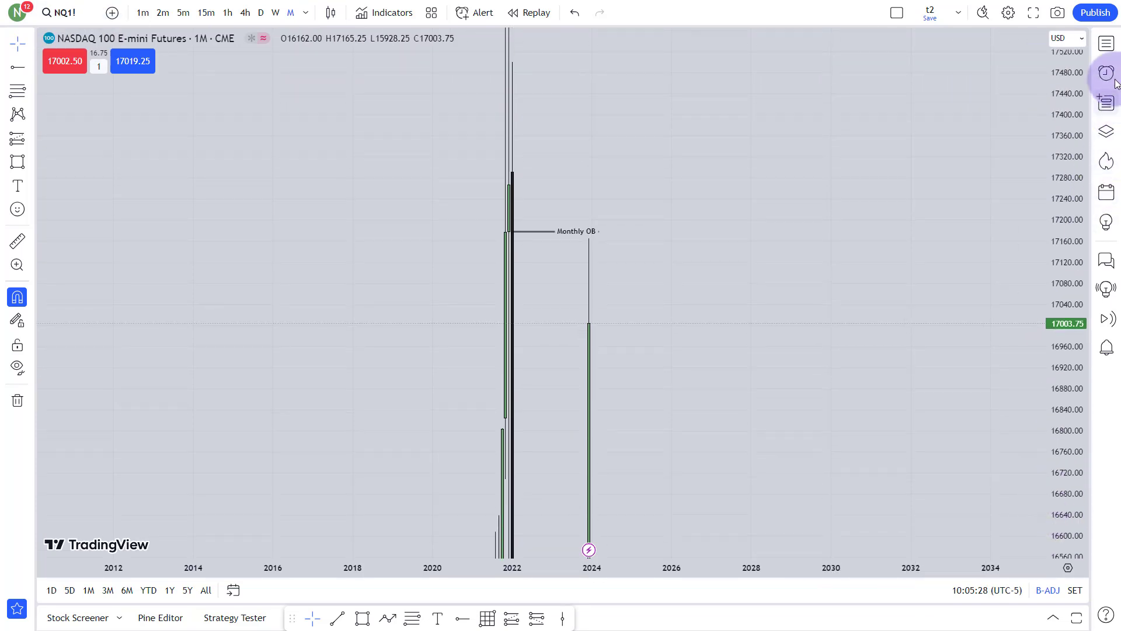
Step: View the monthly chart of the March 2024 contract NQH2024 and return to the NQ1! chart
left_click(1108, 51)
left_click(1017, 87)
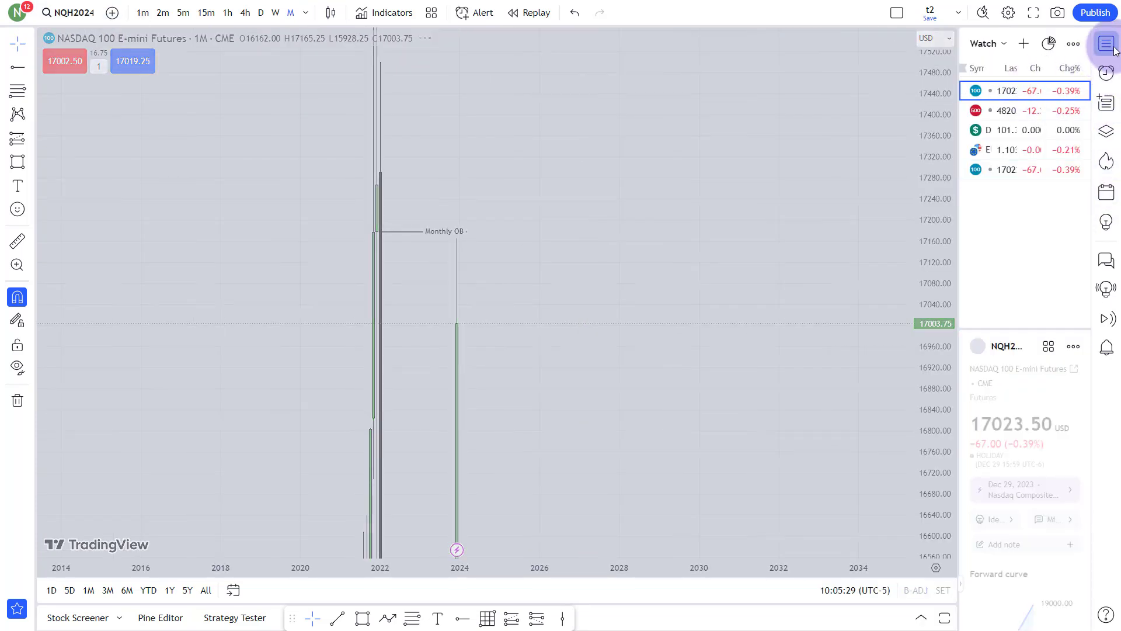
left_click(1109, 45)
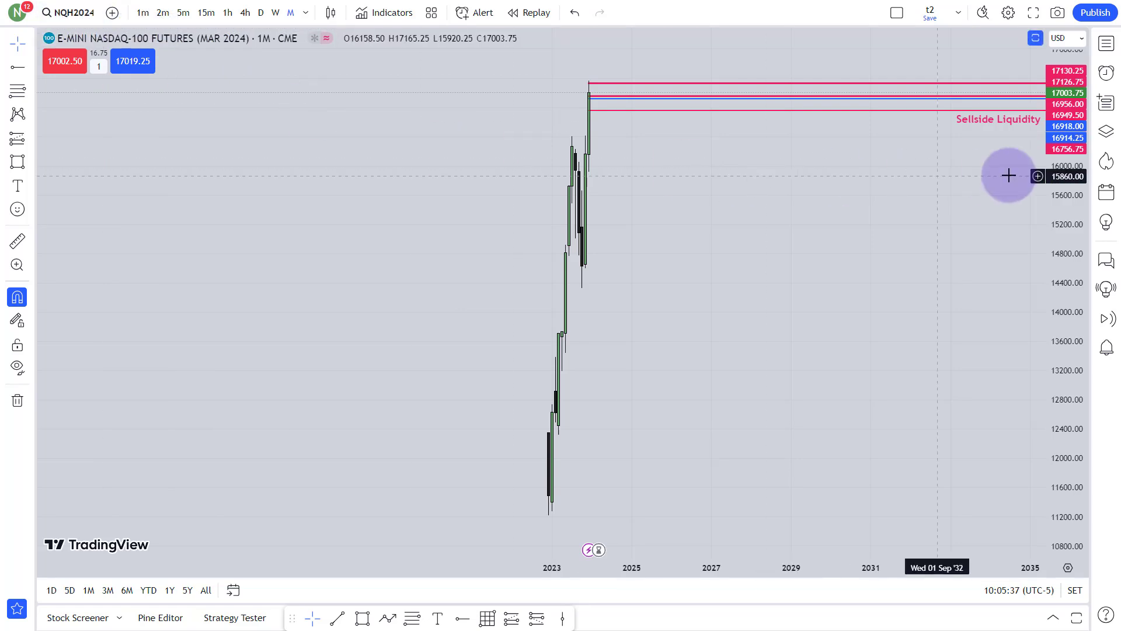
left_click_drag(1077, 169, 758, 421)
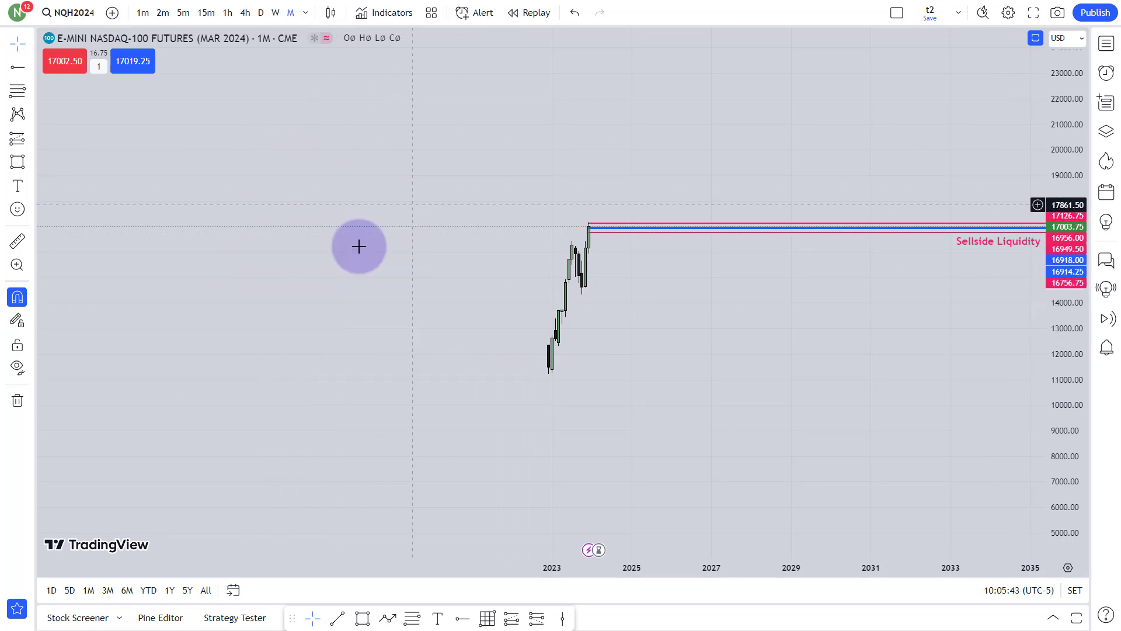
scroll(380, 373, "up", 2)
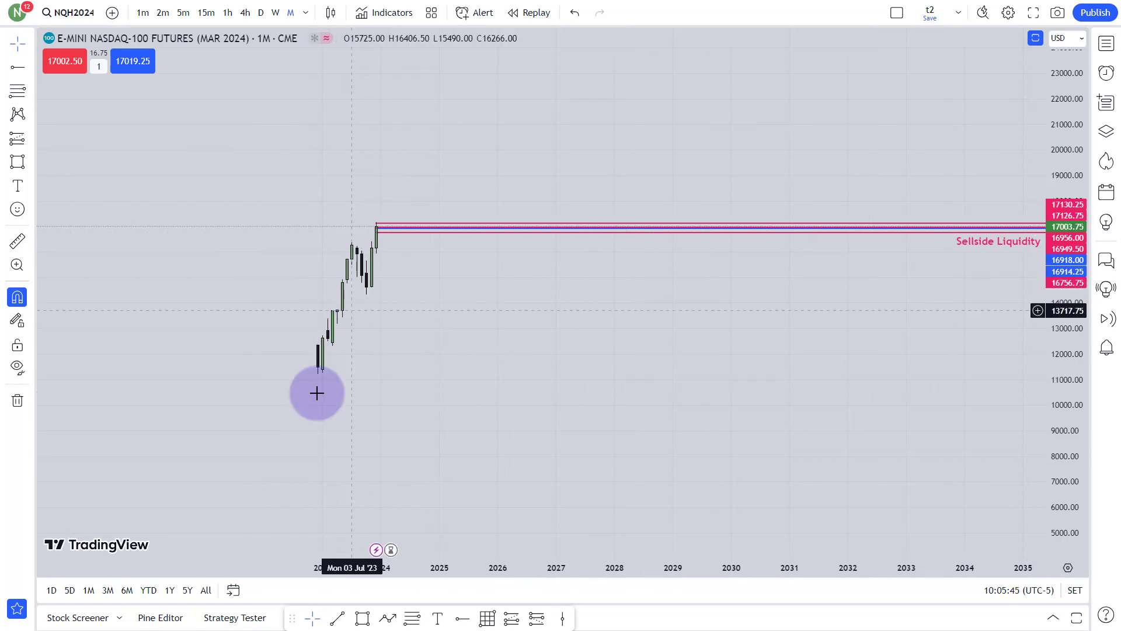
left_click(1103, 45)
left_click(1007, 170)
left_click(1106, 43)
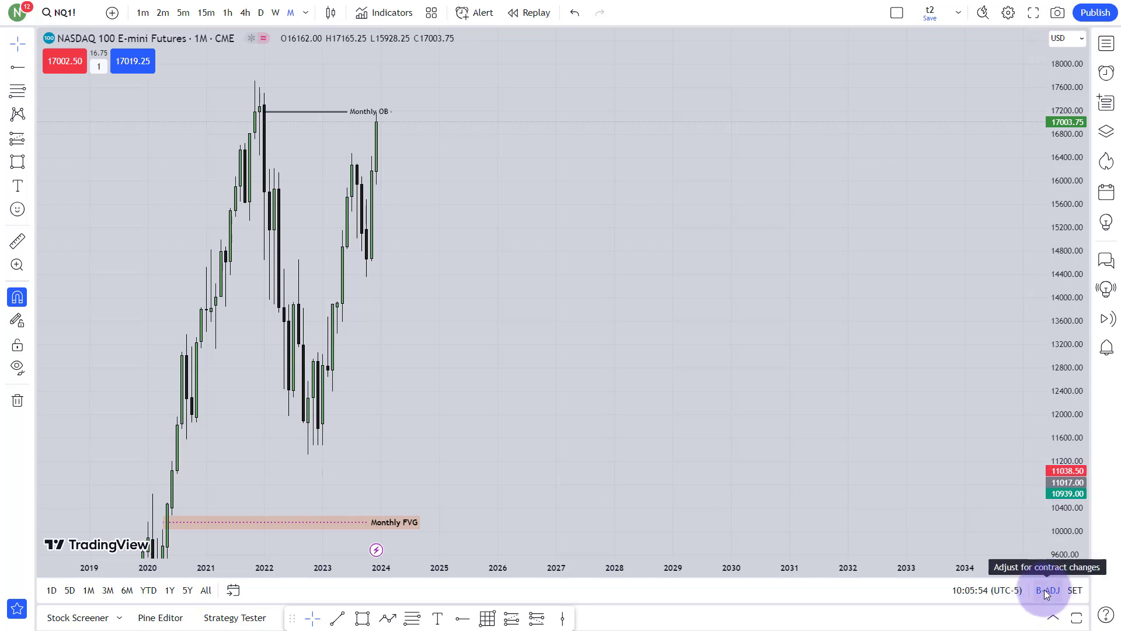
Step: Examine the NQ1! monthly candles from 2020 to the end of 2023 between the Monthly FVG zone and the Monthly OB line
left_click(1046, 592)
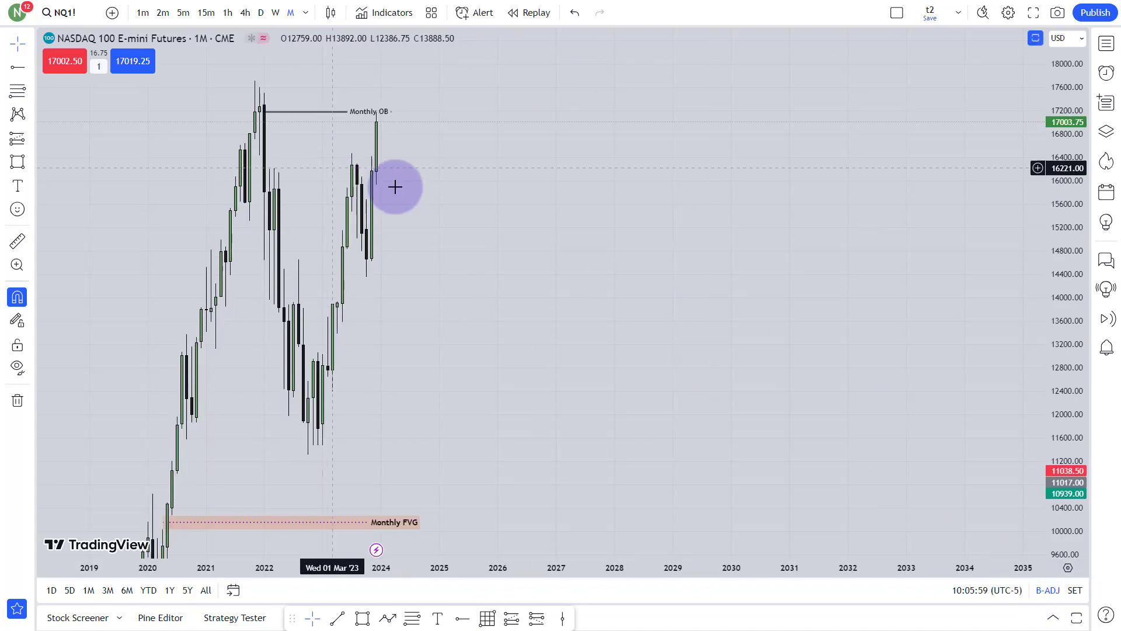
left_click_drag(438, 167, 777, 311)
scroll(776, 310, "up", 4)
left_click_drag(641, 325, 793, 246)
scroll(794, 246, "up", 3)
left_click_drag(690, 248, 800, 173)
scroll(763, 255, "up", 1)
left_click_drag(856, 143, 809, 237)
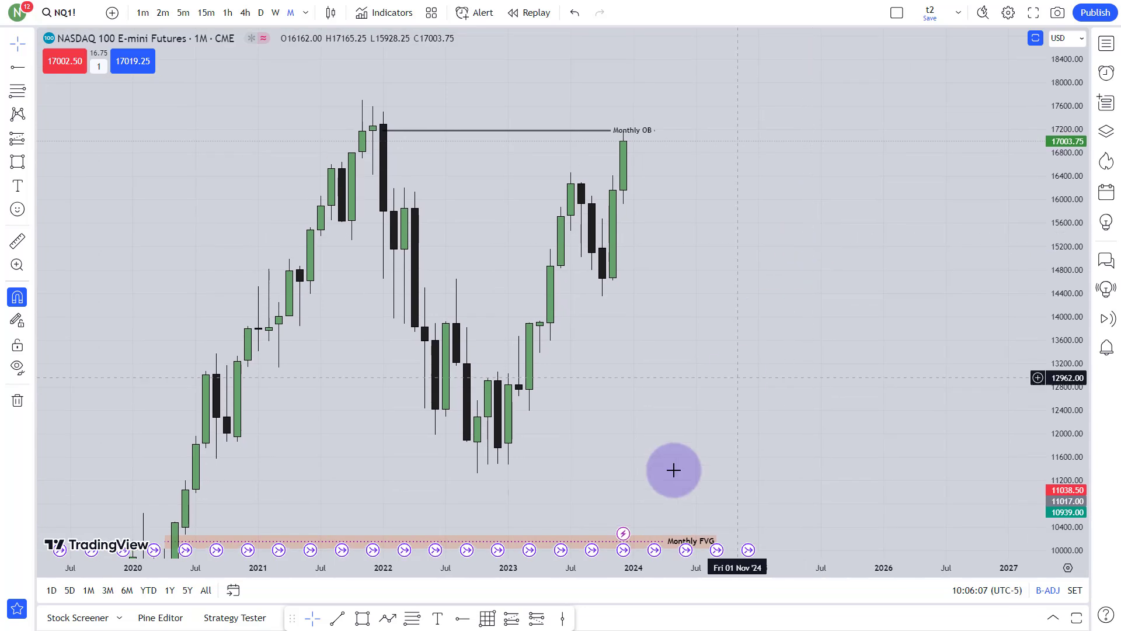
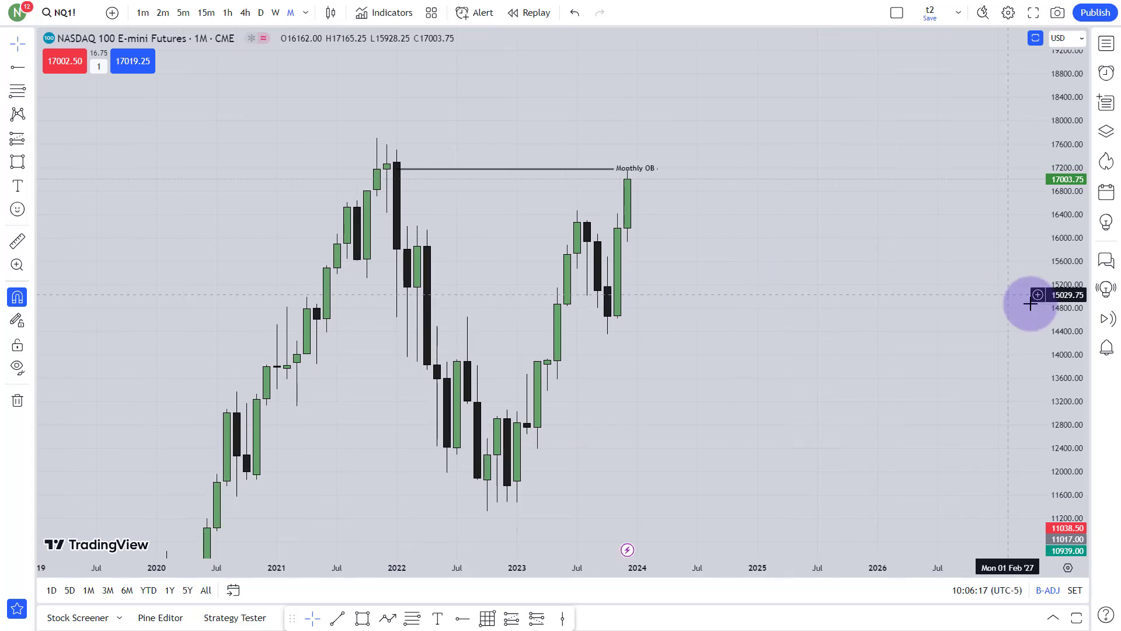
Step: Move the start of the Monthly OB line back one candle, from the January 2022 candle to the December 2021 candle
left_click_drag(1063, 344, 1070, 275)
scroll(955, 311, "up", 1)
left_click_drag(870, 310, 982, 312)
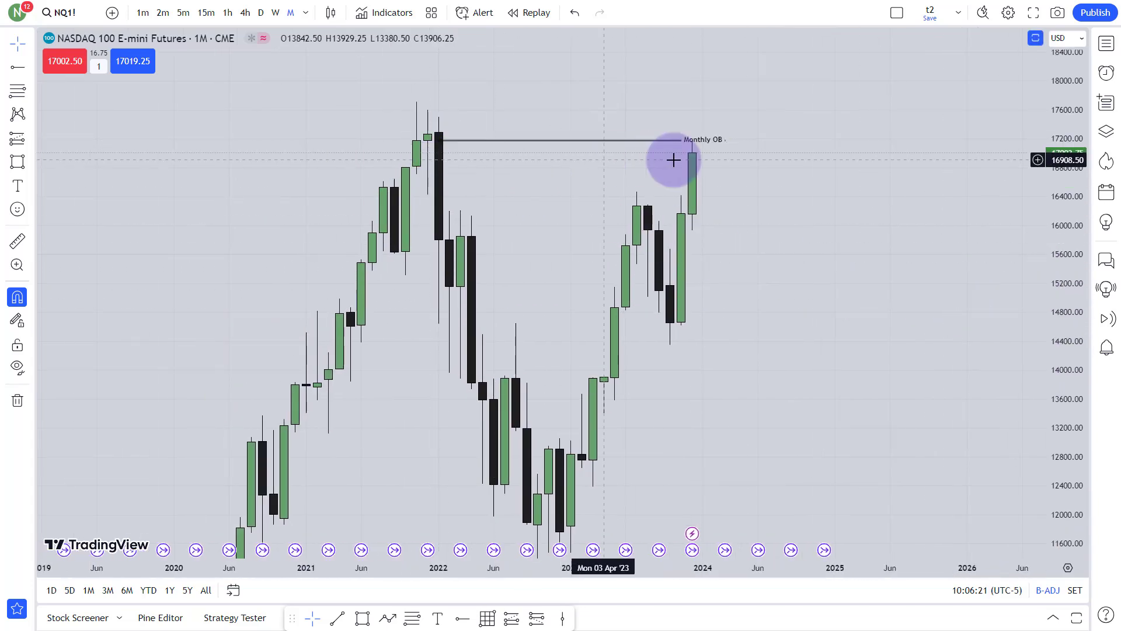
left_click(440, 142)
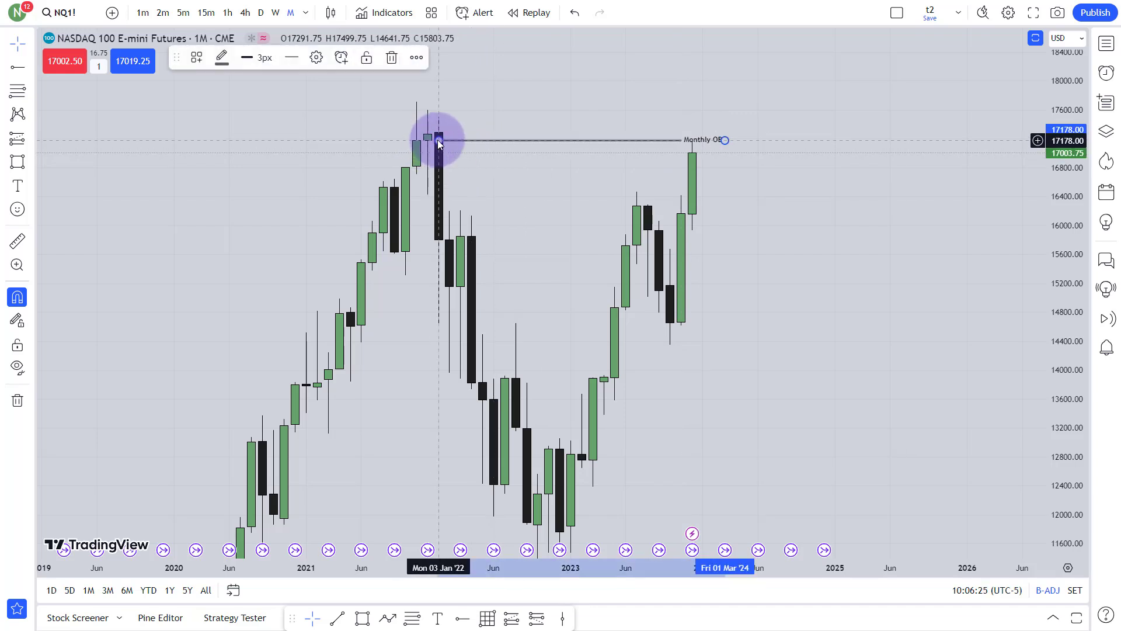
left_click_drag(439, 141, 428, 141)
left_click(514, 85)
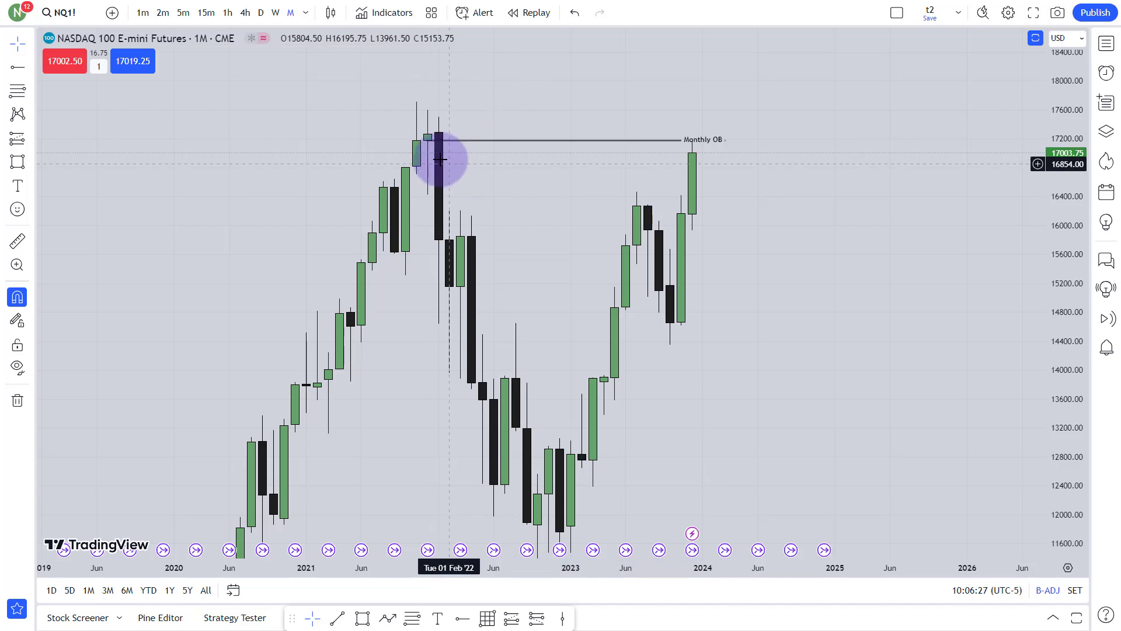
Step: Examine the latest NQ1! monthly candles against the Monthly OB line and the November 2021 high
scroll(765, 173, "up", 4)
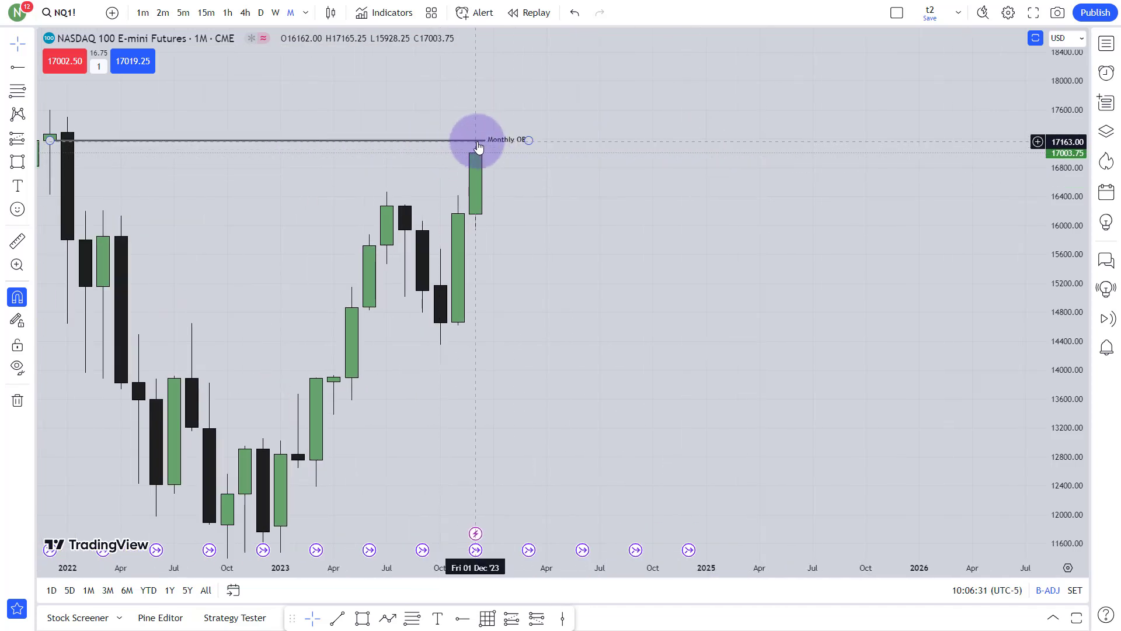
left_click_drag(478, 146, 646, 142)
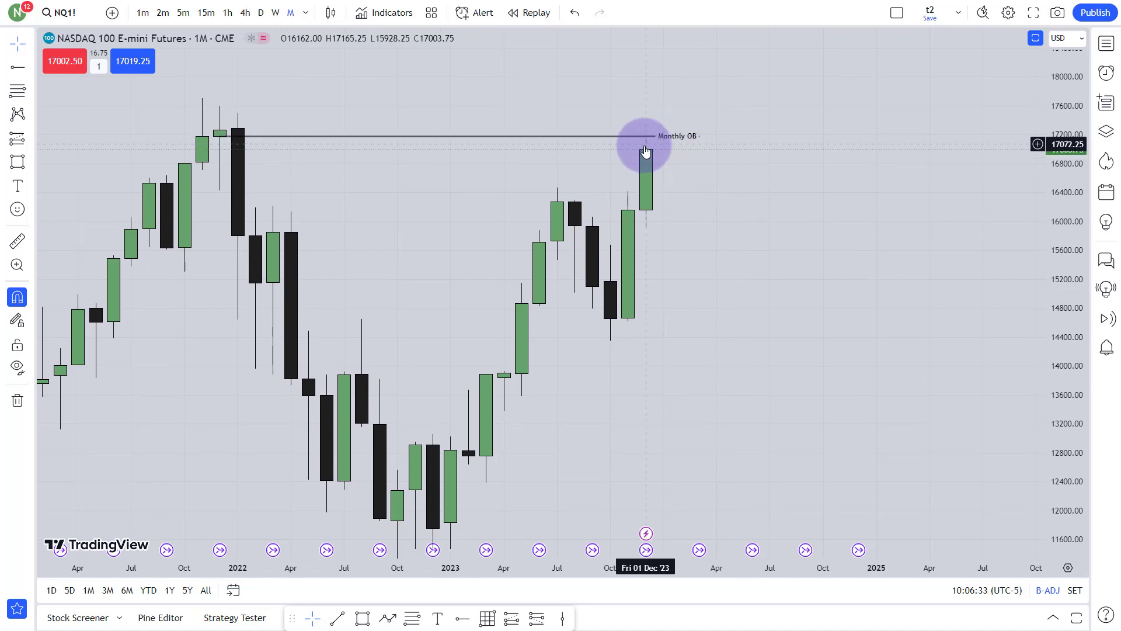
scroll(720, 180, "down", 4)
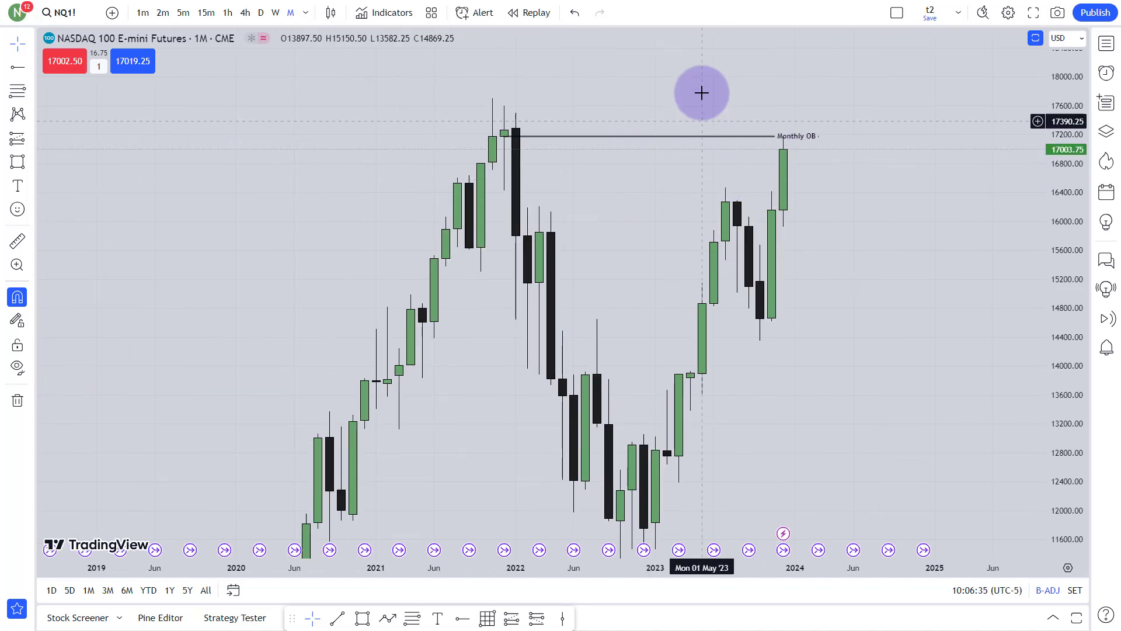
left_click_drag(699, 93, 656, 155)
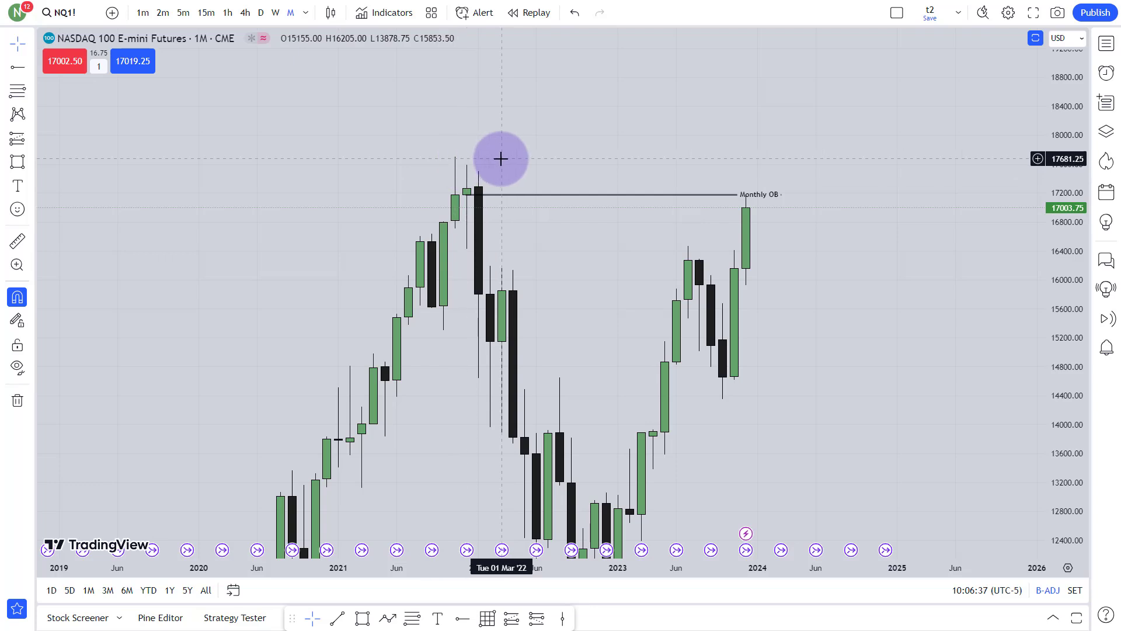
scroll(647, 158, "down", 5)
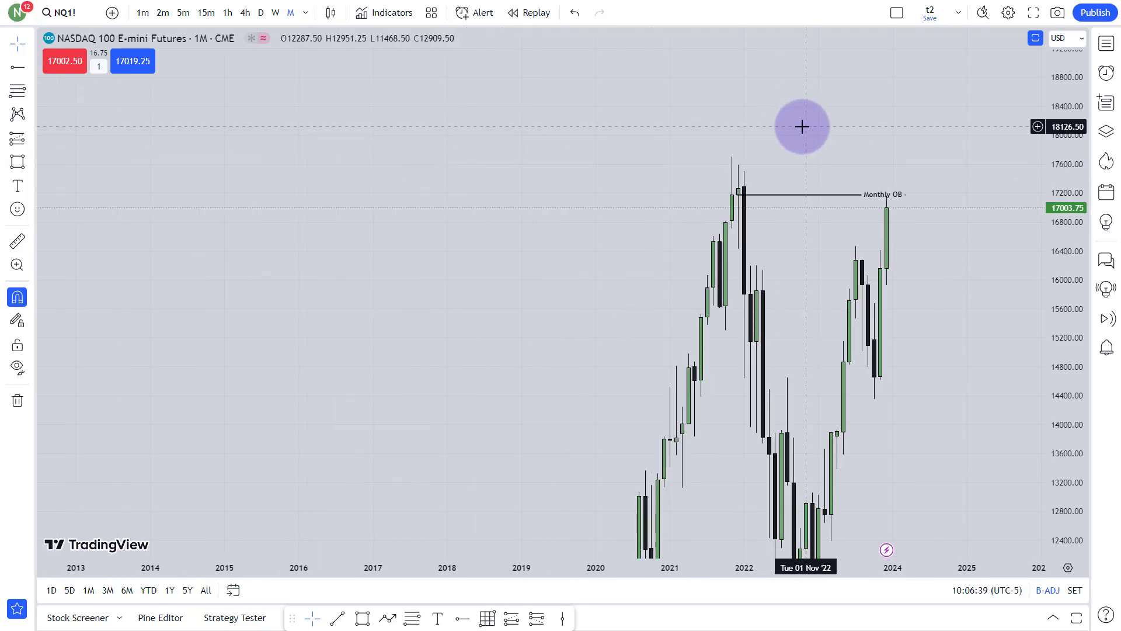
left_click_drag(802, 126, 579, 101)
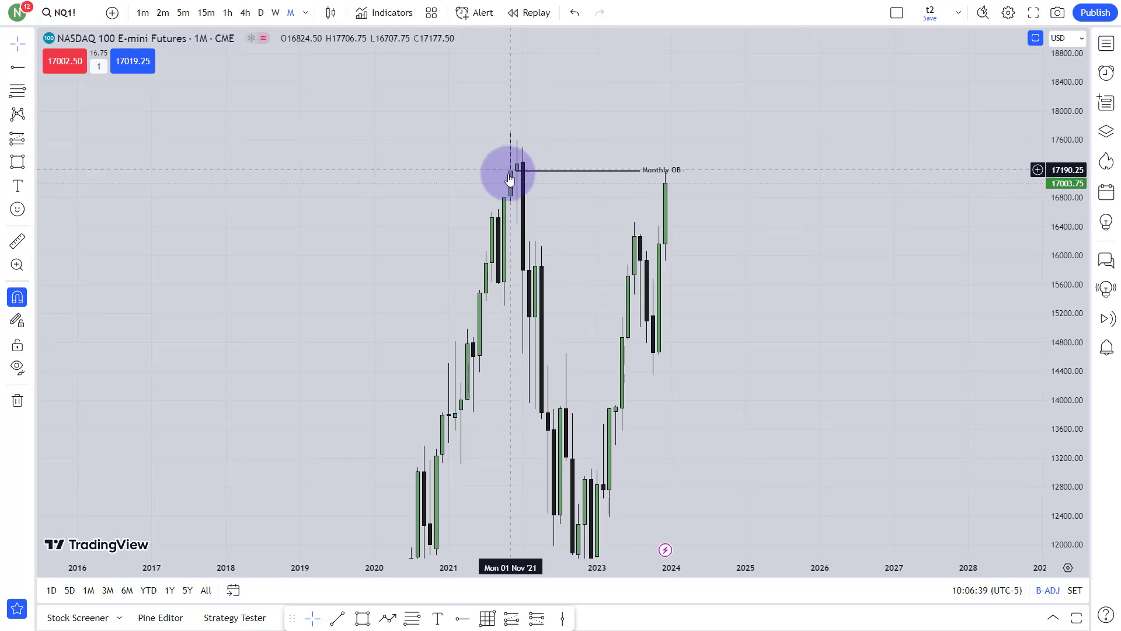
left_click(510, 137)
scroll(660, 170, "up", 2)
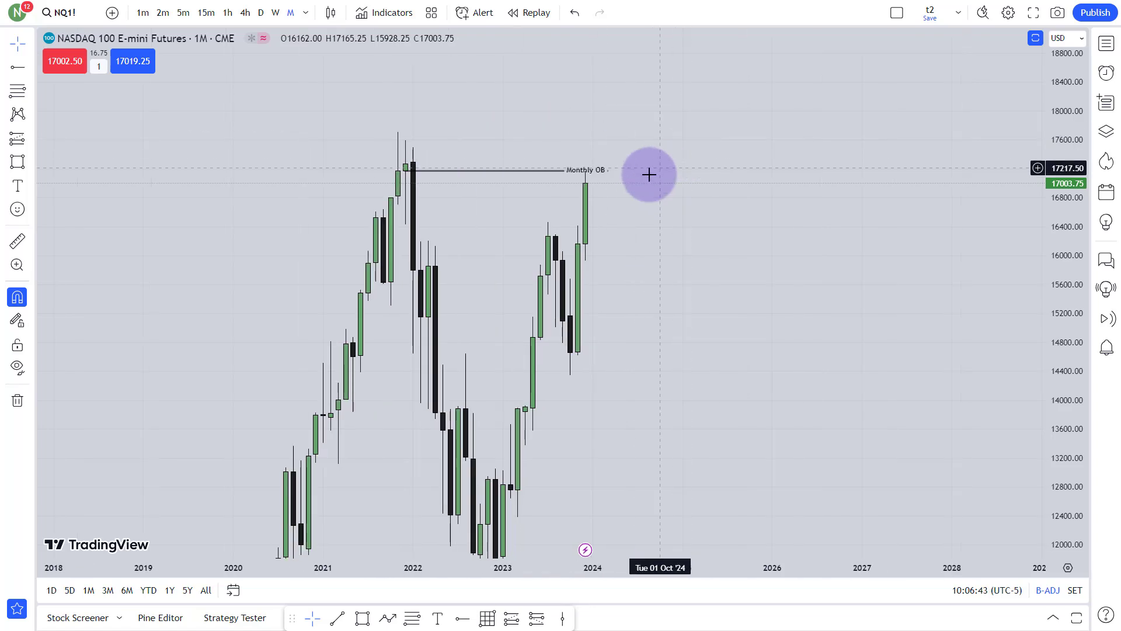
left_click_drag(652, 186, 703, 188)
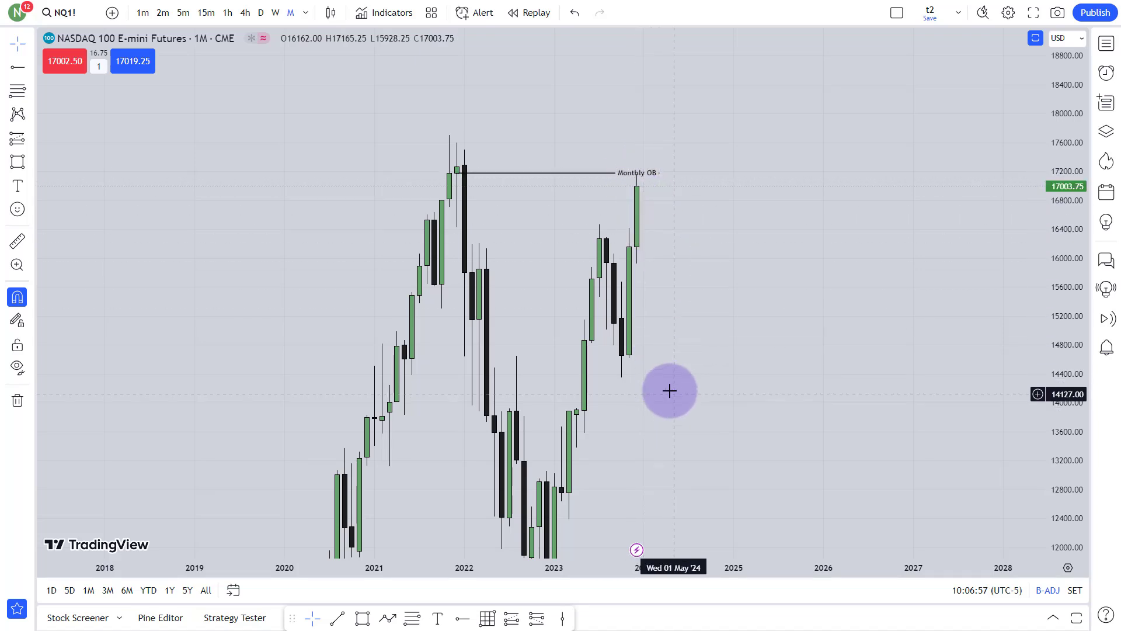
left_click_drag(637, 269, 572, 202)
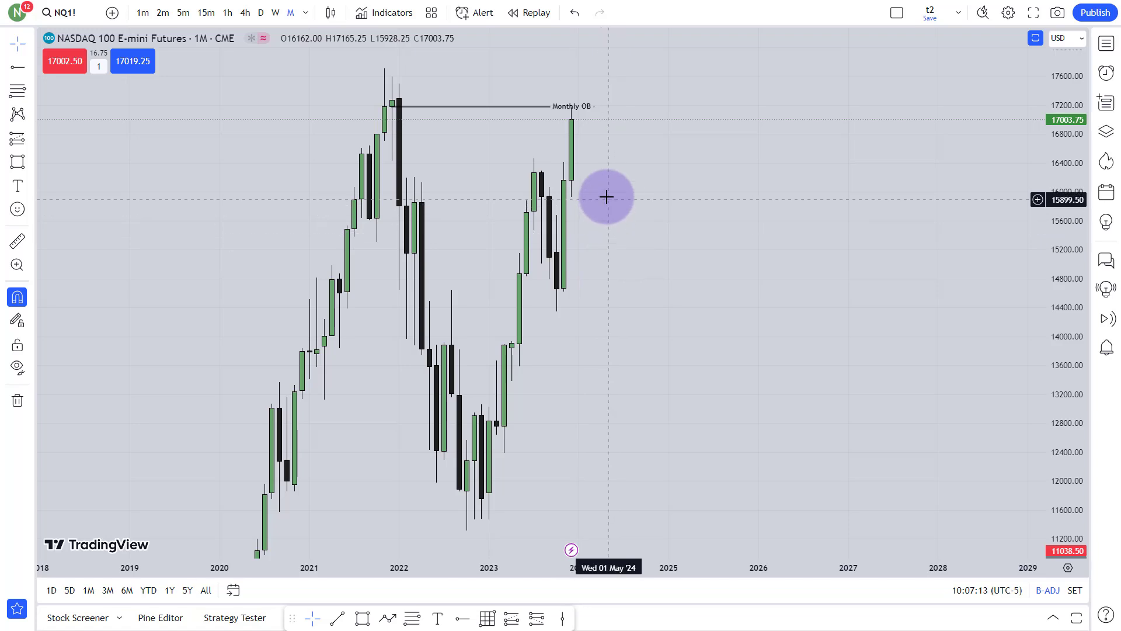
left_click_drag(609, 173, 607, 216)
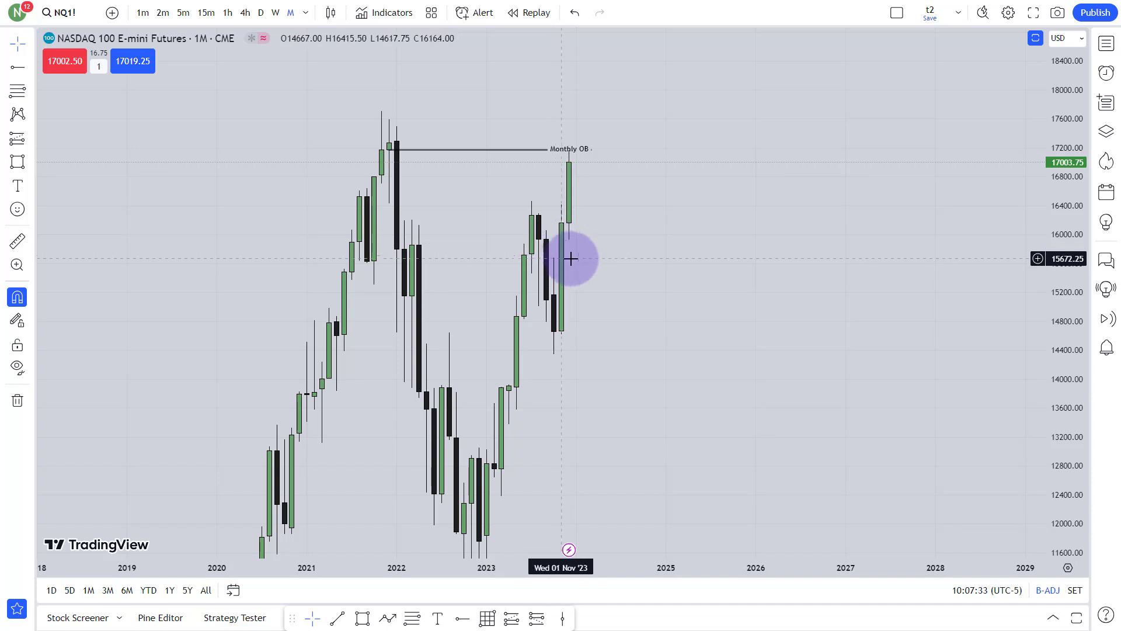
Step: Switch the chart to the weekly timeframe and show the latest candles with the Weekly FVG zone and the Buyside Liquidity line
left_click(276, 12)
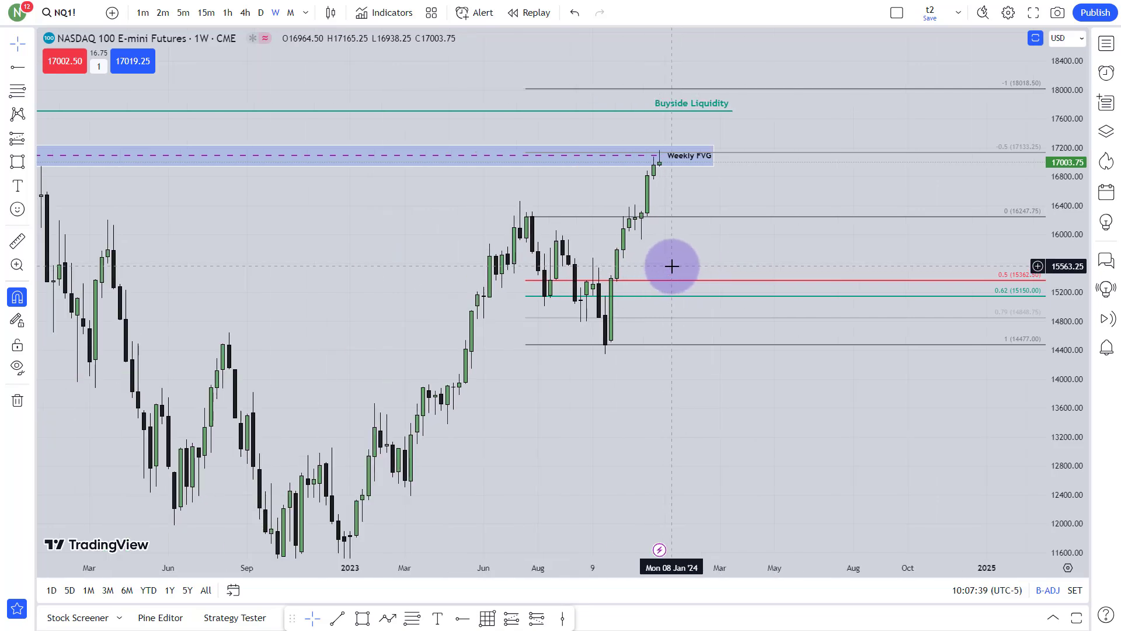
left_click_drag(1078, 326, 1078, 161)
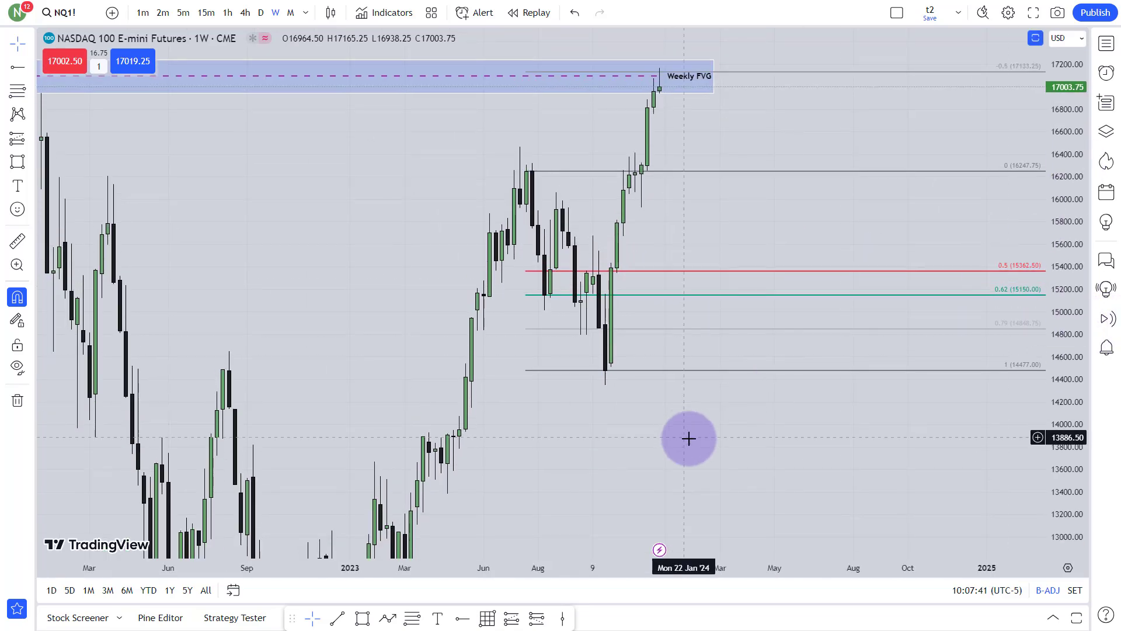
scroll(808, 418, "down", 5)
mouse_move(689, 439)
left_mouse_down()
mouse_move(808, 419)
mouse_move(706, 431)
left_mouse_up()
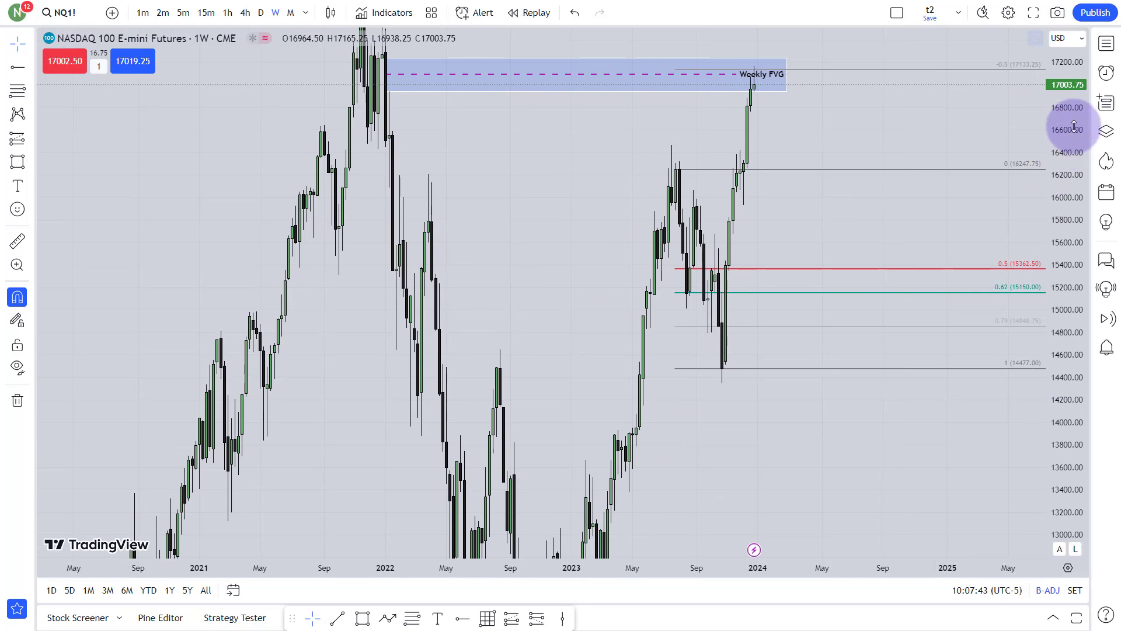
left_click_drag(1075, 127, 891, 195)
scroll(616, 188, "up", 3)
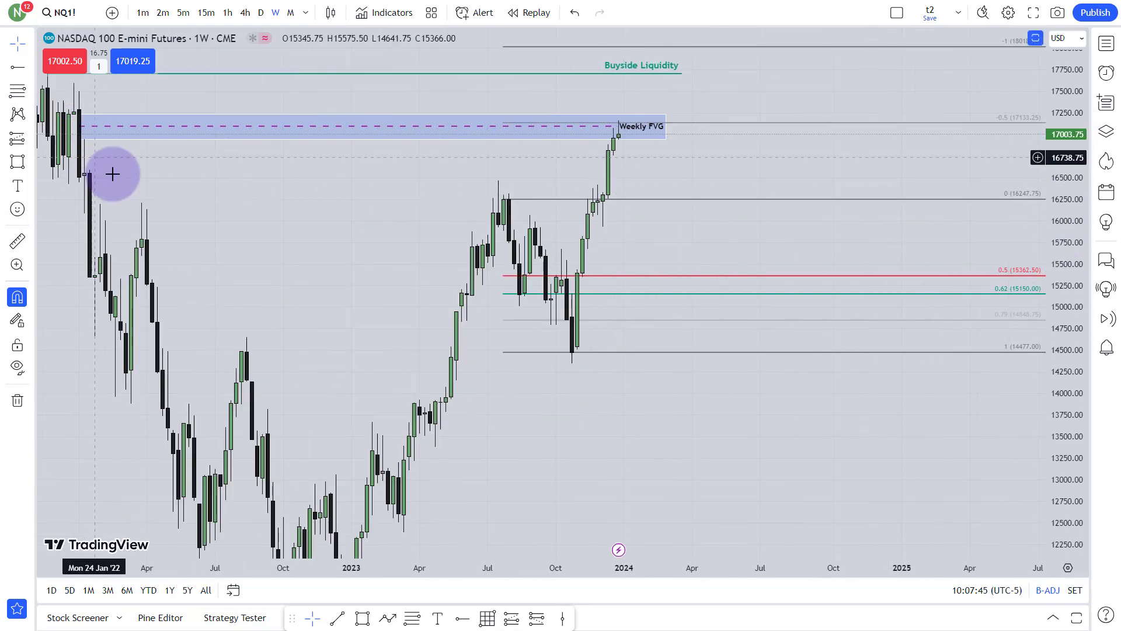
left_click_drag(112, 173, 201, 175)
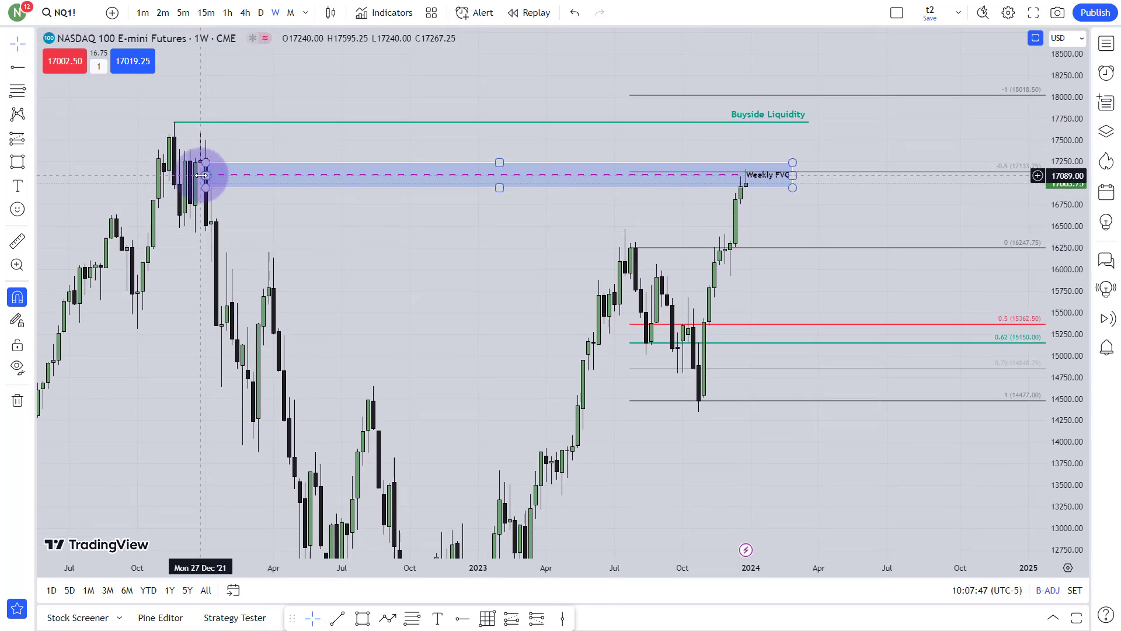
left_click(750, 173)
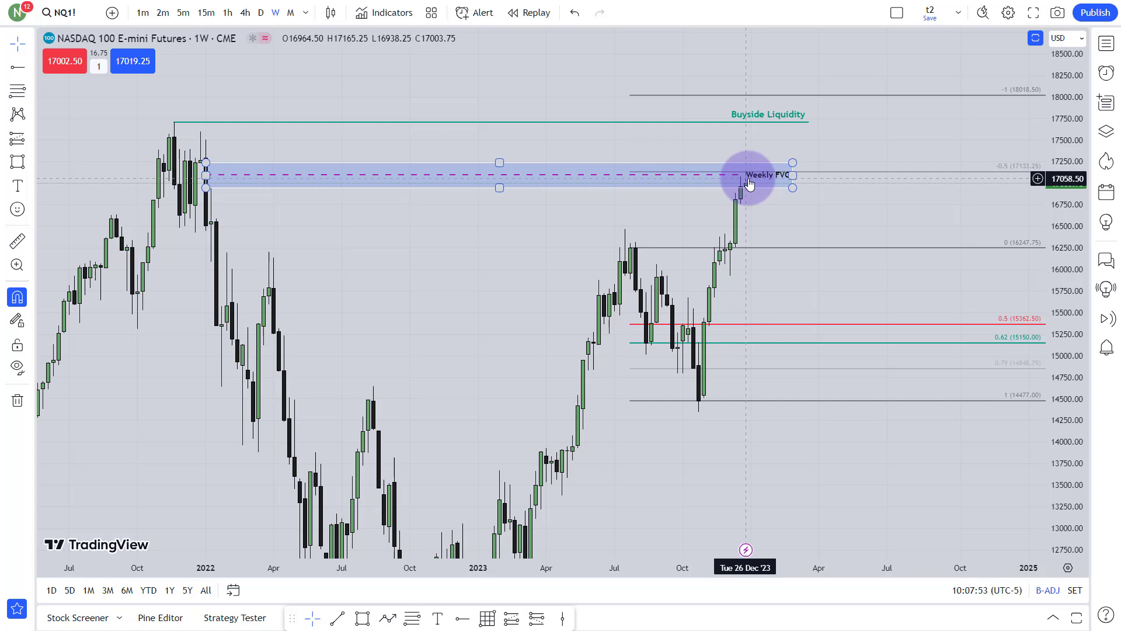
left_click(176, 124)
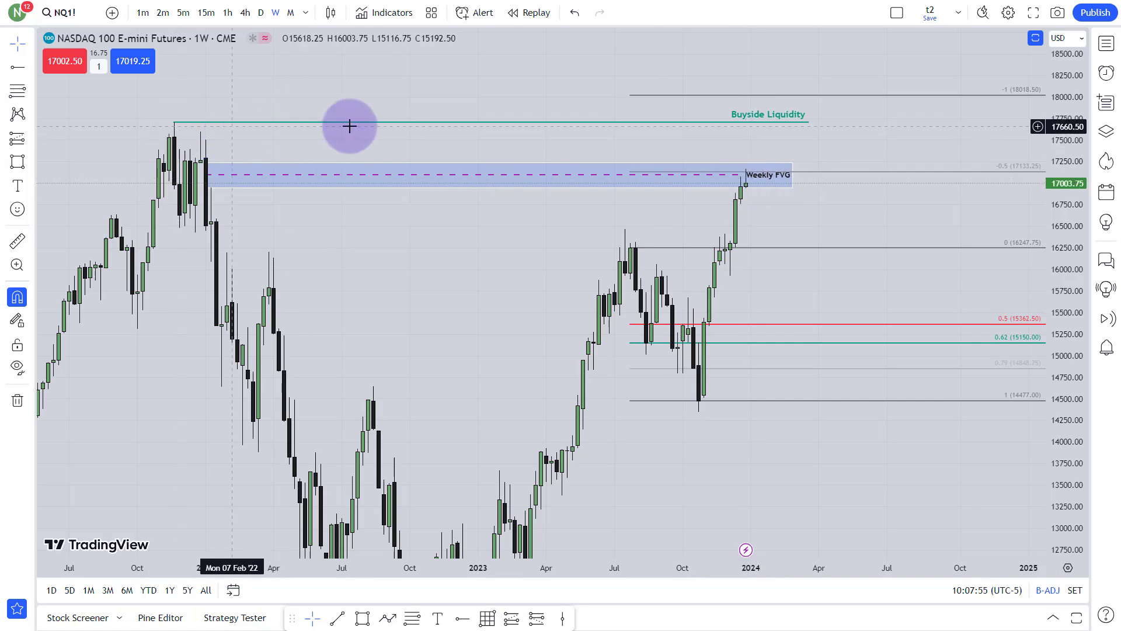
Step: Check the weekly Fibonacci anchors of July and October 2023 and the -0.5 to -2 projections against the Buyside Liquidity line
left_click_drag(788, 276, 729, 210)
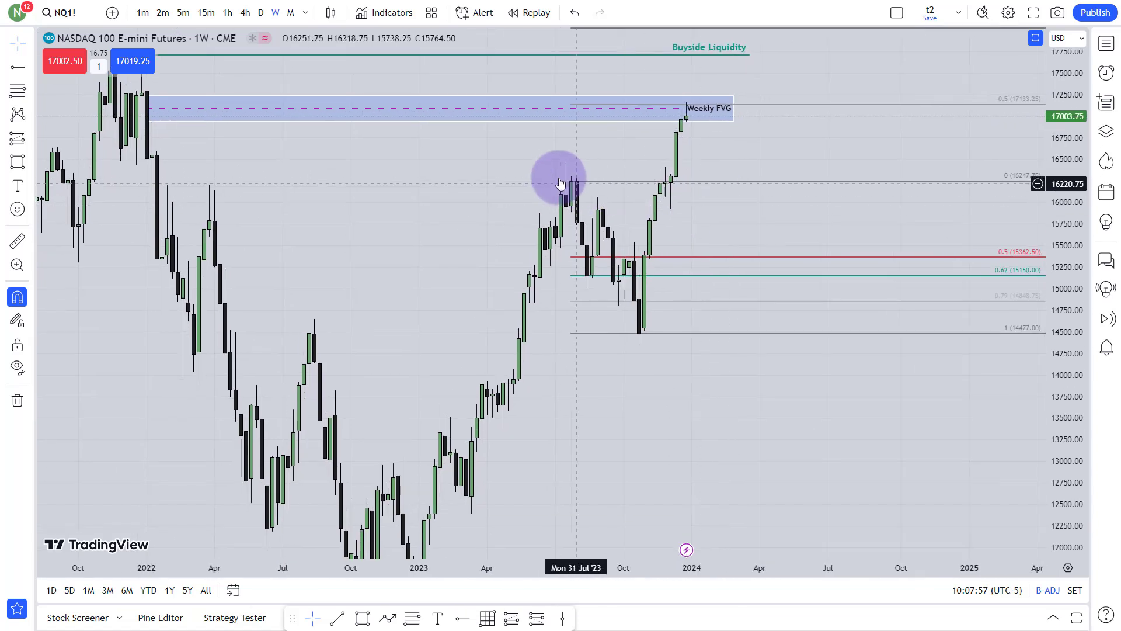
mouse_move(572, 184)
left_mouse_down()
mouse_move(571, 142)
mouse_move(572, 185)
left_mouse_up()
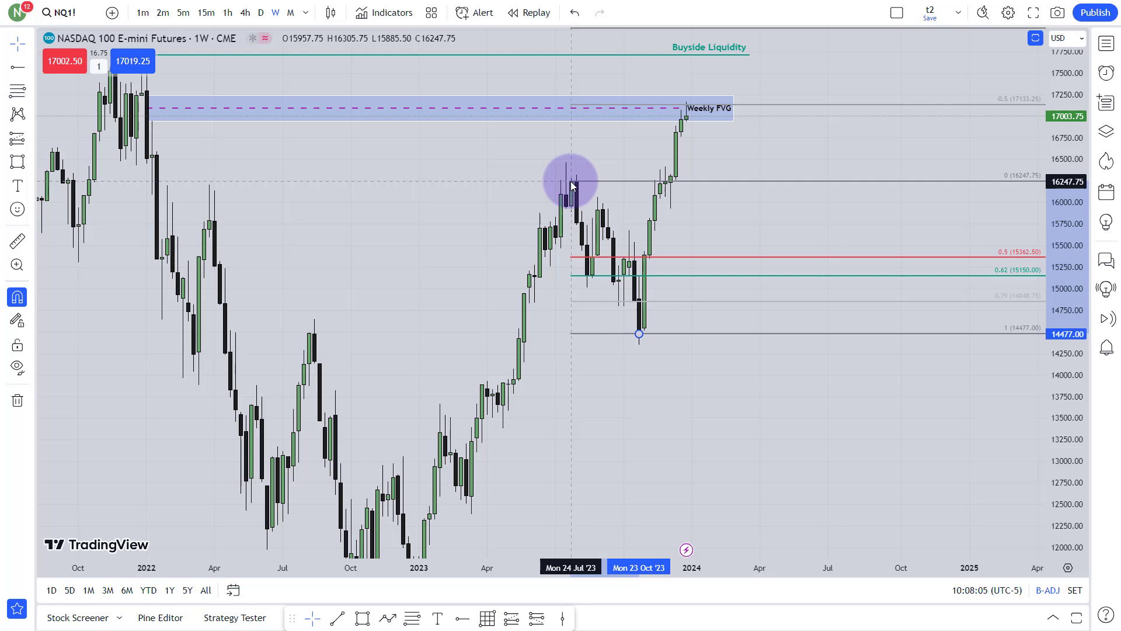
left_click_drag(572, 185, 572, 185)
left_click(634, 340)
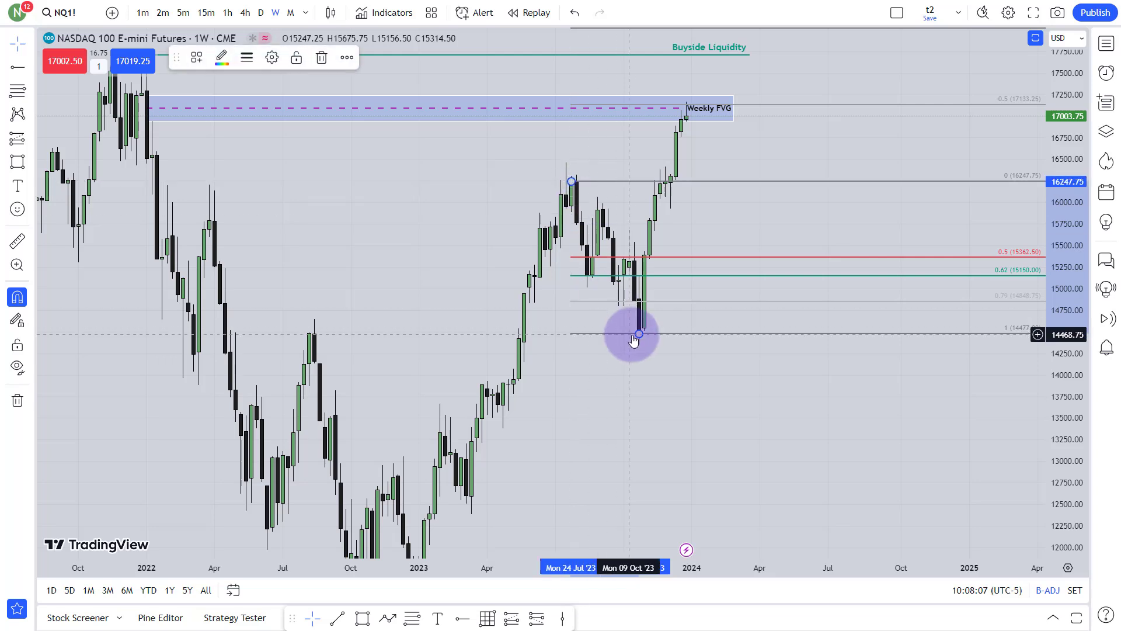
mouse_move(640, 333)
left_mouse_down()
mouse_move(634, 299)
mouse_move(639, 333)
left_mouse_up()
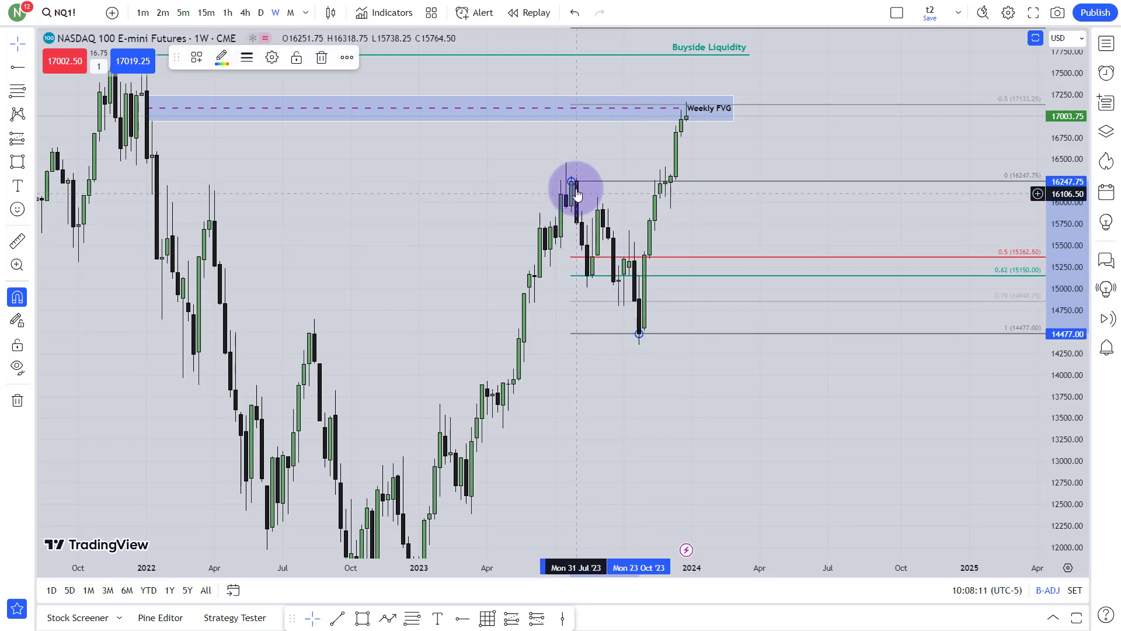
left_click_drag(739, 242, 677, 352)
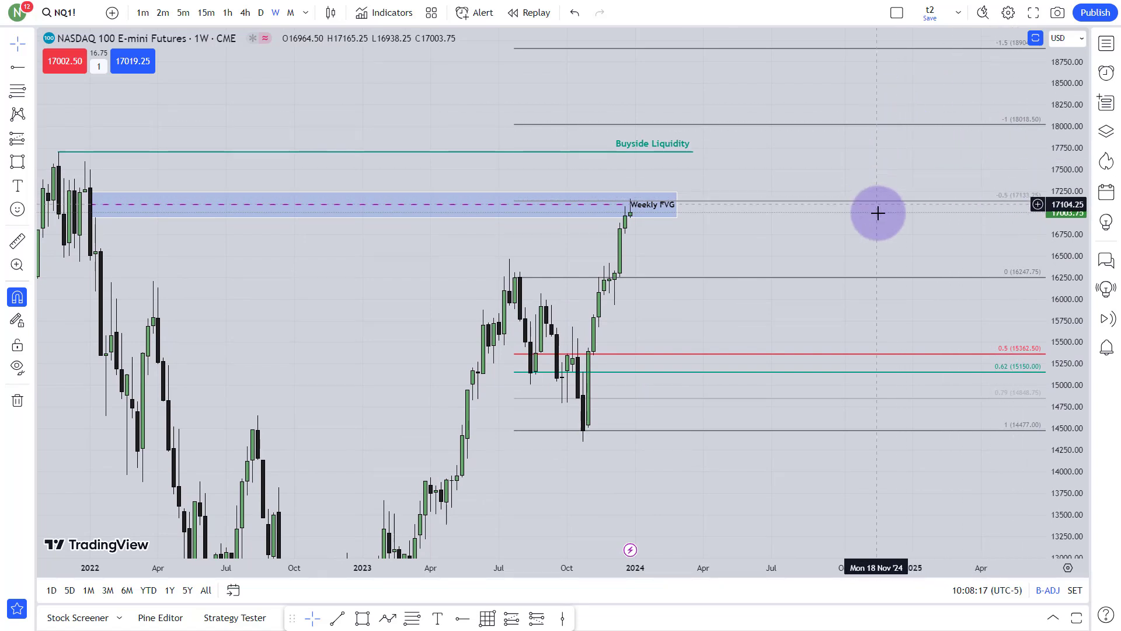
left_click_drag(886, 164, 875, 222)
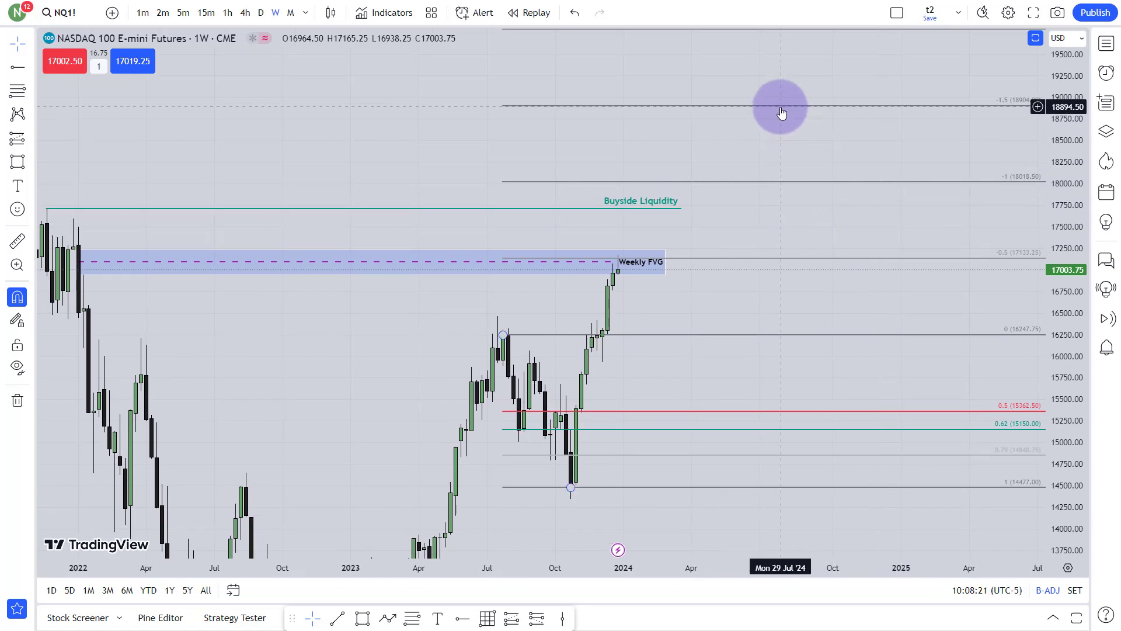
left_click_drag(782, 113, 768, 200)
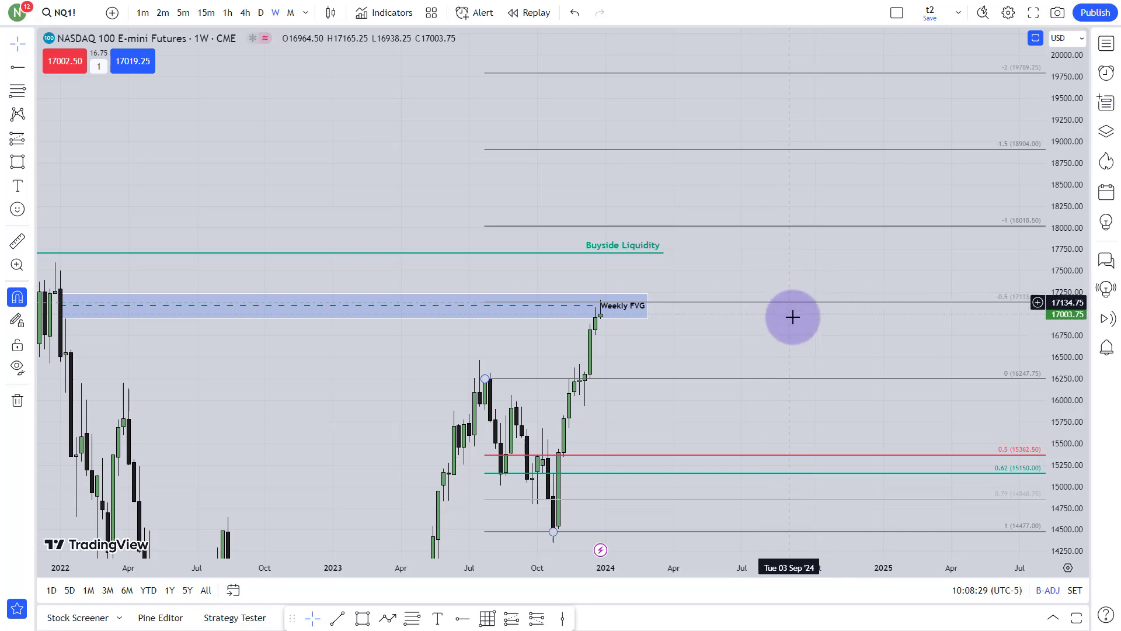
left_click_drag(800, 331, 590, 182)
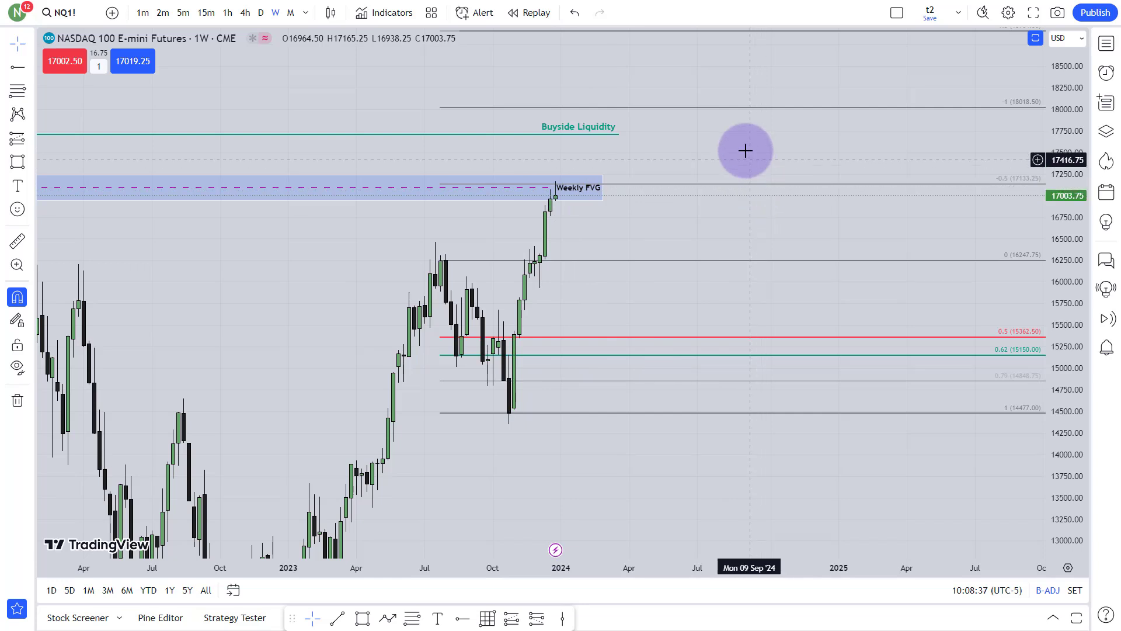
Step: Extend the end of the Weekly FVG zone to 29 April 2024
left_click_drag(743, 150, 748, 210)
scroll(748, 209, "down", 3)
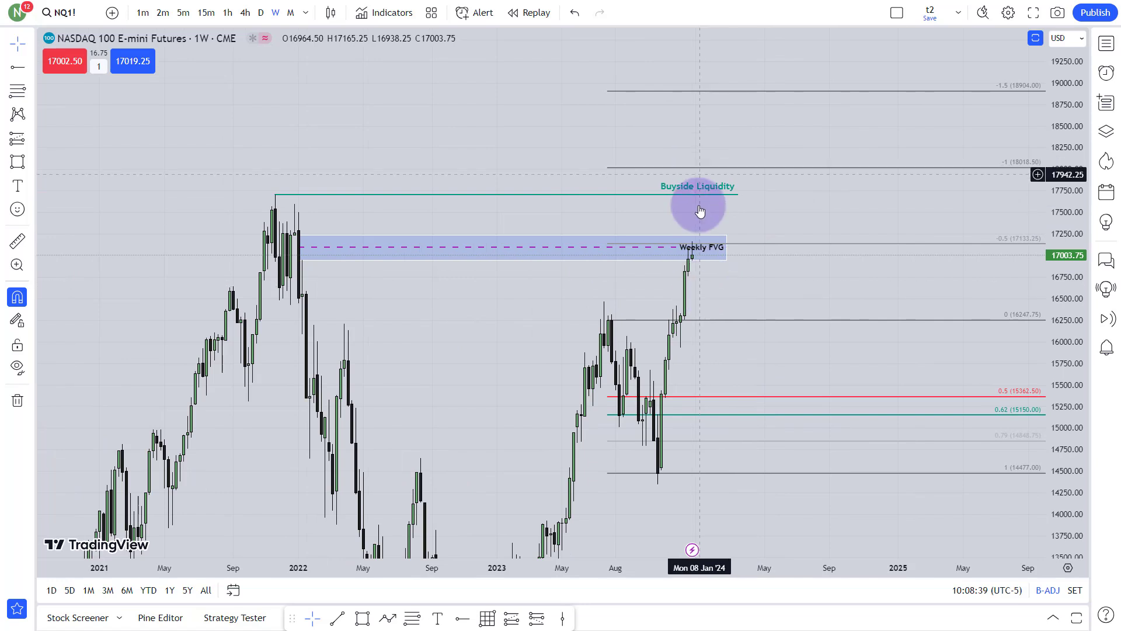
left_click_drag(727, 249, 761, 248)
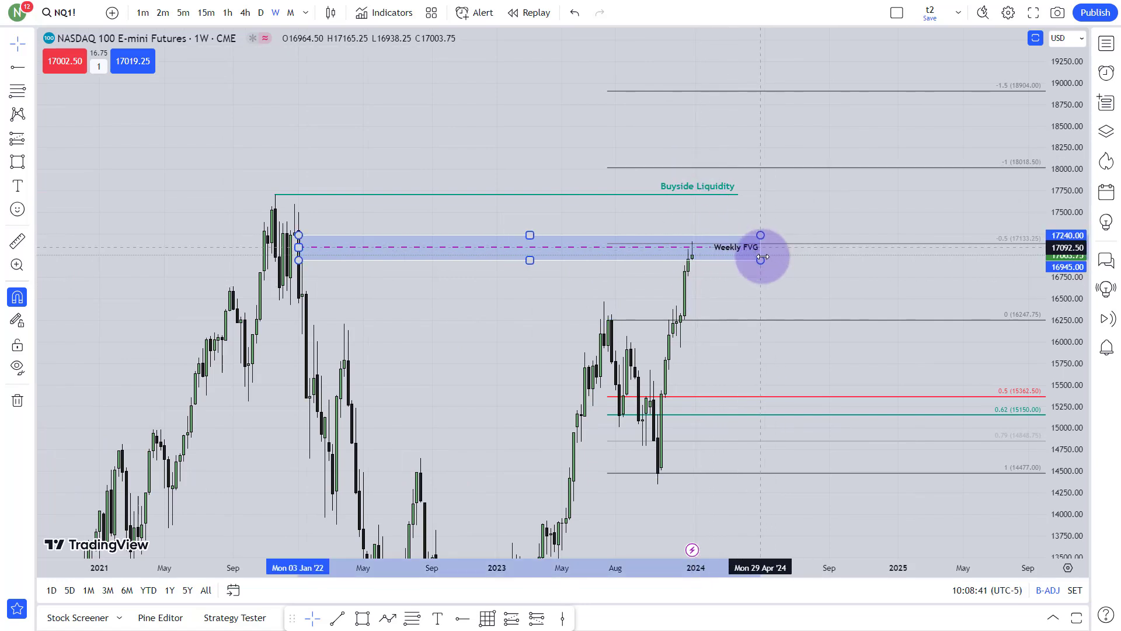
left_click(830, 376)
left_click_drag(754, 310, 746, 287)
left_click(712, 232)
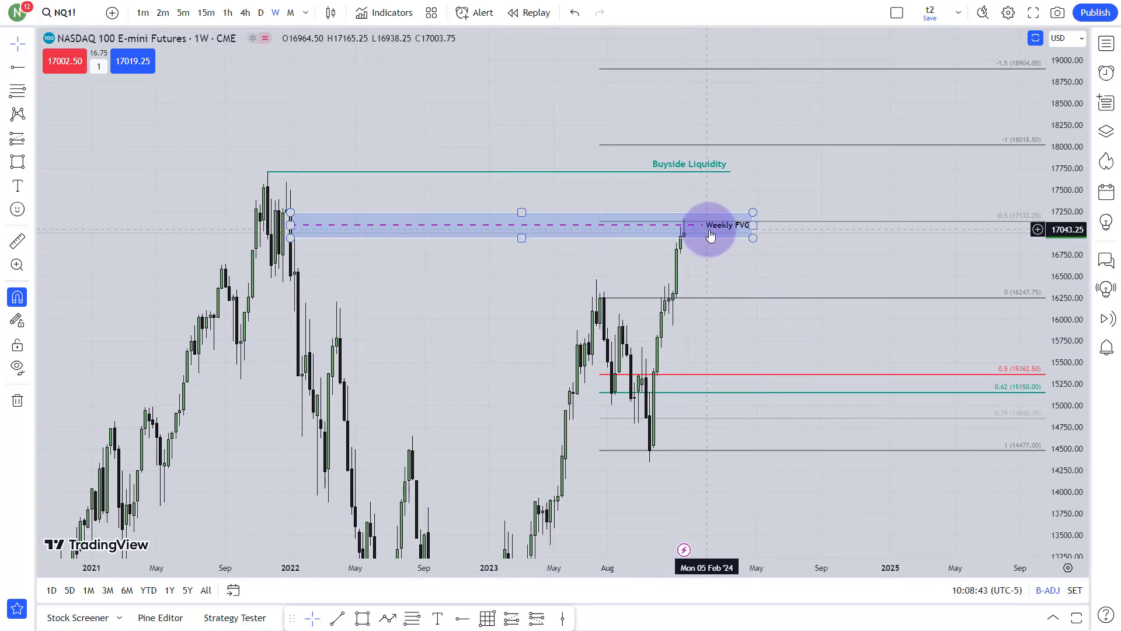
left_click_drag(753, 224, 762, 227)
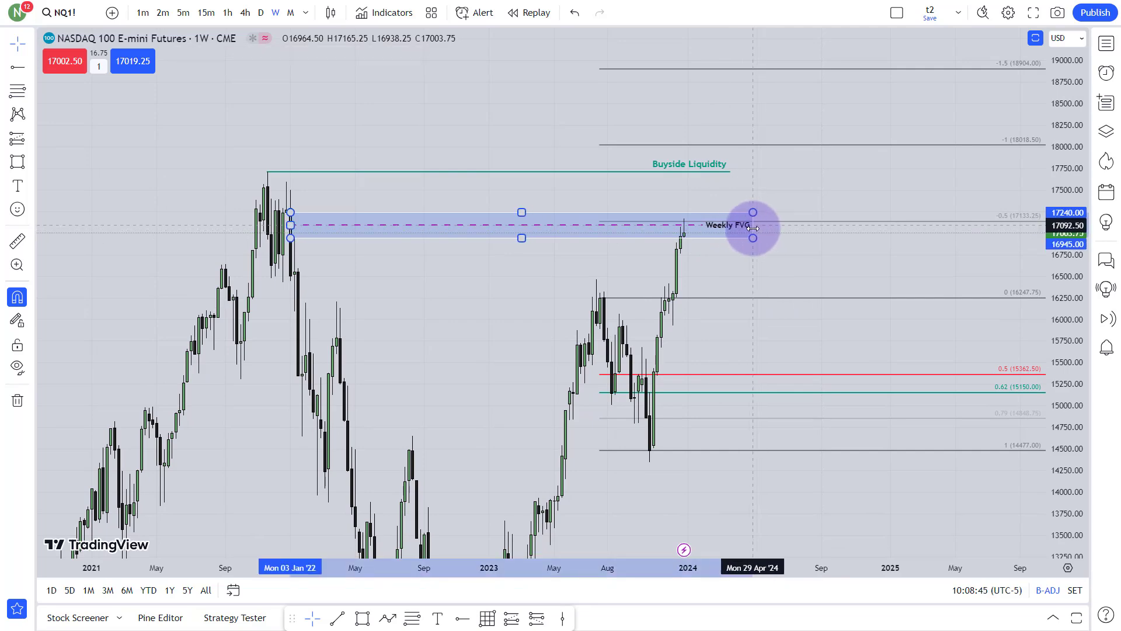
left_click(729, 173)
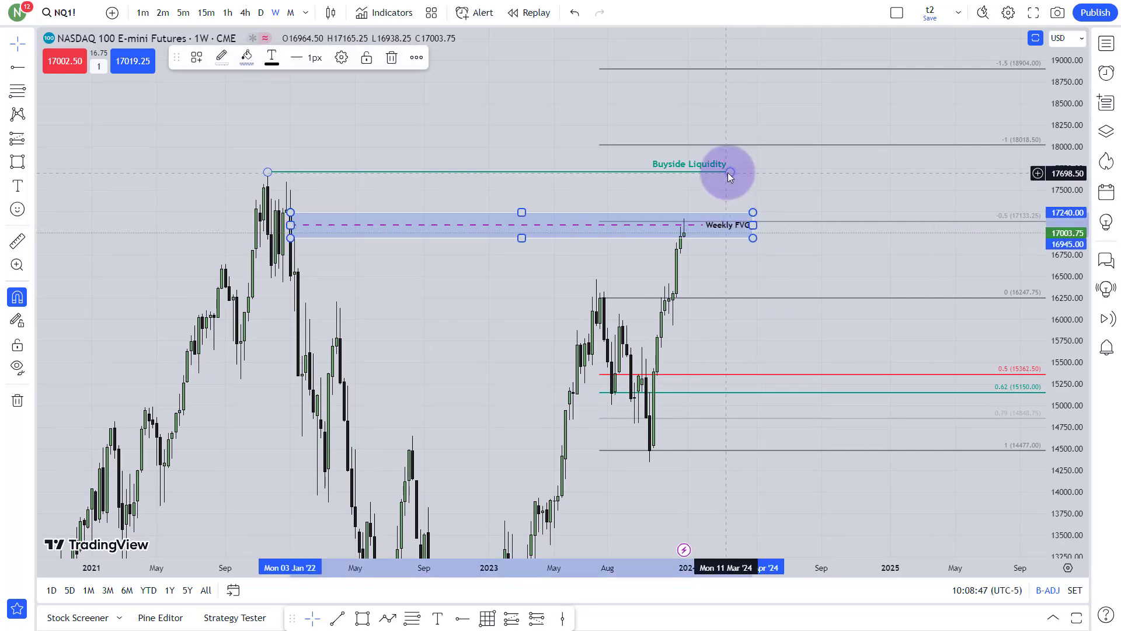
scroll(777, 240, "down", 6)
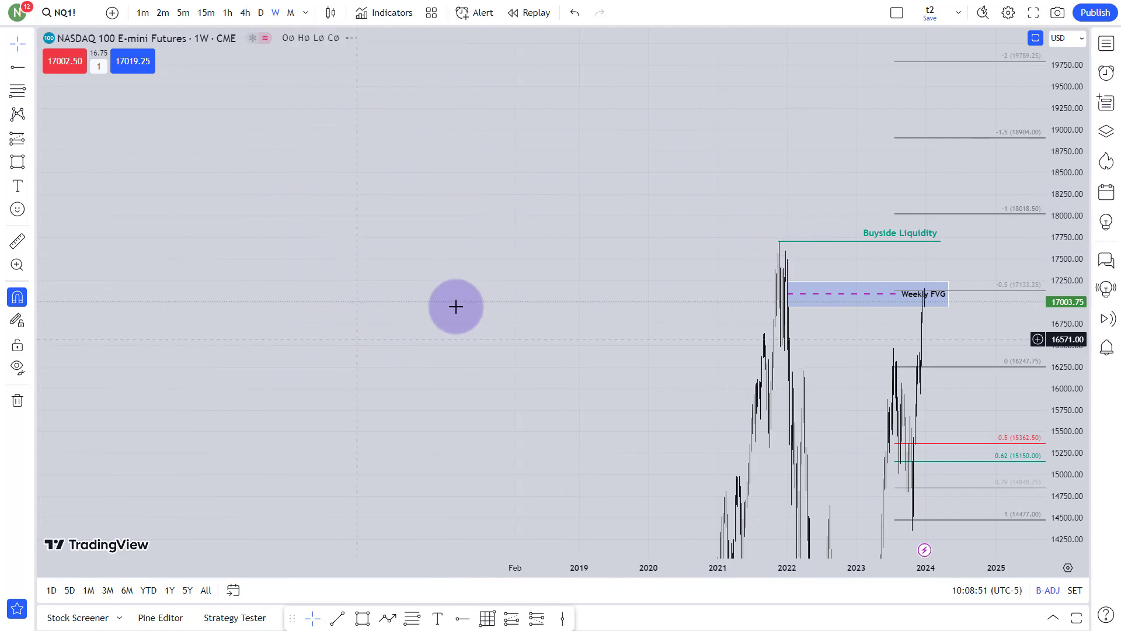
scroll(414, 310, "up", 3)
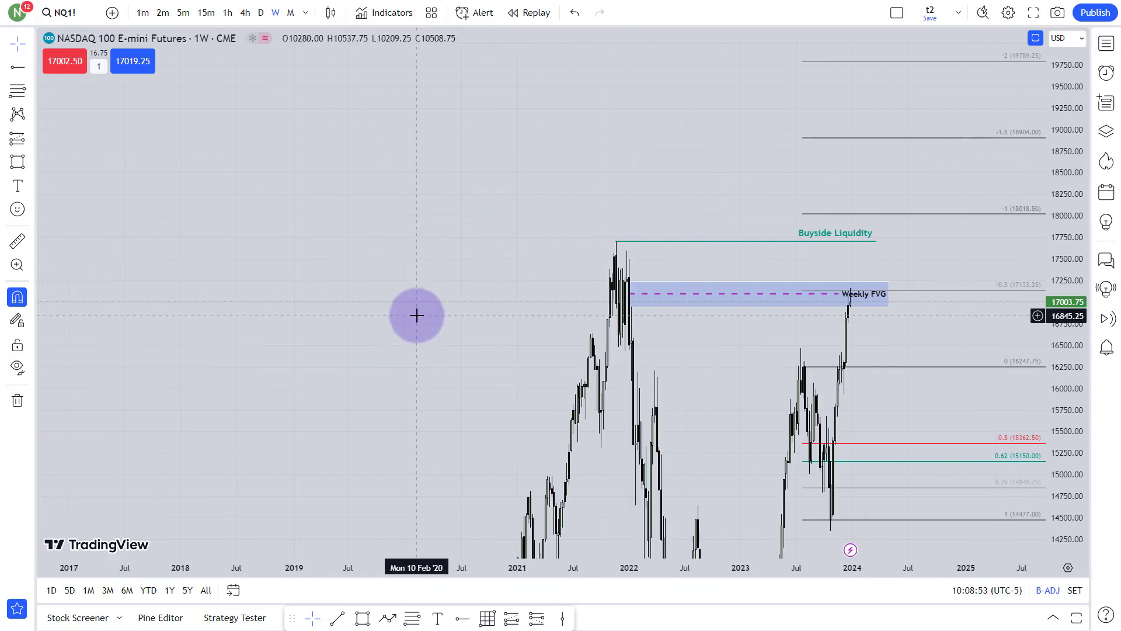
left_click_drag(888, 388, 626, 339)
scroll(660, 318, "up", 1)
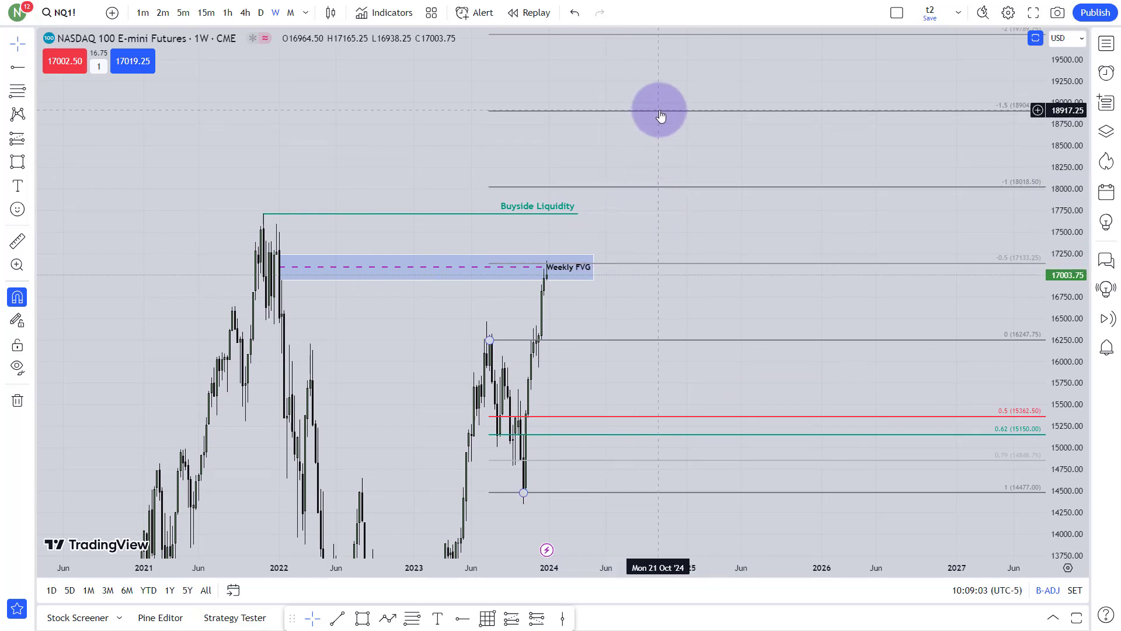
left_click_drag(659, 186, 656, 333)
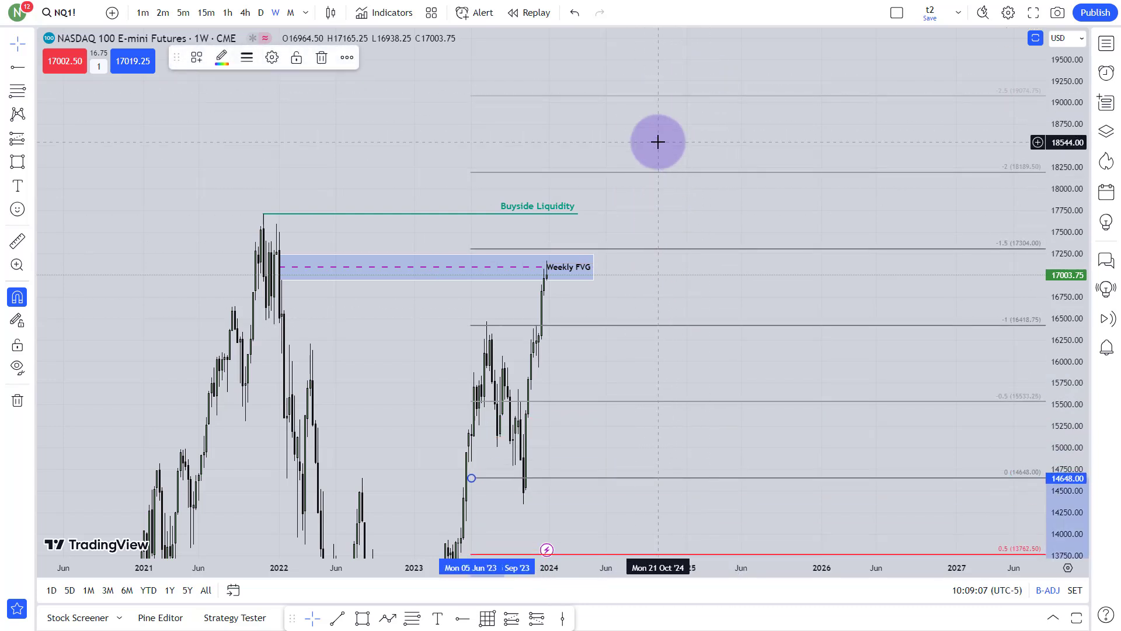
key("ctrl+z")
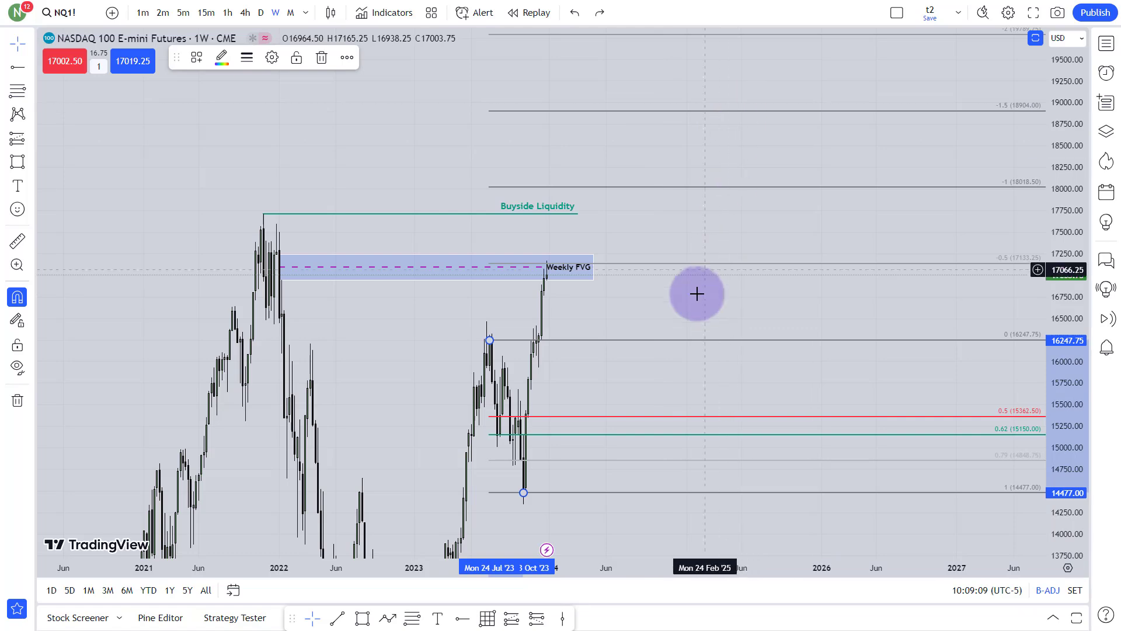
Step: Extend the end of the Weekly FVG zone to about mid-June 2024
left_click_drag(708, 307, 743, 266)
scroll(799, 200, "up", 4)
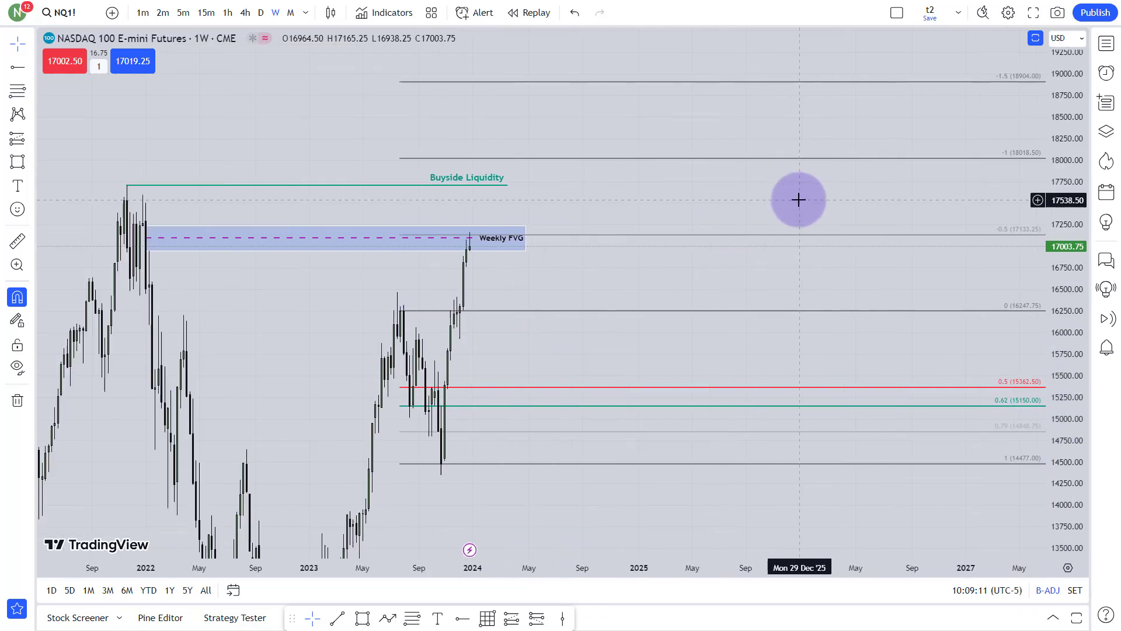
left_click_drag(615, 217, 840, 251)
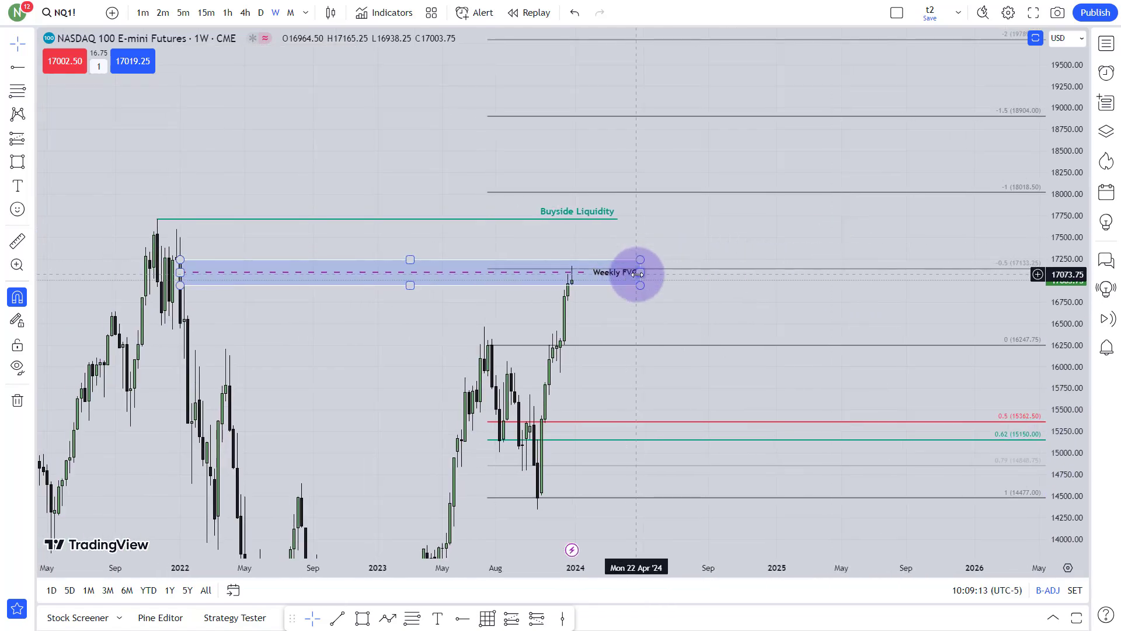
left_click_drag(640, 272, 667, 280)
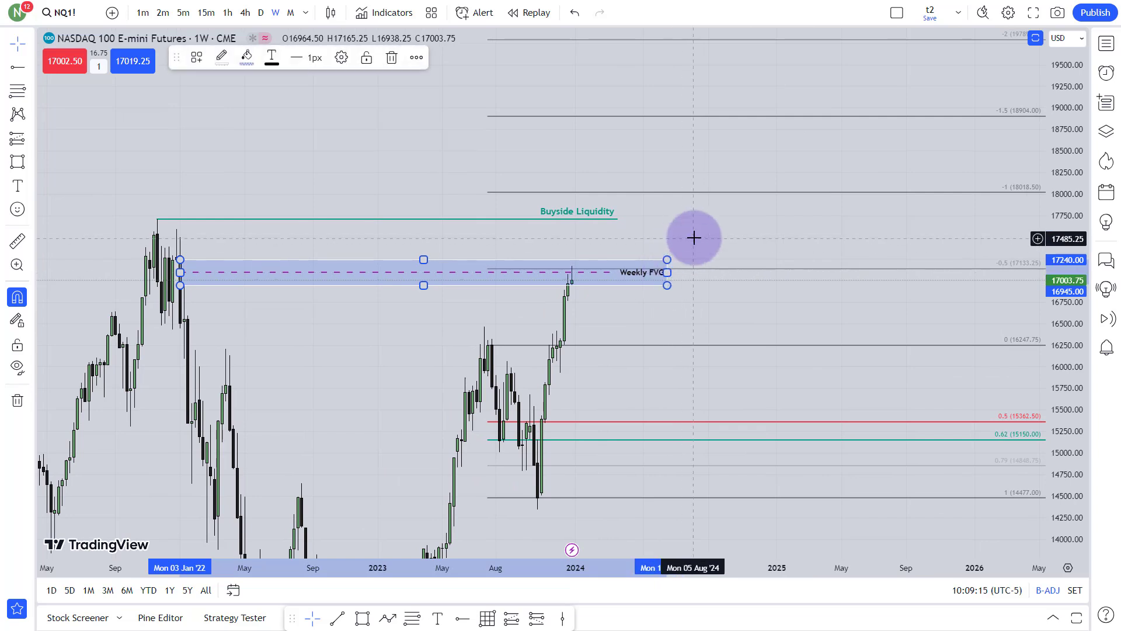
left_click_drag(695, 235, 726, 209)
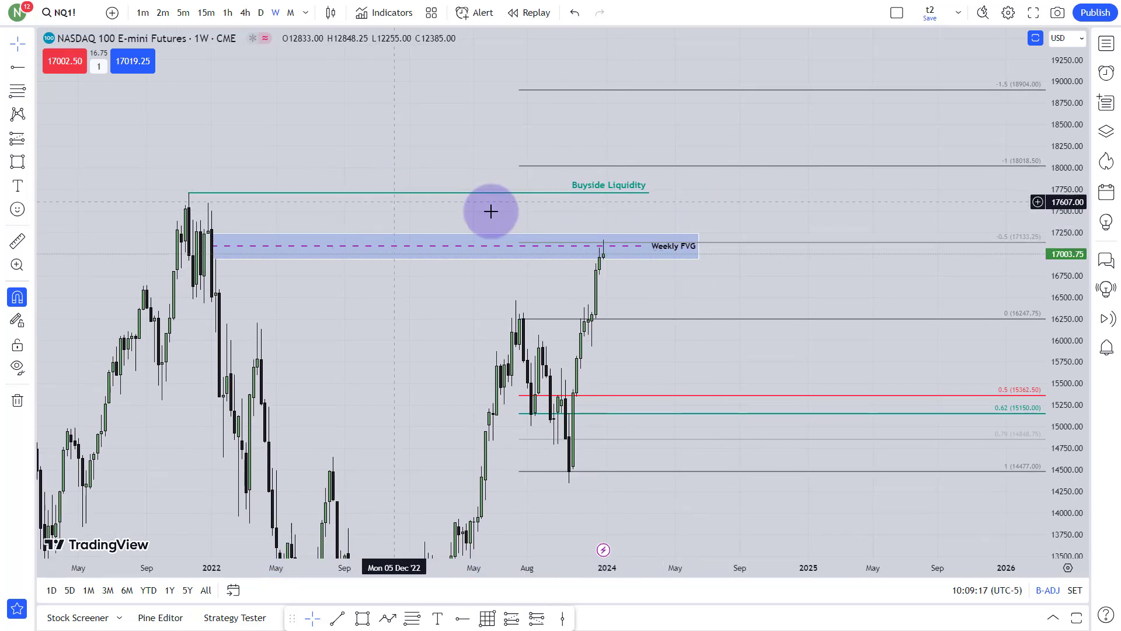
Step: Examine the latest weekly candles against the Weekly FVG zone, the Buyside Liquidity line and the -0.5 to -1.5 Fibonacci projections
left_click(633, 199)
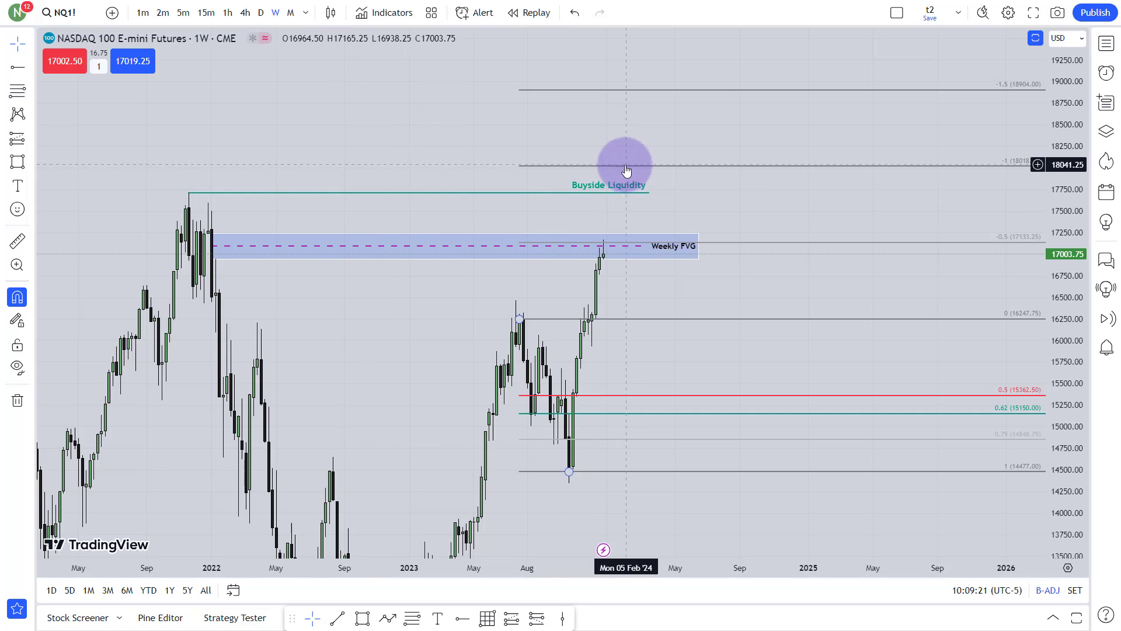
left_click_drag(683, 297, 773, 228)
scroll(773, 228, "up", 2)
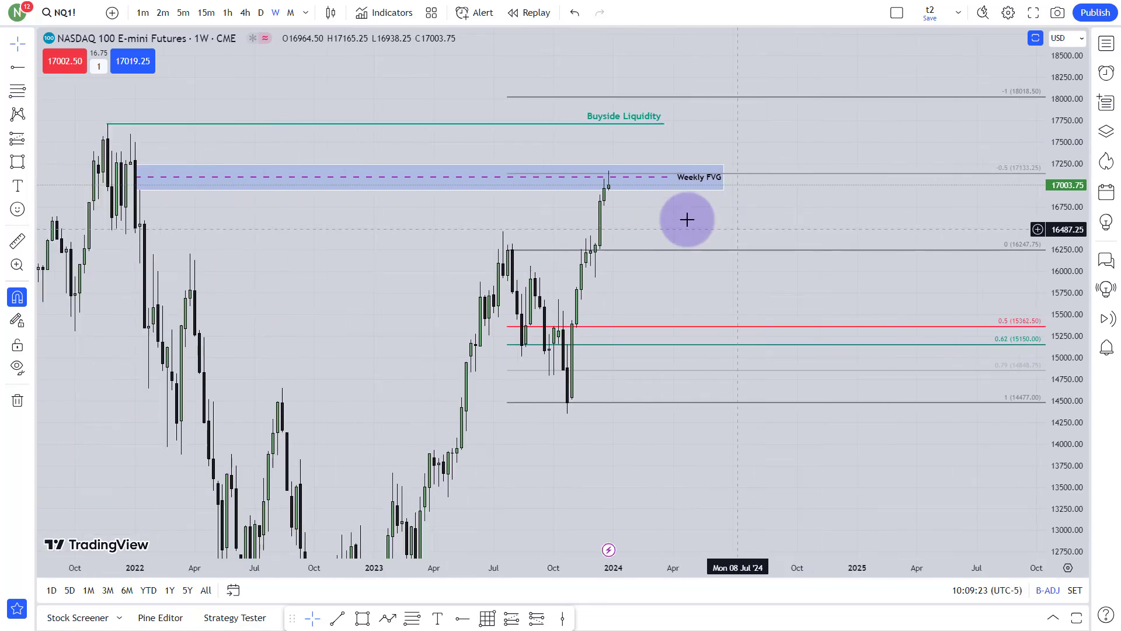
left_click(618, 183)
left_click(611, 265)
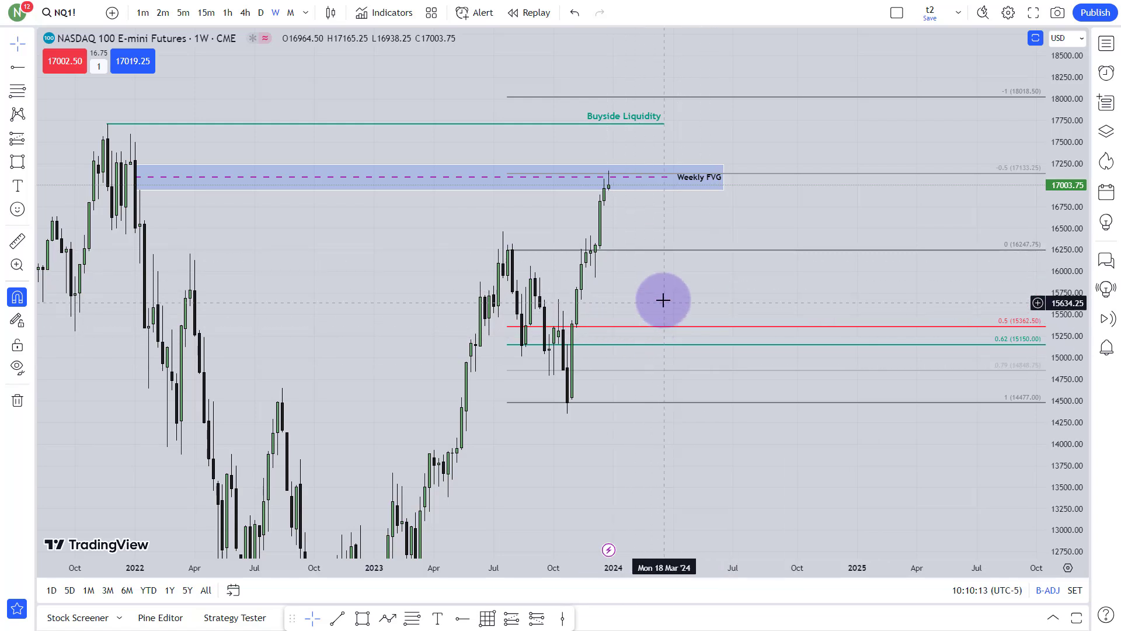
left_click_drag(661, 261, 657, 330)
left_click(613, 250)
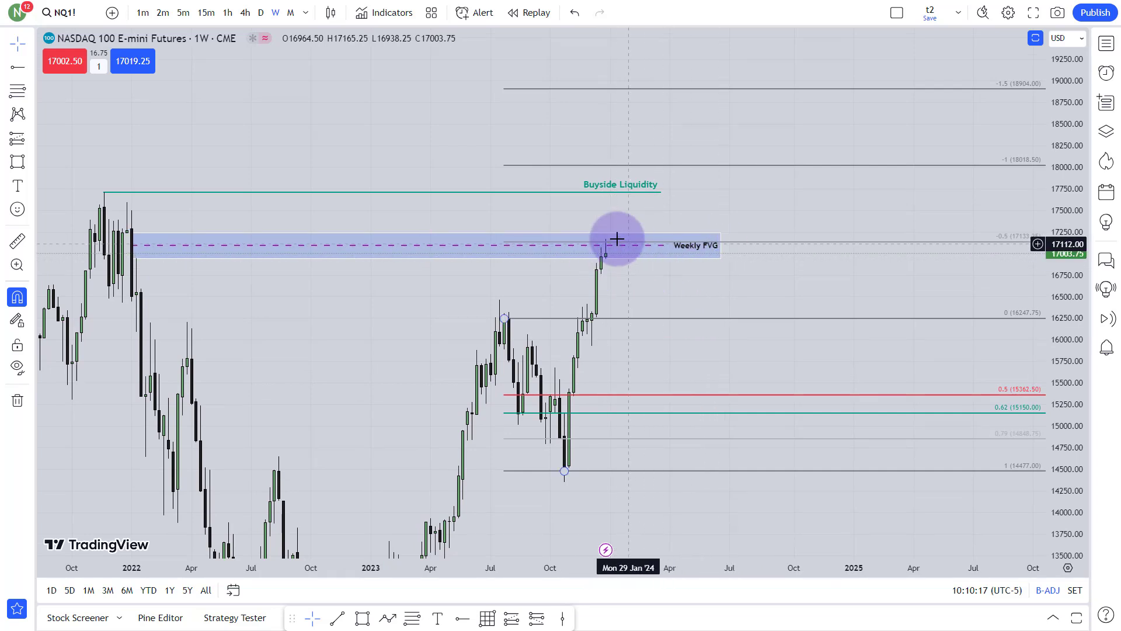
left_click(643, 185)
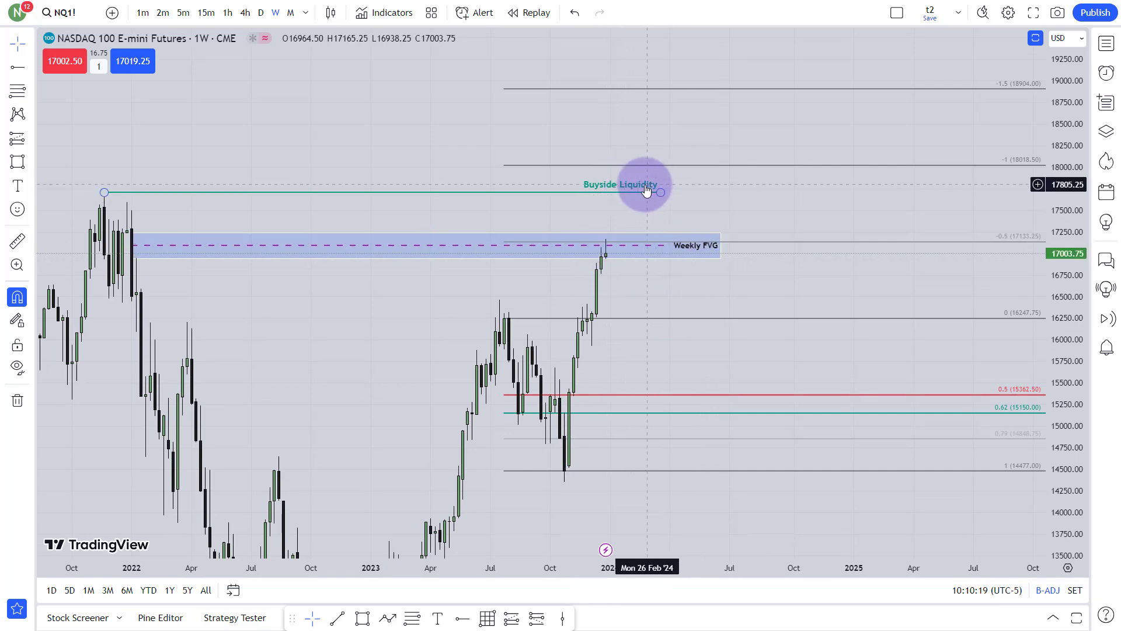
left_click(690, 90)
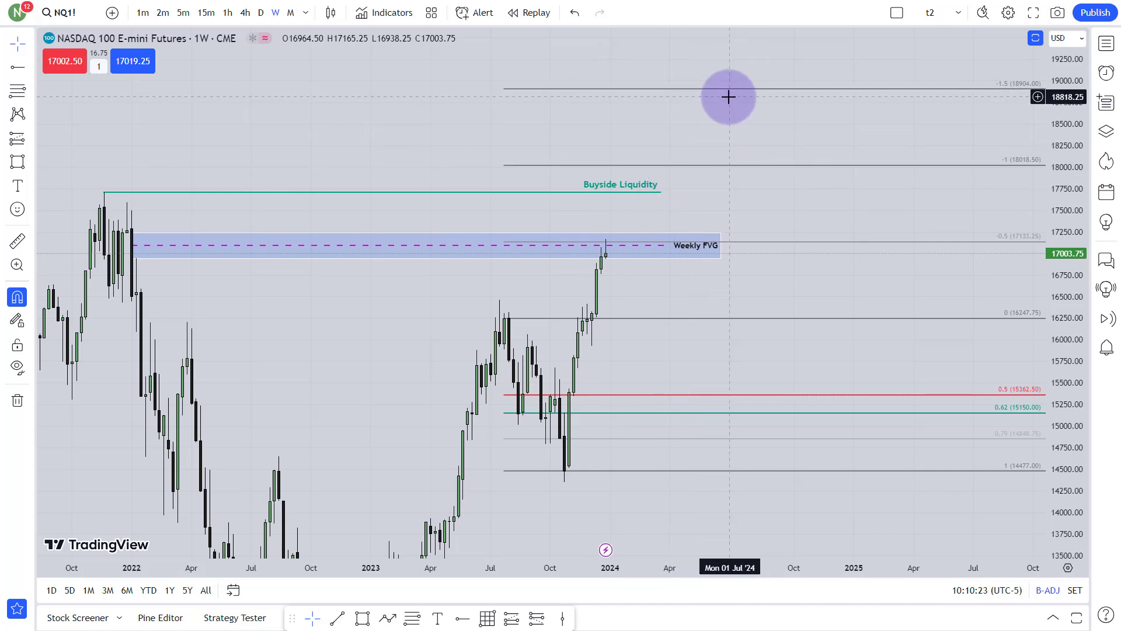
Step: Switch the chart to the daily timeframe and enlarge the latest candles together with the Weekly FVG and Daily FVG zones
left_click(260, 12)
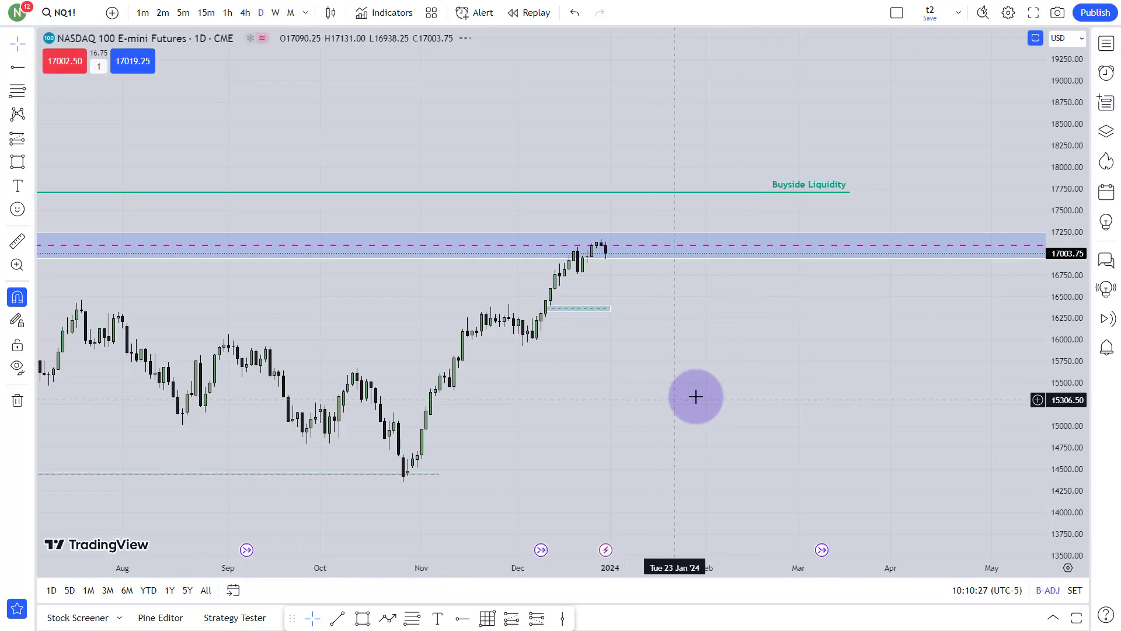
left_click_drag(1064, 443, 1106, 138)
scroll(895, 236, "up", 4)
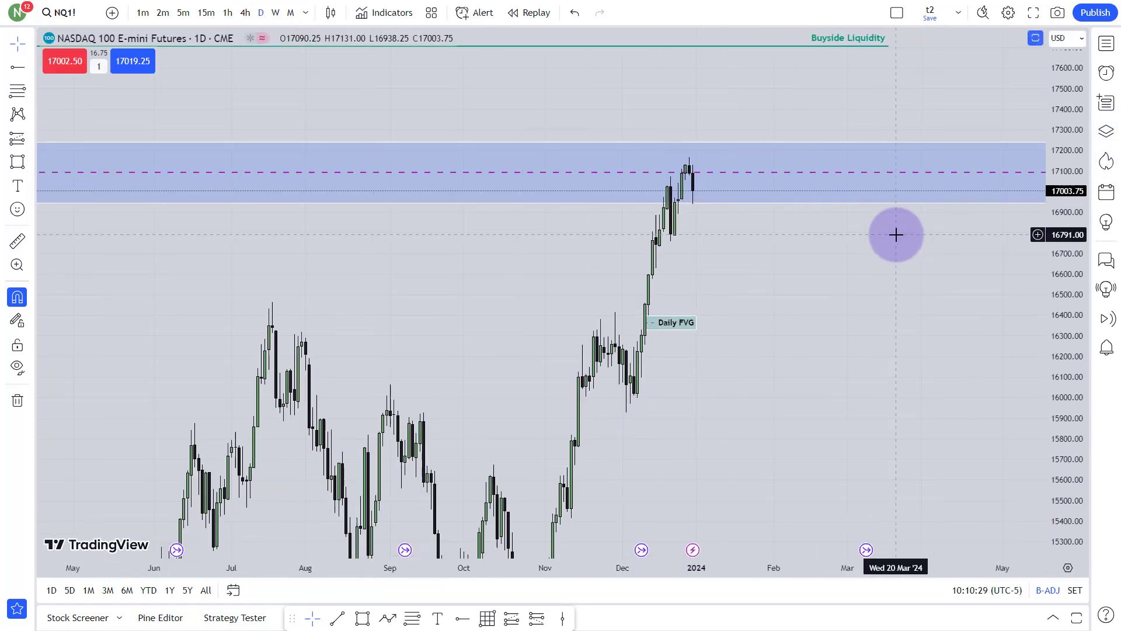
left_click_drag(639, 310, 769, 363)
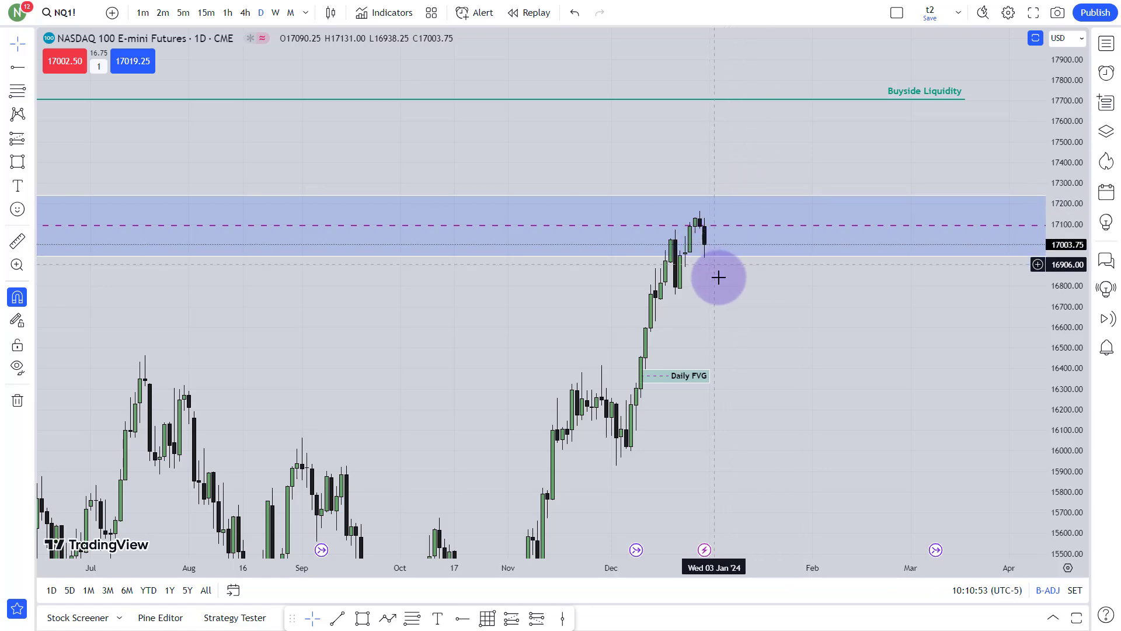
left_click_drag(718, 275, 638, 171)
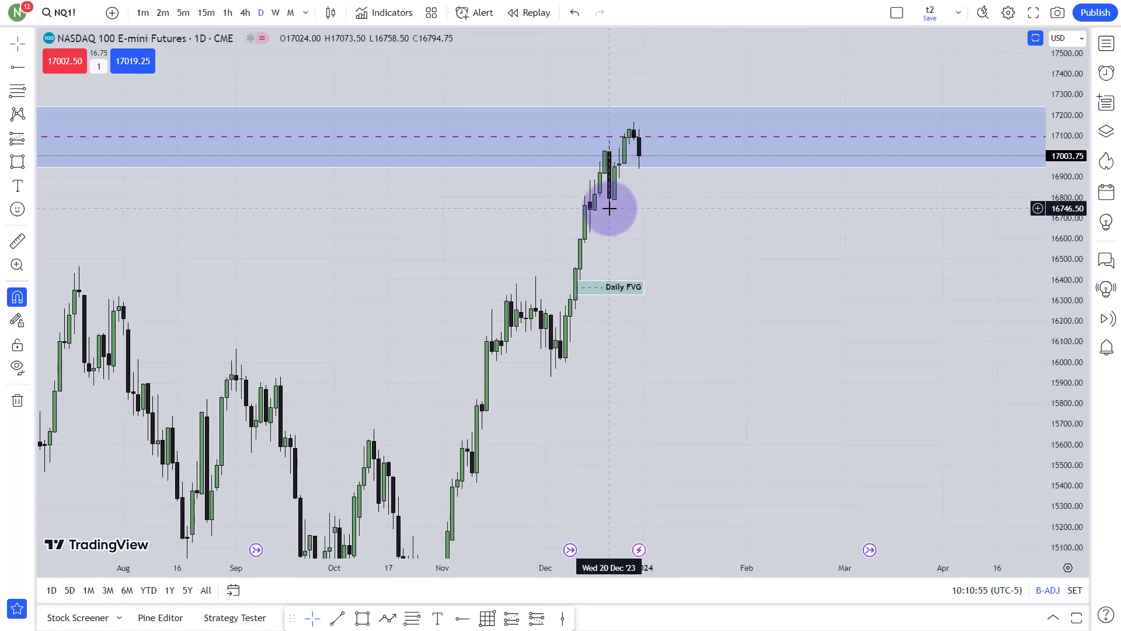
Step: Extend the end of the Daily FVG zone to about late January 2024
left_click(602, 286)
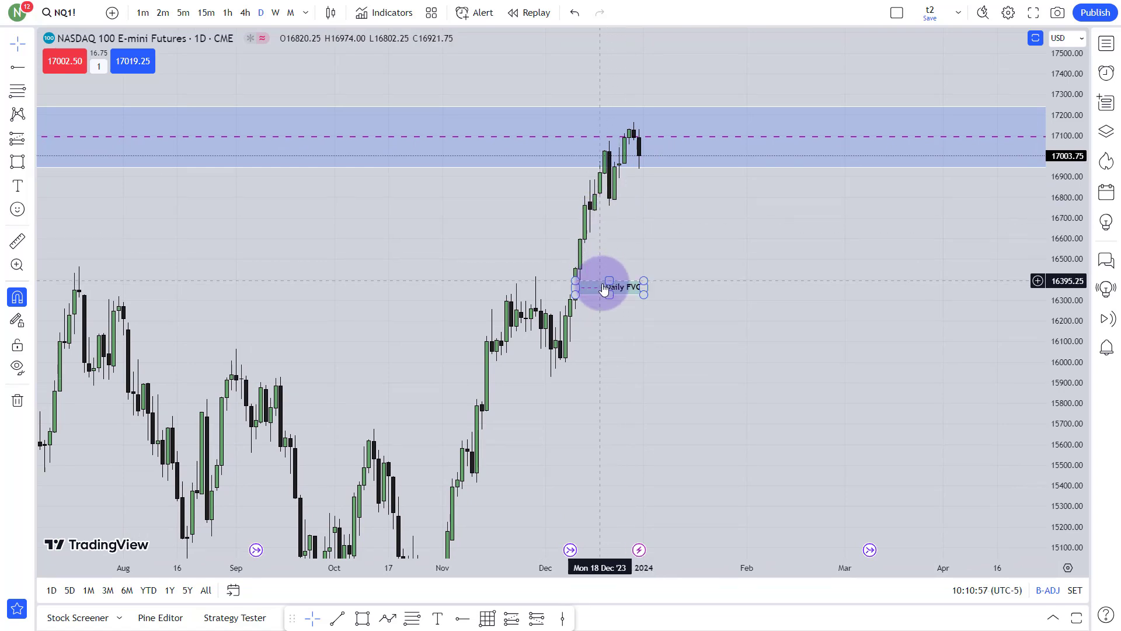
left_click_drag(645, 287, 731, 284)
left_click(823, 269)
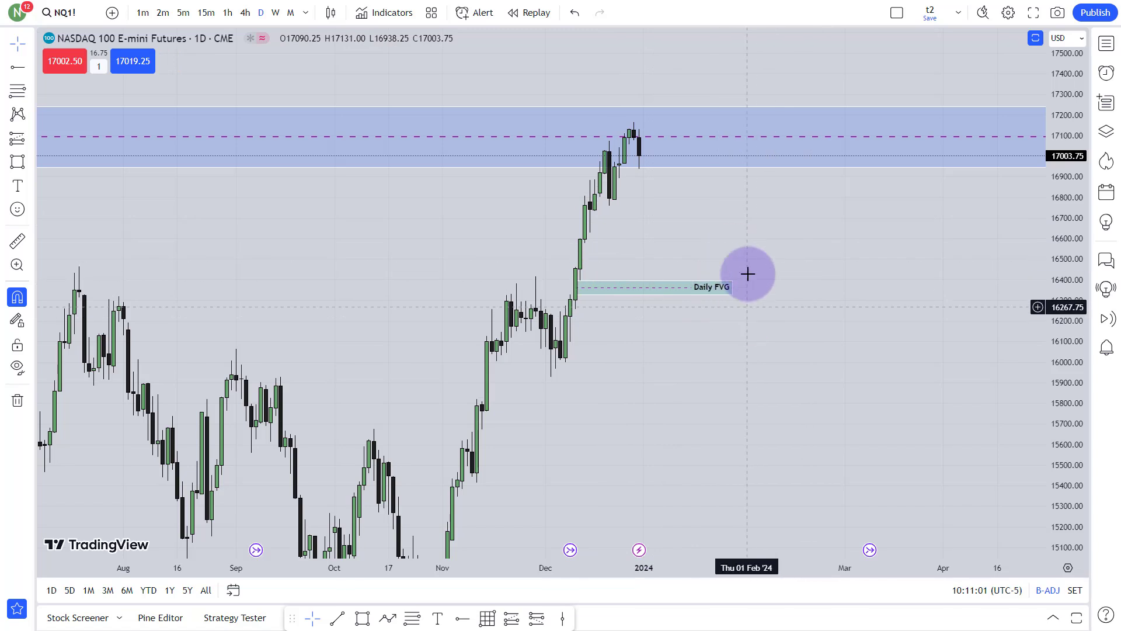
left_click(730, 284)
Step: Examine the latest daily candles within the Weekly FVG zone and their distance to the Buyside Liquidity line
left_click_drag(714, 222, 713, 245)
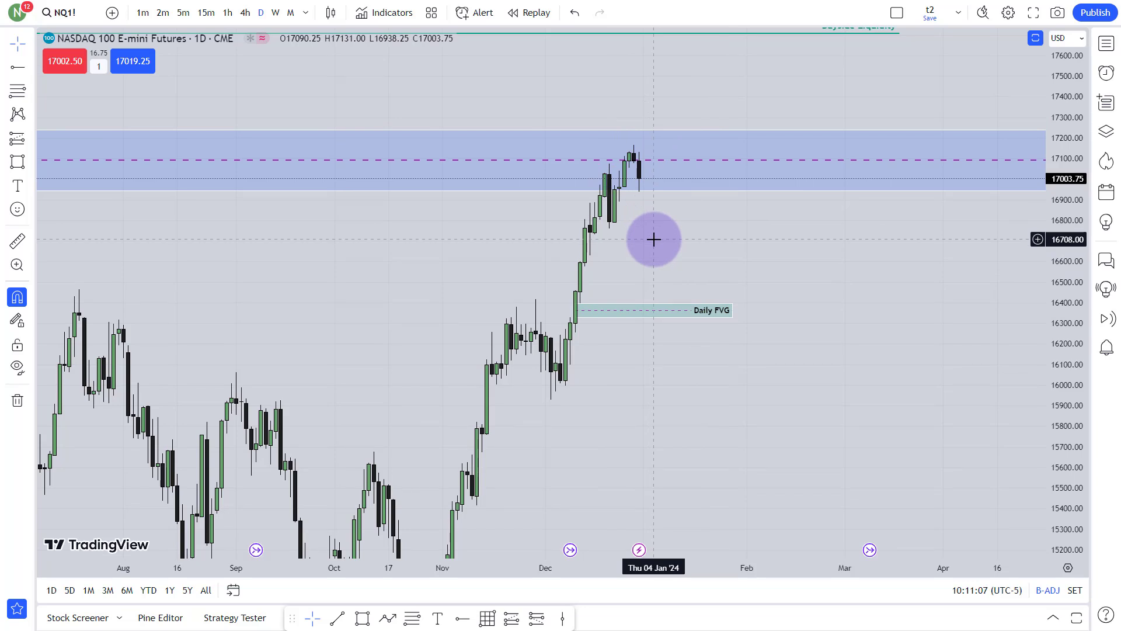
left_click_drag(653, 233, 650, 252)
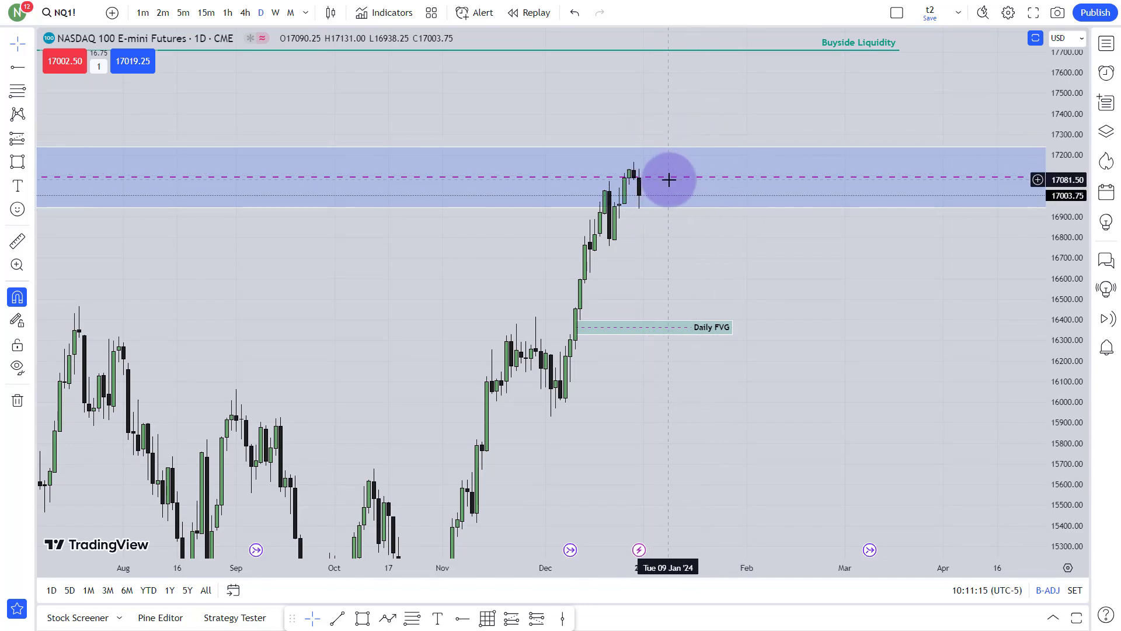
left_click_drag(682, 111, 672, 177)
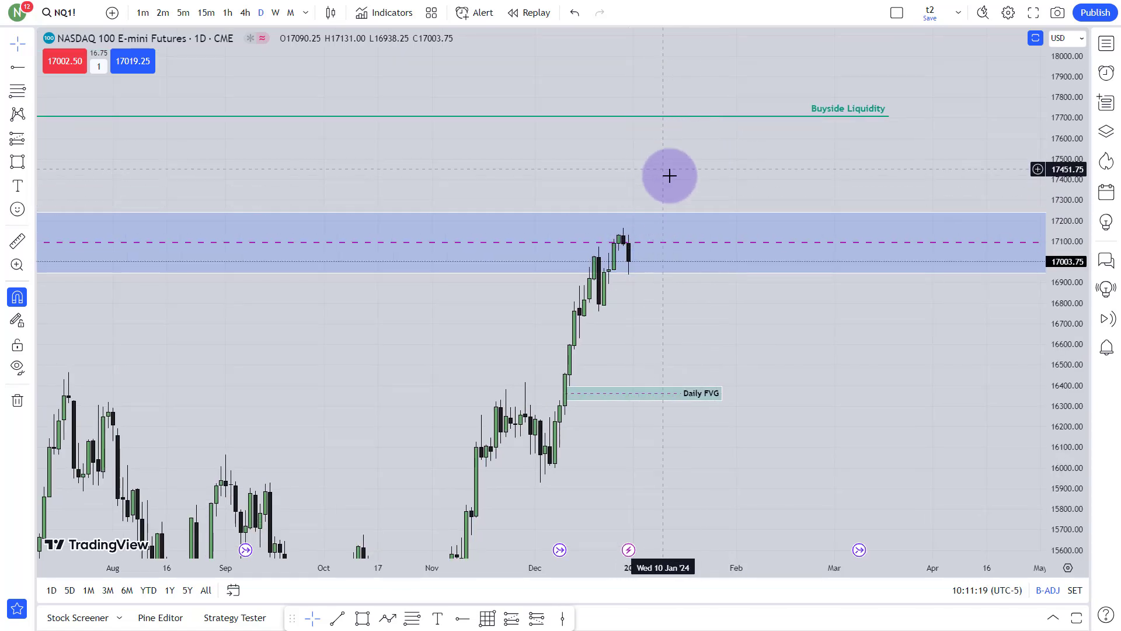
left_click(808, 116)
left_click(424, 83)
Step: Switch the chart to the 1-hour timeframe and rescale it to show the CE level and both Sellside Liquidity lines
left_click(227, 13)
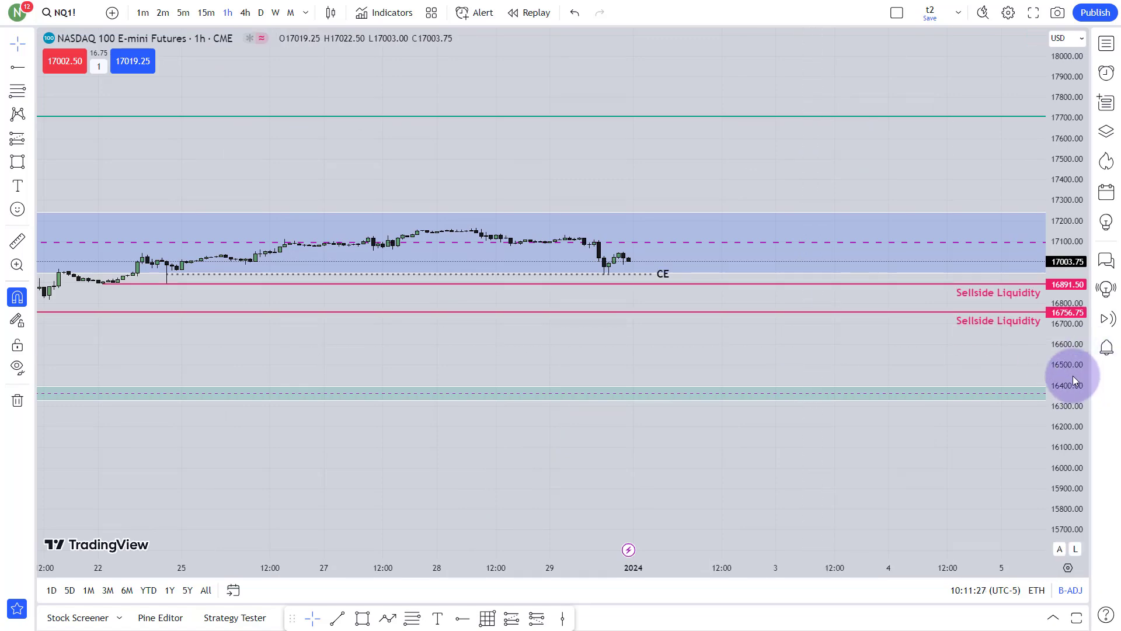
left_click_drag(1073, 376, 1039, 397)
left_click_drag(681, 461, 730, 449)
scroll(713, 508, "down", 2)
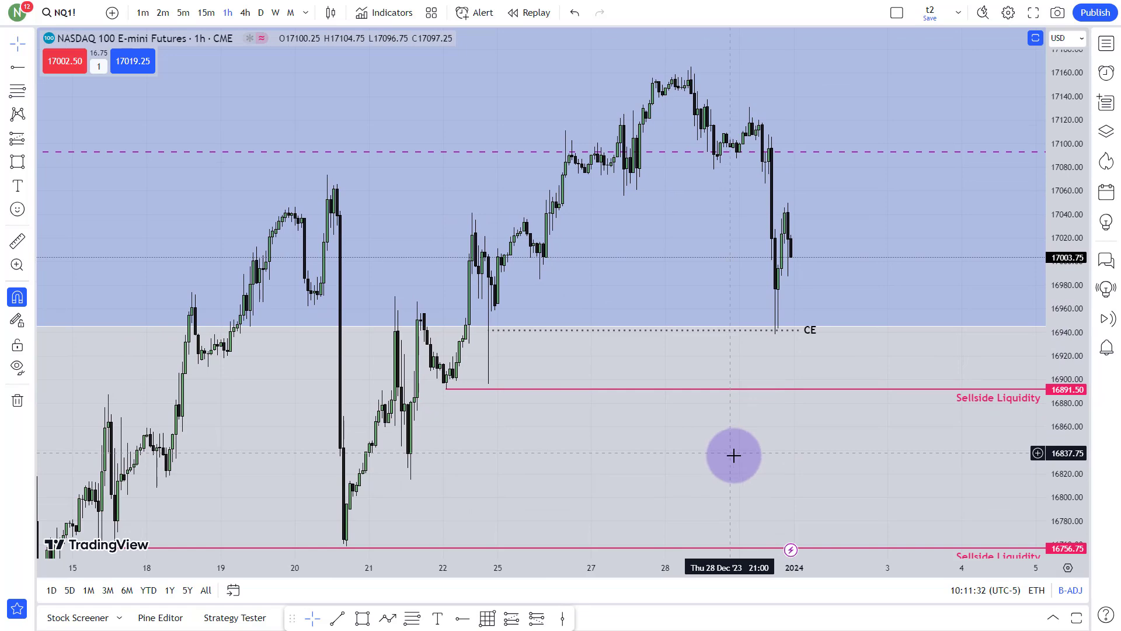
left_click_drag(1069, 217, 1078, 286)
left_click_drag(831, 450, 849, 394)
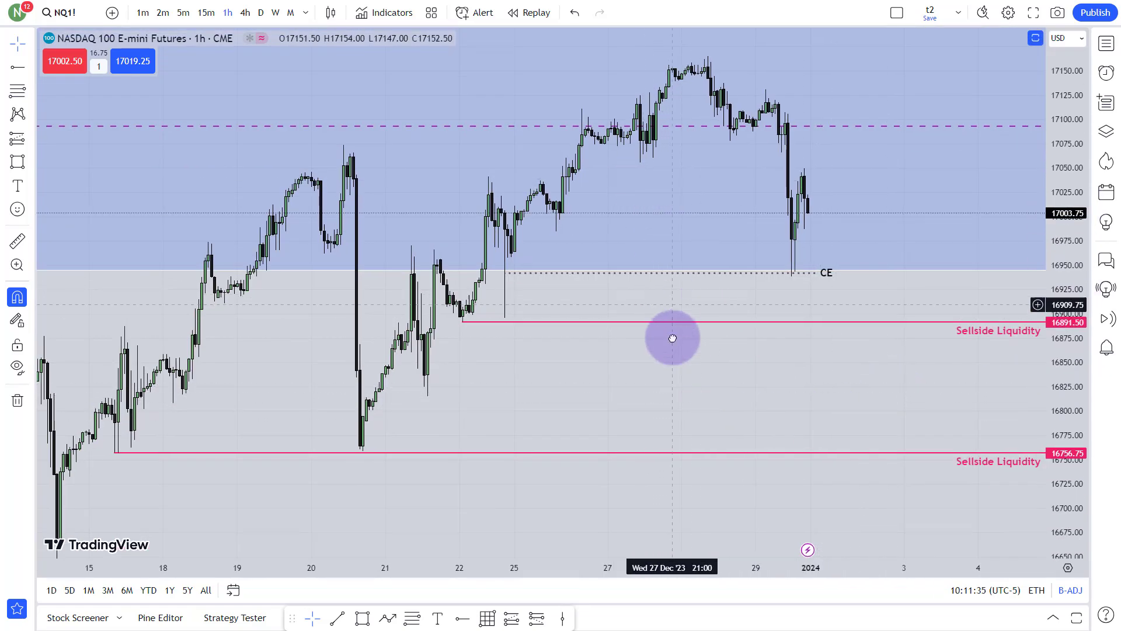
Step: Examine the hourly candles of mid to late December 2023 against the Weekly FVG midline and the CE level of the 22 December wick
left_click_drag(673, 304, 670, 354)
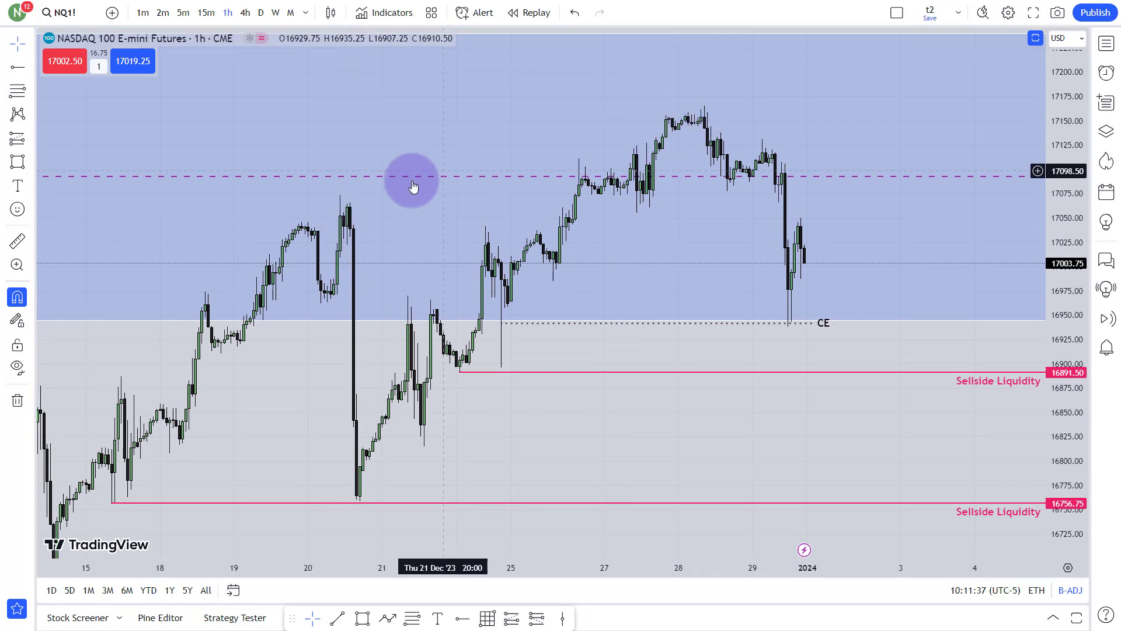
scroll(730, 199, "down", 2)
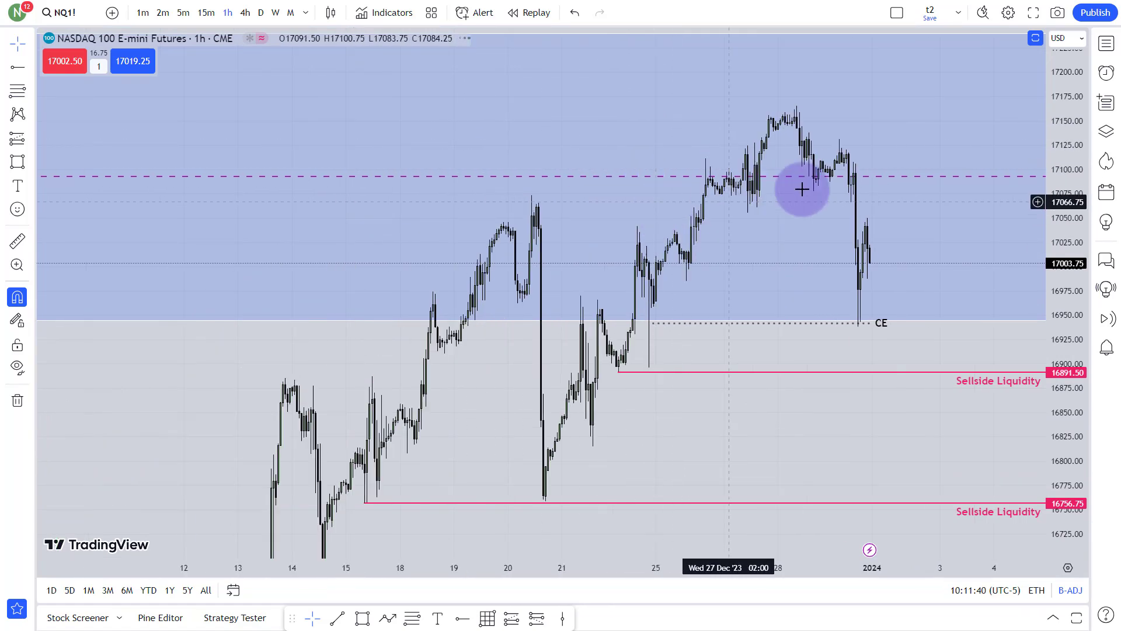
scroll(803, 218, "up", 2)
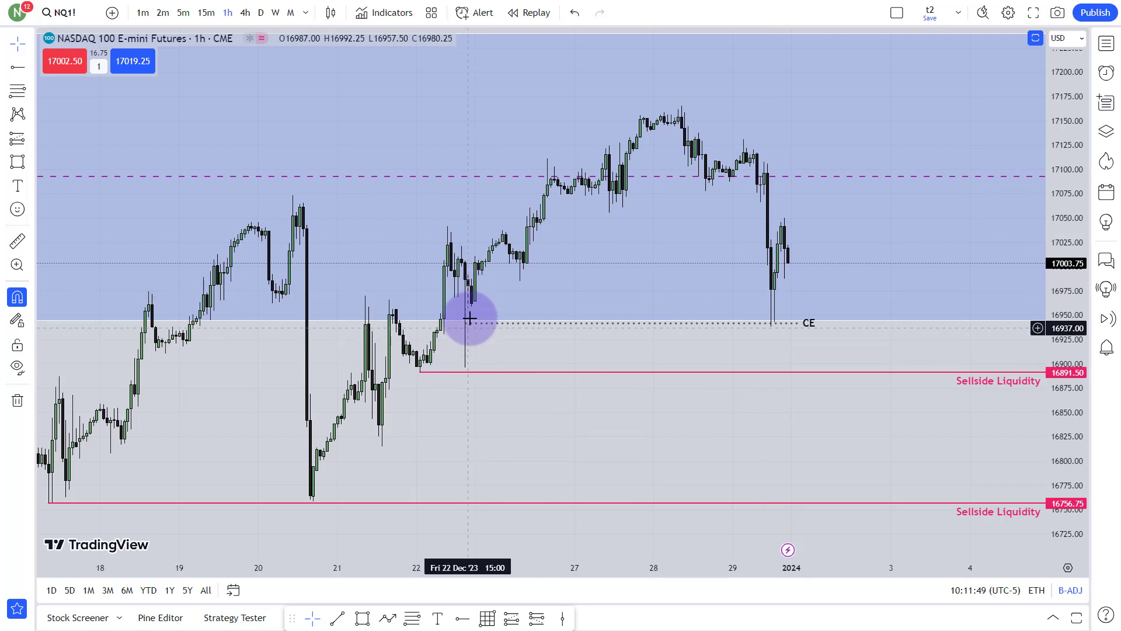
left_click_drag(469, 319, 615, 348)
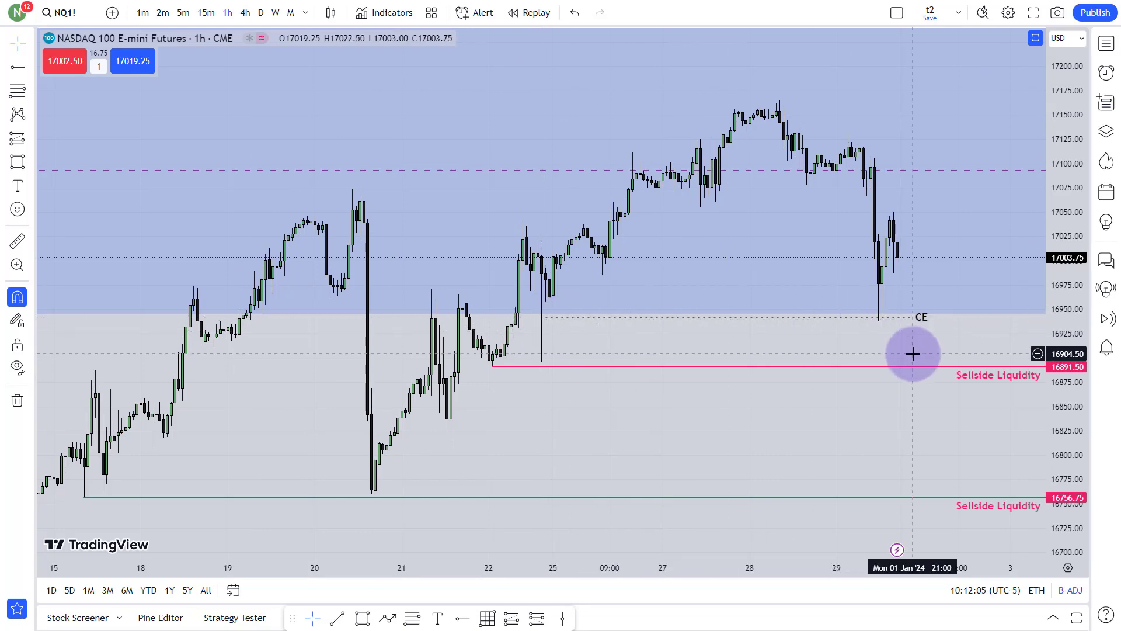
left_click_drag(914, 353, 857, 348)
scroll(857, 349, "up", 2)
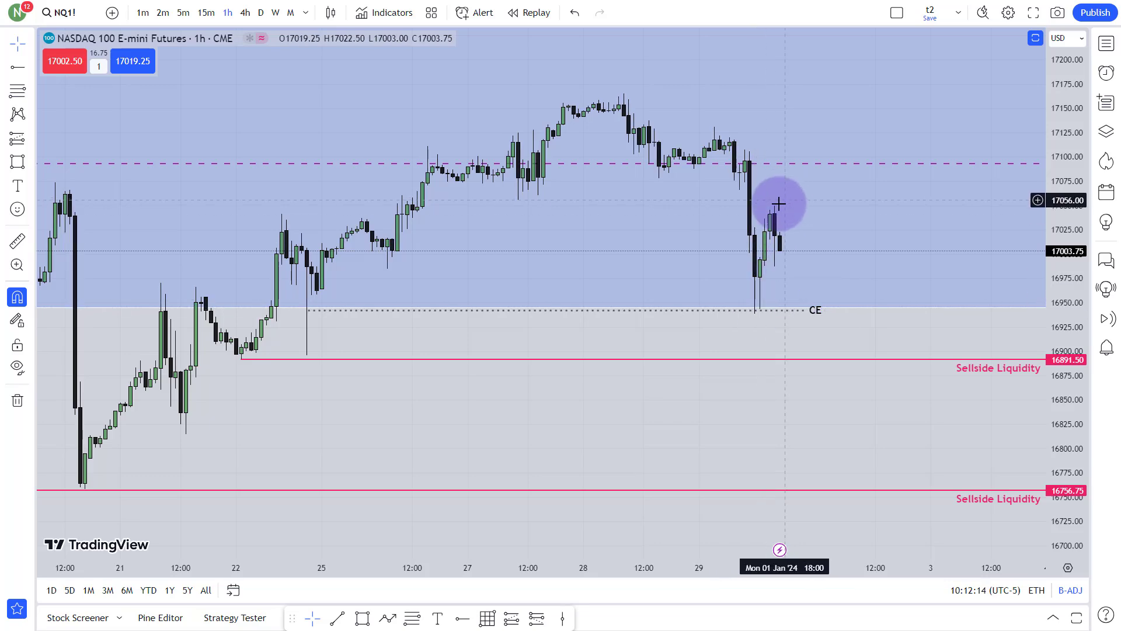
Step: Check the Sellside Liquidity lines at 16891.50 and 16756.75 and the Daily FVG zone below them against the hourly lows
left_click_drag(796, 338, 806, 247)
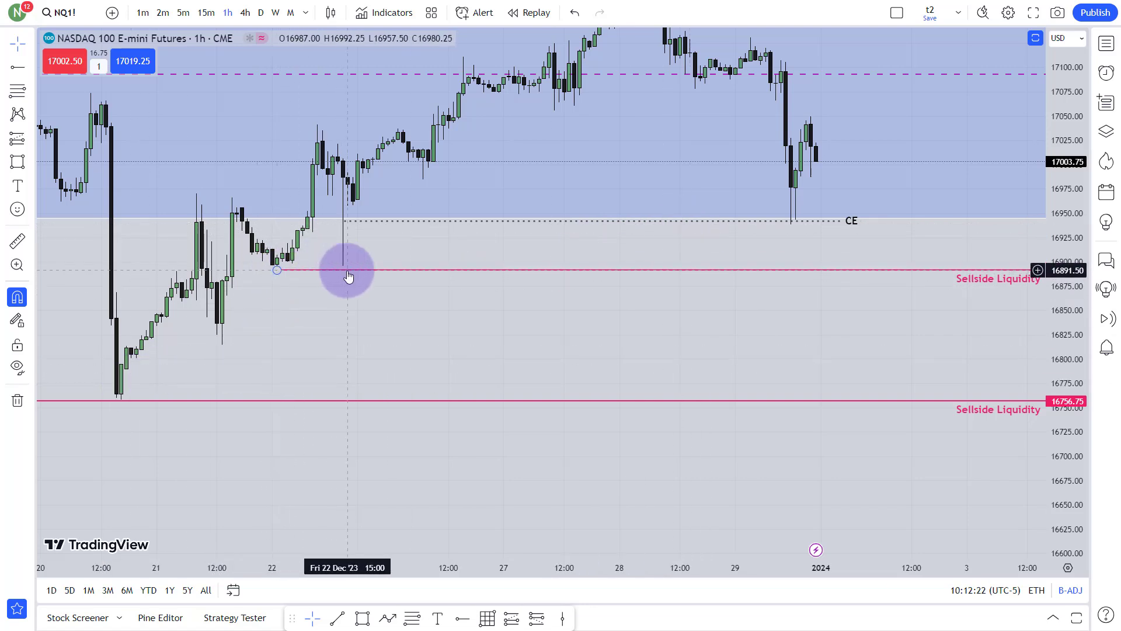
scroll(446, 358, "down", 3)
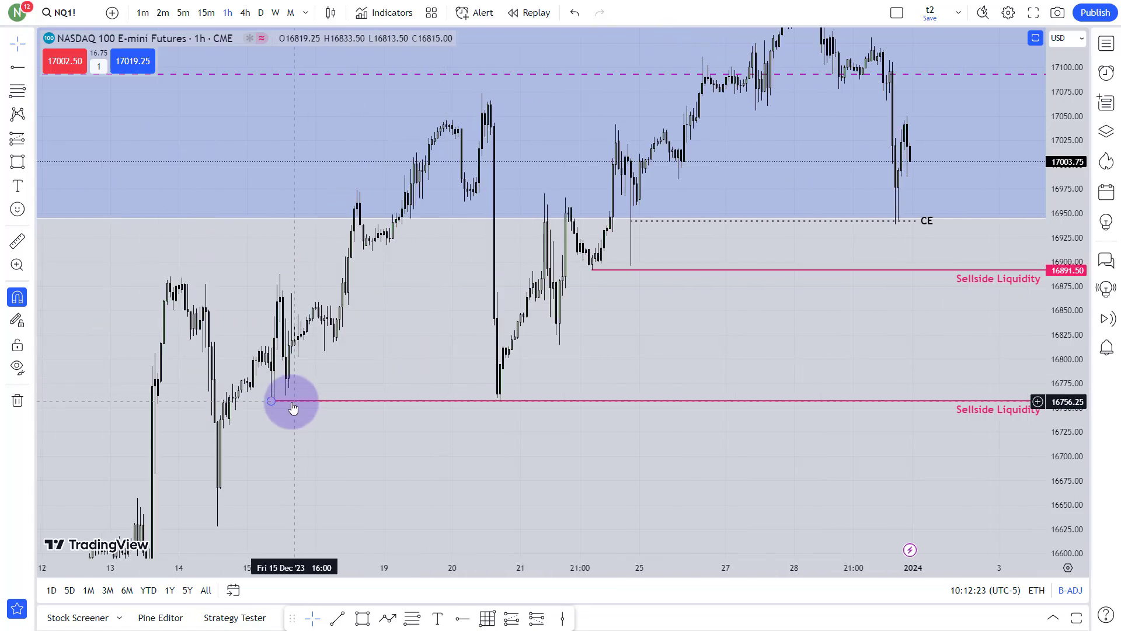
left_click_drag(593, 465, 654, 202)
left_click_drag(587, 363, 666, 175)
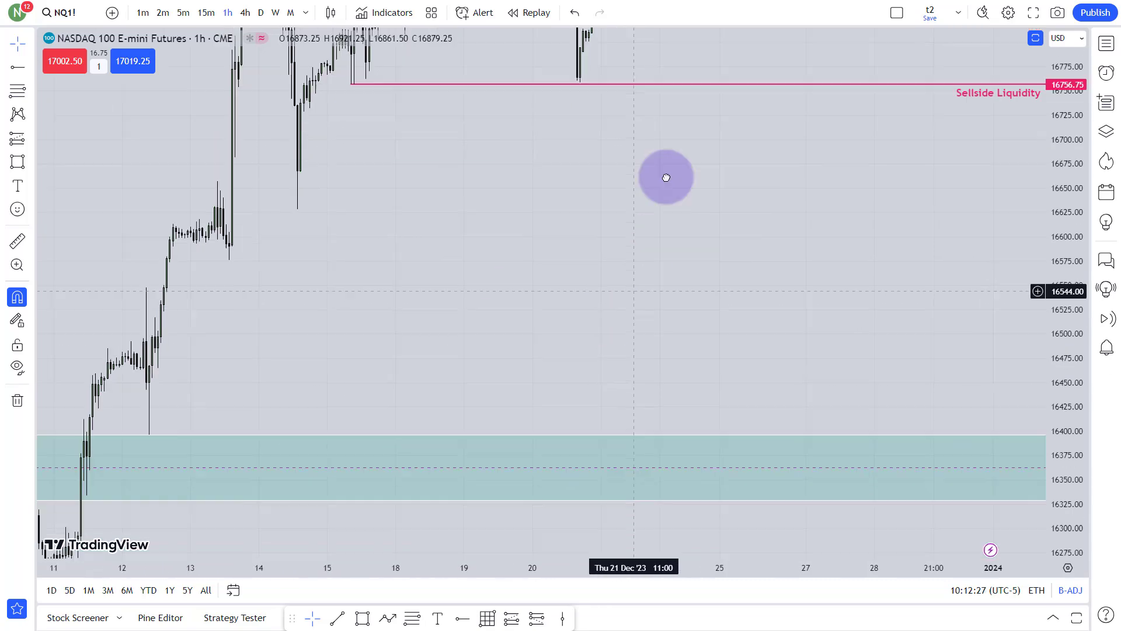
left_click_drag(800, 150, 664, 363)
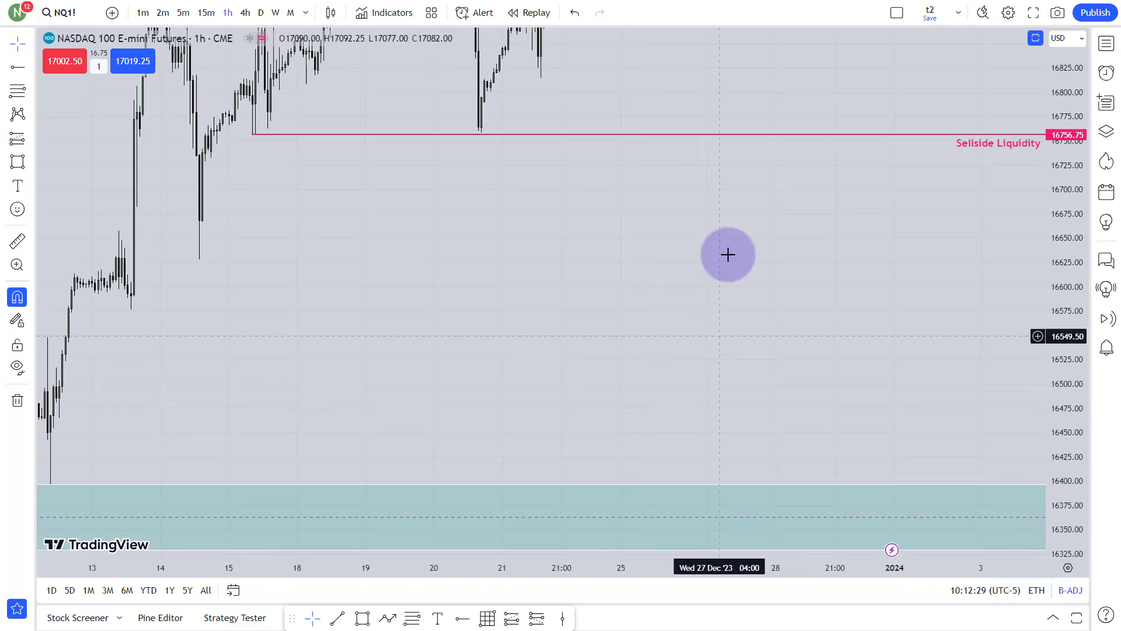
left_click_drag(694, 247, 630, 467)
scroll(650, 454, "up", 1)
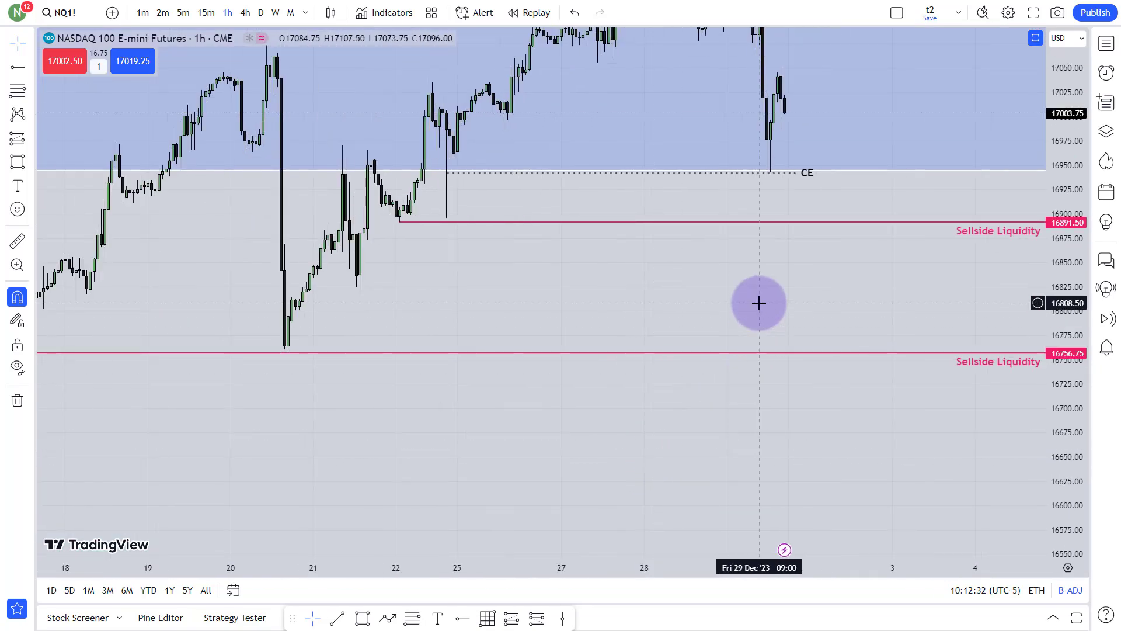
Step: Examine the hourly drop from the 28 December high through the Weekly FVG midline, relative to the CE level and both Sellside Liquidity lines
scroll(763, 248, "up", 1)
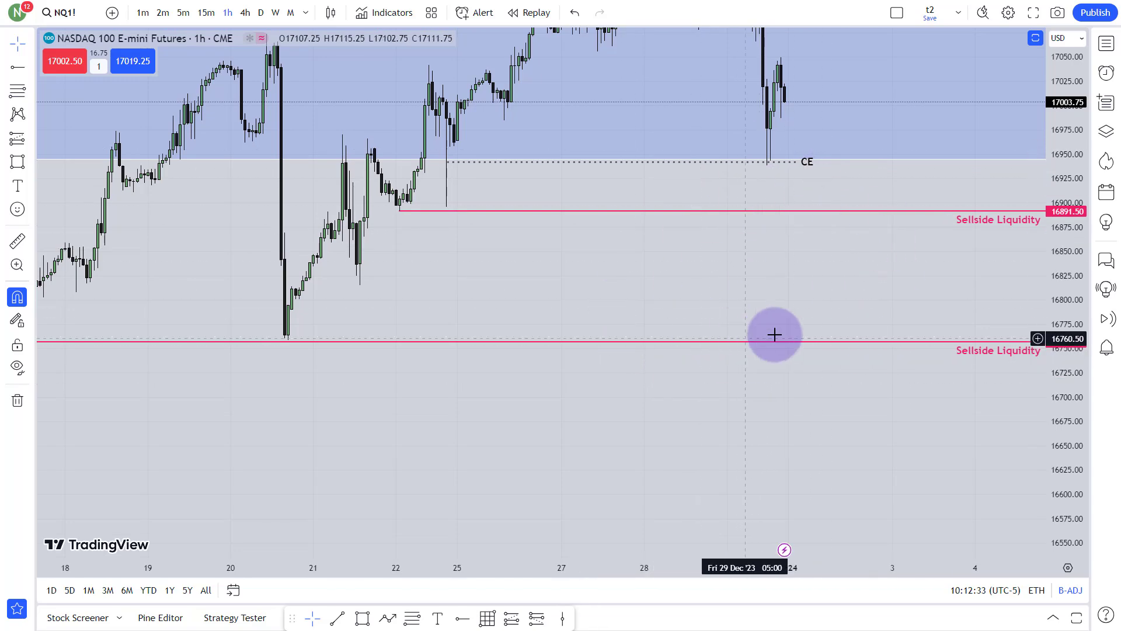
left_click_drag(871, 279, 849, 390)
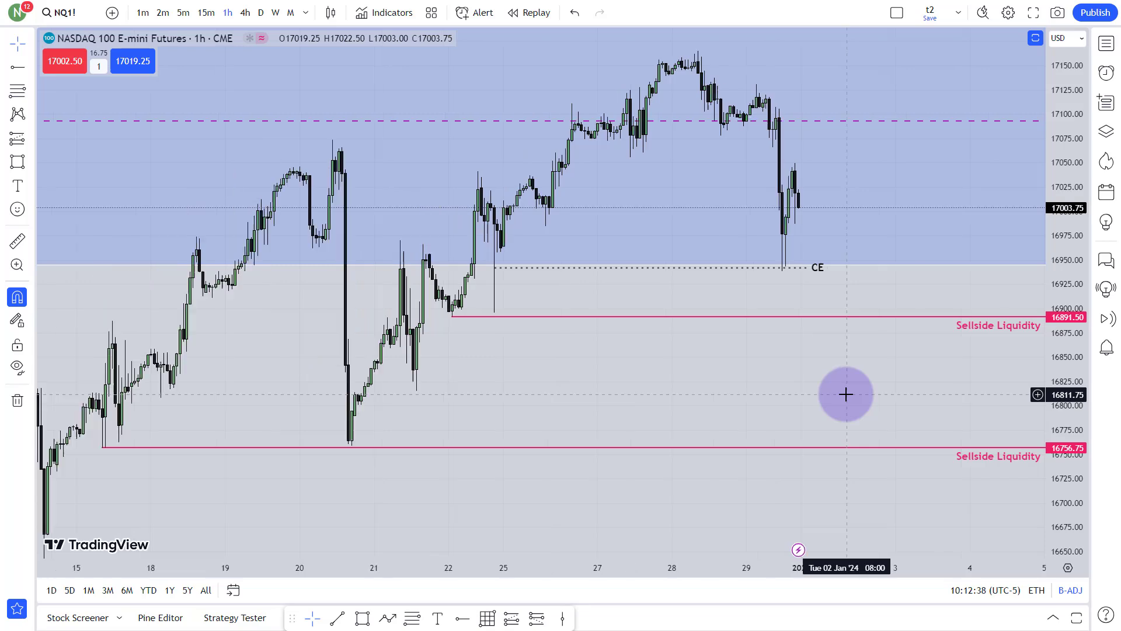
left_click_drag(806, 183, 749, 192)
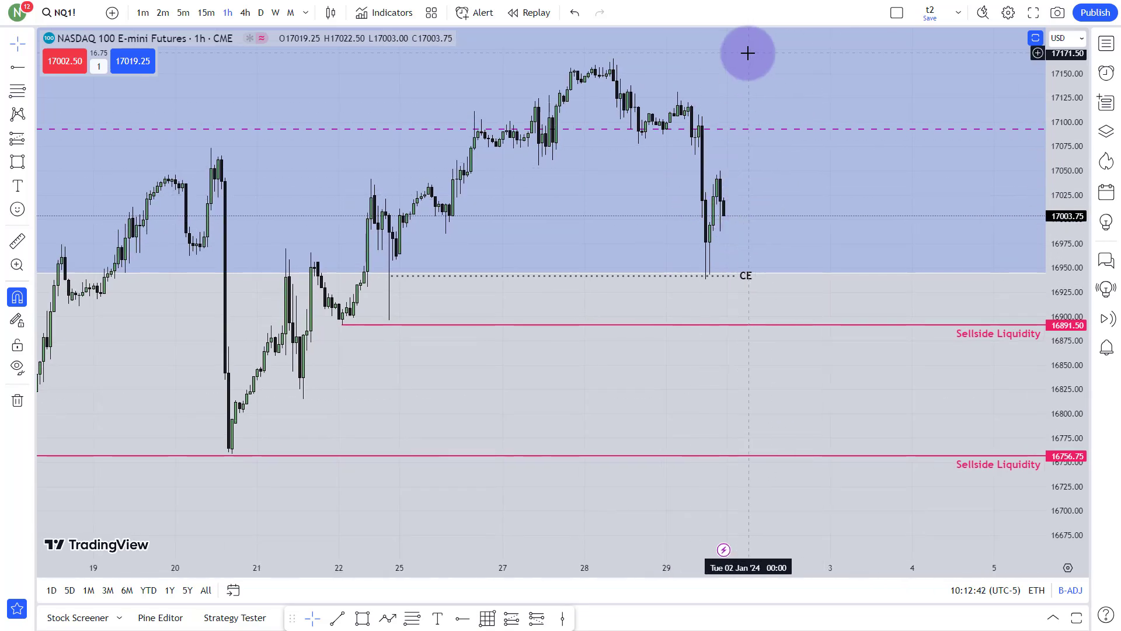
left_click_drag(746, 53, 728, 247)
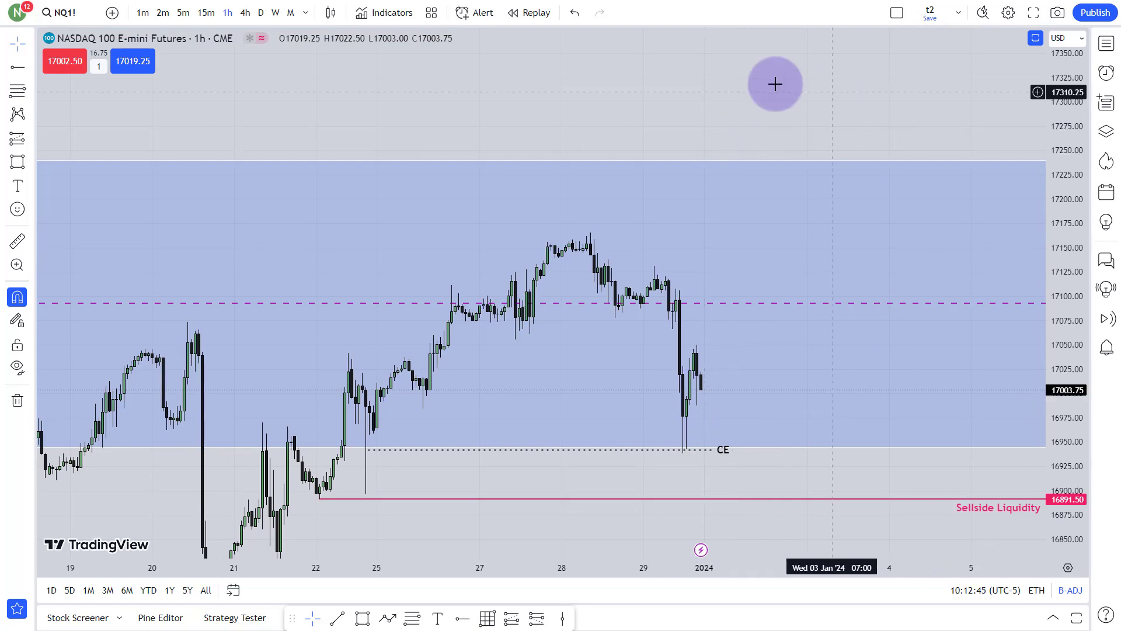
left_click_drag(701, 265, 712, 117)
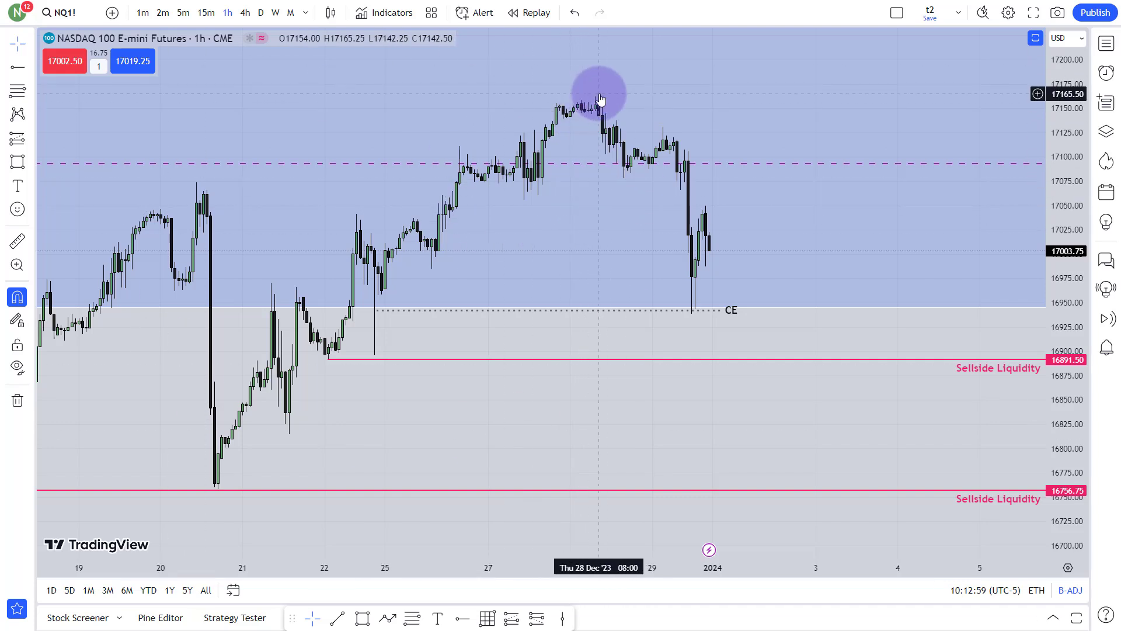
scroll(602, 104, "down", 3)
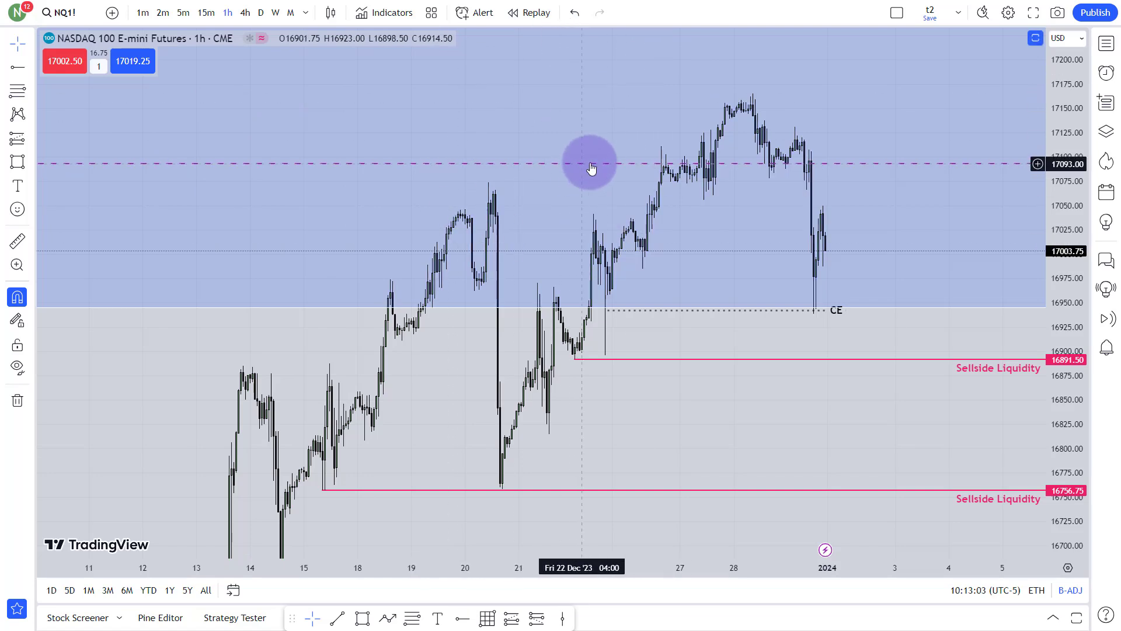
left_click_drag(893, 127, 881, 166)
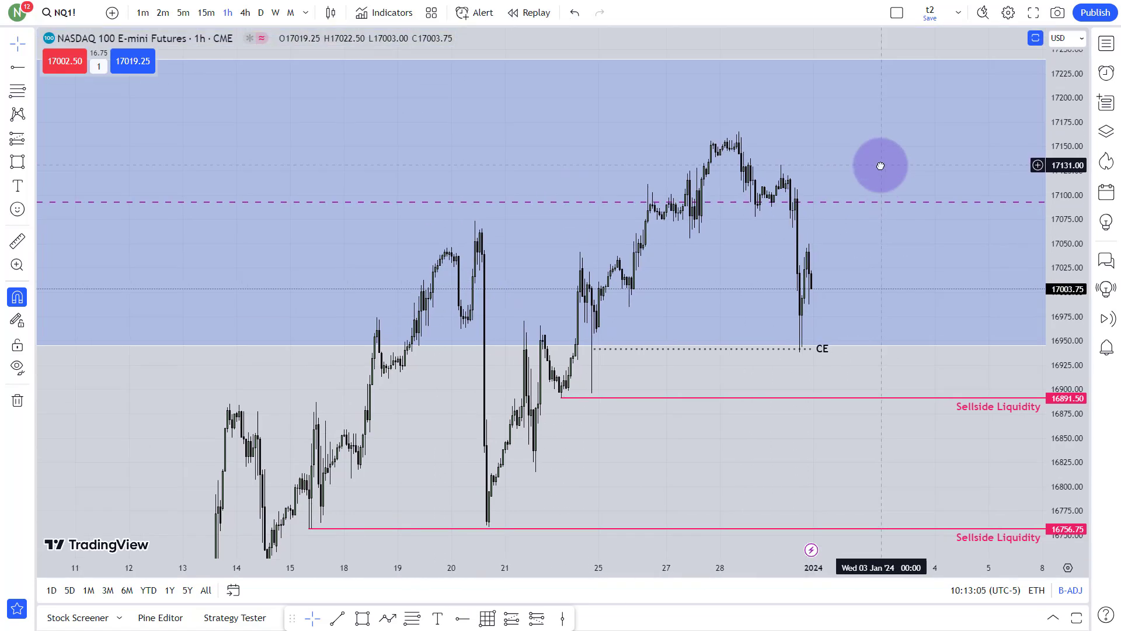
scroll(881, 166, "up", 2)
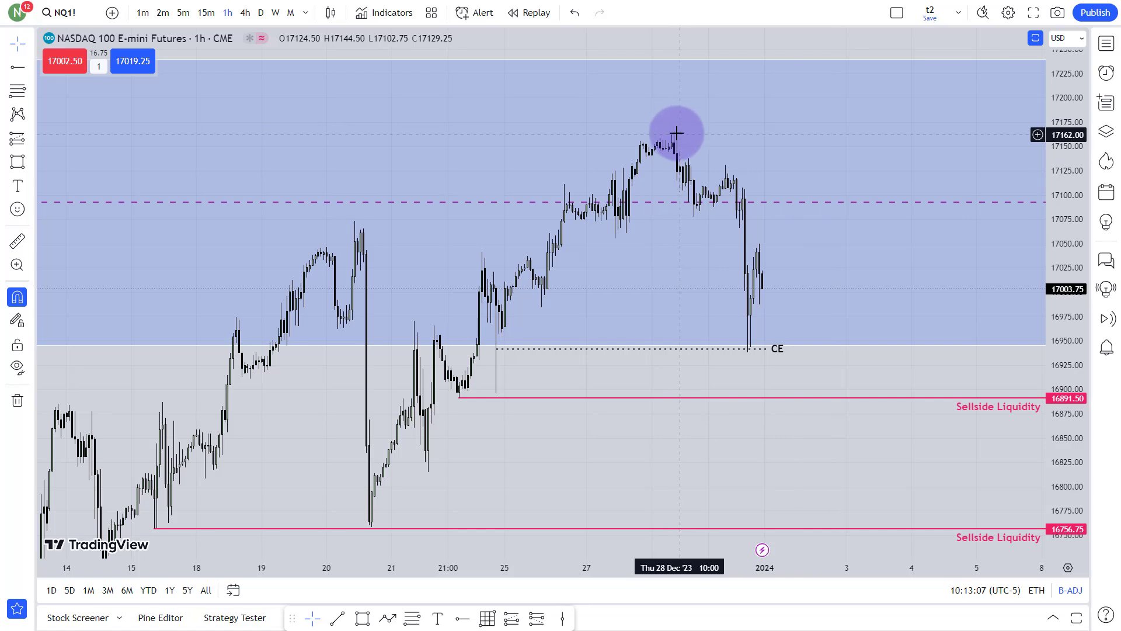
scroll(760, 146, "up", 2)
left_click_drag(743, 156, 745, 68)
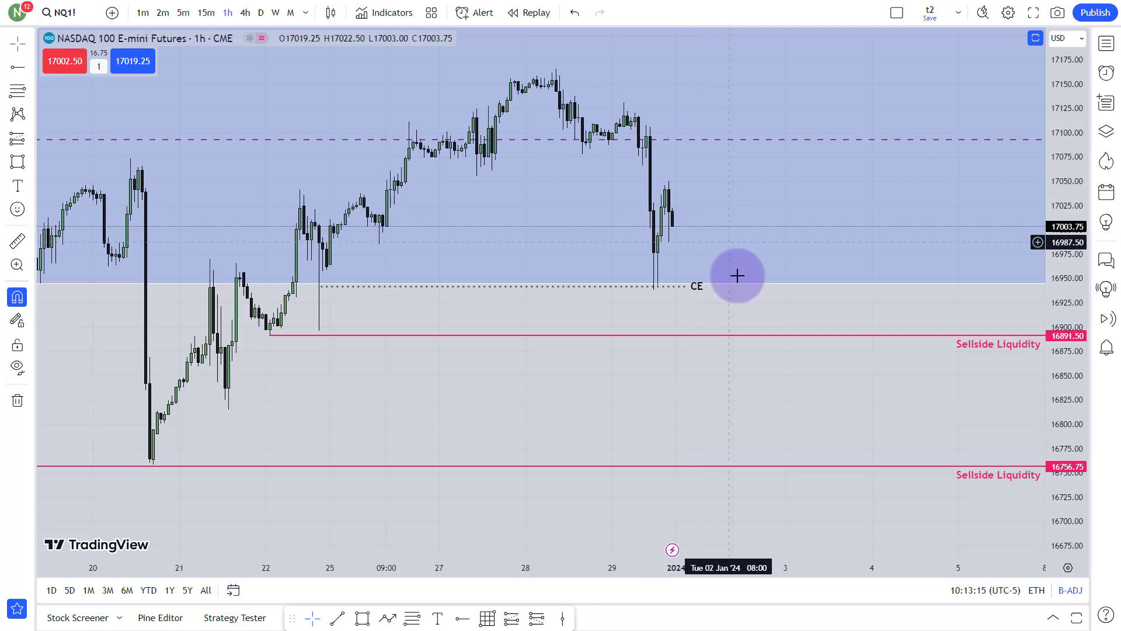
left_click_drag(762, 352, 766, 260)
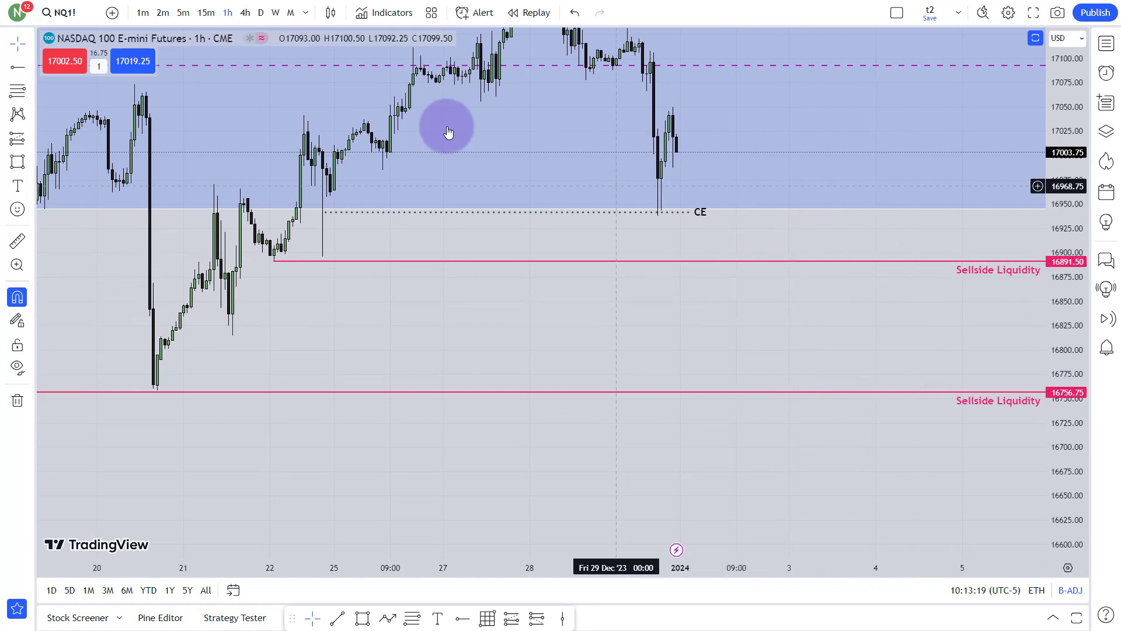
Step: Switch the chart to the 15-minute timeframe and rescale it to show the NDOG lines, 15 min FVG zones and CE level
left_click(207, 17)
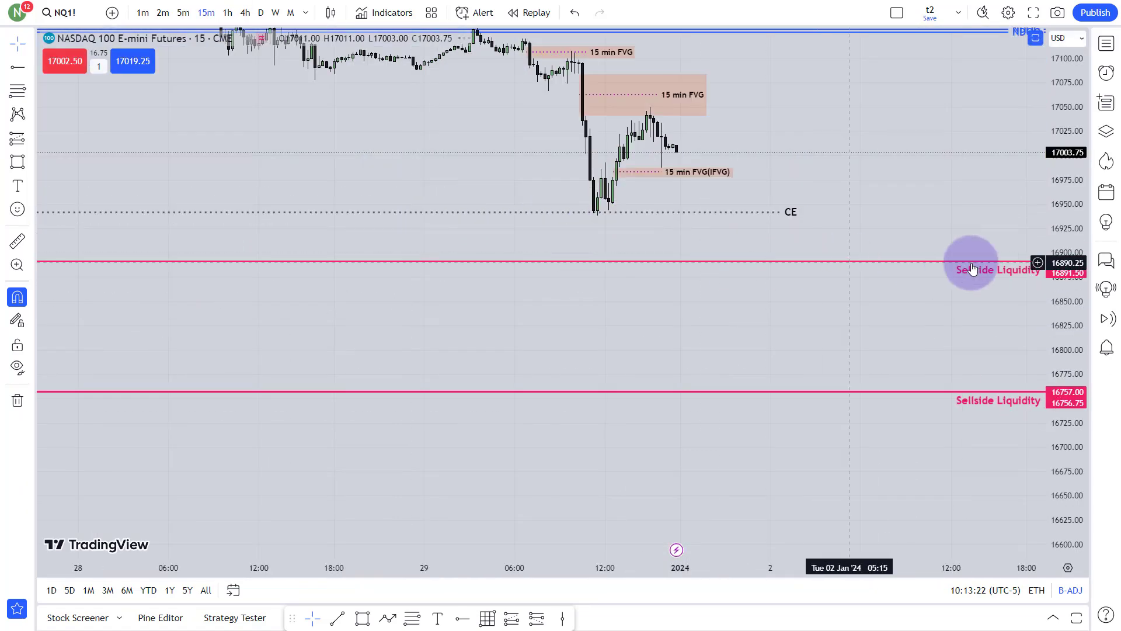
double_click(1060, 254)
mouse_move(1061, 254)
left_mouse_down()
mouse_move(1061, 231)
mouse_move(1062, 252)
left_mouse_up()
left_click_drag(853, 335, 906, 268)
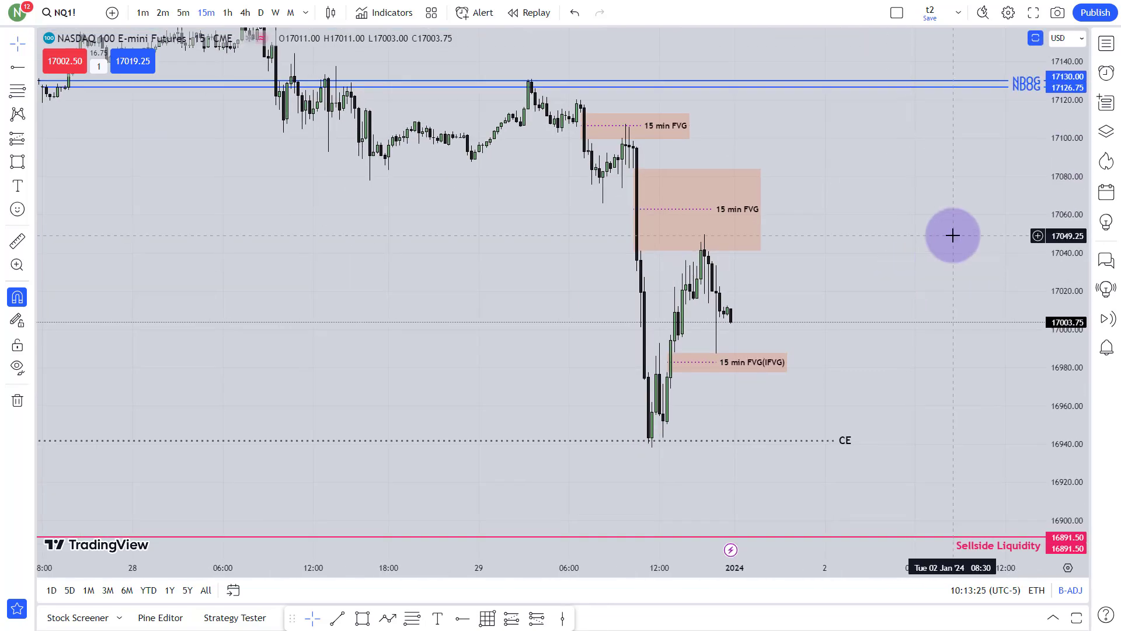
scroll(951, 232, "down", 1)
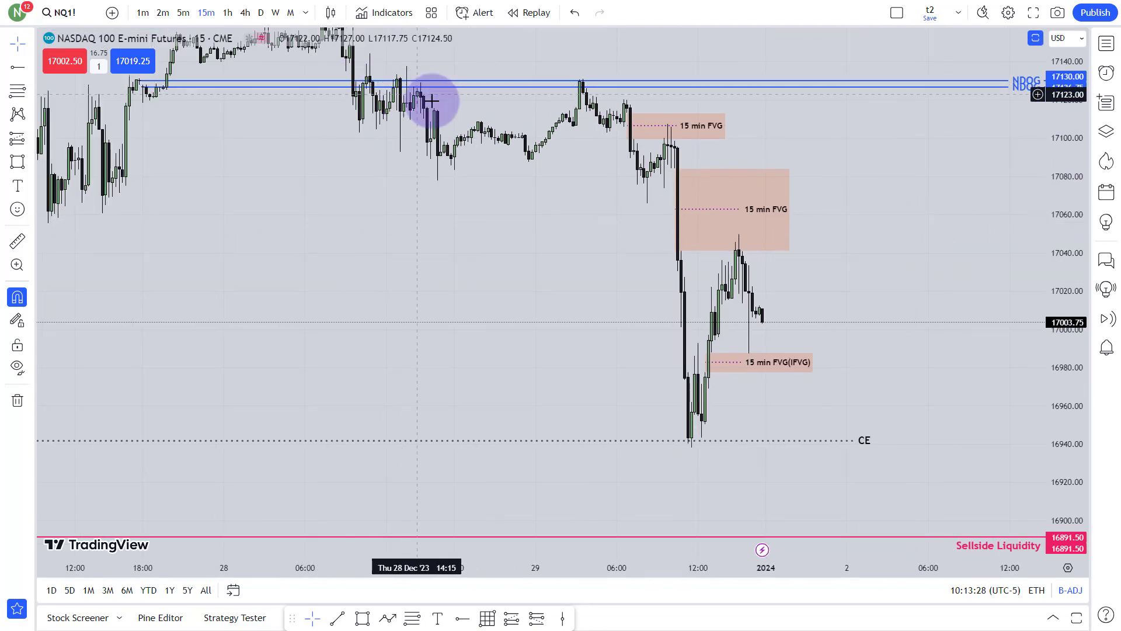
Step: Examine the 15-minute candles of 28 and 29 December against the two NDOG lines and the uppermost 15 min FVG
left_click_drag(320, 204, 335, 283)
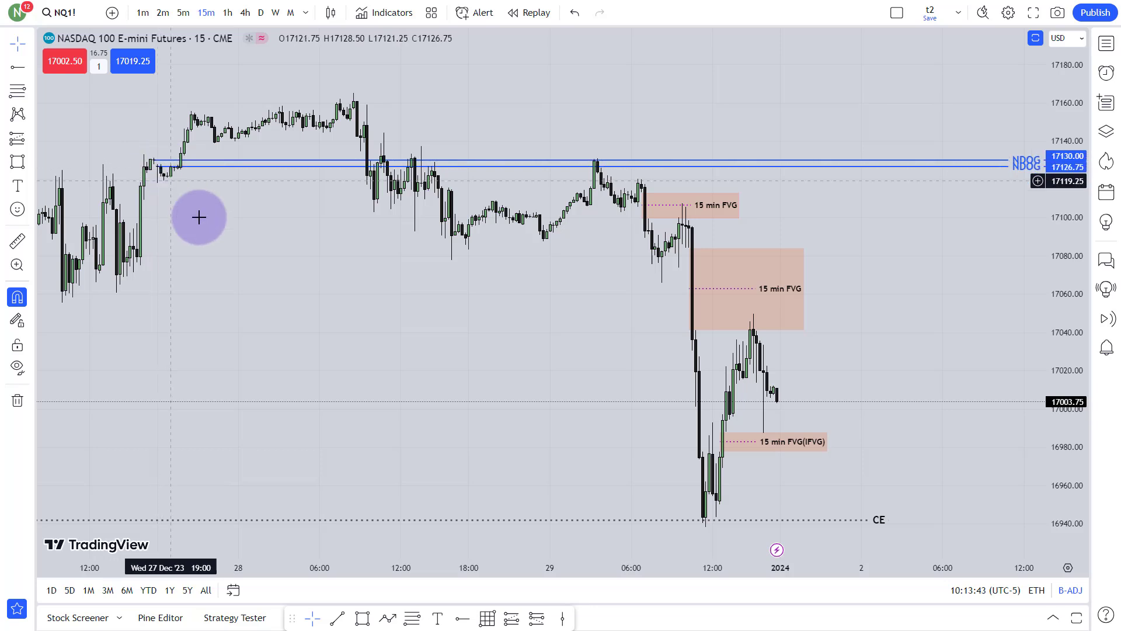
left_click_drag(195, 218, 147, 236)
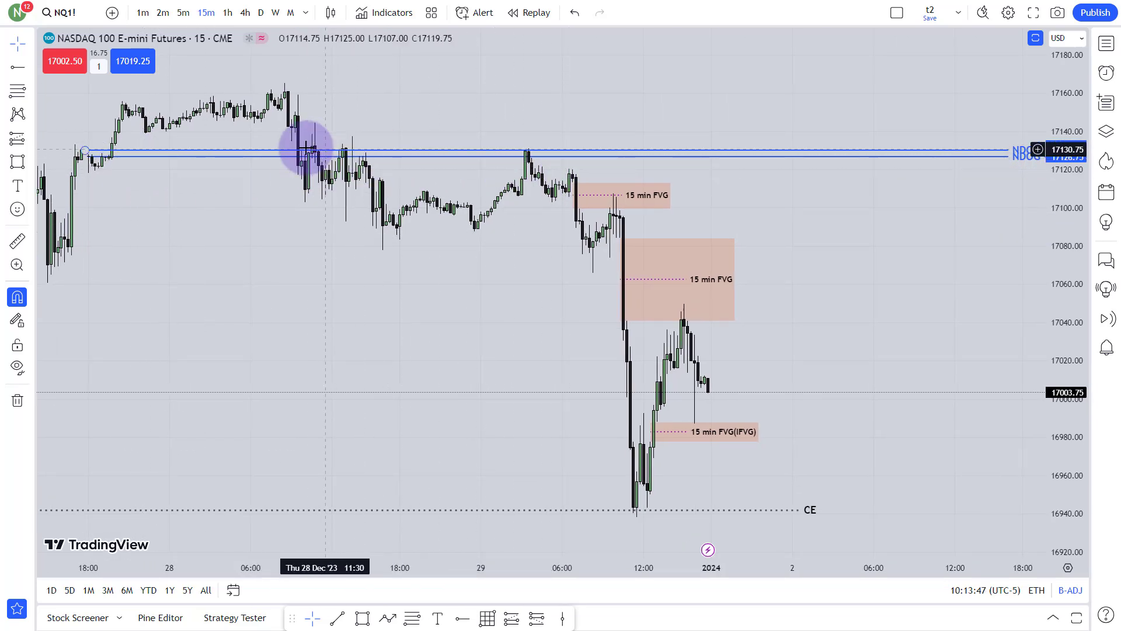
mouse_move(305, 148)
left_mouse_down()
mouse_move(321, 235)
mouse_move(302, 169)
left_mouse_up()
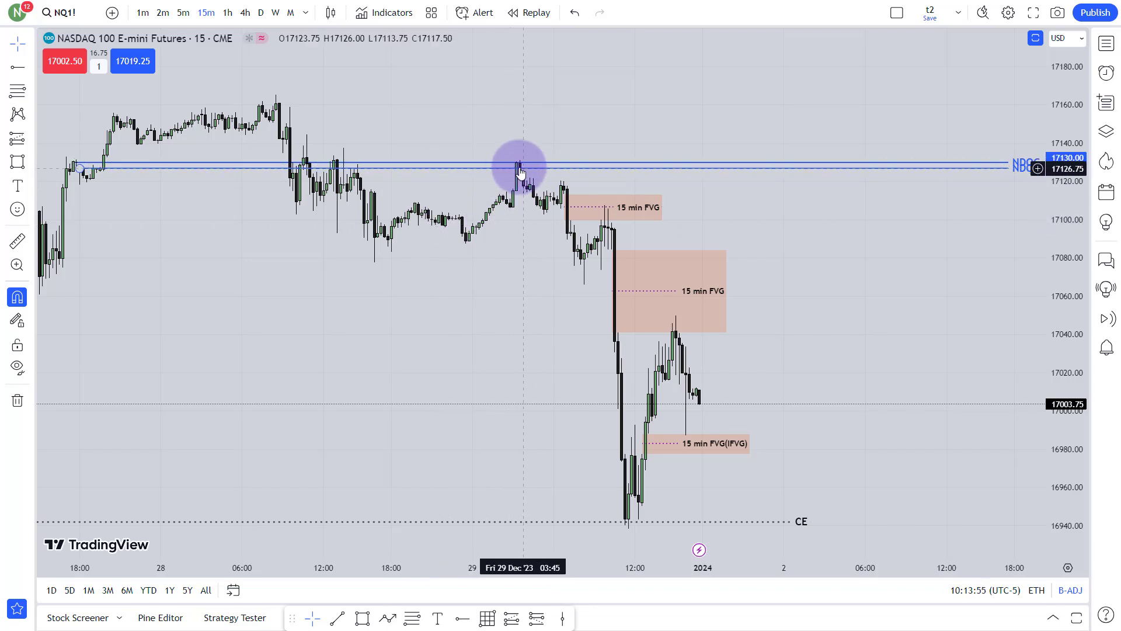
left_click_drag(751, 225, 576, 162)
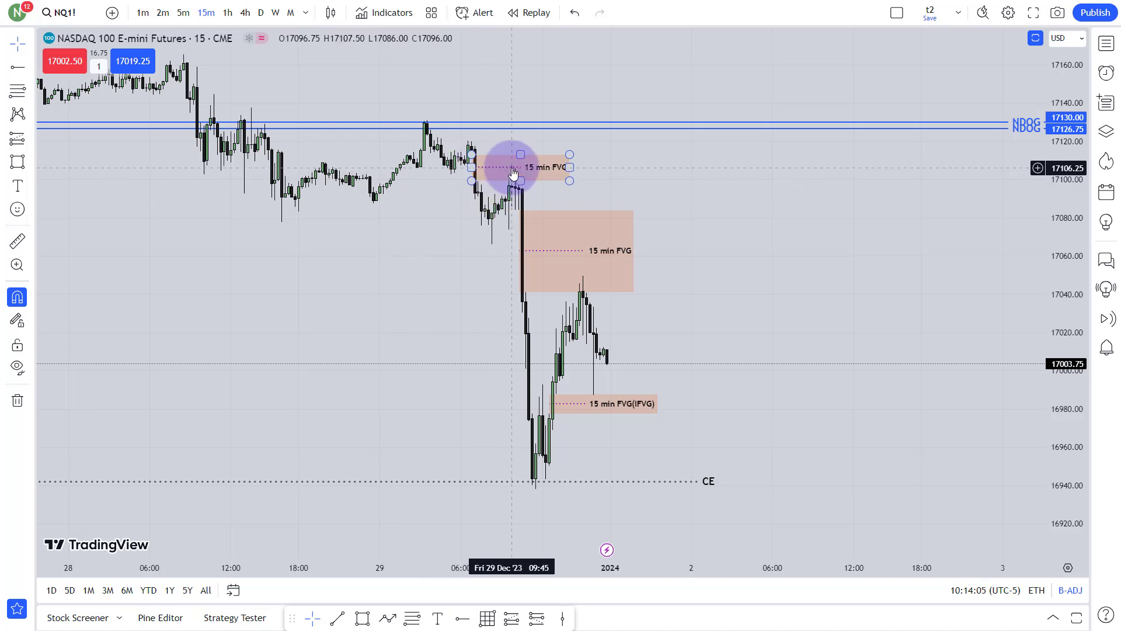
left_click_drag(663, 193, 646, 138)
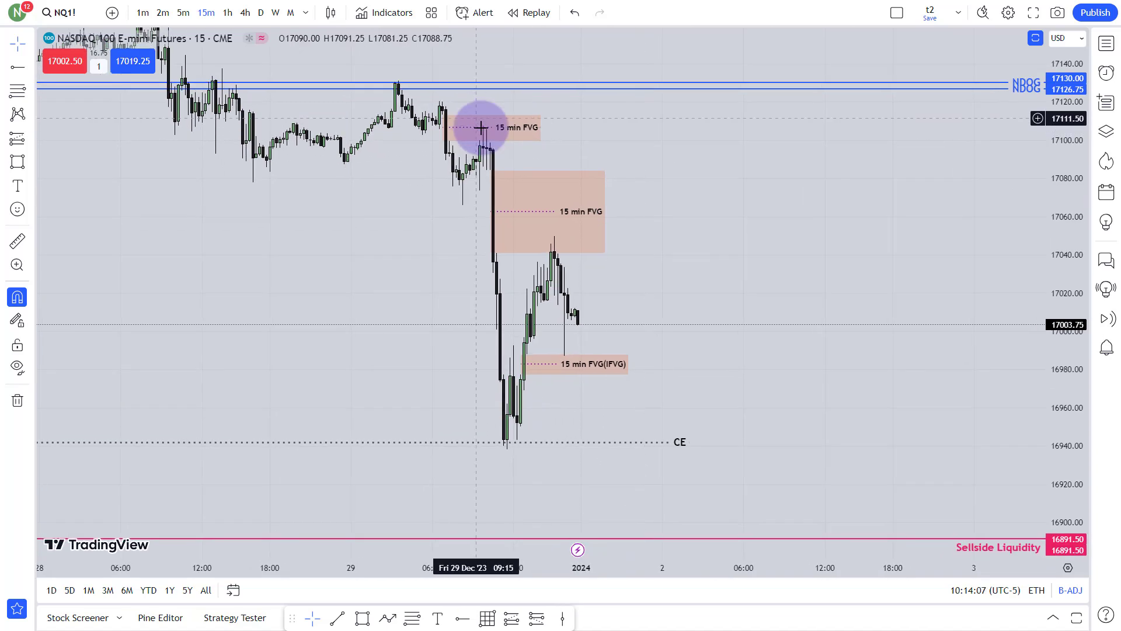
Step: Trace the CE level from the 22 December wick to the 29 December low on the 15-minute chart
scroll(713, 353, "down", 3)
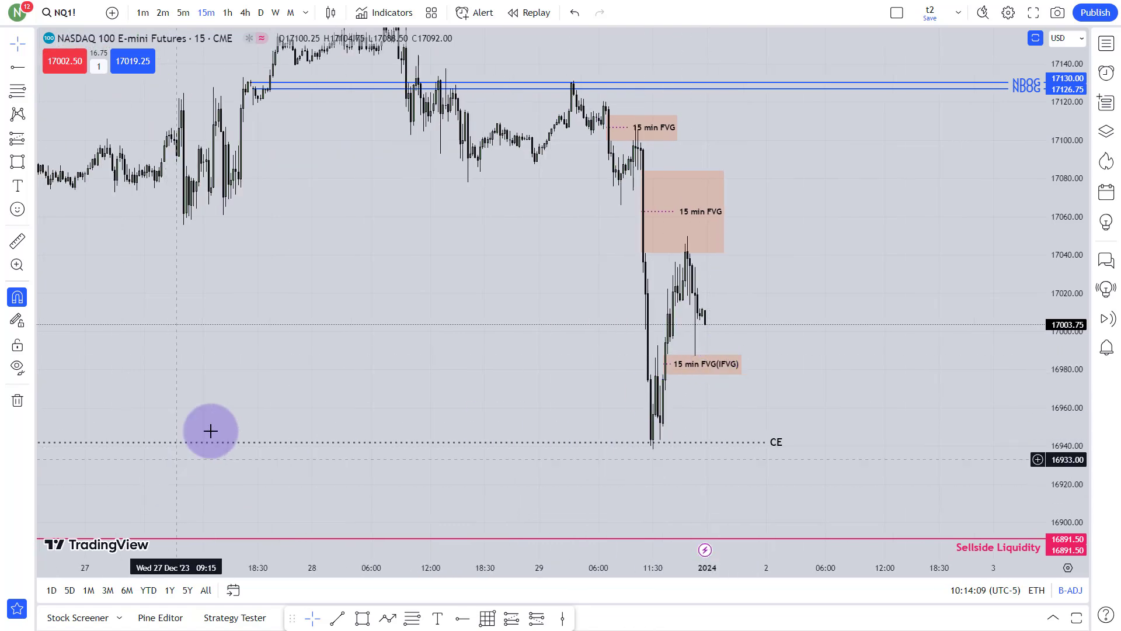
scroll(292, 438, "down", 2)
left_click(387, 442)
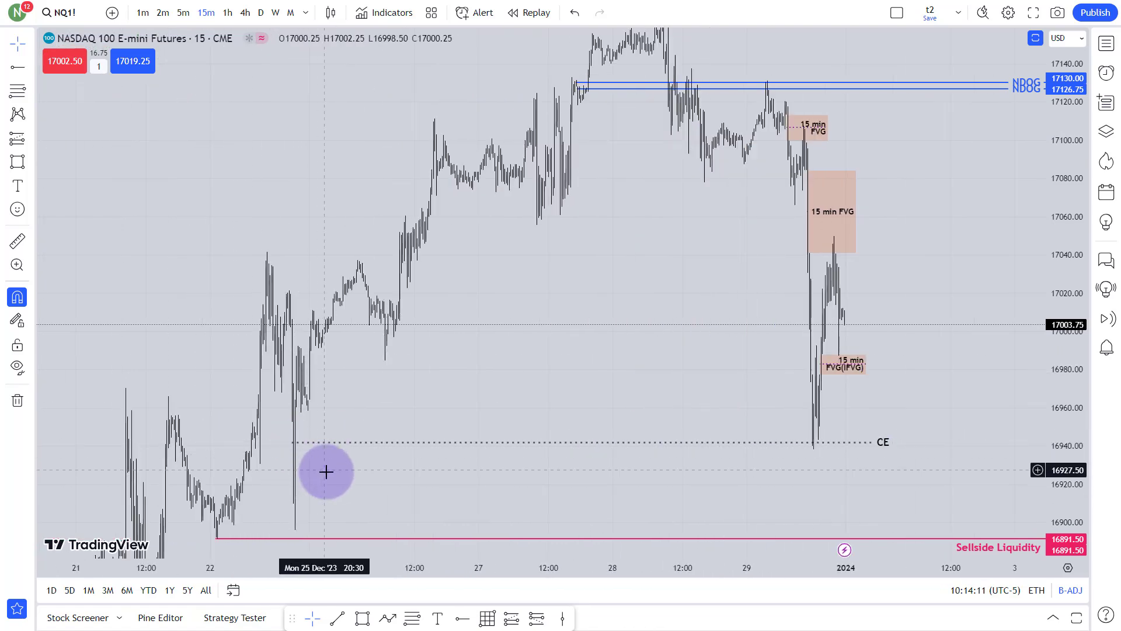
left_click_drag(322, 468, 567, 325)
scroll(568, 326, "up", 3)
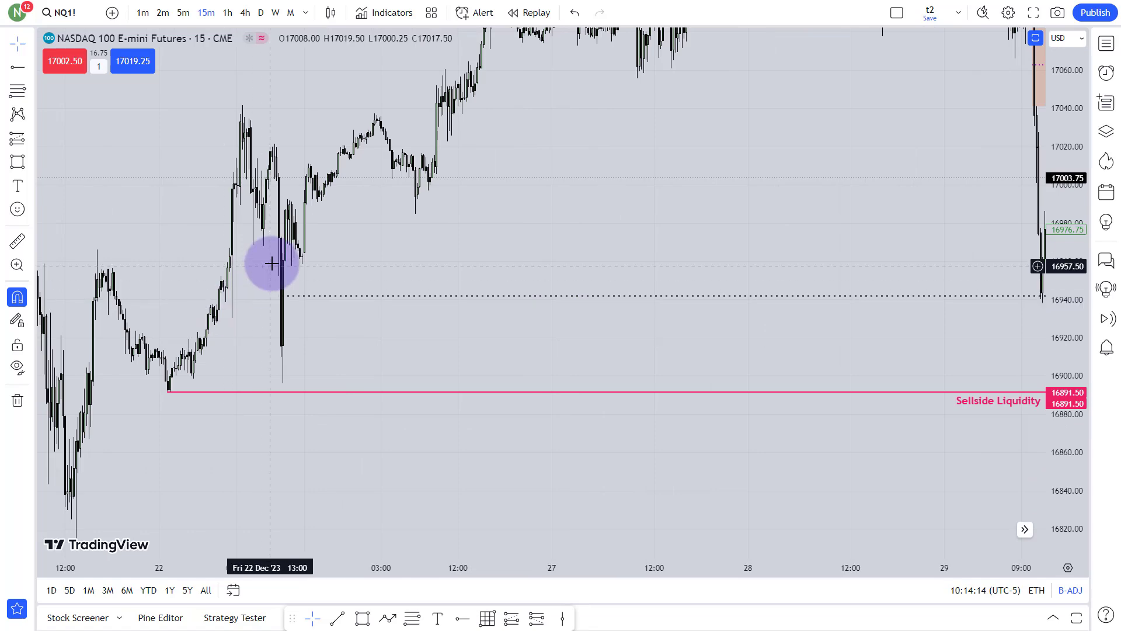
left_click_drag(791, 338, 303, 384)
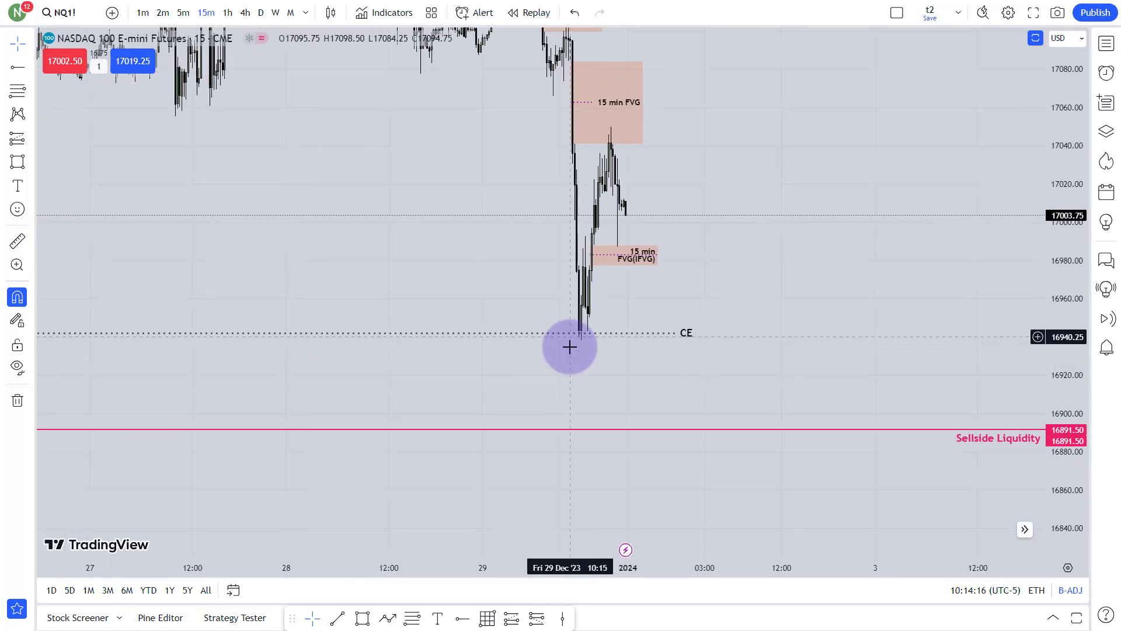
left_click_drag(689, 294, 673, 342)
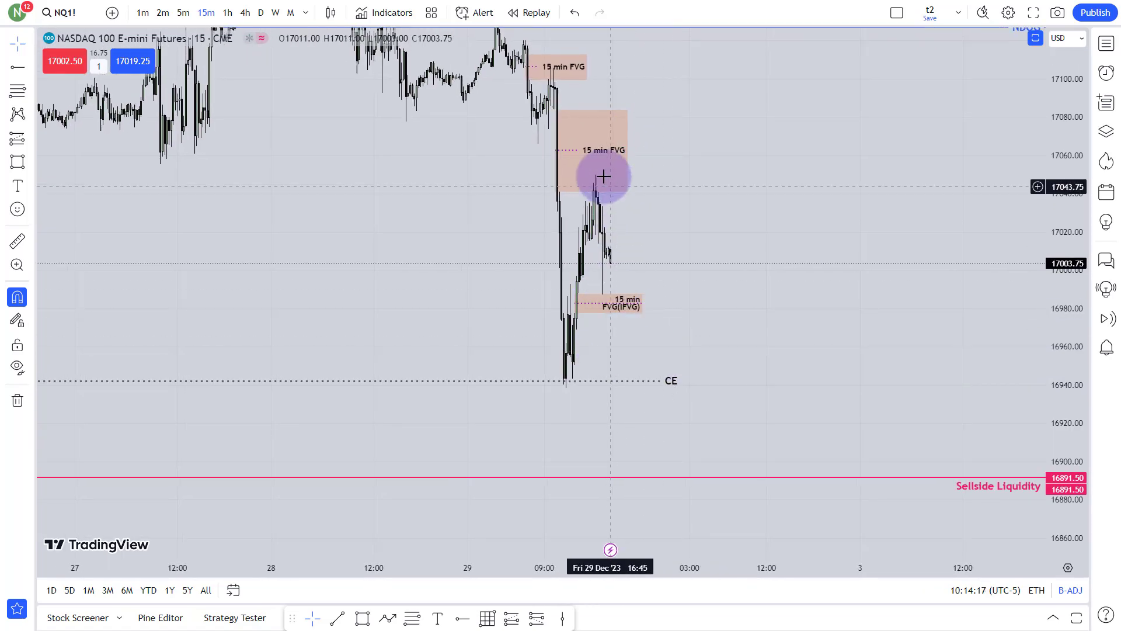
Step: Extend the 15 min FVG box between 17041.00 and 17084.25 forward in time to about 22:15 on 1 January 2024
left_click(624, 157)
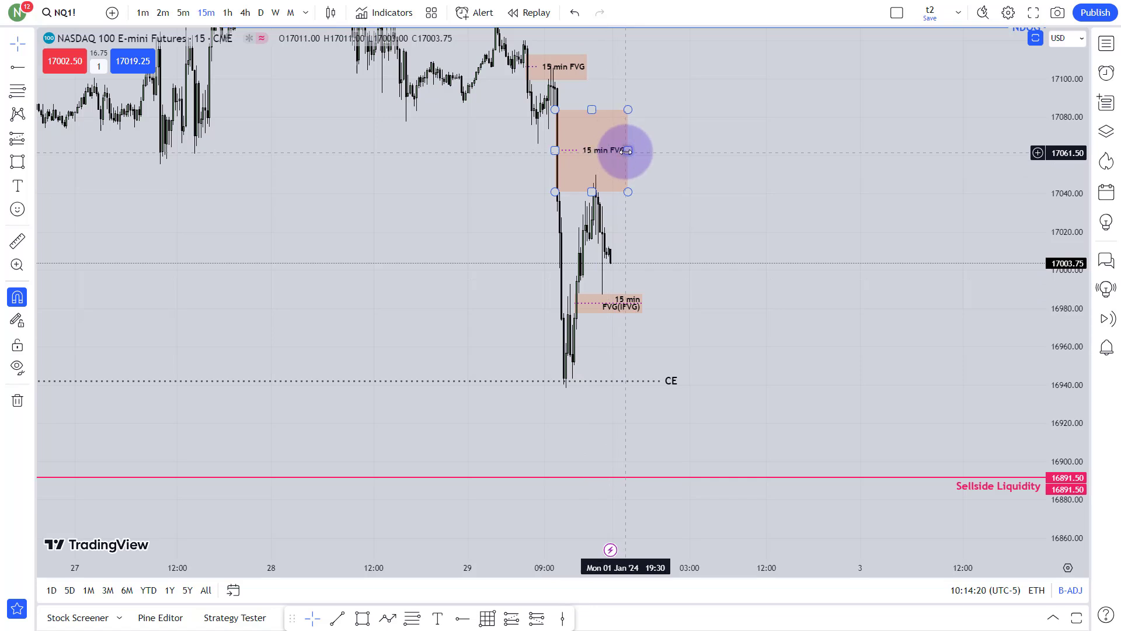
left_click_drag(627, 151, 650, 139)
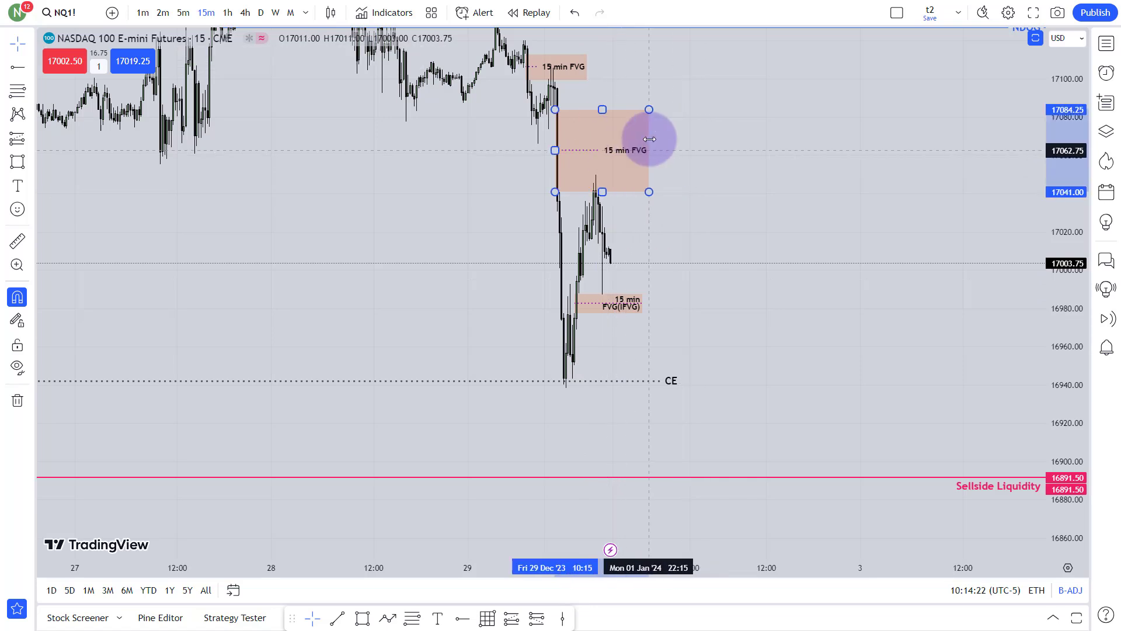
scroll(677, 175, "up", 2)
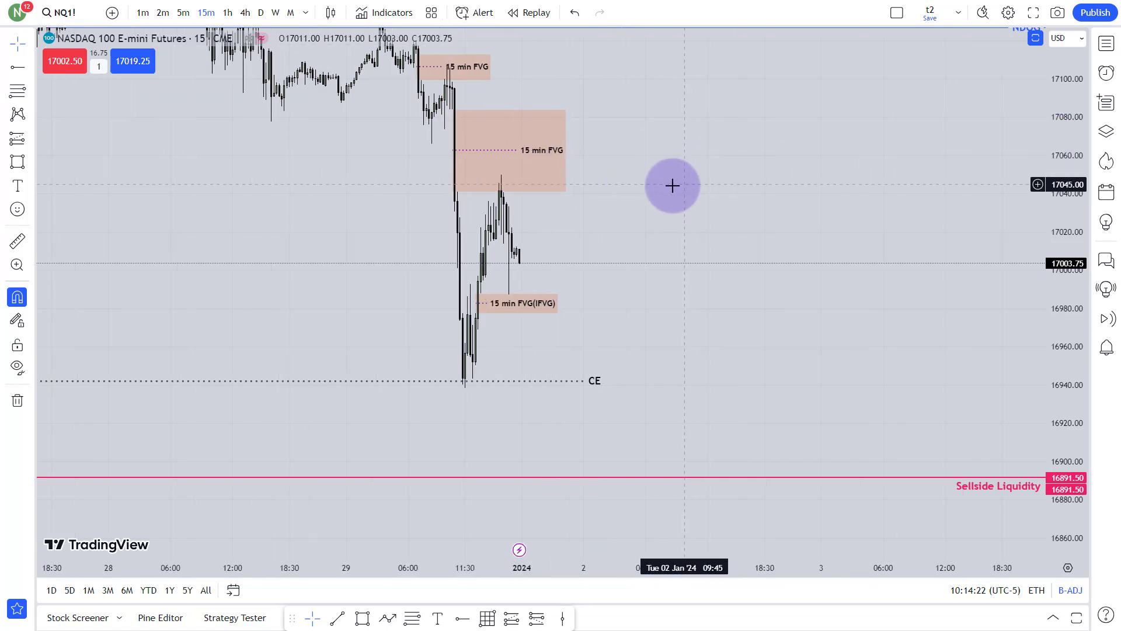
left_click(504, 148)
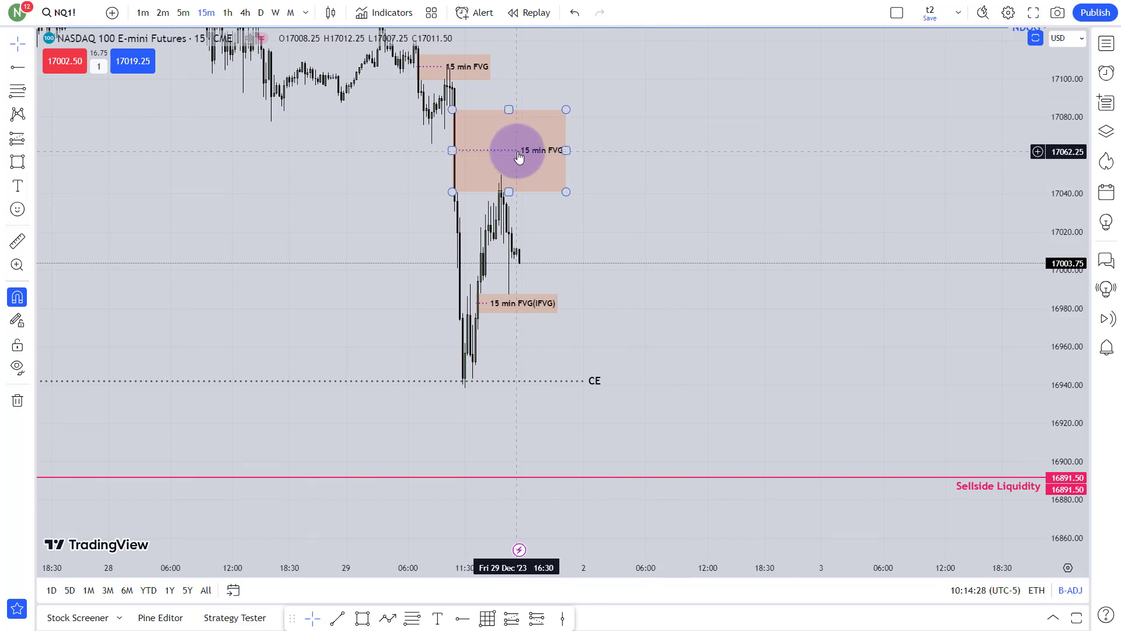
left_click_drag(620, 249, 733, 258)
scroll(733, 257, "up", 2)
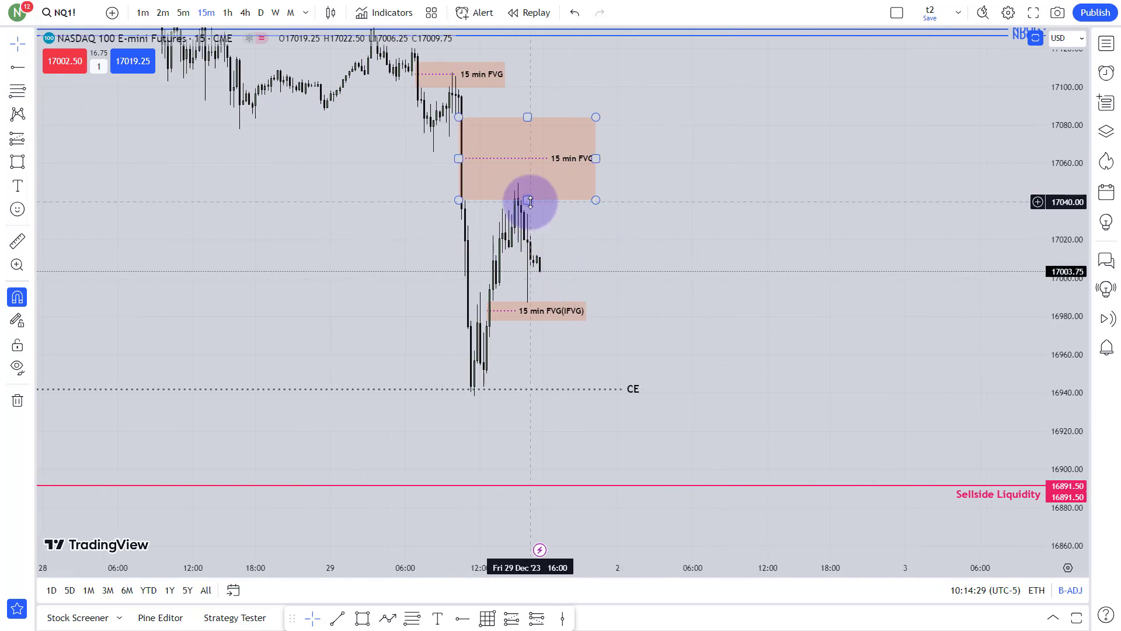
Step: Extend the 15 min FVG(IFVG) box above the CE level forward in time into the early hours of 2 January 2024
left_click_drag(618, 278, 672, 199)
left_click(589, 239)
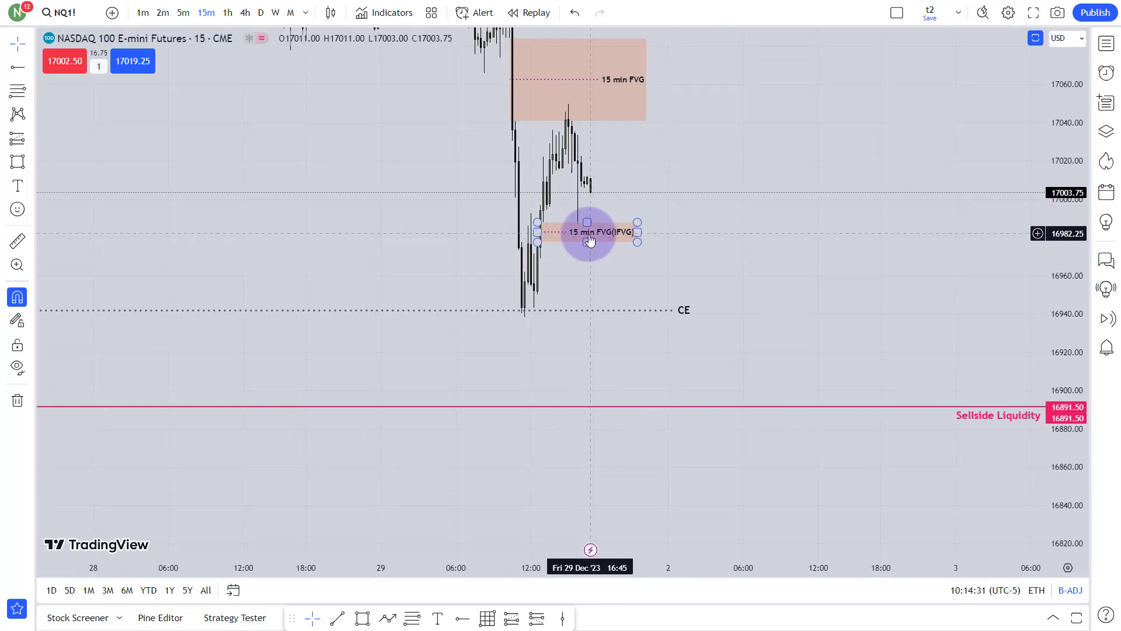
left_click(642, 236)
left_click_drag(637, 233, 700, 216)
left_click(750, 215)
left_click(503, 234)
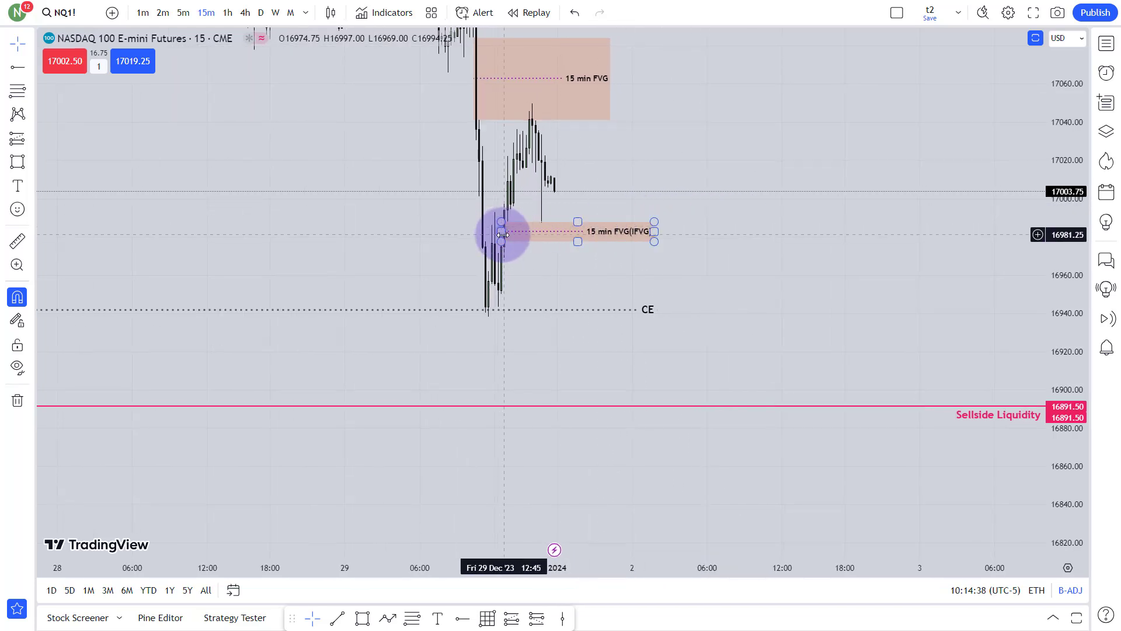
left_click(738, 210)
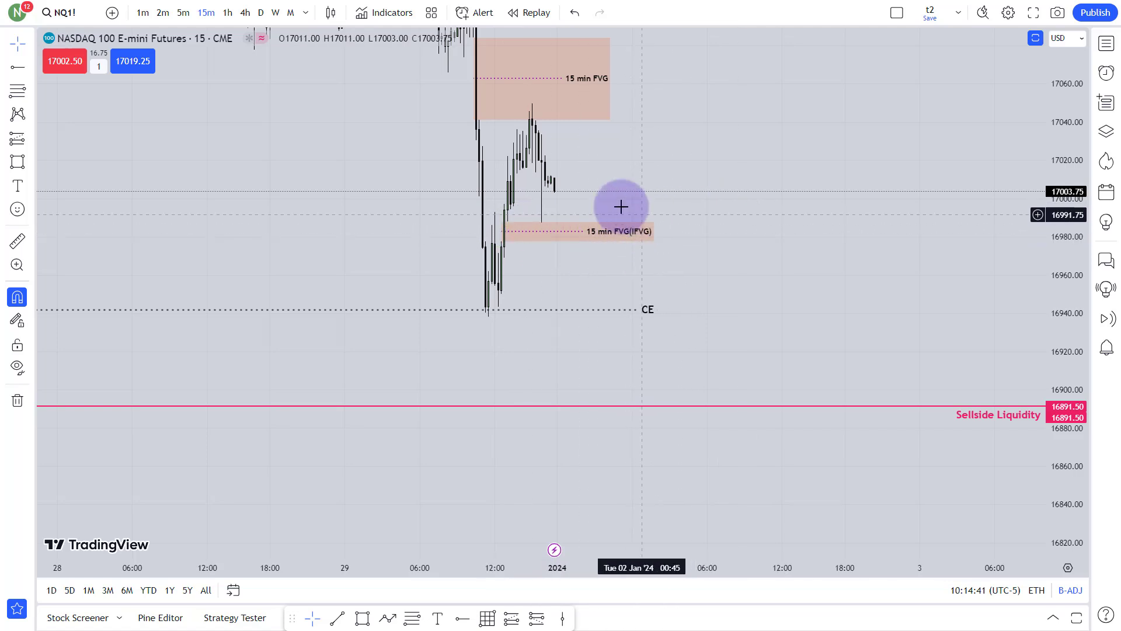
left_click(644, 233)
left_click_drag(682, 261, 663, 247)
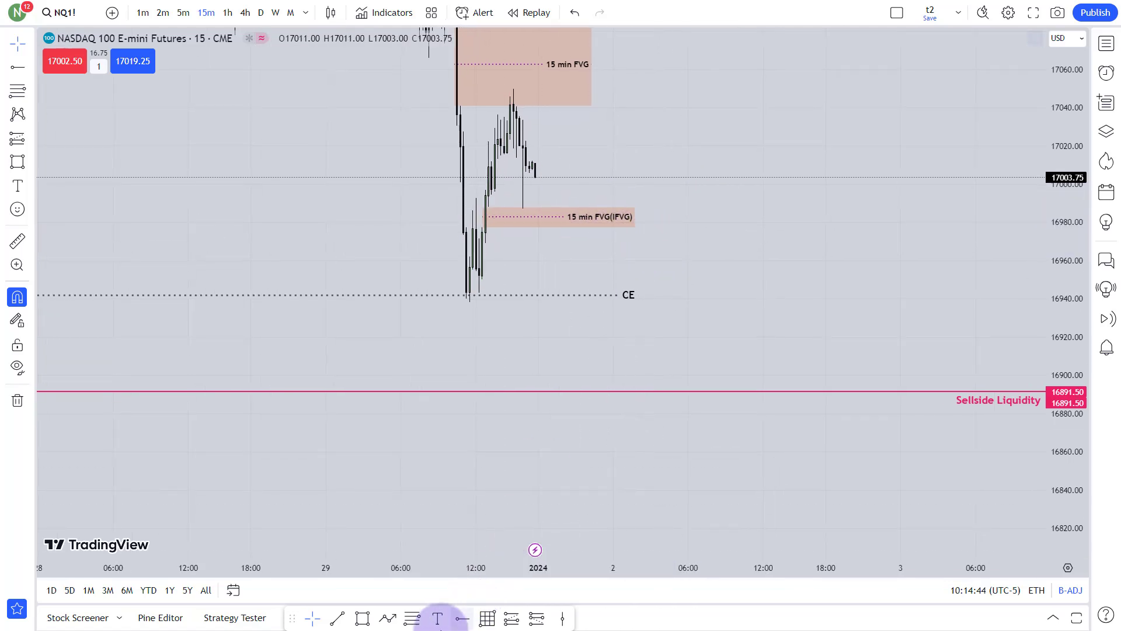
Step: Draw a projected price path from 17003.75 to about 16967.50, back up to the IFVG, then down to about 16881.50 below the Sellside Liquidity line
left_click(387, 619)
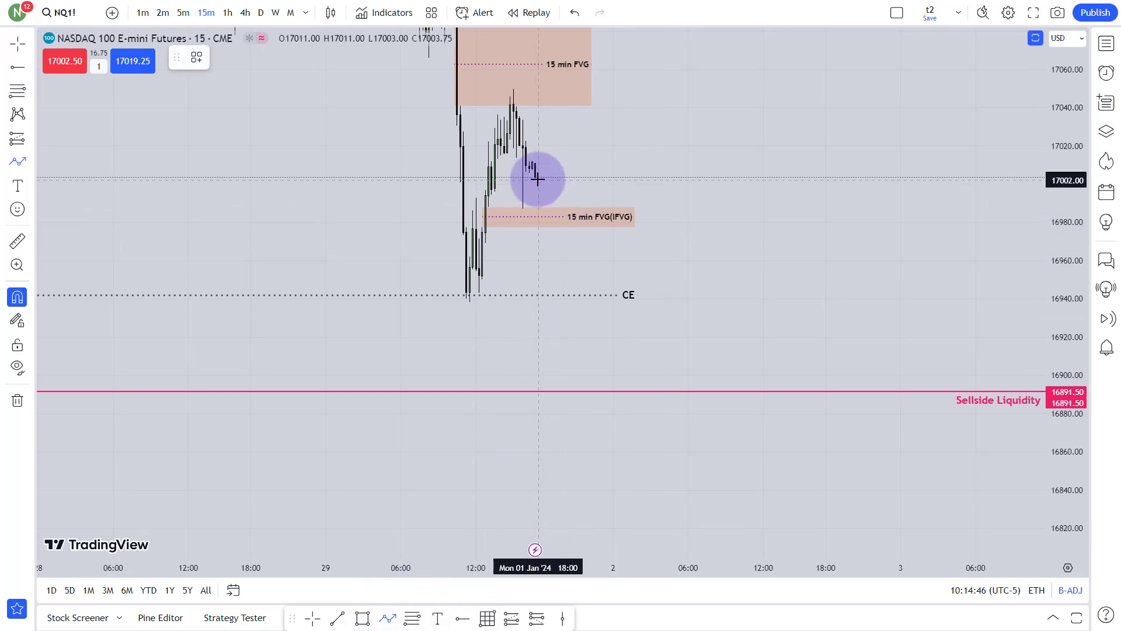
left_click(546, 246)
left_click(557, 224)
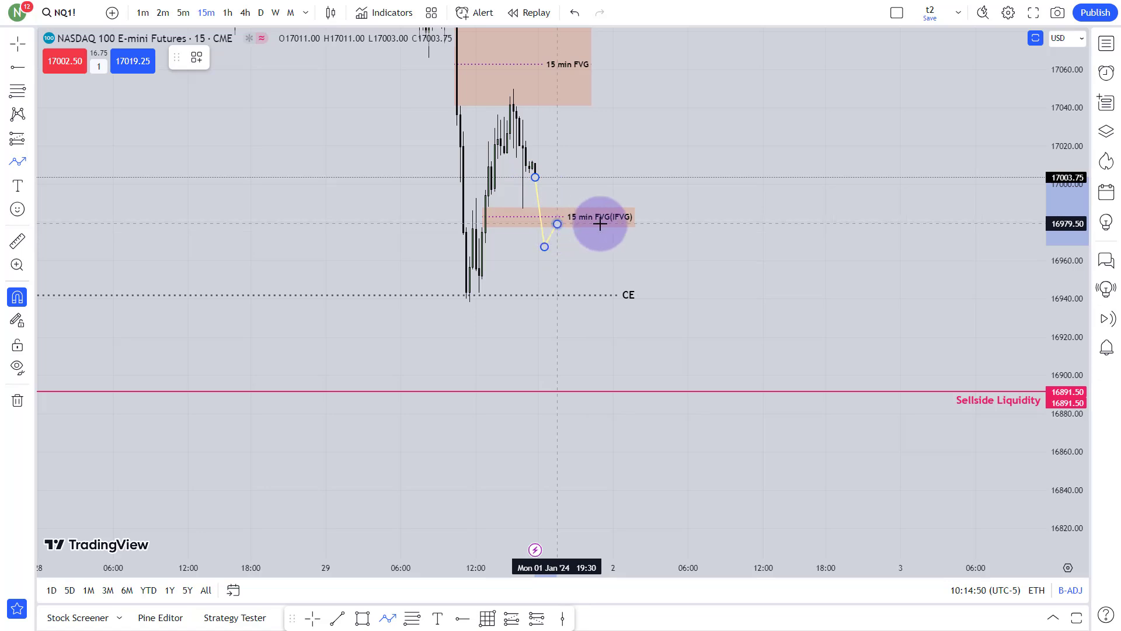
double_click(588, 409)
left_click_drag(730, 393, 784, 133)
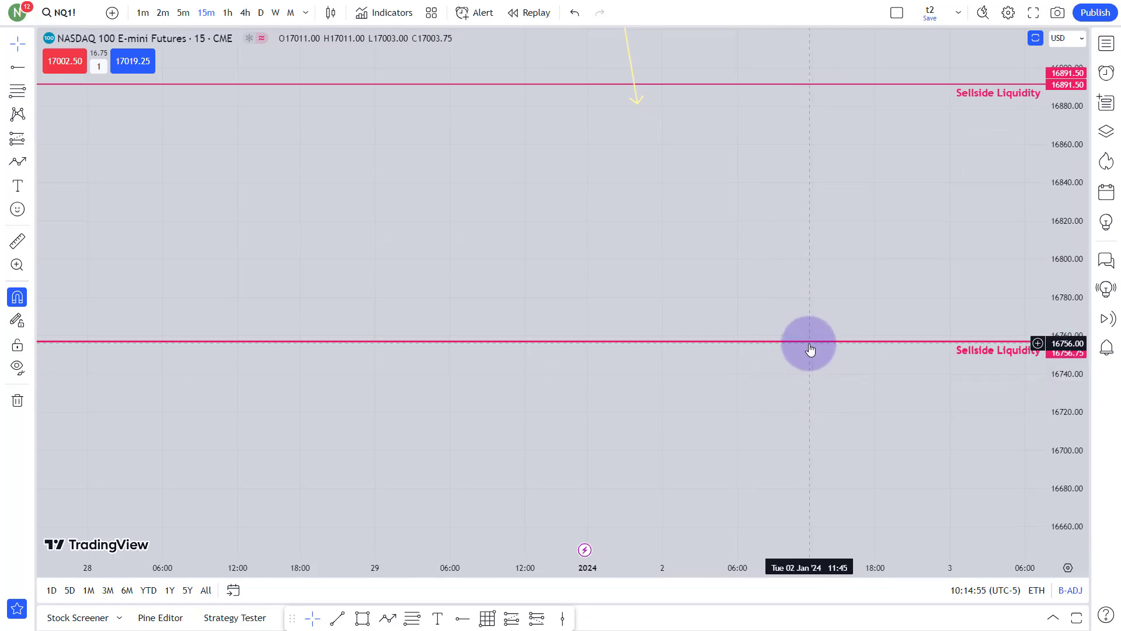
Step: Delete the duplicate Sellside Liquidity line at 16756.75 on the 15-minute NASDAQ 100 chart
left_click(810, 349)
left_click(396, 55)
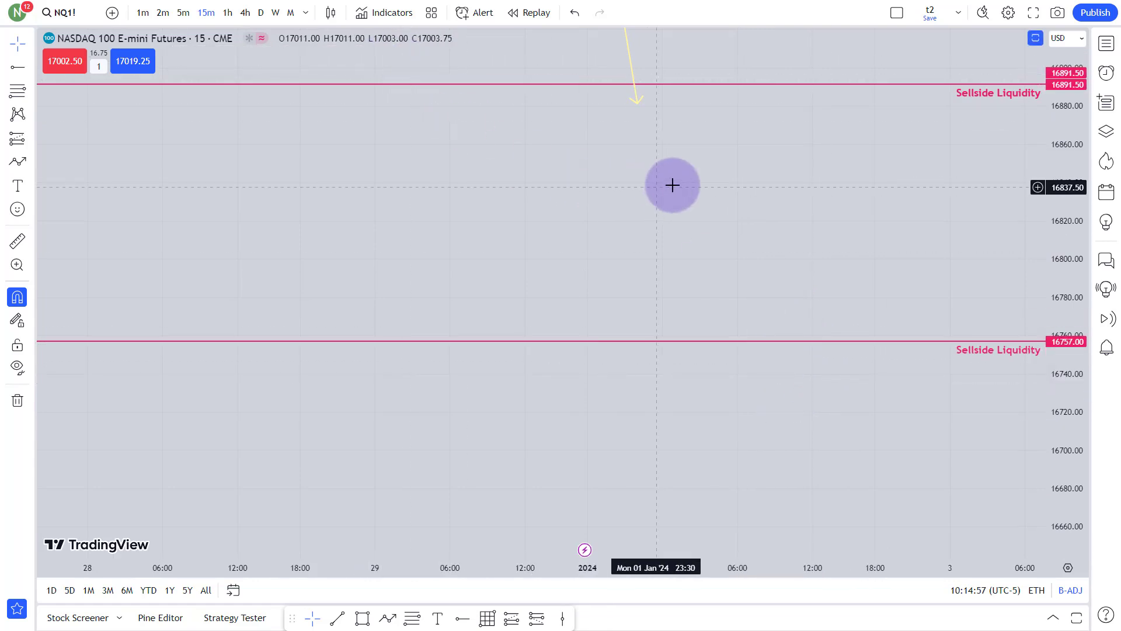
Step: Examine the projected price path against the 15 min FVG boxes, IFVG, CE level, NDOG lines and Sellside Liquidity
left_click_drag(672, 185, 661, 313)
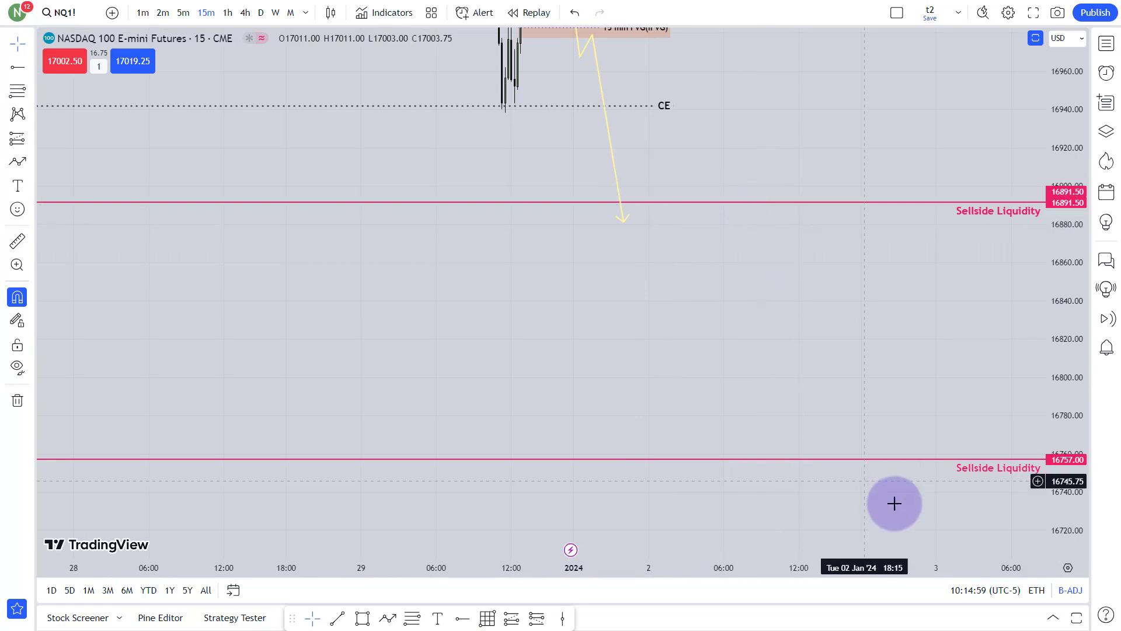
left_click_drag(906, 508, 885, 292)
left_click_drag(801, 180, 773, 527)
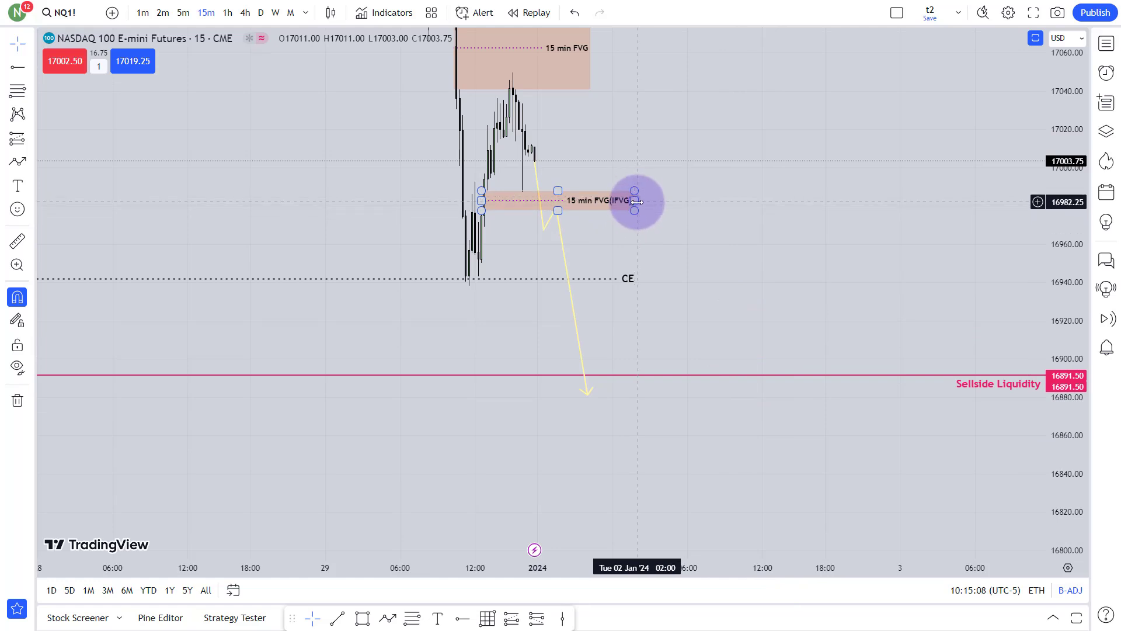
left_click_drag(706, 175, 707, 275)
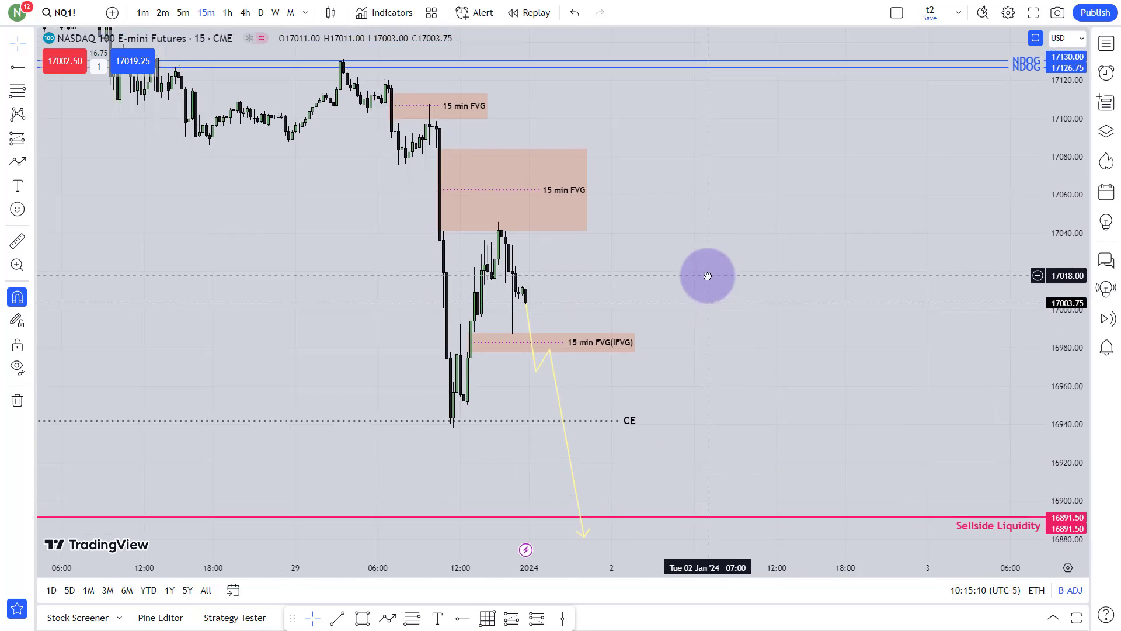
left_click(526, 344)
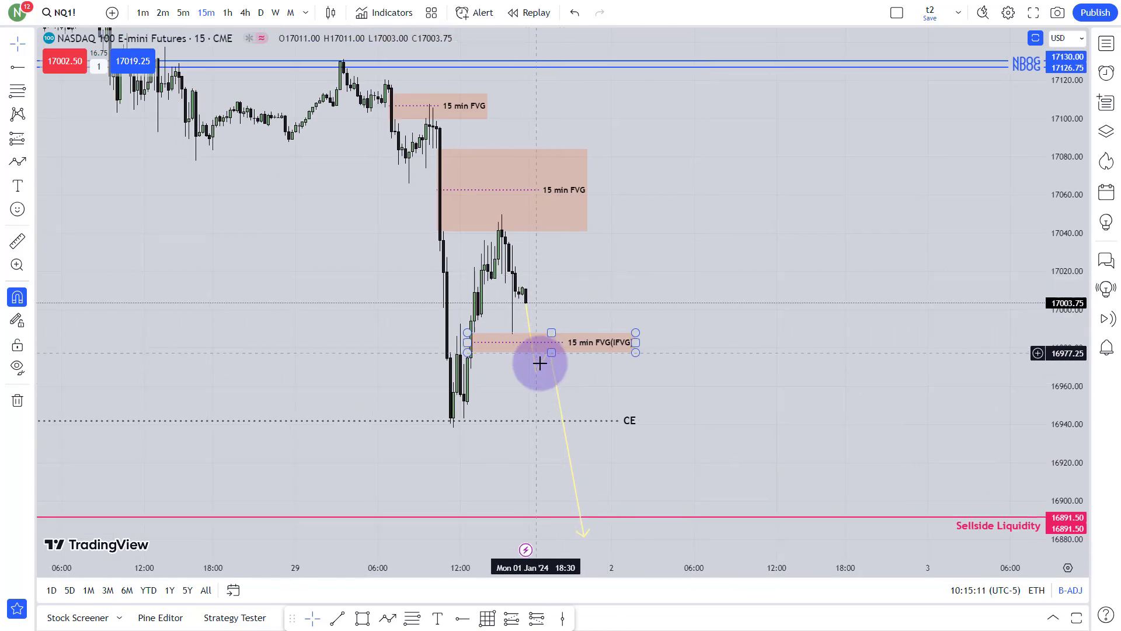
left_click_drag(636, 290, 664, 398)
left_click(537, 349)
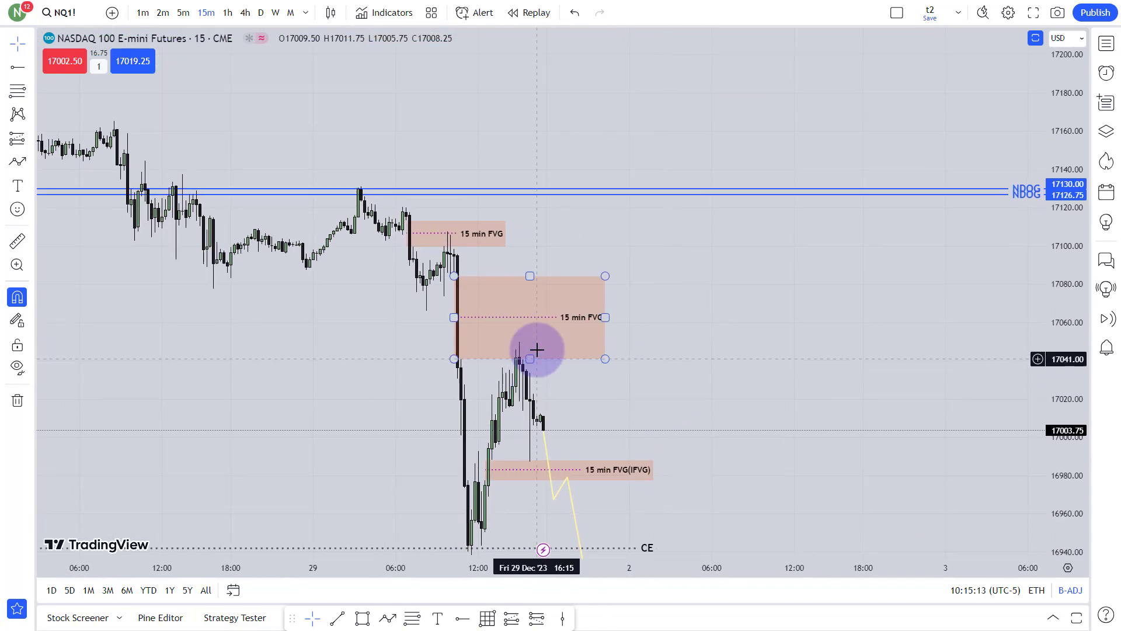
left_click(543, 321)
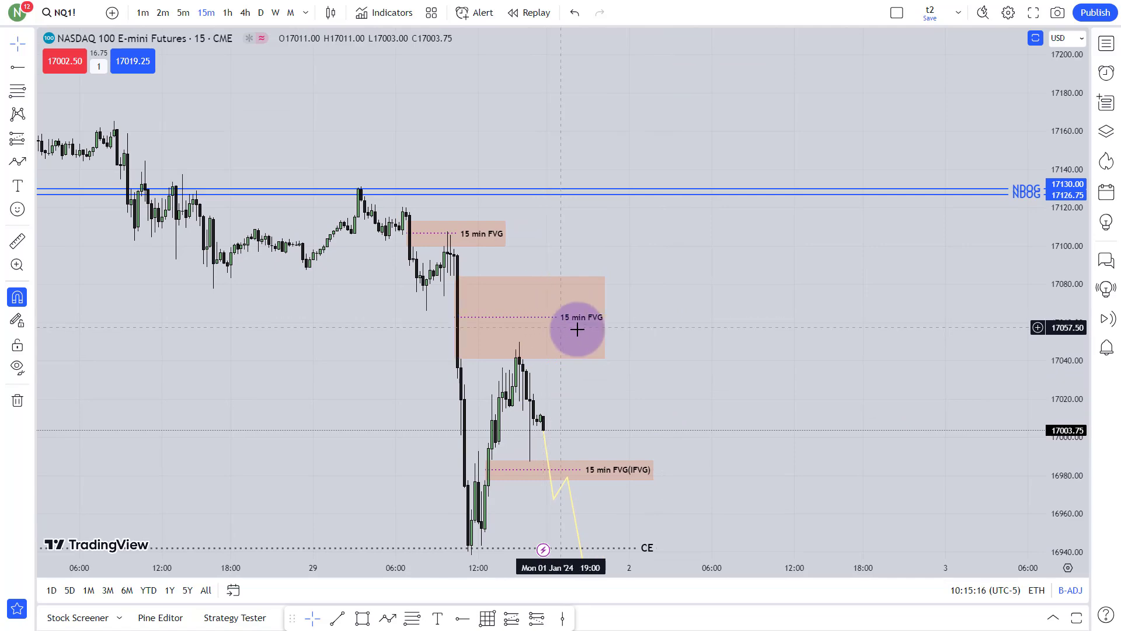
left_click(681, 289)
left_click_drag(682, 288, 683, 272)
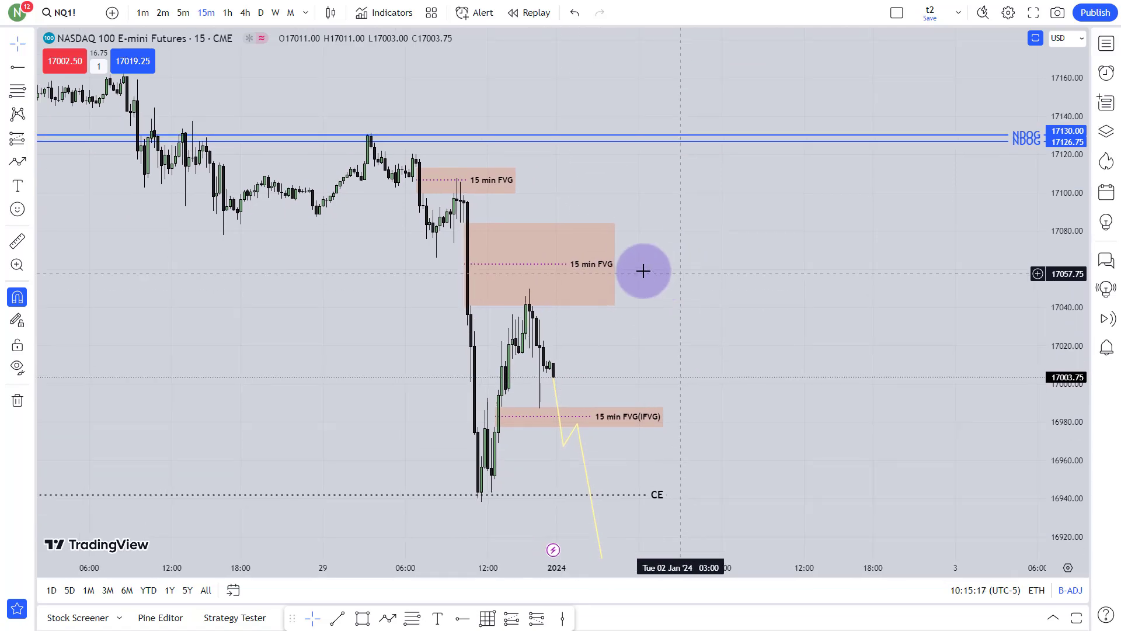
left_click_drag(715, 208, 750, 345)
scroll(750, 346, "down", 3)
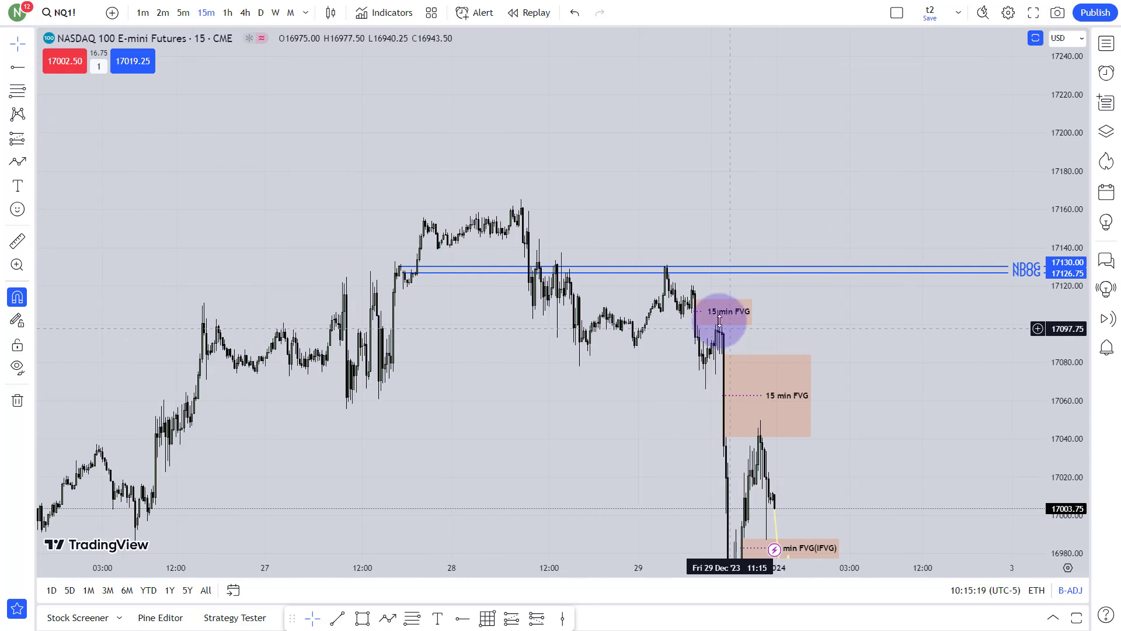
mouse_move(670, 273)
left_mouse_down()
mouse_move(541, 265)
mouse_move(670, 272)
left_mouse_up()
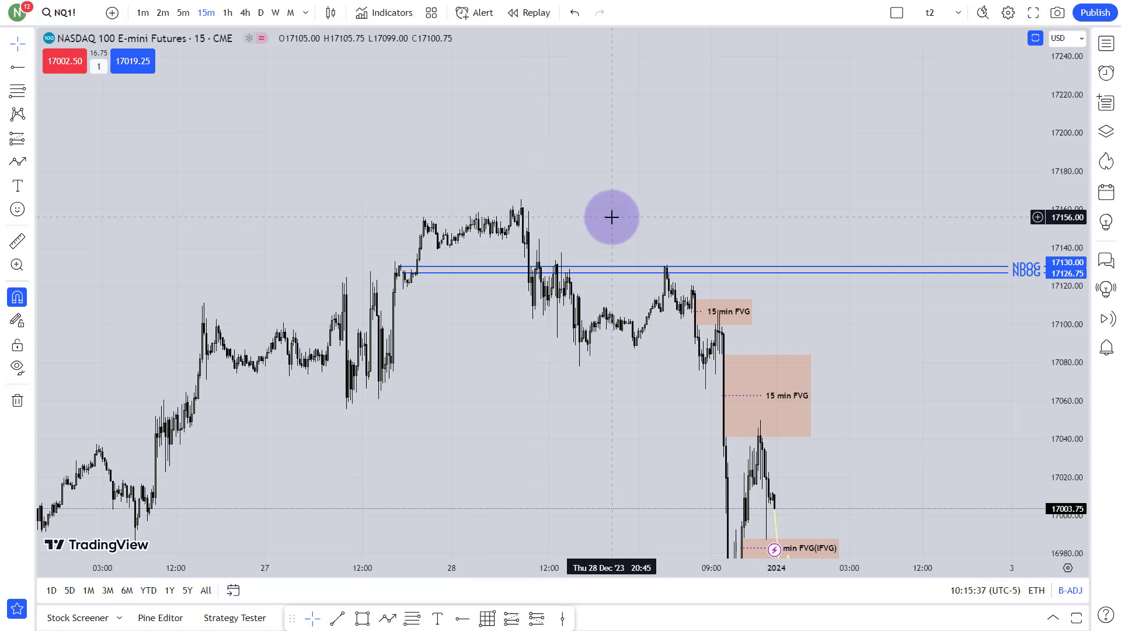
left_click_drag(611, 218, 628, 128)
left_click_drag(882, 310, 828, 205)
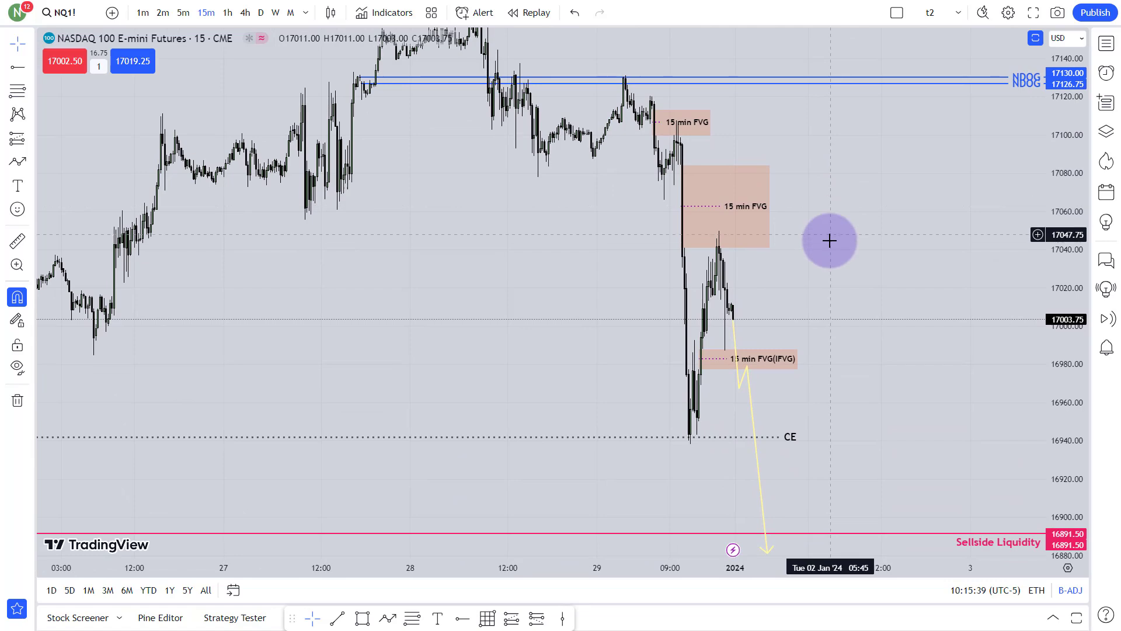
scroll(829, 240, "up", 3)
left_click_drag(817, 258, 953, 196)
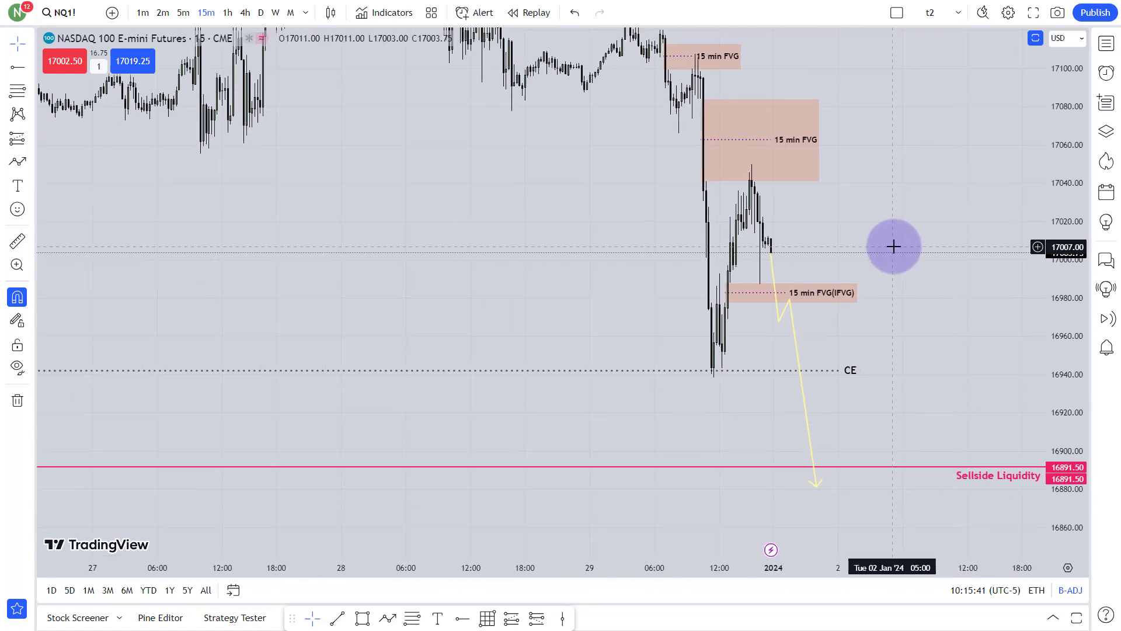
scroll(894, 247, "up", 3)
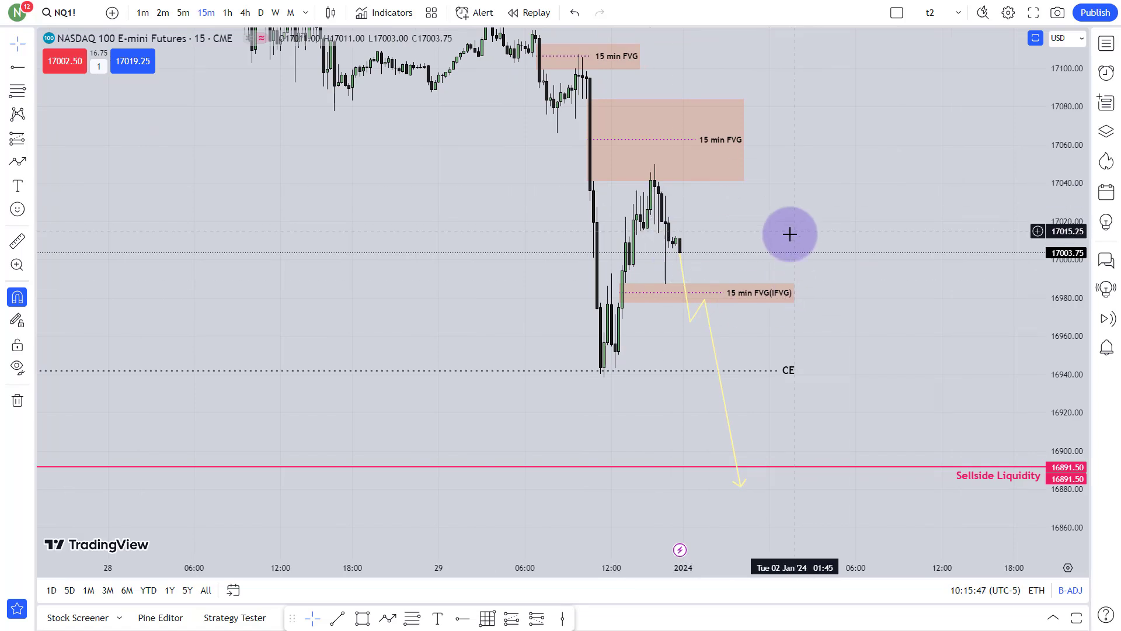
Step: Delete the projected price path running down through the IFVG to below the Sellside Liquidity line
left_click(712, 334)
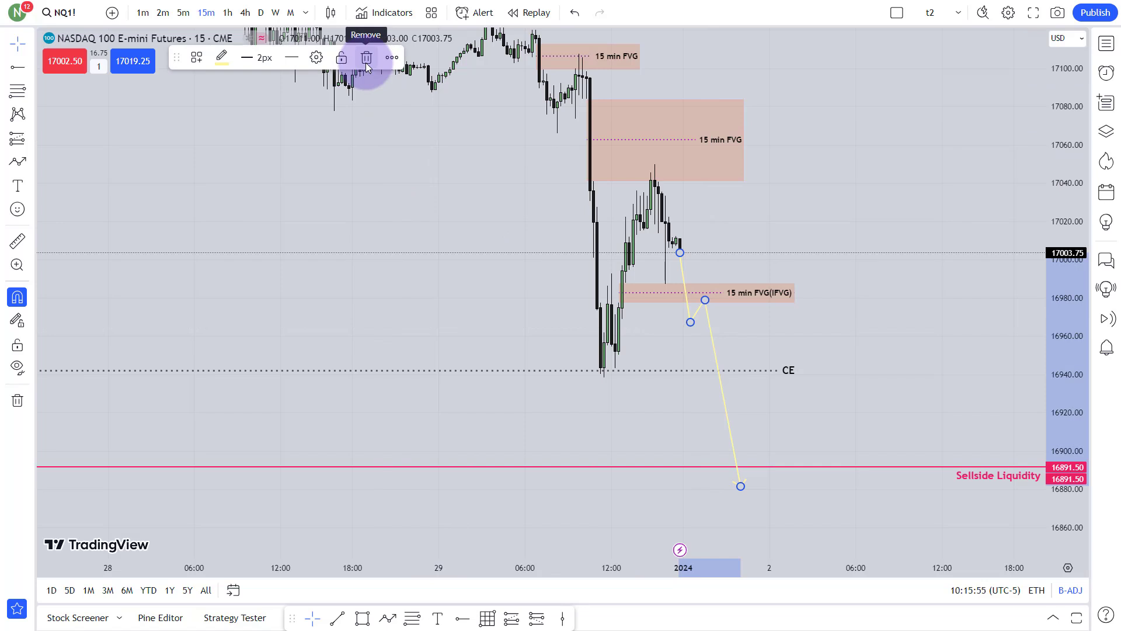
left_click(367, 61)
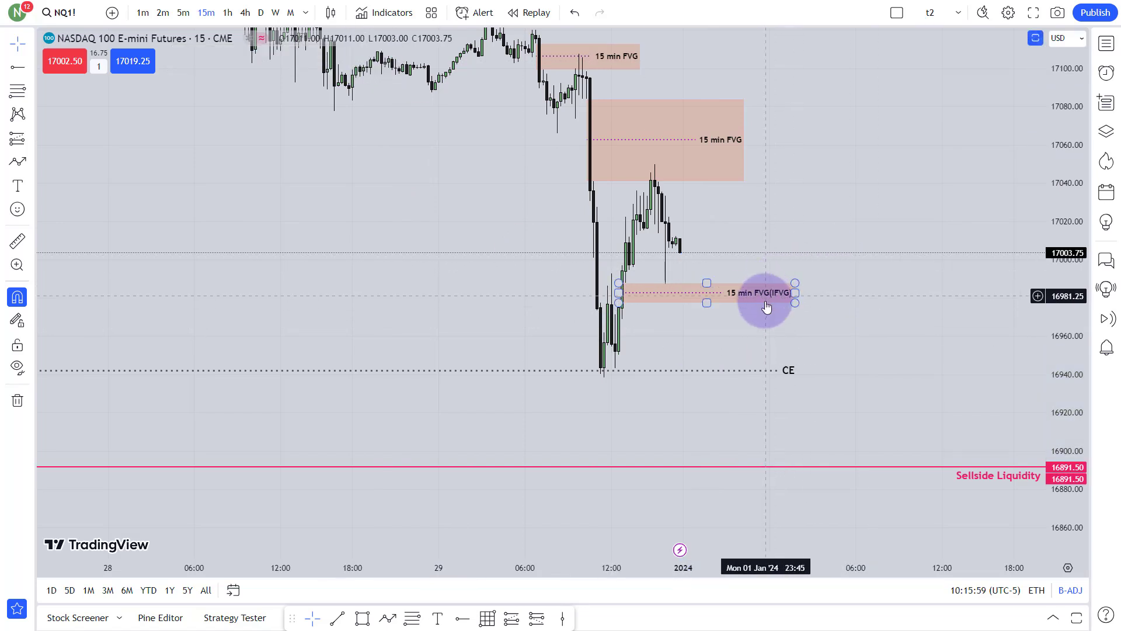
Step: Extend the 15 min FVG box between 17041.00 and 17084.25 forward in time to about 00:00 on 2 January 2024
left_click(680, 144)
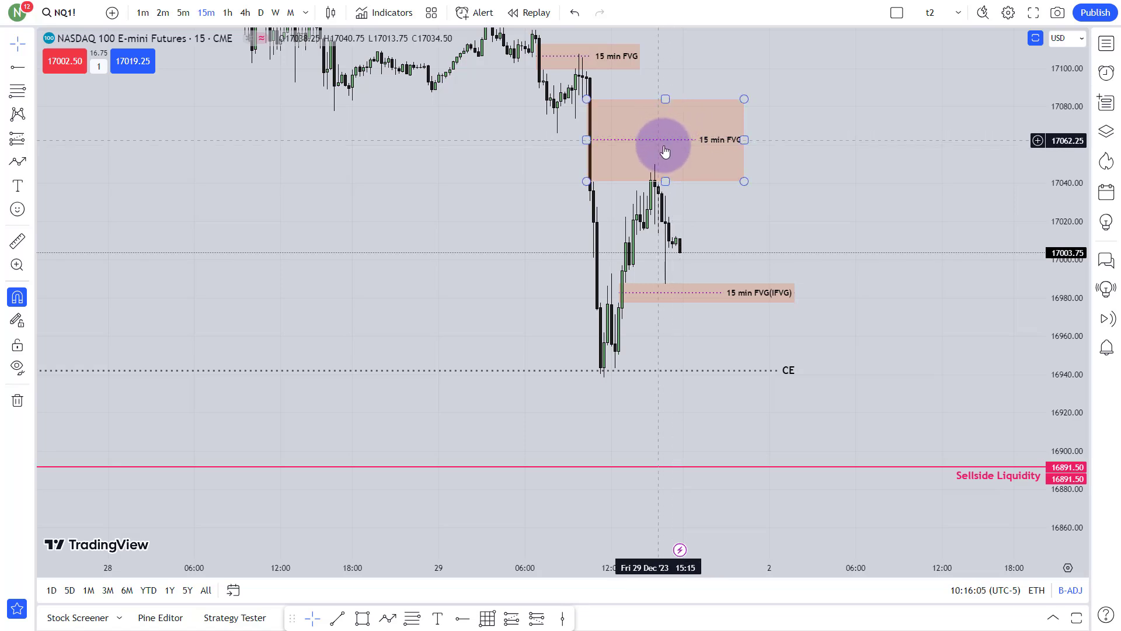
key("Escape")
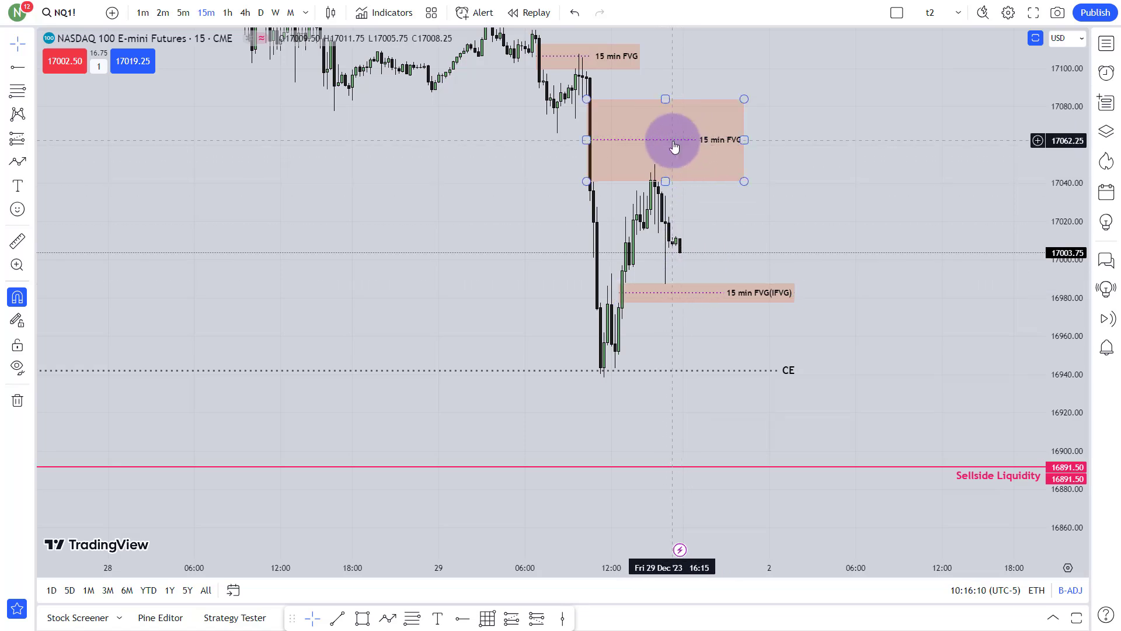
left_click_drag(801, 130, 741, 200)
left_click(715, 183)
left_click_drag(773, 121, 766, 200)
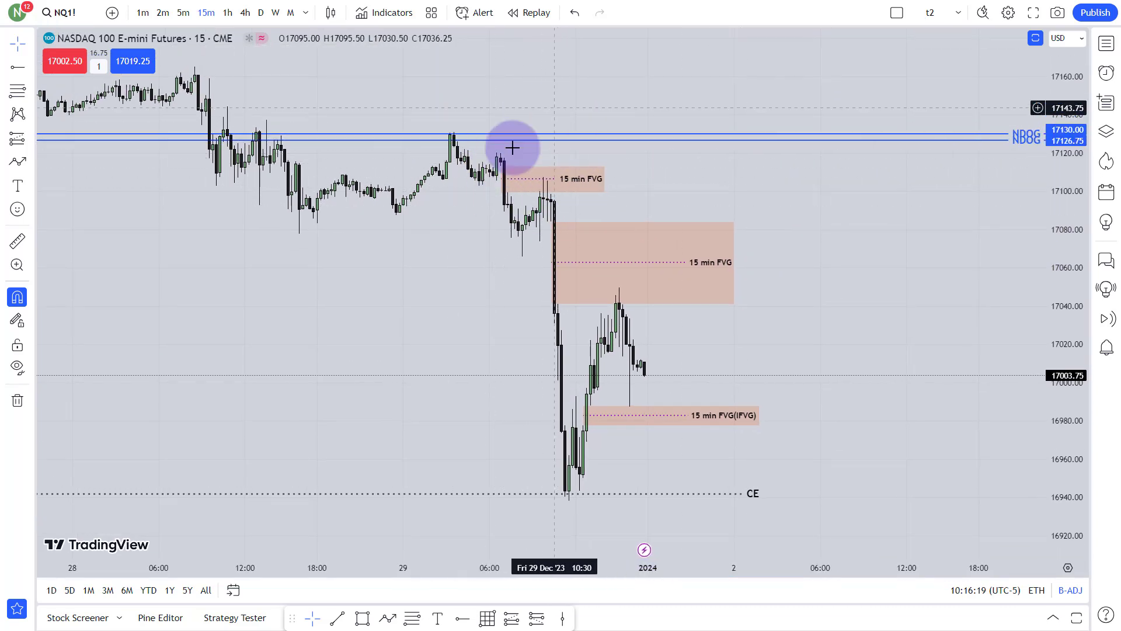
Step: Examine the 15-minute chart from the area above the NDOG lines down to the FVG boxes, IFVG and CE level
left_click_drag(566, 98, 600, 229)
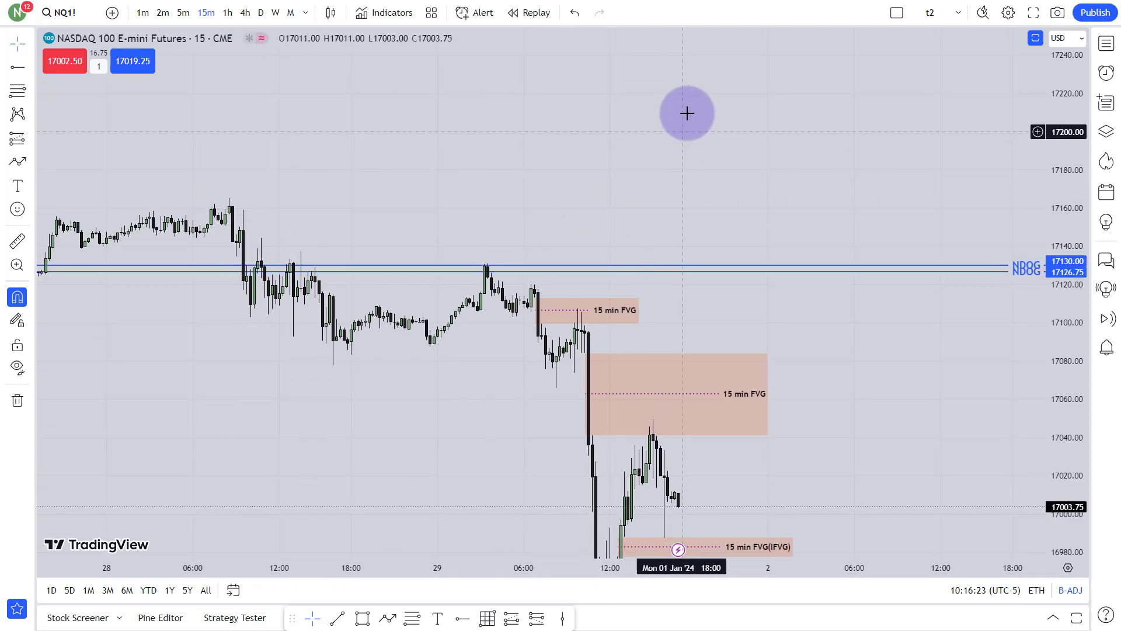
left_click_drag(686, 110, 687, 456)
left_click_drag(624, 160, 649, 506)
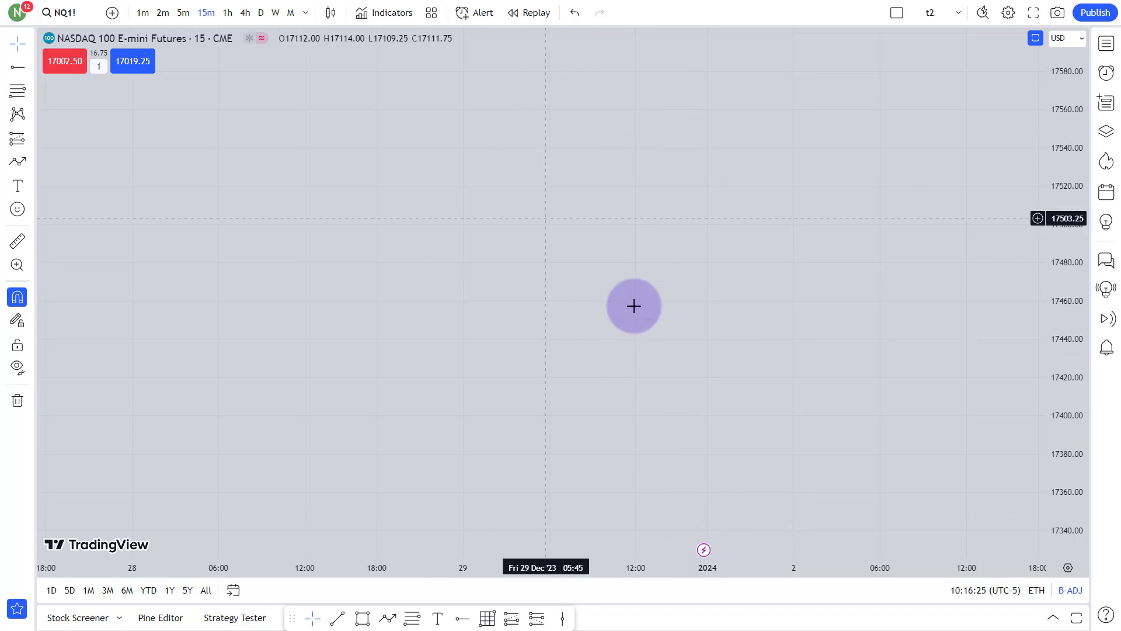
left_click_drag(750, 416, 744, 39)
left_click_drag(728, 211, 720, 88)
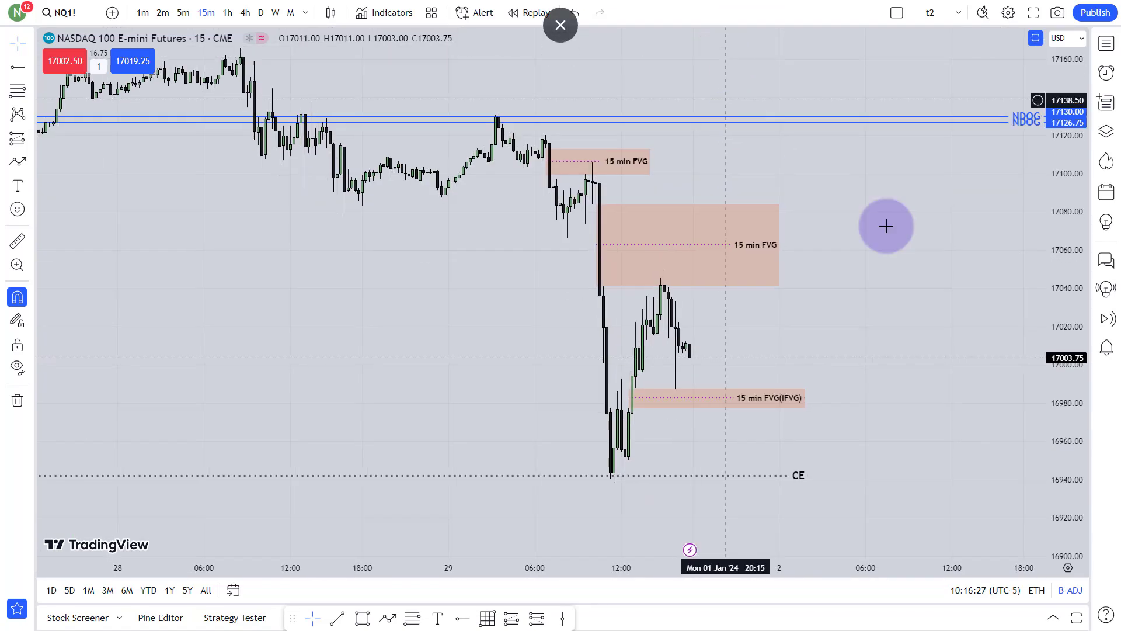
left_click_drag(927, 268, 884, 324)
scroll(883, 323, "up", 1)
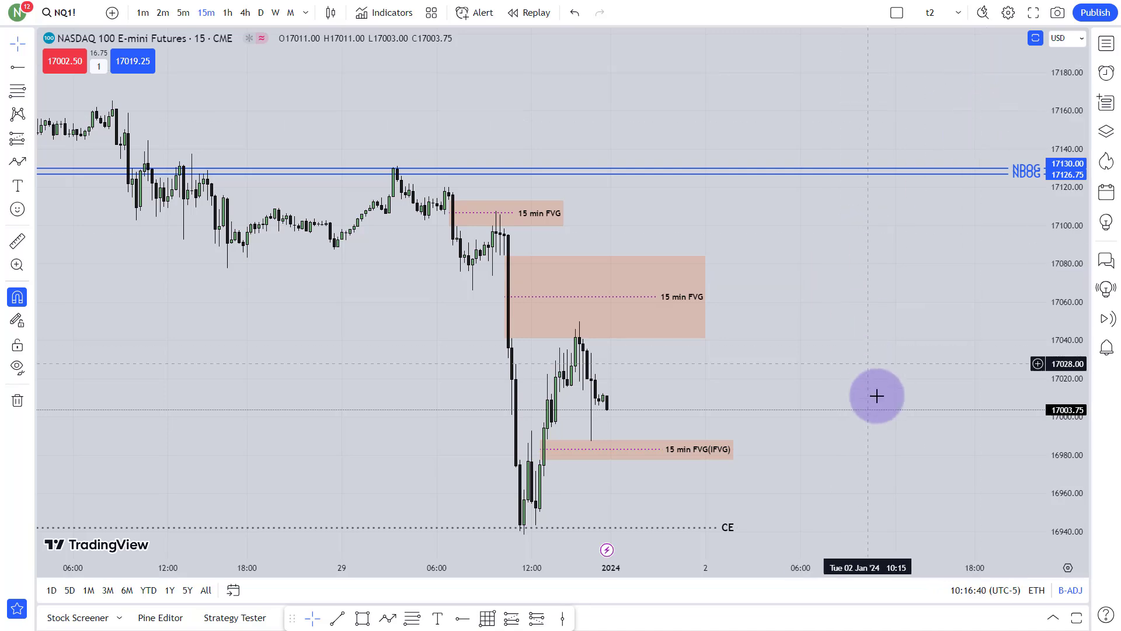
left_click_drag(876, 396, 893, 282)
scroll(873, 323, "up", 2)
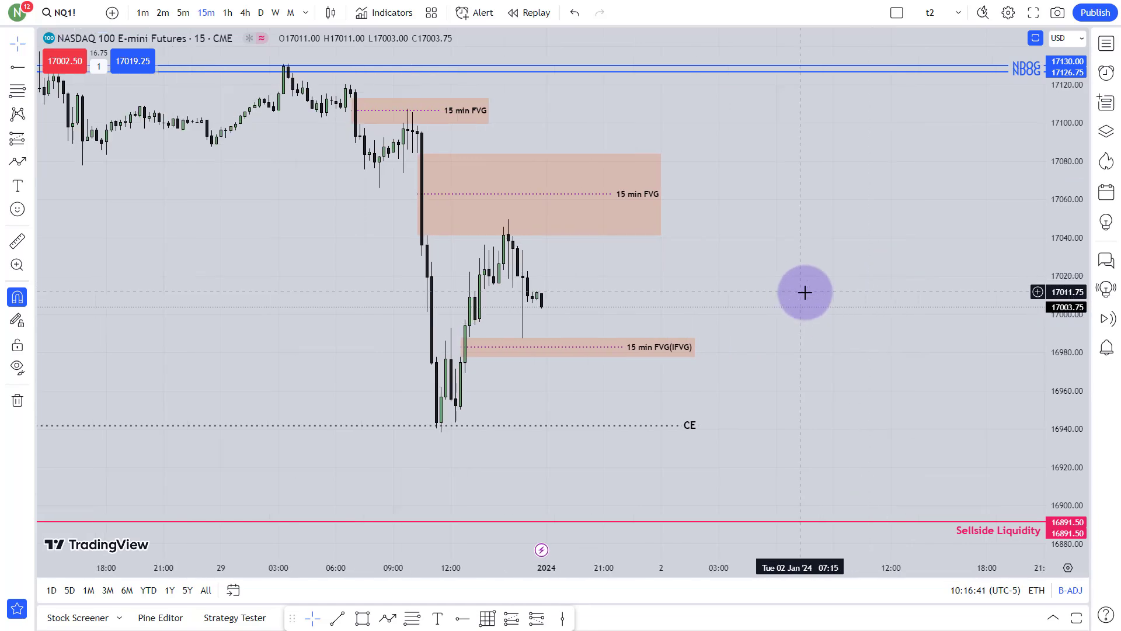
left_click_drag(804, 292, 867, 286)
left_click_drag(1071, 350, 1081, 272)
left_click_drag(816, 265, 846, 319)
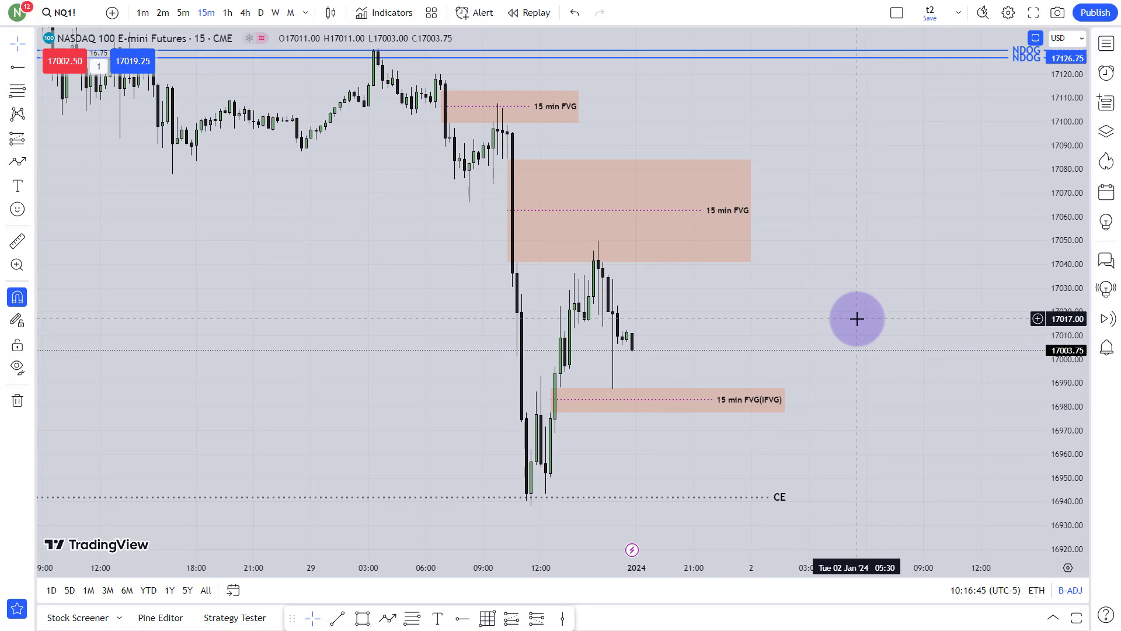
Step: Load the E-mini S&P 500 Futures (ESH2024) chart from the watchlist
left_click(1108, 46)
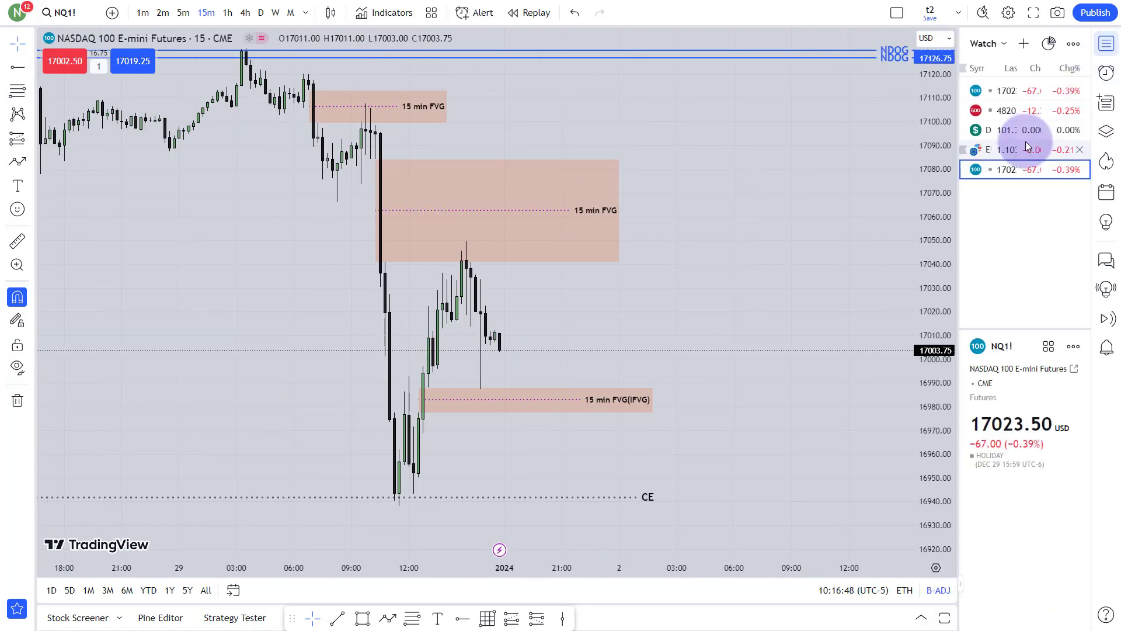
left_click(997, 110)
left_click(1108, 51)
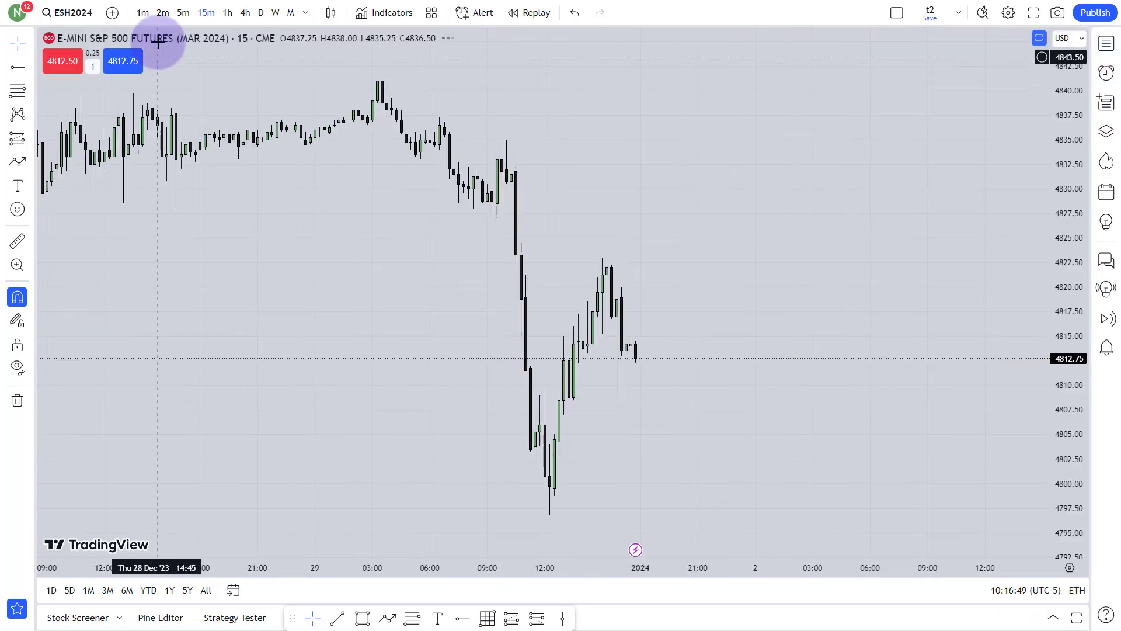
Step: Set the ESH2024 chart to the monthly timeframe and auto-fit its price scale around the Buyside Liquidity level
left_click(290, 12)
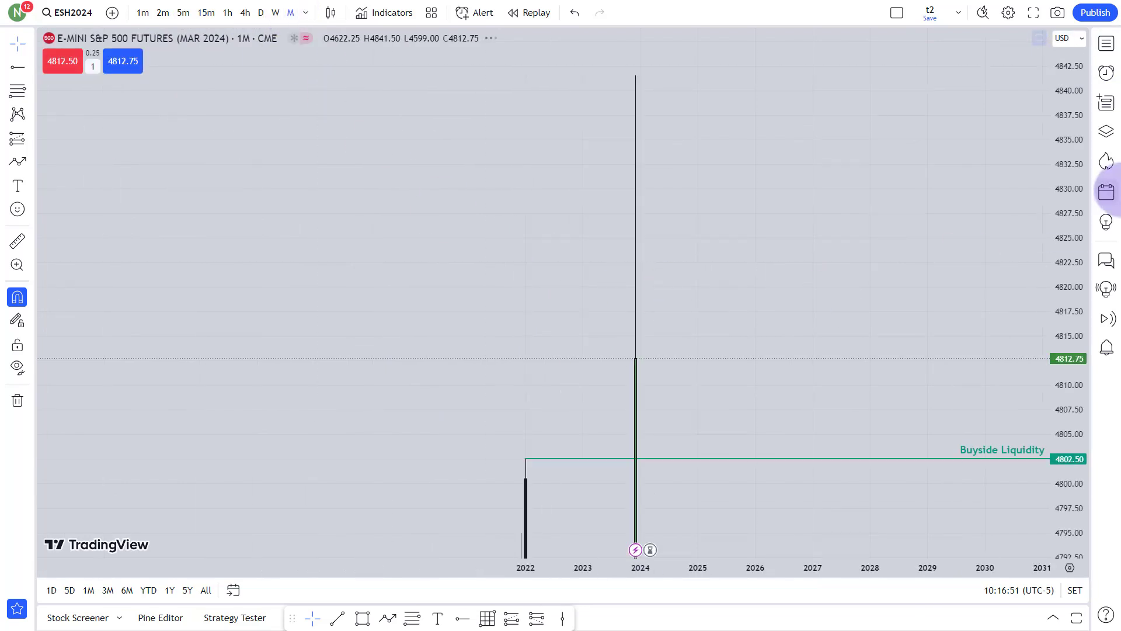
double_click(1079, 198)
scroll(793, 393, "up", 2)
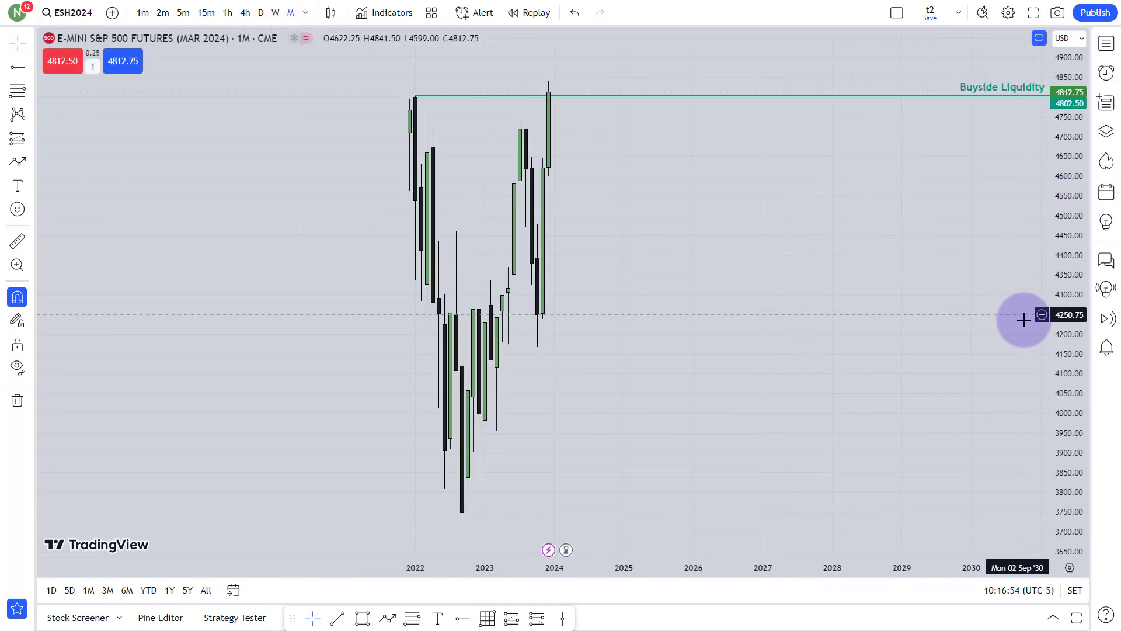
left_click_drag(1078, 344, 1078, 291)
left_click_drag(711, 249, 711, 381)
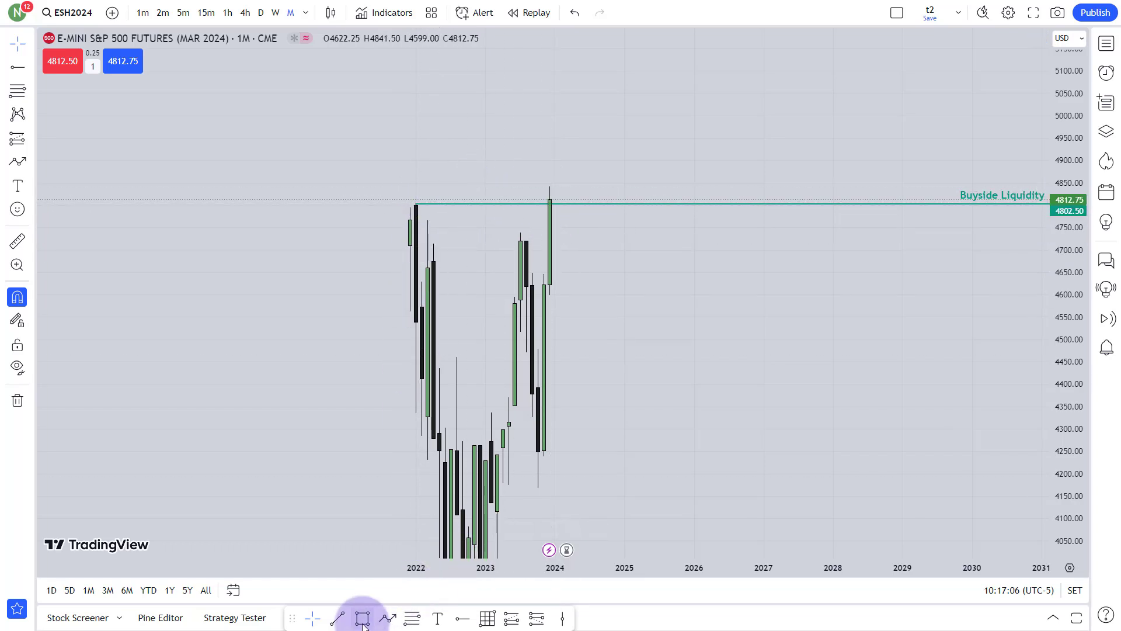
Step: Draw a trend line from the January 2022 high at 4802.50 to the December 2023 high on the monthly ESH2024 chart
left_click(344, 621)
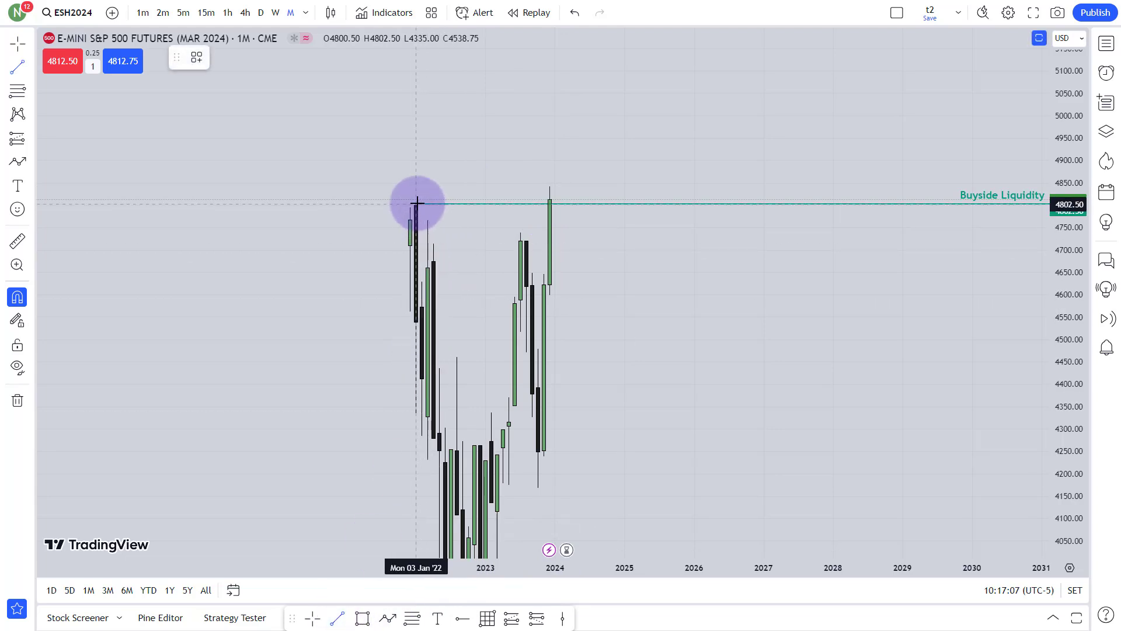
left_click(417, 202)
left_click(551, 187)
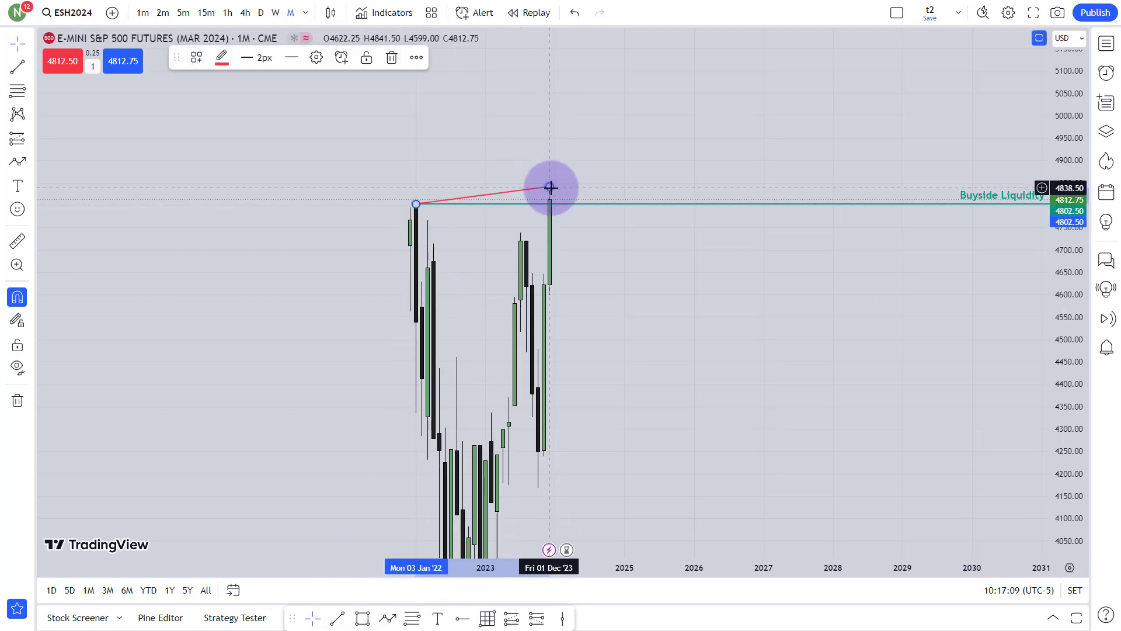
left_click(605, 313)
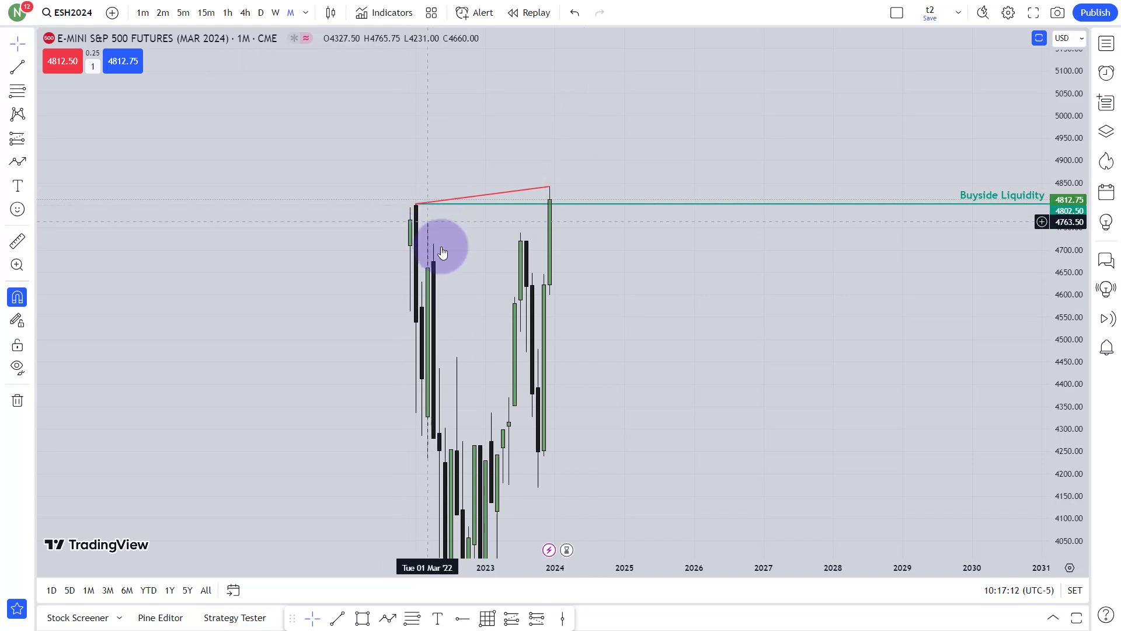
Step: Return to the monthly NASDAQ 100 E-mini Futures (NQ1!) chart and add ESH2024 in a separate pane below it
left_click(1108, 43)
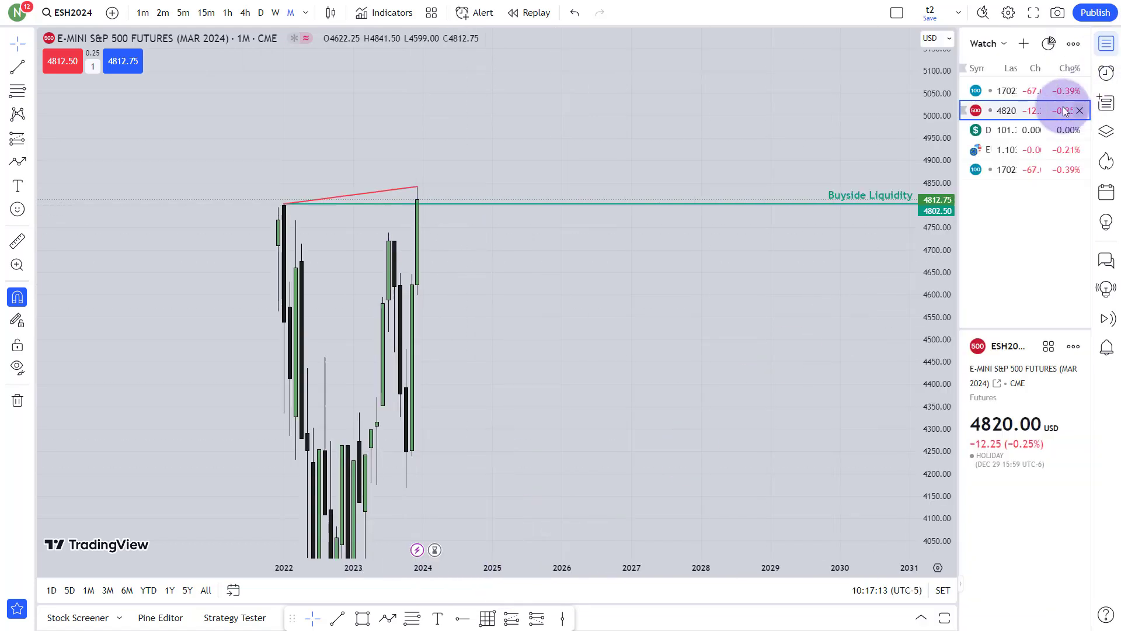
left_click(1001, 169)
left_click(1107, 43)
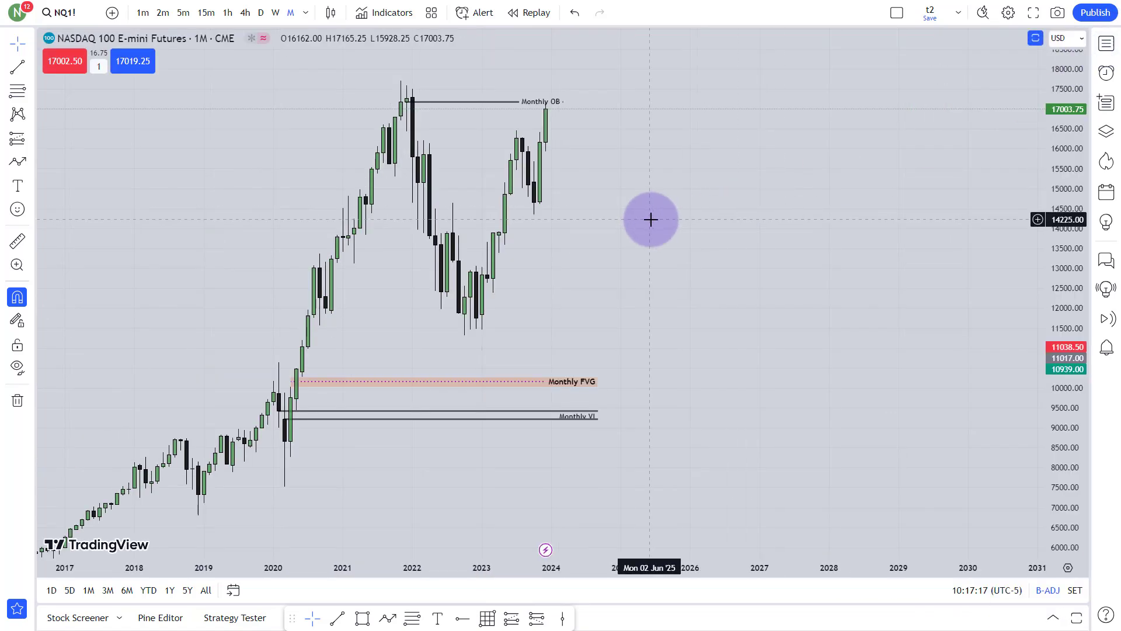
double_click(735, 218)
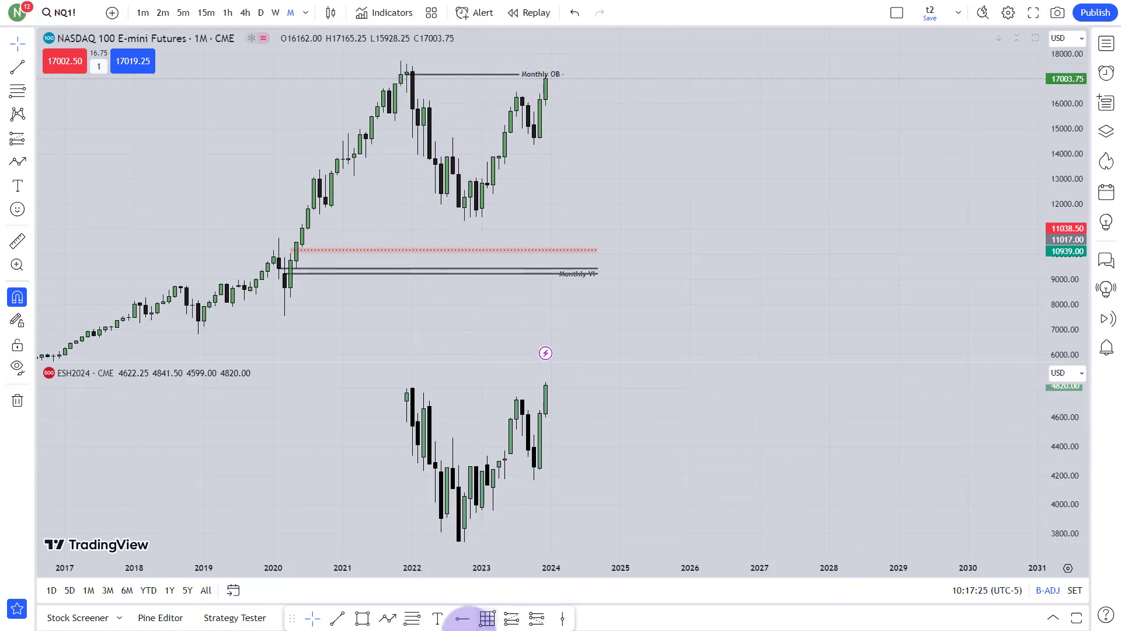
Step: Draw a trend line on the monthly NASDAQ chart from the November 2021 high at 17706.75 to the December 2023 candle at 17003.75
left_click(410, 54)
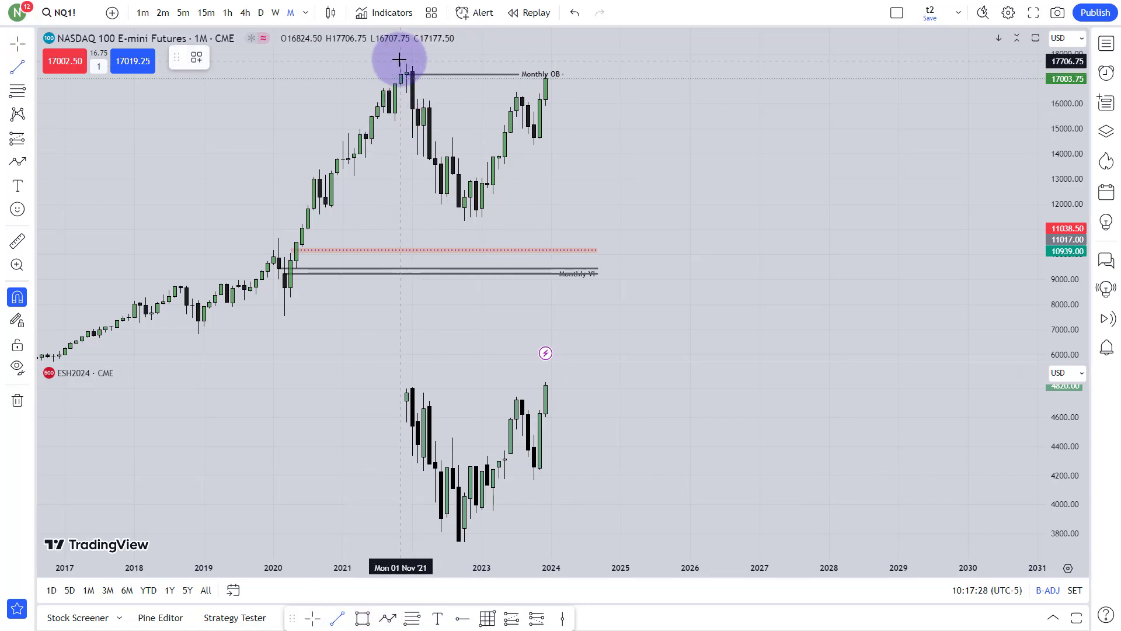
left_click_drag(399, 59, 552, 74)
left_click(546, 78)
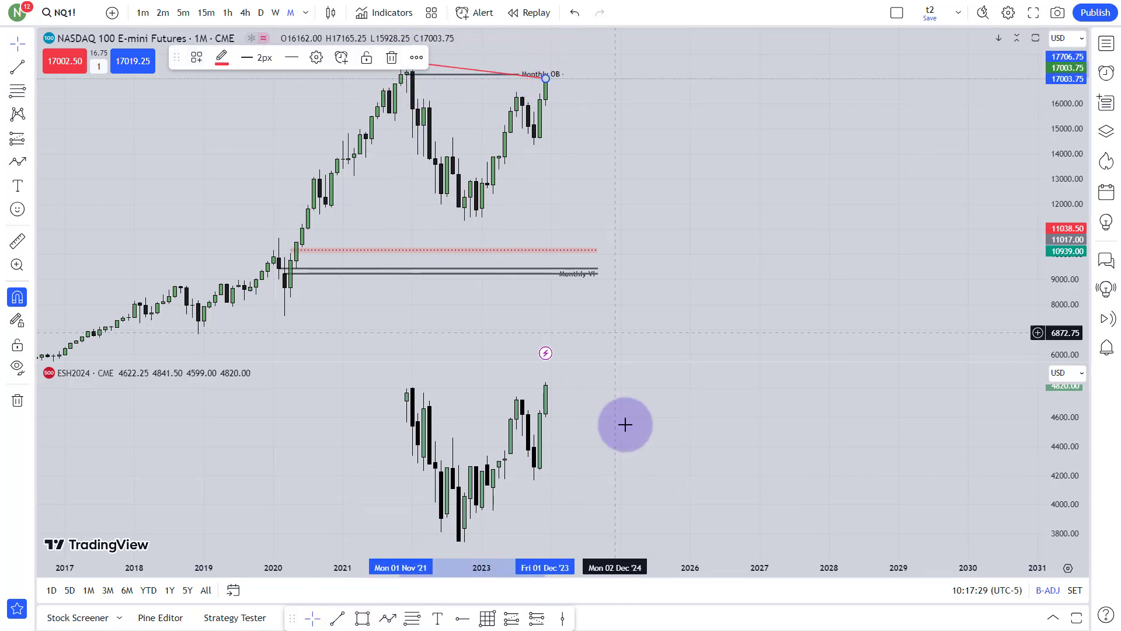
left_click(642, 446)
Step: Draw a trend line in the ESH2024 pane from the January 2022 high at 4793.25 to the December 2023 high
left_click(343, 618)
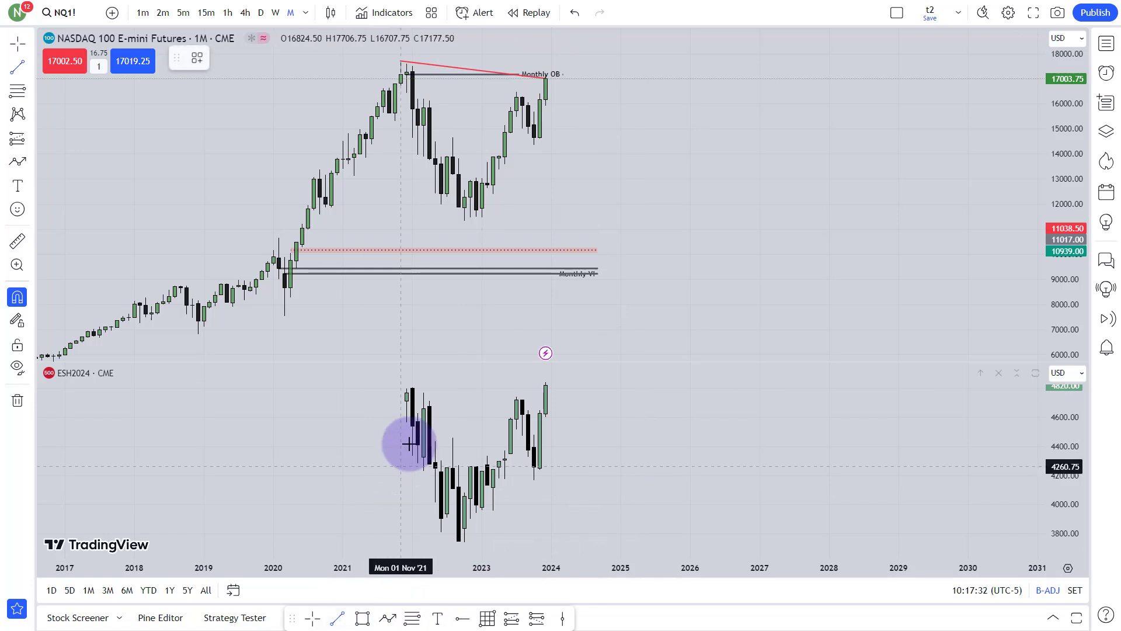
left_click(411, 388)
left_click_drag(412, 388, 569, 372)
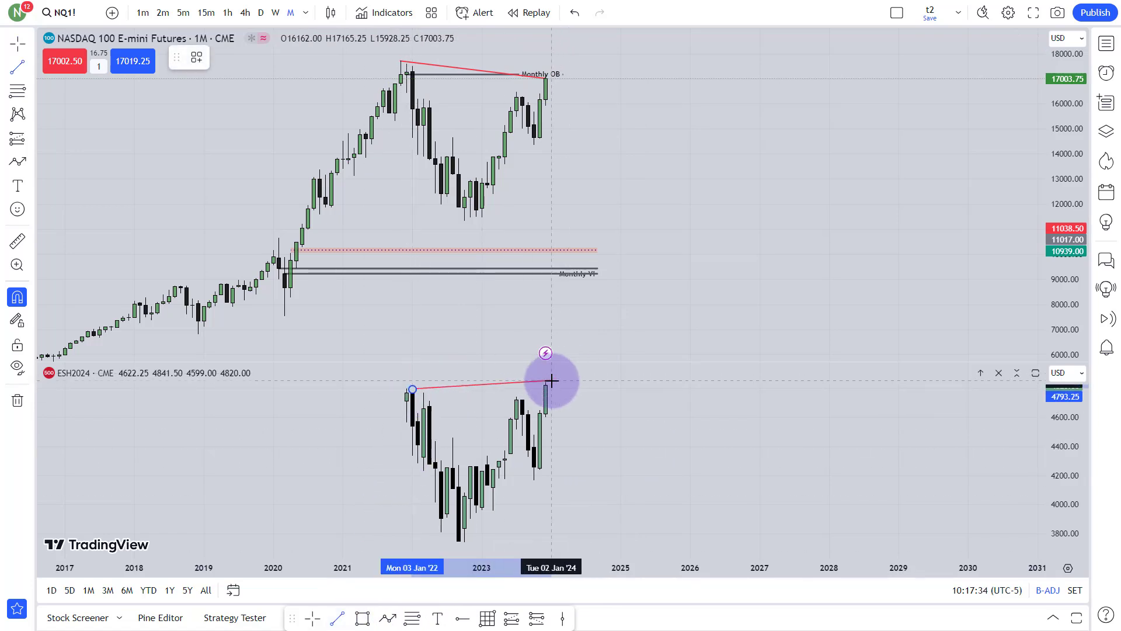
left_click(543, 380)
left_click(602, 420)
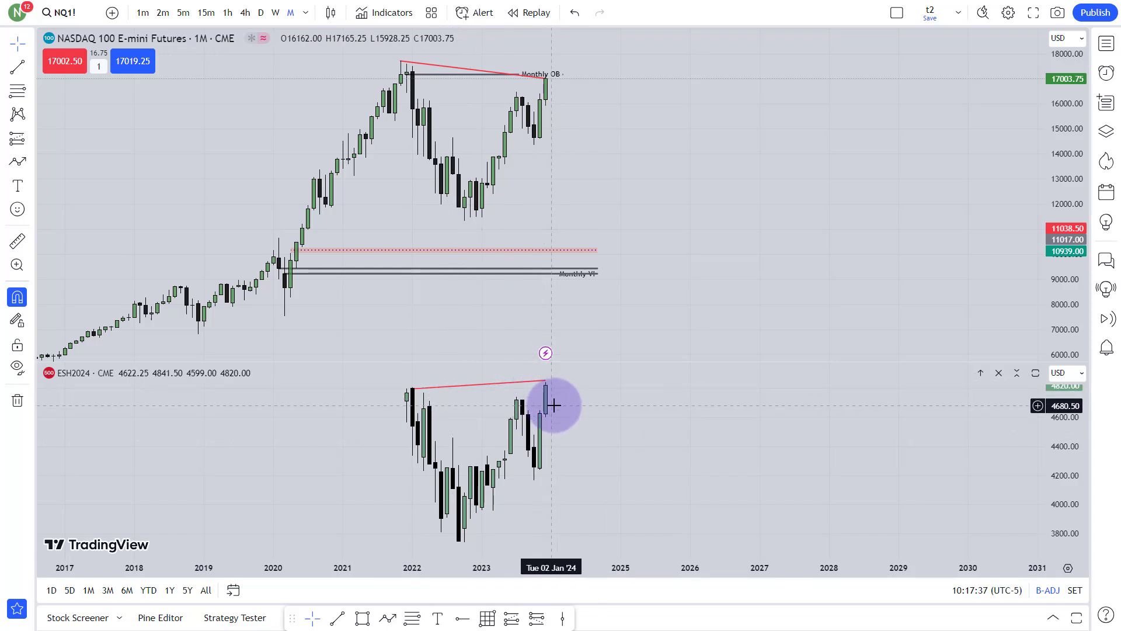
Step: Delete the trend lines connecting the highs in both the ESH2024 and NASDAQ panes
left_click(545, 381)
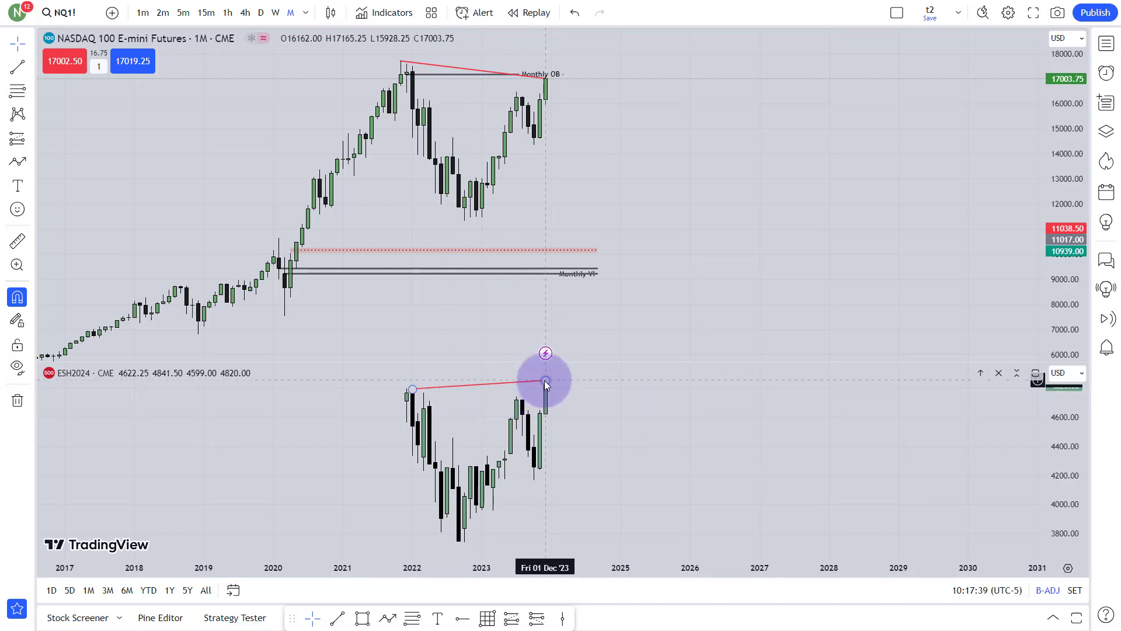
left_click(532, 78)
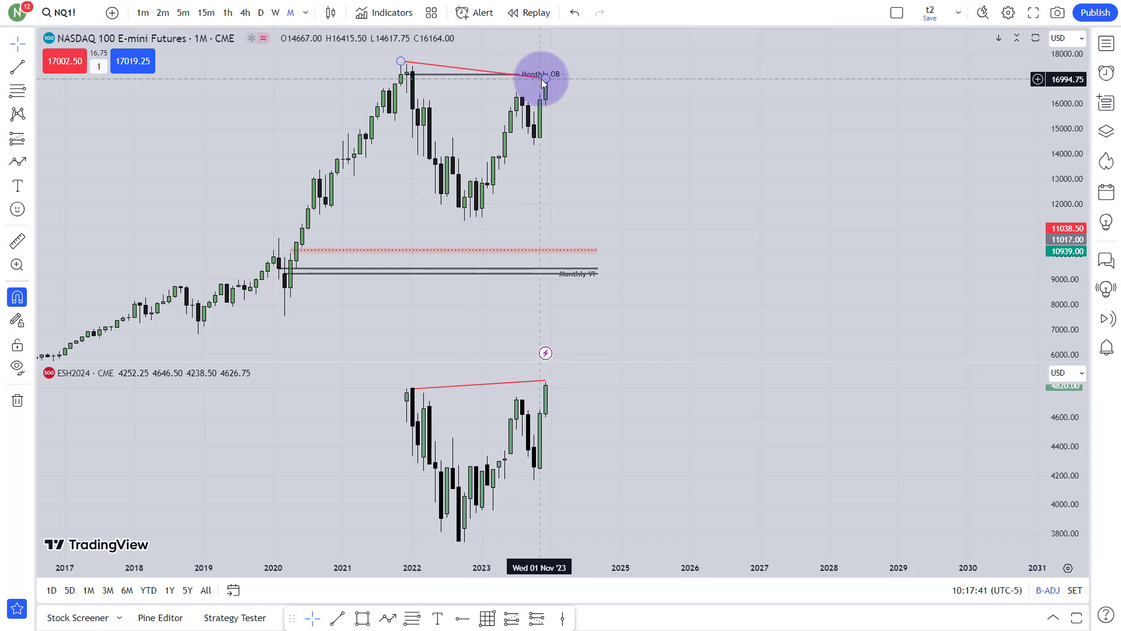
left_click(576, 205)
left_click_drag(577, 206, 578, 241)
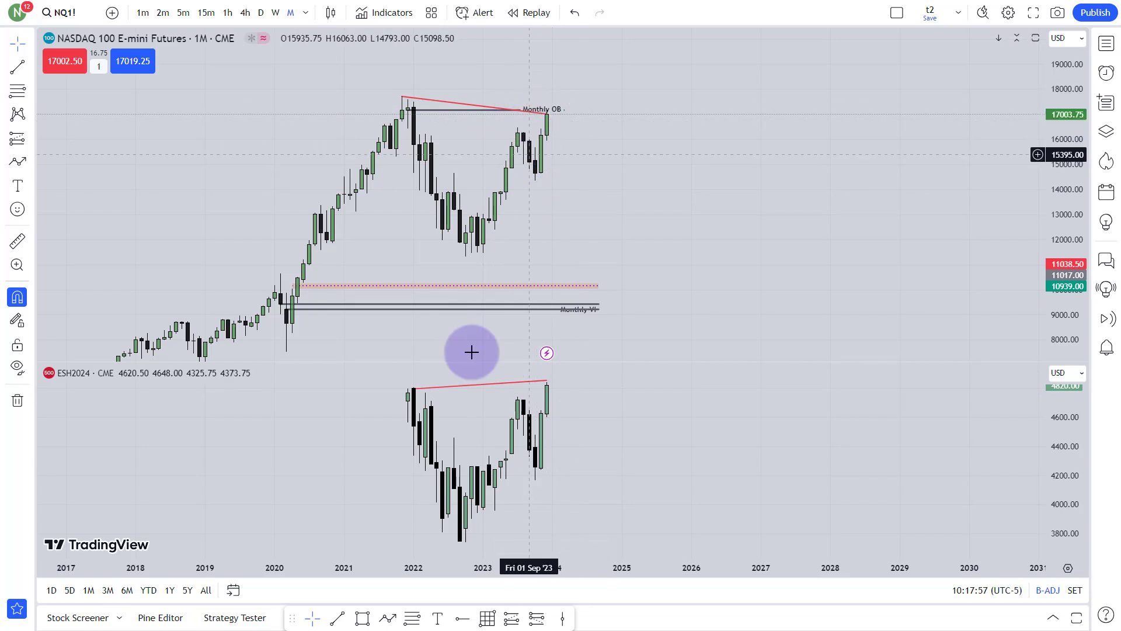
left_click(518, 383)
left_click(391, 57)
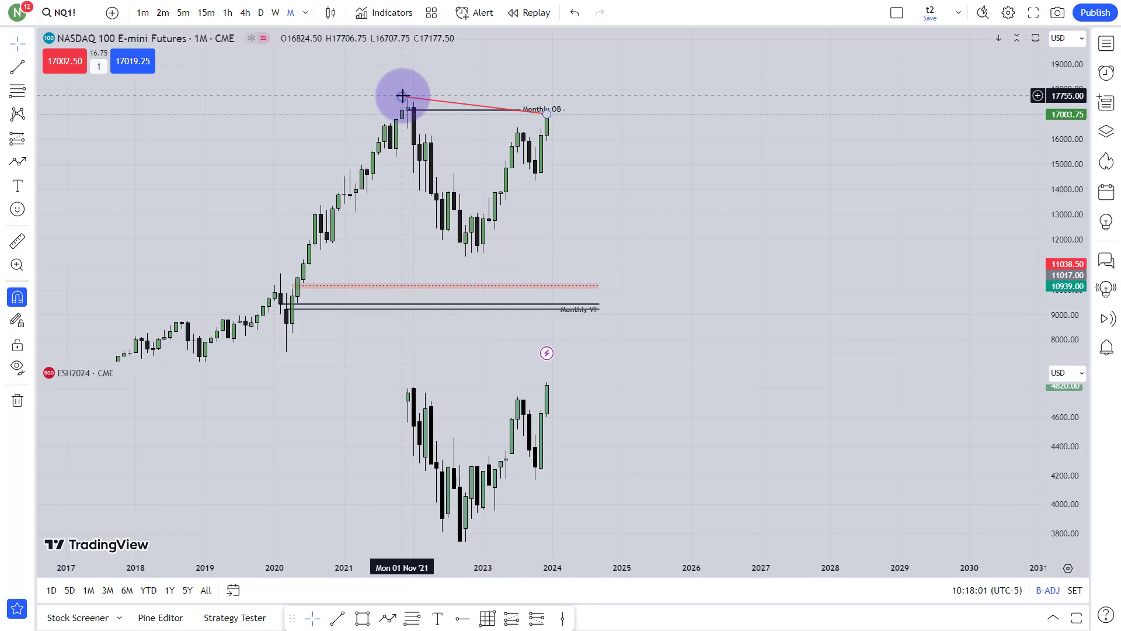
left_click(402, 97)
left_click(391, 58)
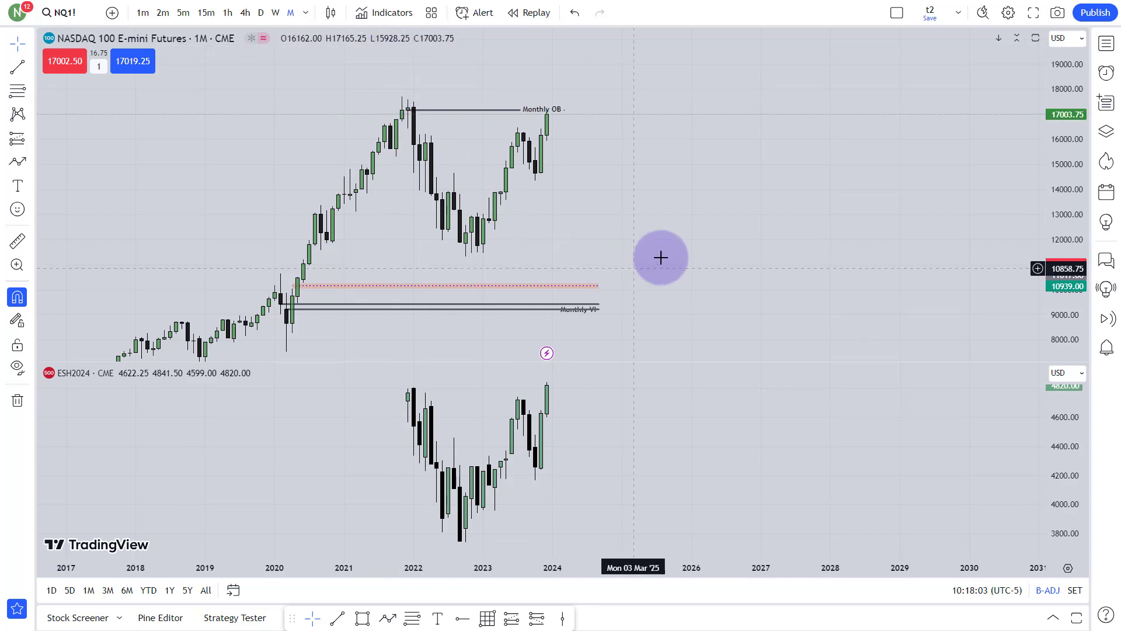
Step: Maximize the NASDAQ pane and load the E-mini S&P 500 Futures (ESH2024) chart from the watchlist
double_click(703, 253)
left_click_drag(645, 356, 659, 305)
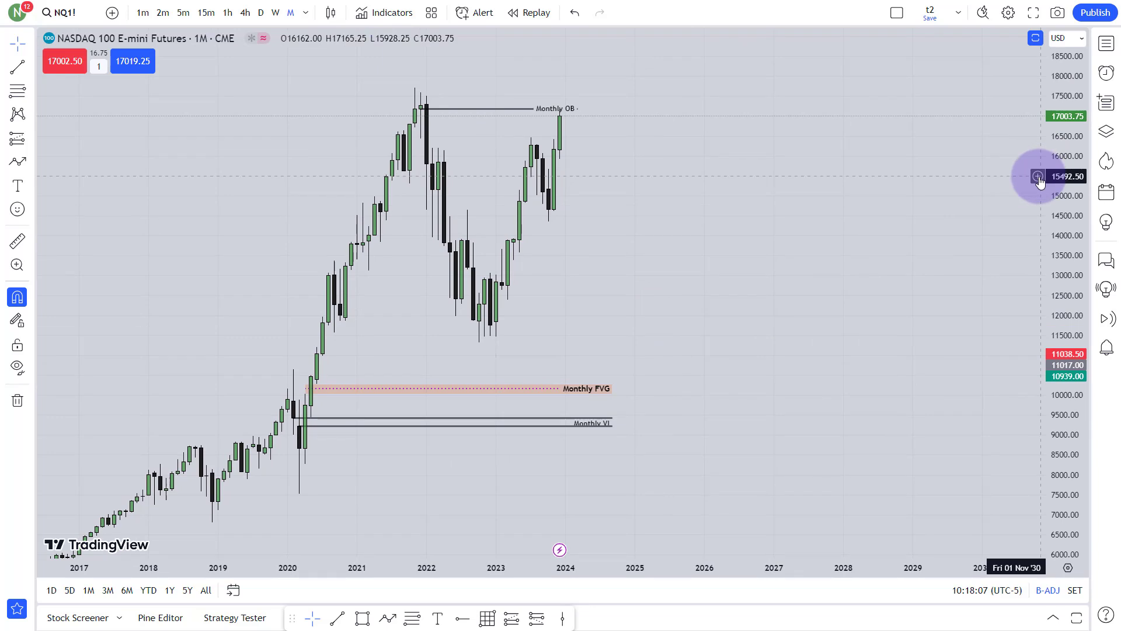
left_click(1106, 44)
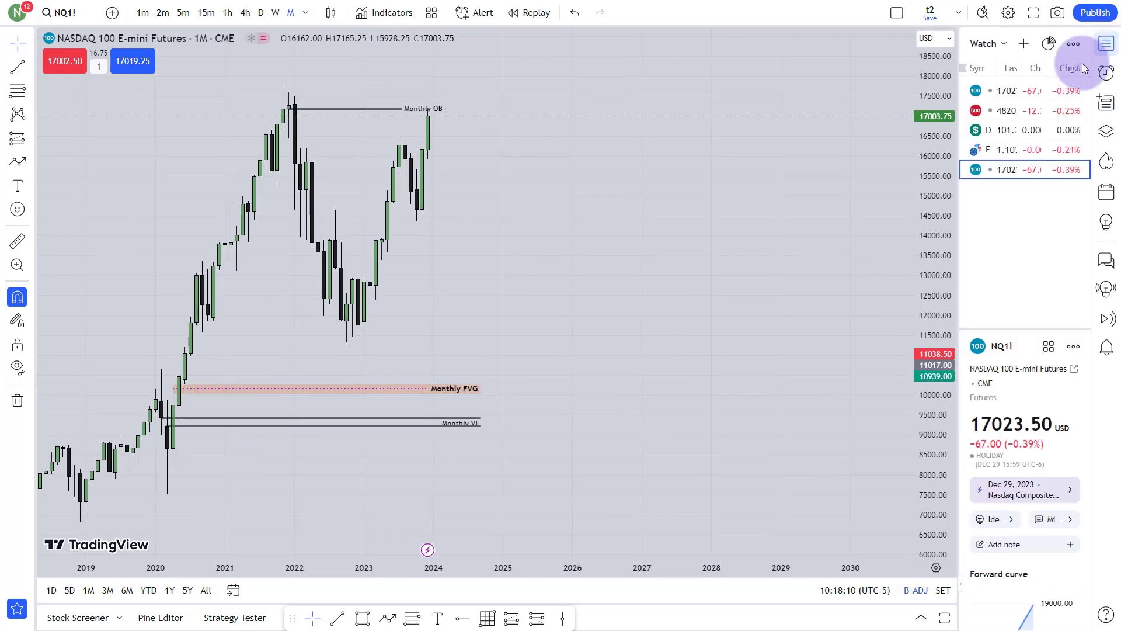
left_click(995, 112)
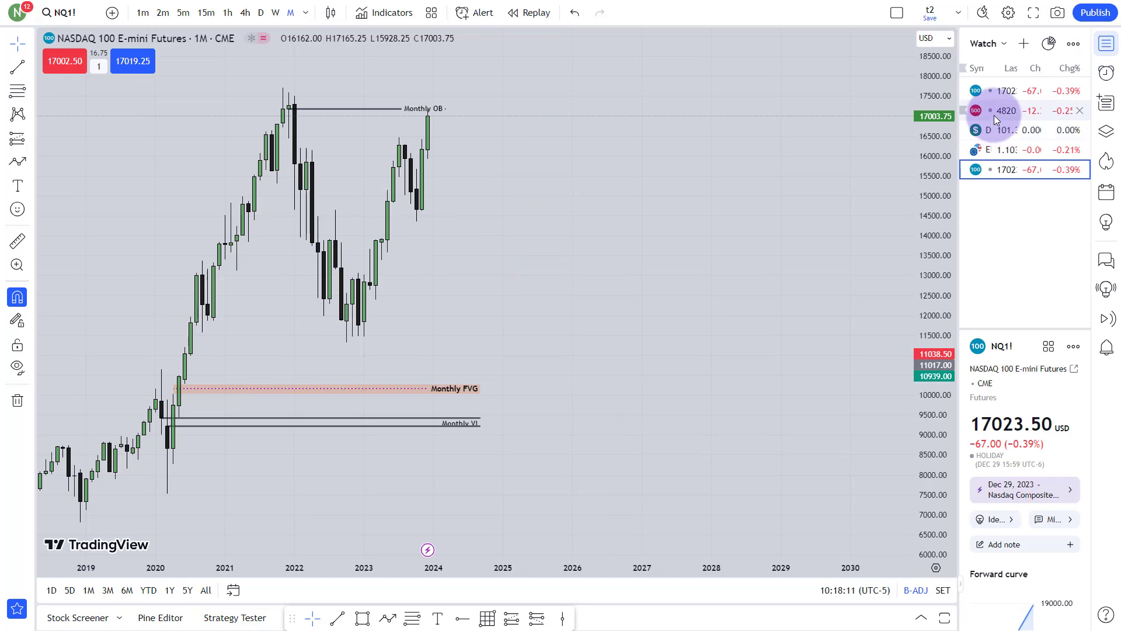
left_click(1106, 44)
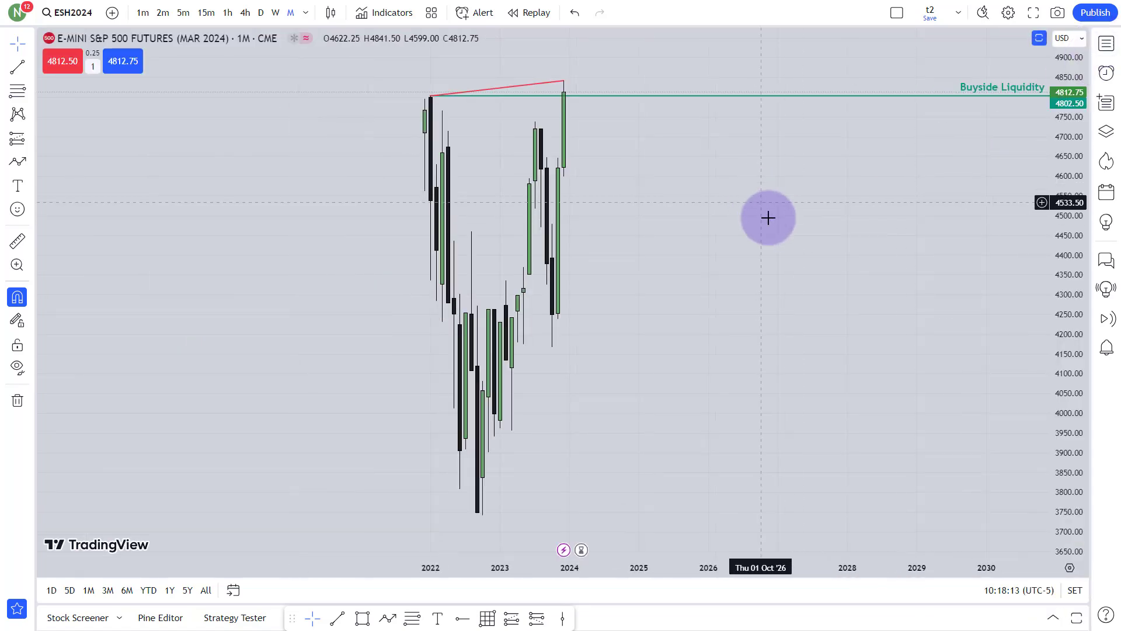
Step: Delete the red trend line between the January 2022 and December 2023 highs on the monthly ESH2024 chart
left_click_drag(1075, 325, 1074, 295)
left_click_drag(530, 115, 548, 320)
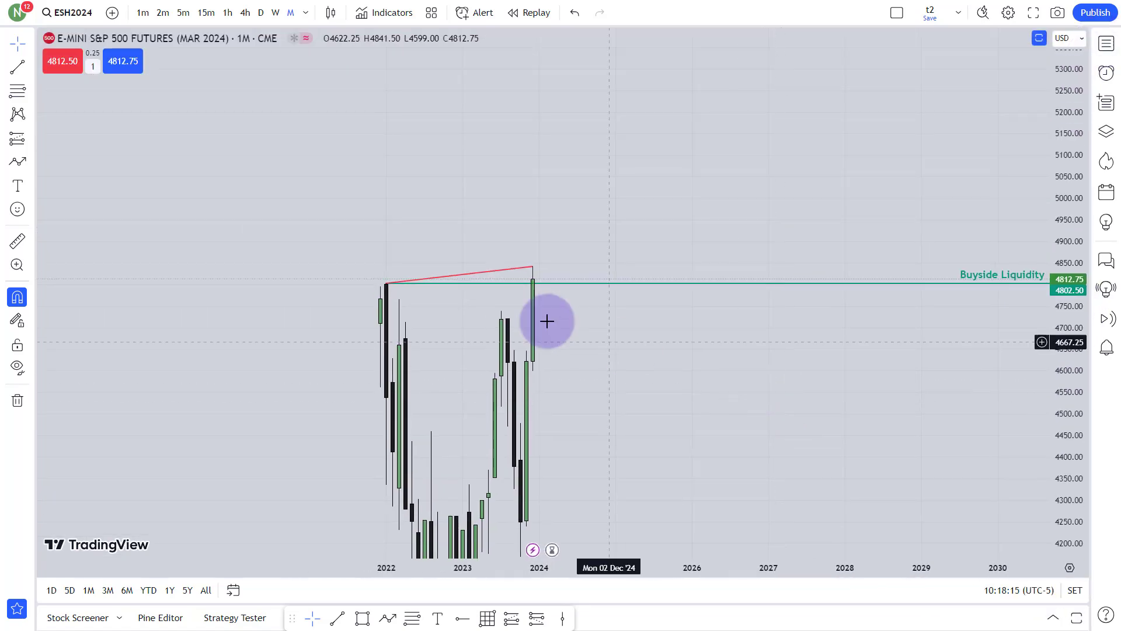
left_click(497, 270)
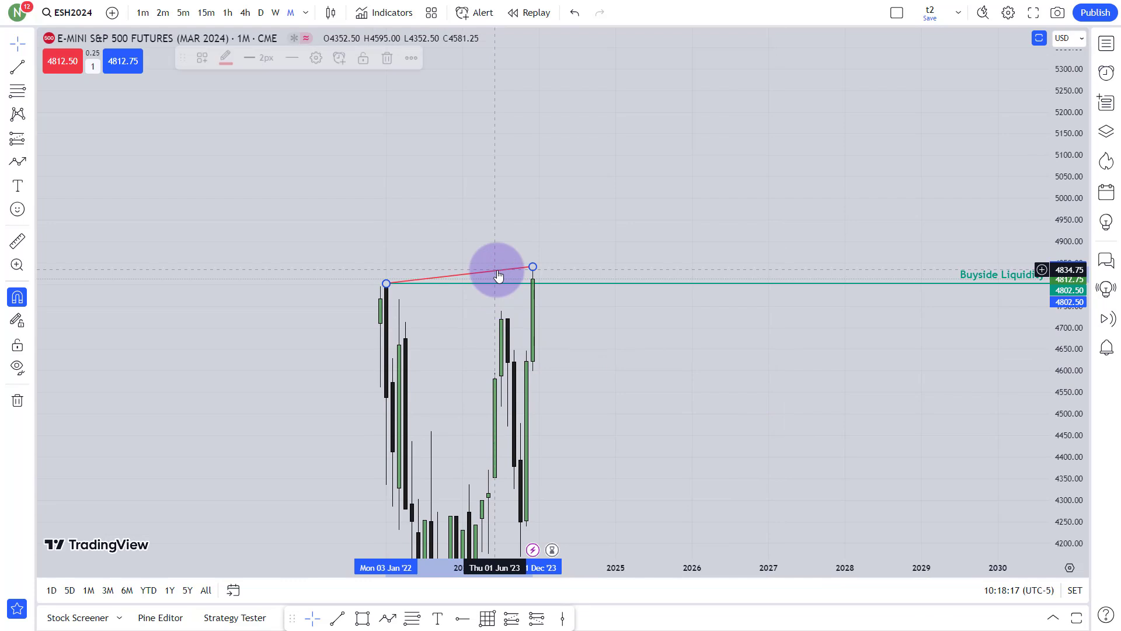
left_click(387, 57)
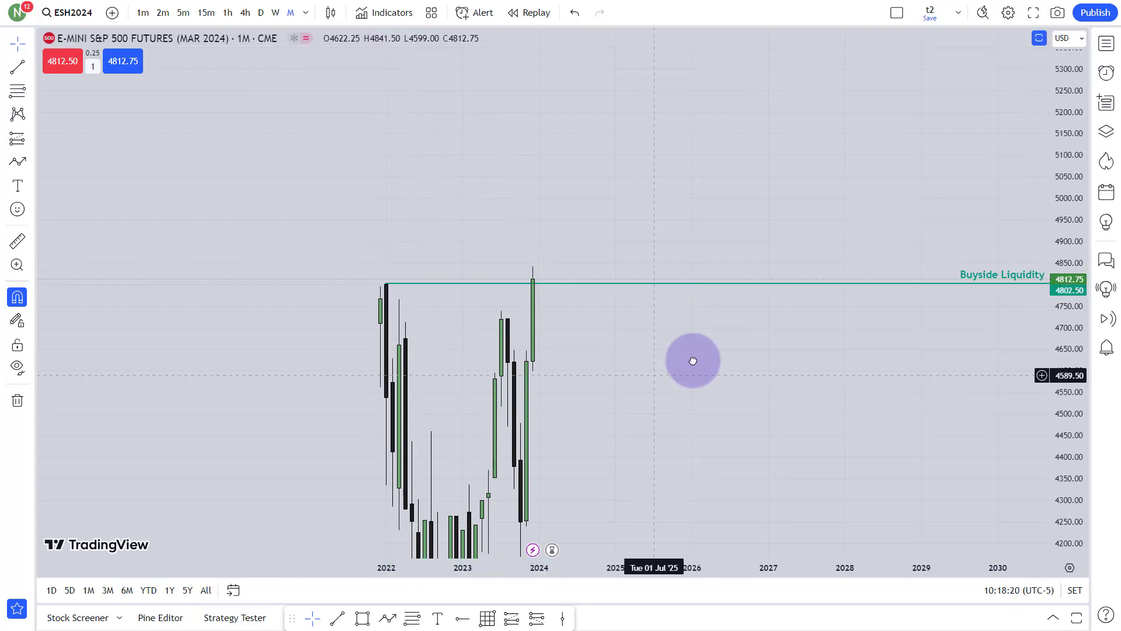
Step: Draw a Fibonacci retracement on ESH2024 from the October 2022 low at 3741.00 to the January 2022 high at 4802.50
left_click_drag(691, 371, 768, 298)
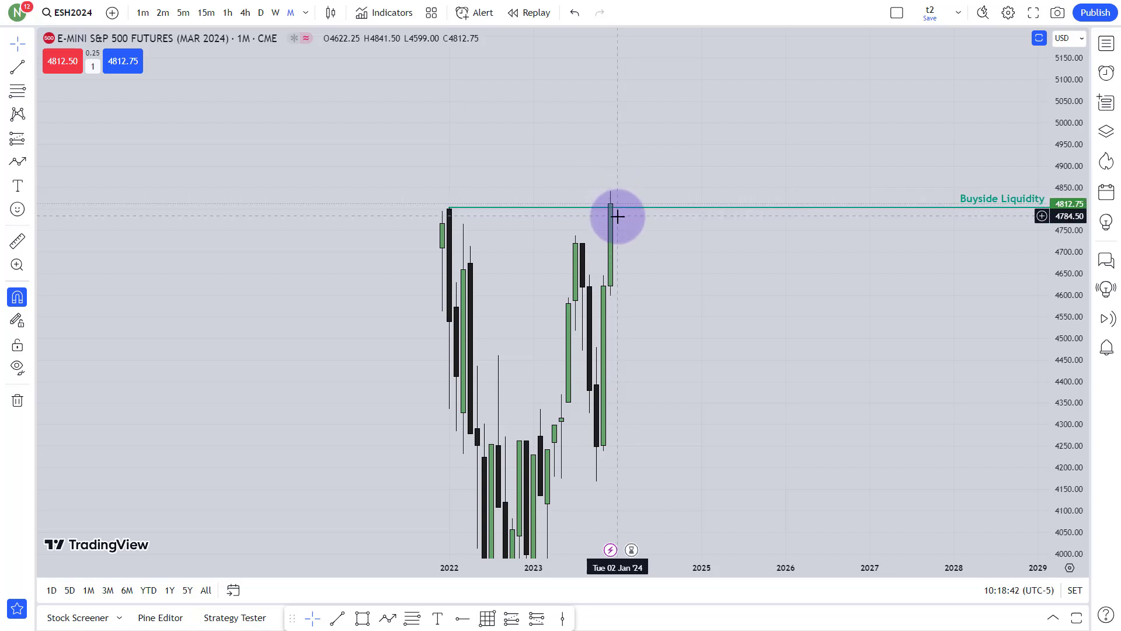
left_click_drag(618, 216, 577, 134)
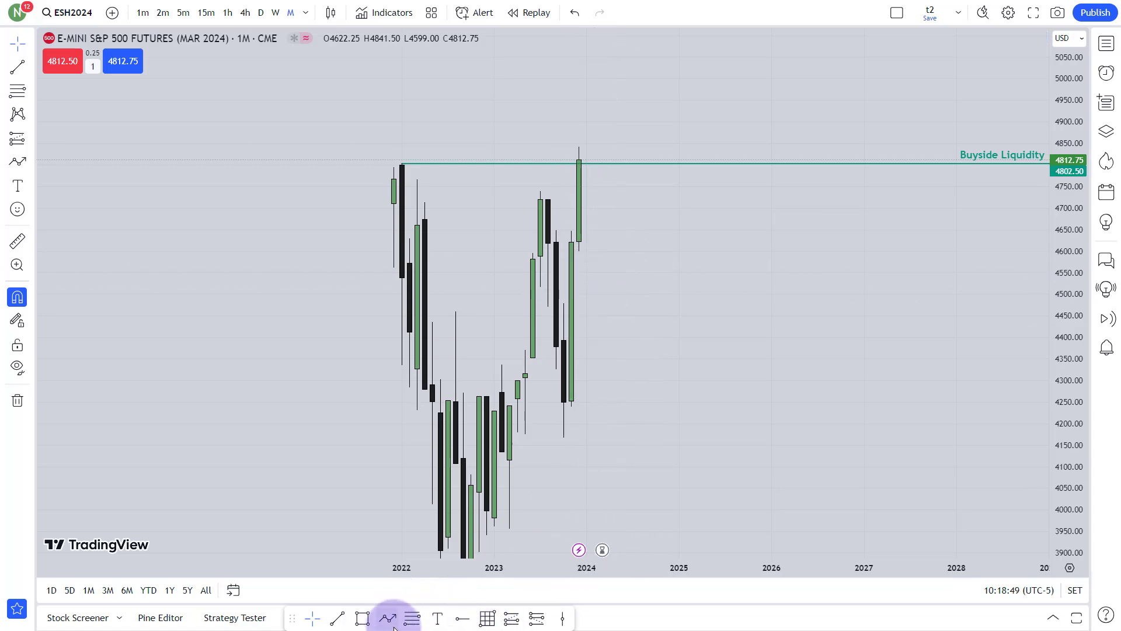
left_click(413, 620)
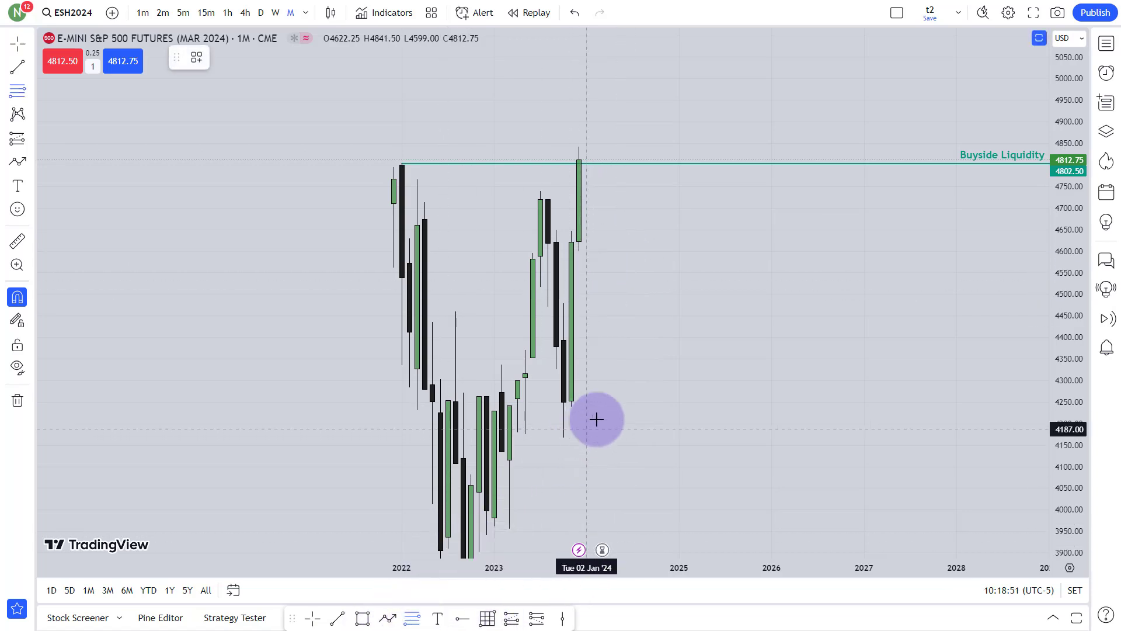
left_click_drag(1079, 170, 1080, 286)
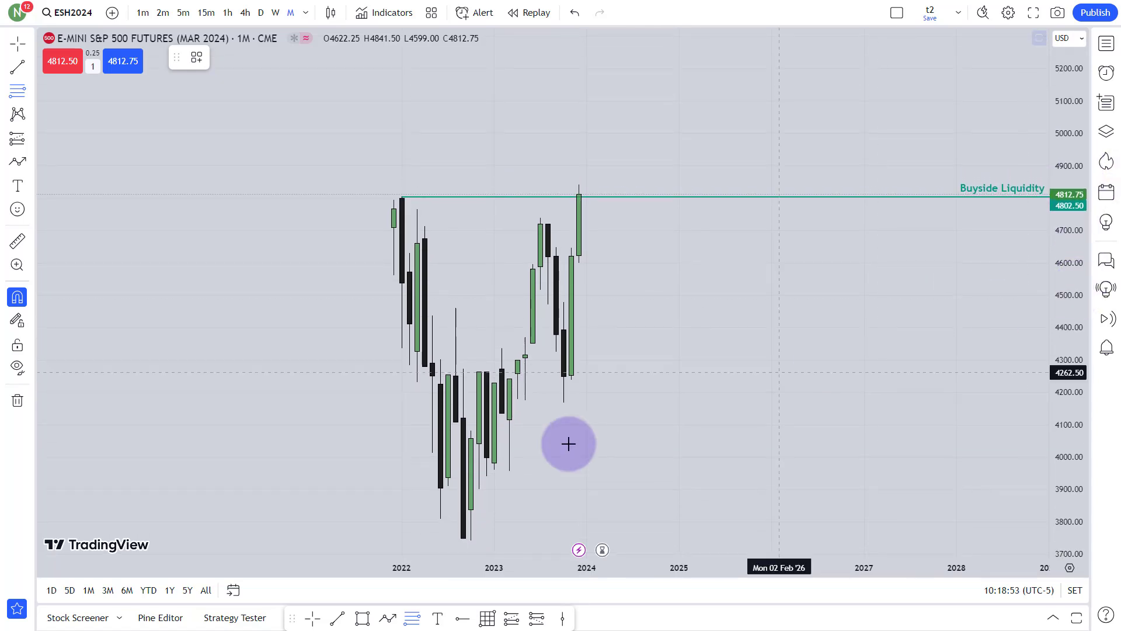
left_click_drag(471, 544, 399, 194)
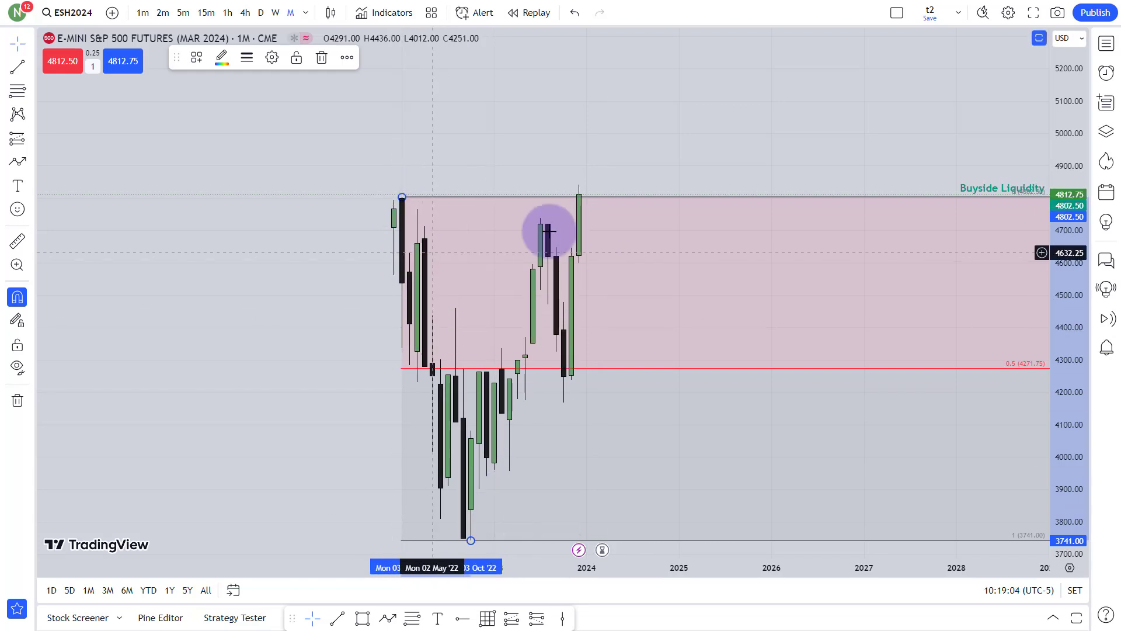
Step: Re-anchor the retracement to the December 2023 high at 4841.50 and the October 2023 low at 4167.75
mouse_move(402, 197)
left_mouse_down()
mouse_move(597, 180)
mouse_move(579, 185)
left_mouse_up()
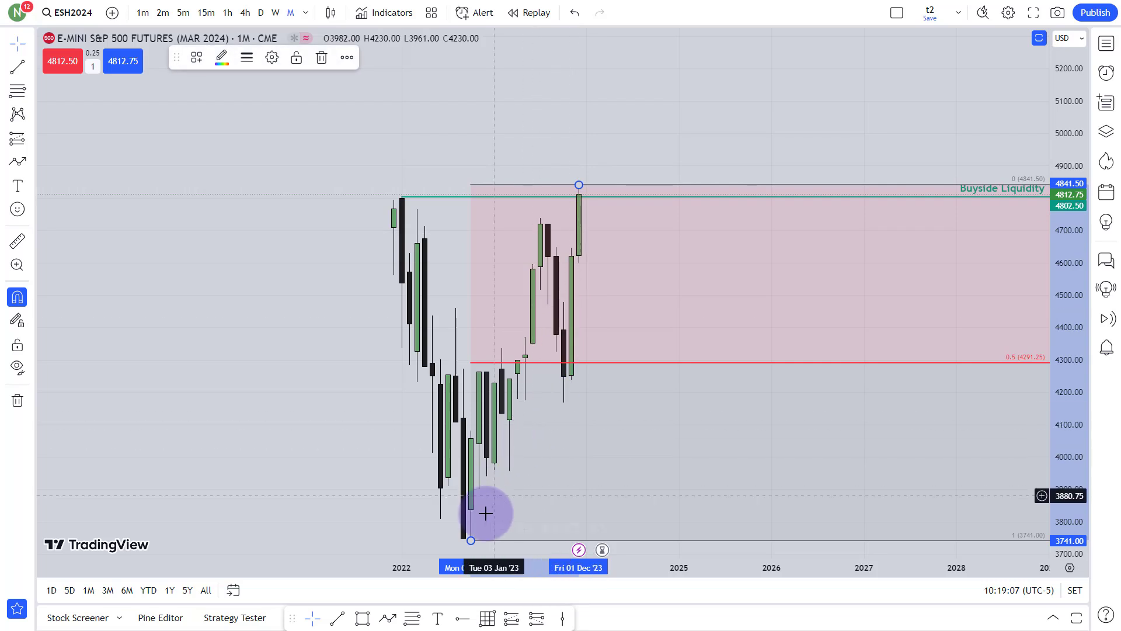
left_click_drag(349, 365, 300, 266)
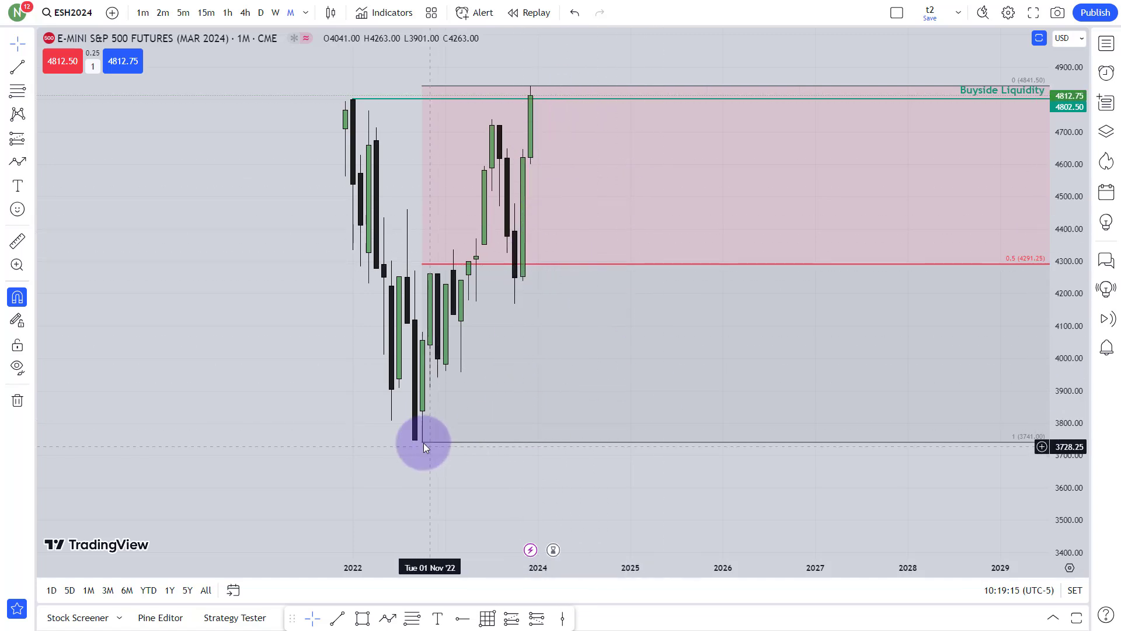
left_click_drag(419, 447, 514, 302)
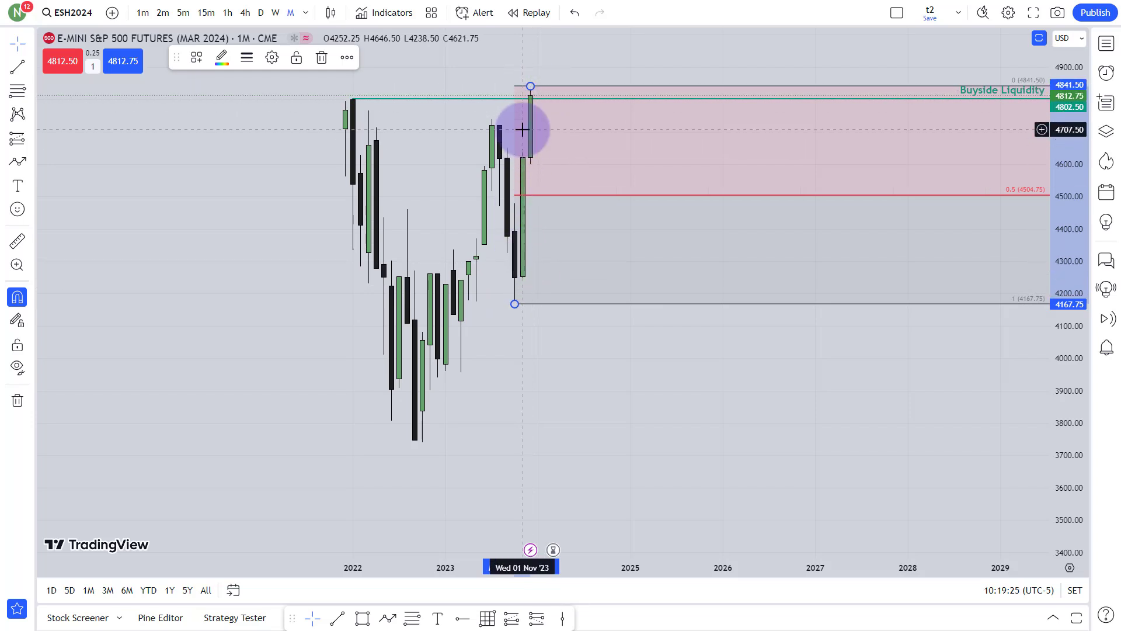
Step: Delete the Fibonacci retracement spanning the October 2023 low and December 2023 high
left_click(475, 113)
left_click_drag(475, 113, 514, 218)
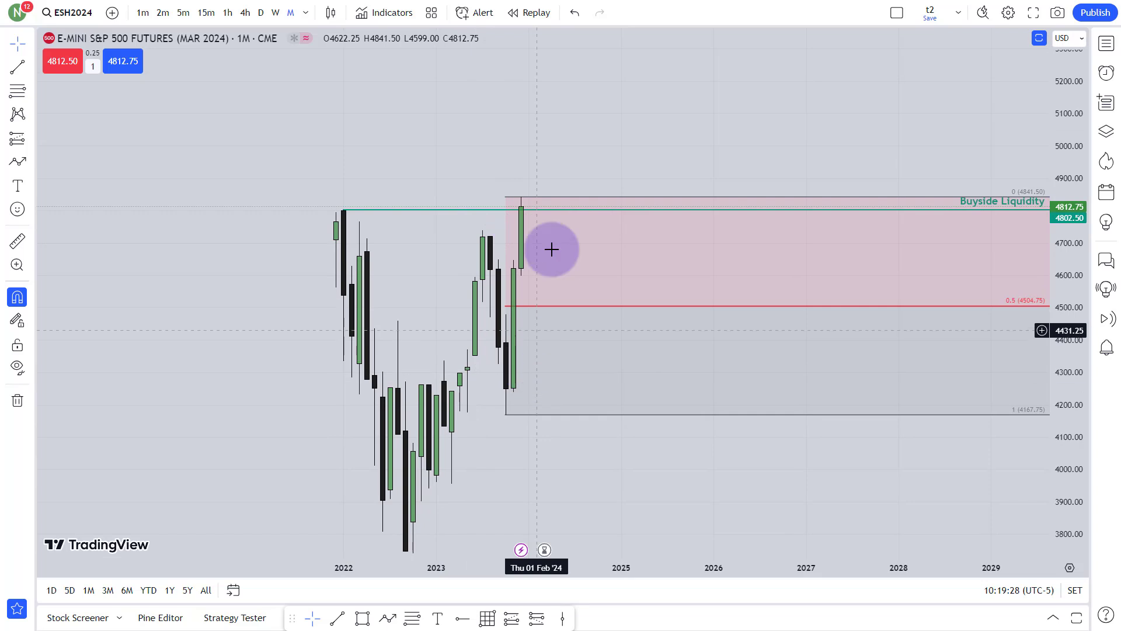
left_click_drag(451, 316, 456, 225)
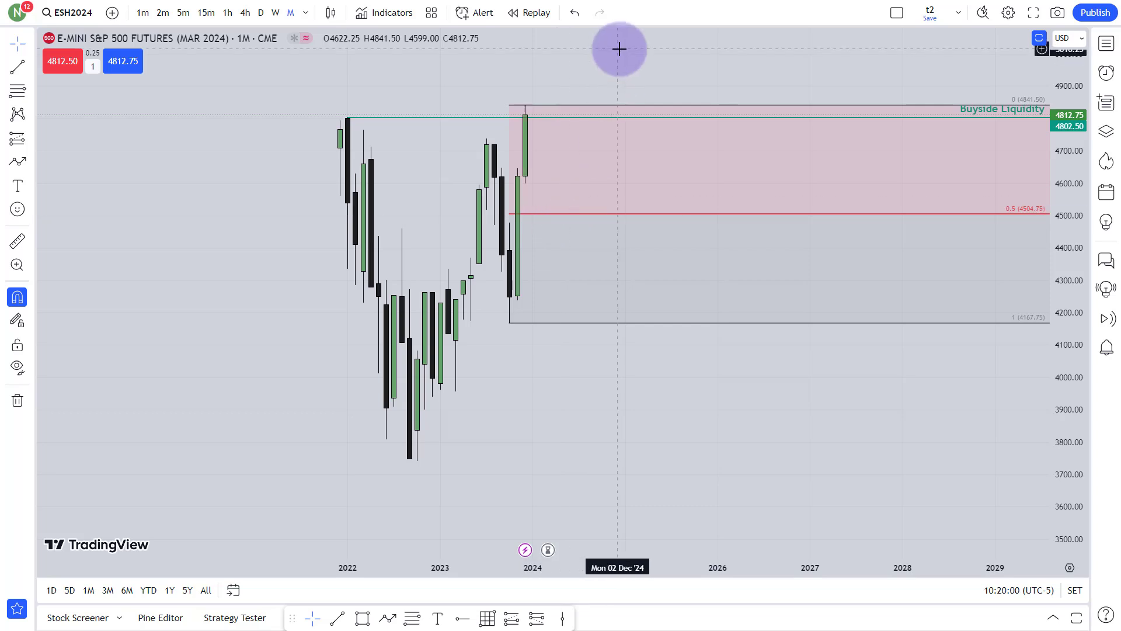
left_click_drag(619, 49, 603, 170)
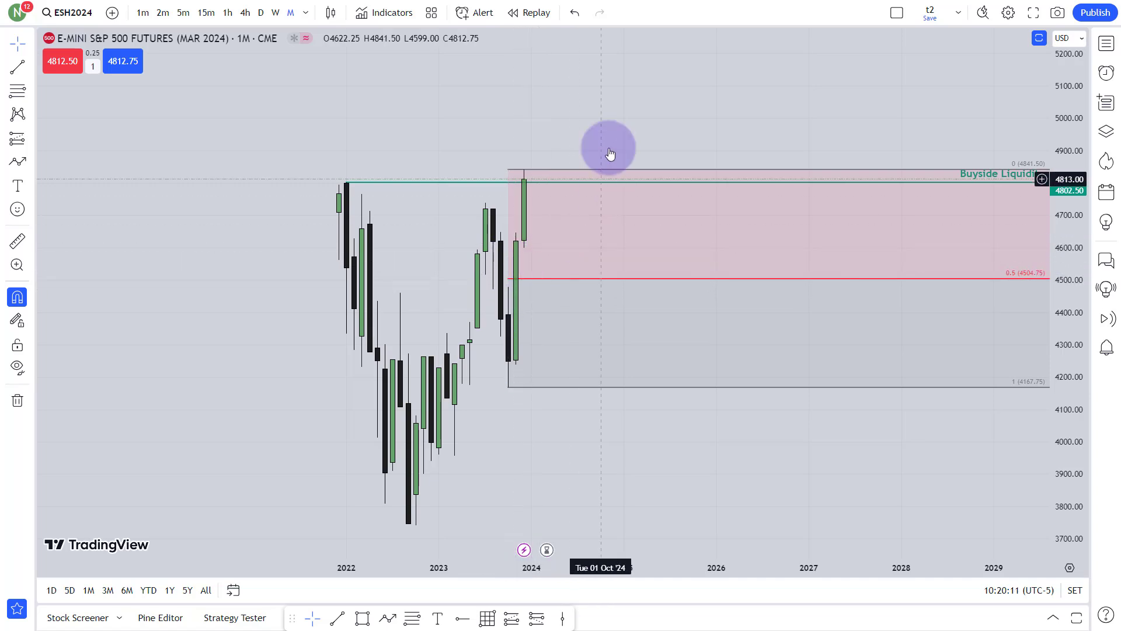
left_click(524, 170)
left_click(322, 58)
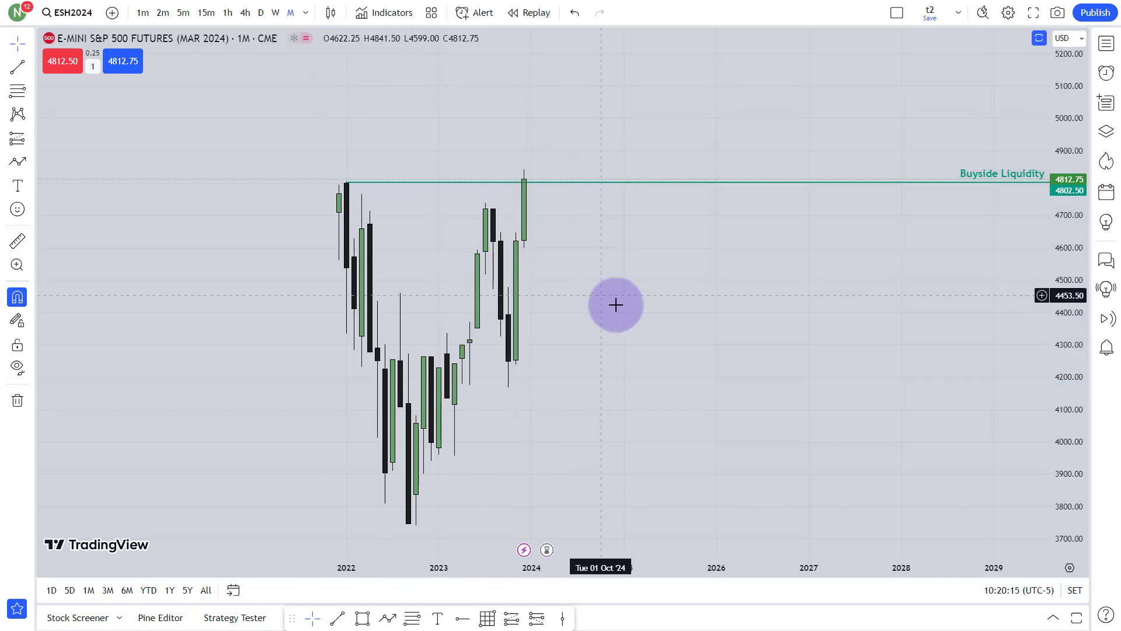
Step: Draw a Fibonacci retracement on ESH2024 from the October 2023 low at 4167.75 to the July 2023 high at 4738.50
scroll(580, 325, "up", 2)
left_click_drag(580, 326, 826, 290)
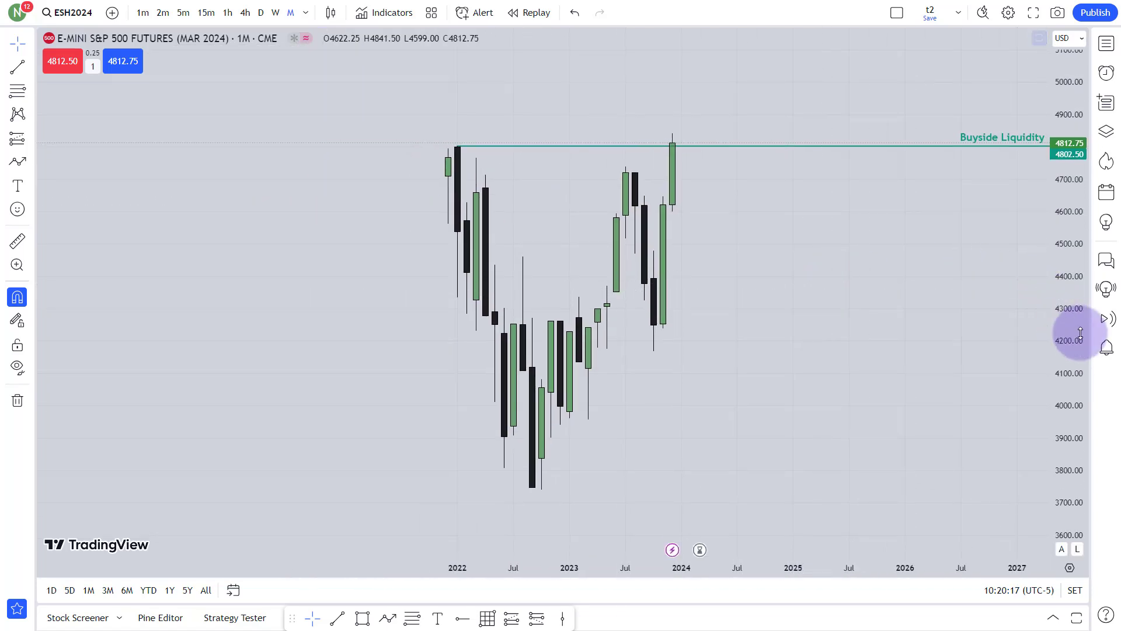
left_click_drag(1078, 332, 1077, 269)
left_click_drag(851, 273, 725, 323)
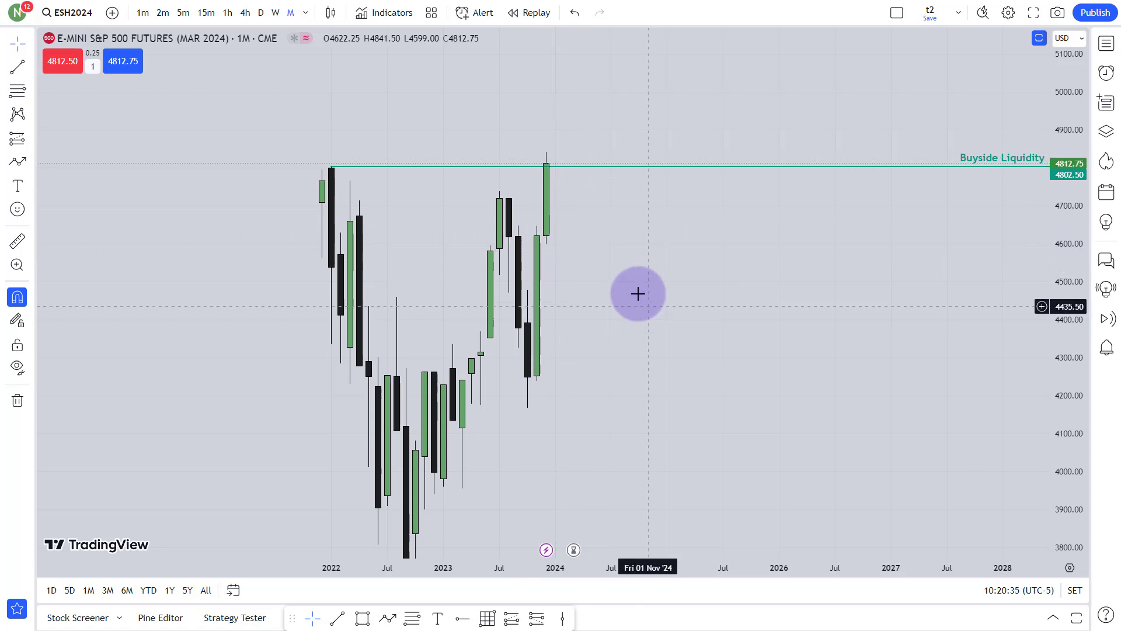
left_click_drag(555, 148, 555, 204)
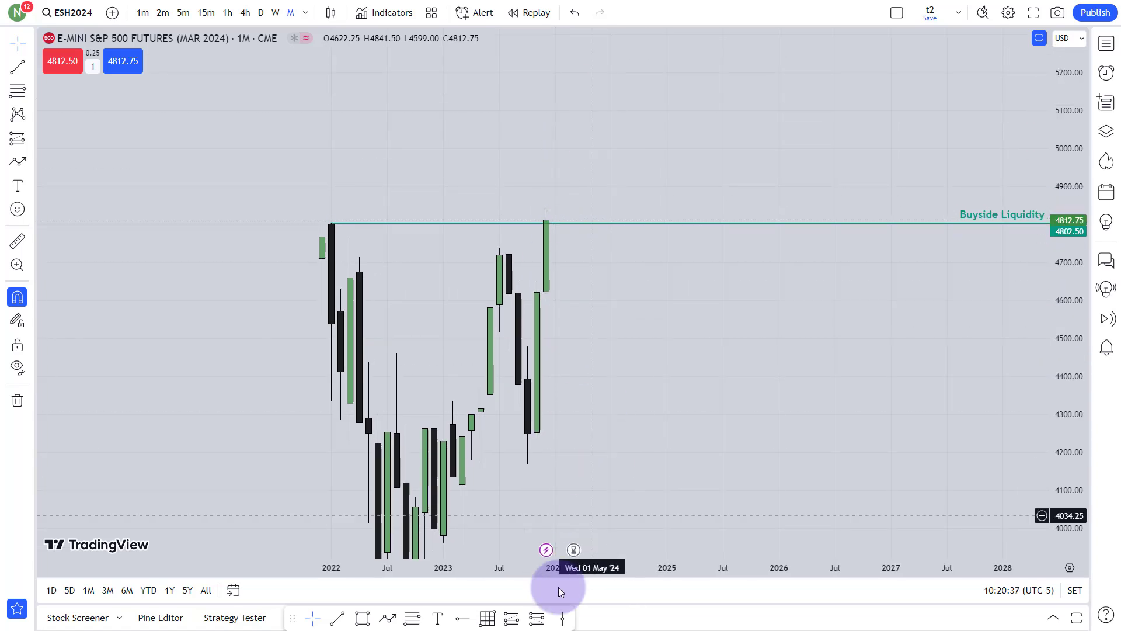
left_click(414, 623)
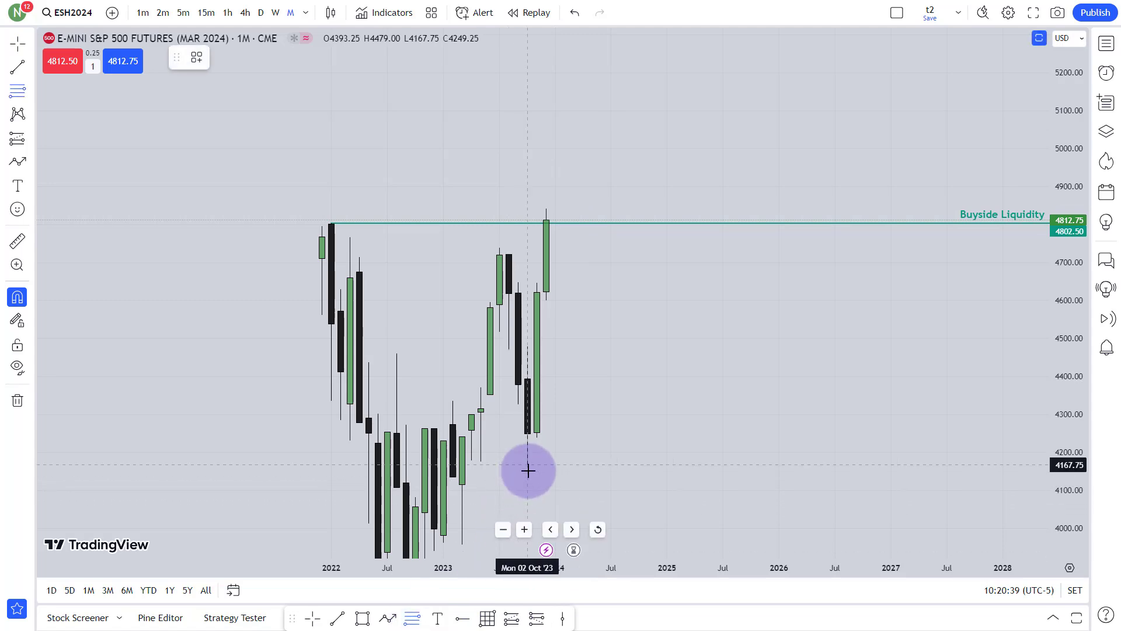
left_click(527, 464)
left_click(498, 246)
Step: Apply the "normal" template to the Fibonacci retracement spanning the July 2023 high and October 2023 low
right_click(498, 246)
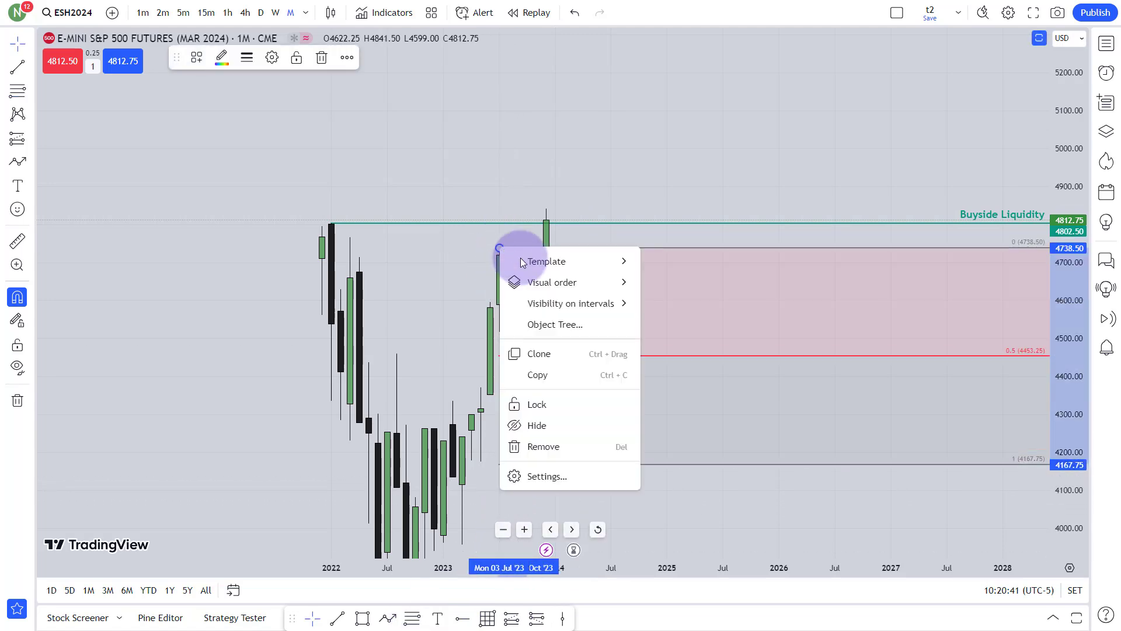
mouse_move(617, 261)
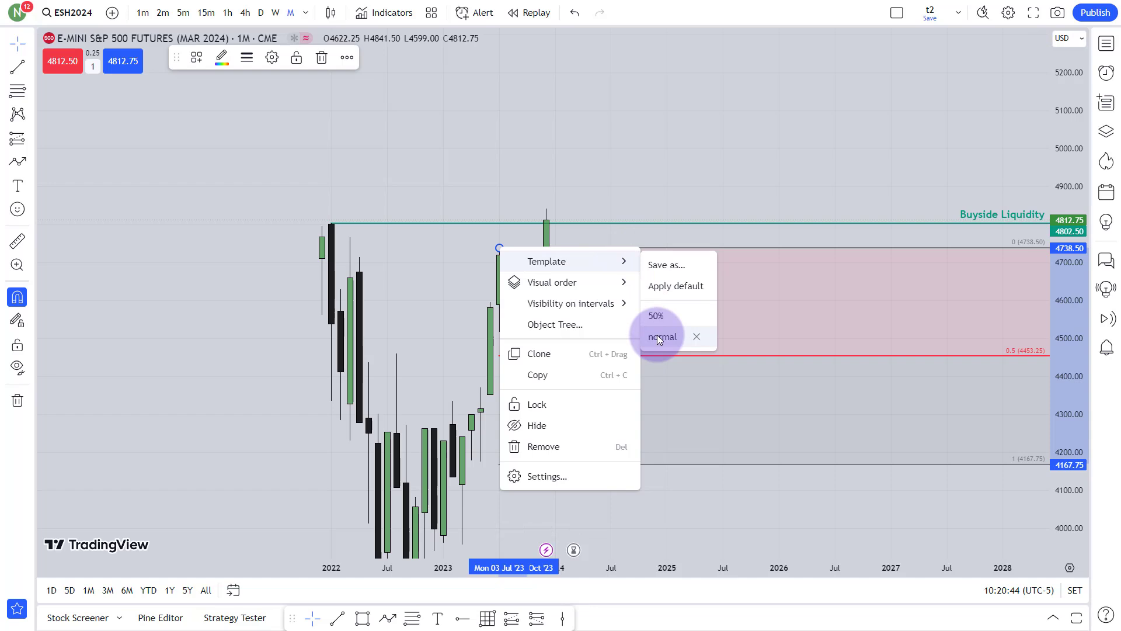
left_click(656, 337)
Step: Delete the Fibonacci retracement spanning the July 2023 high and October 2023 low
key("Delete")
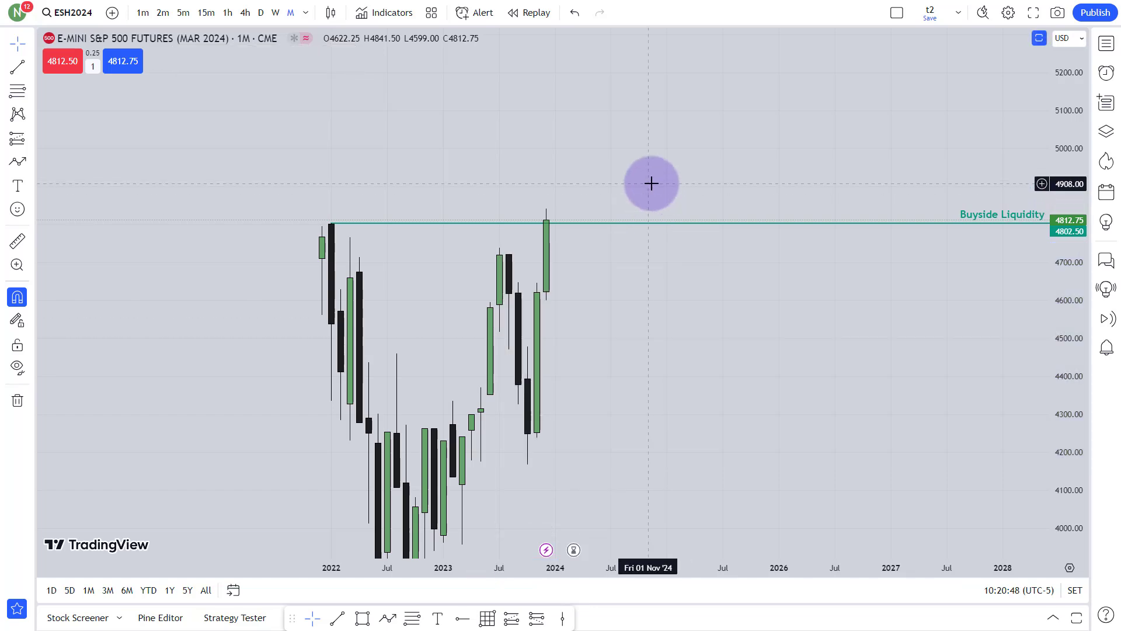
key("ctrl+z")
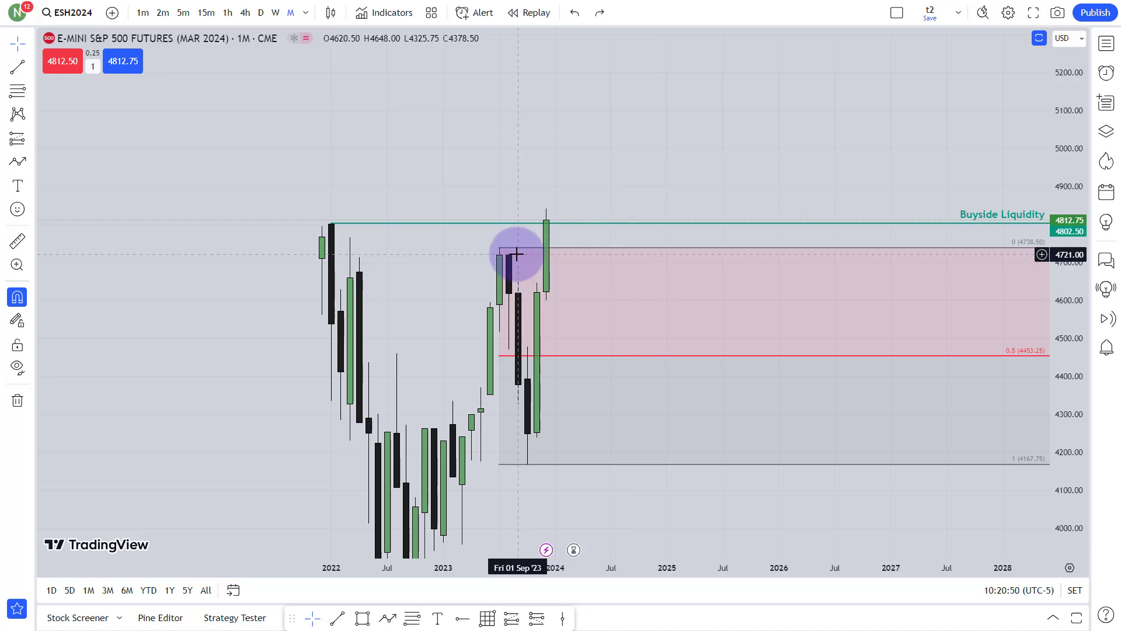
left_click(552, 245)
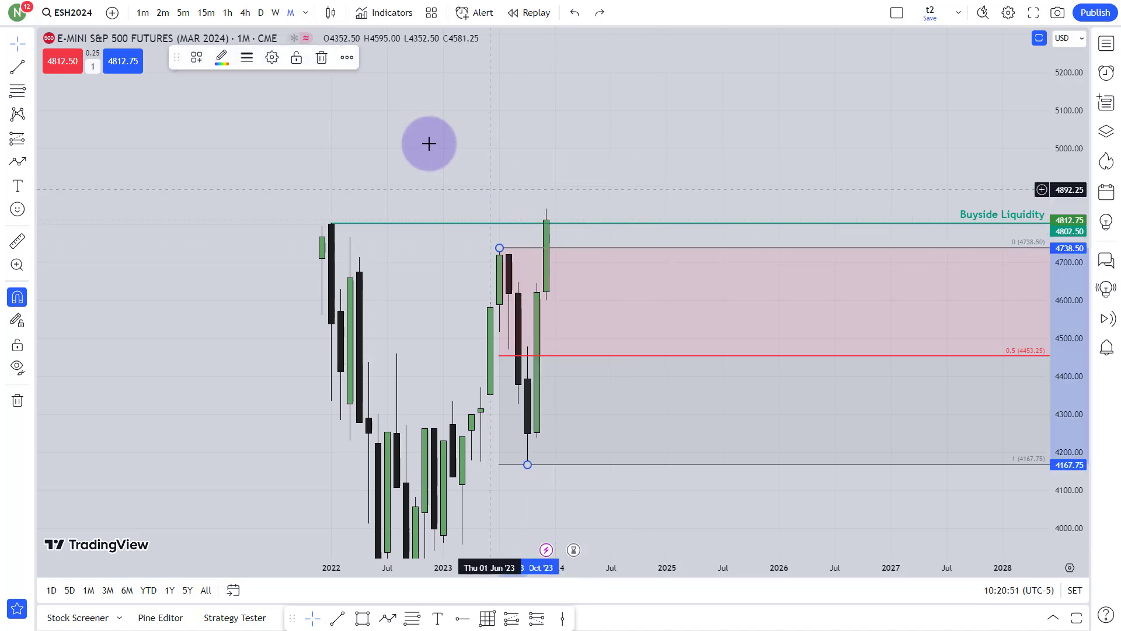
left_click(318, 55)
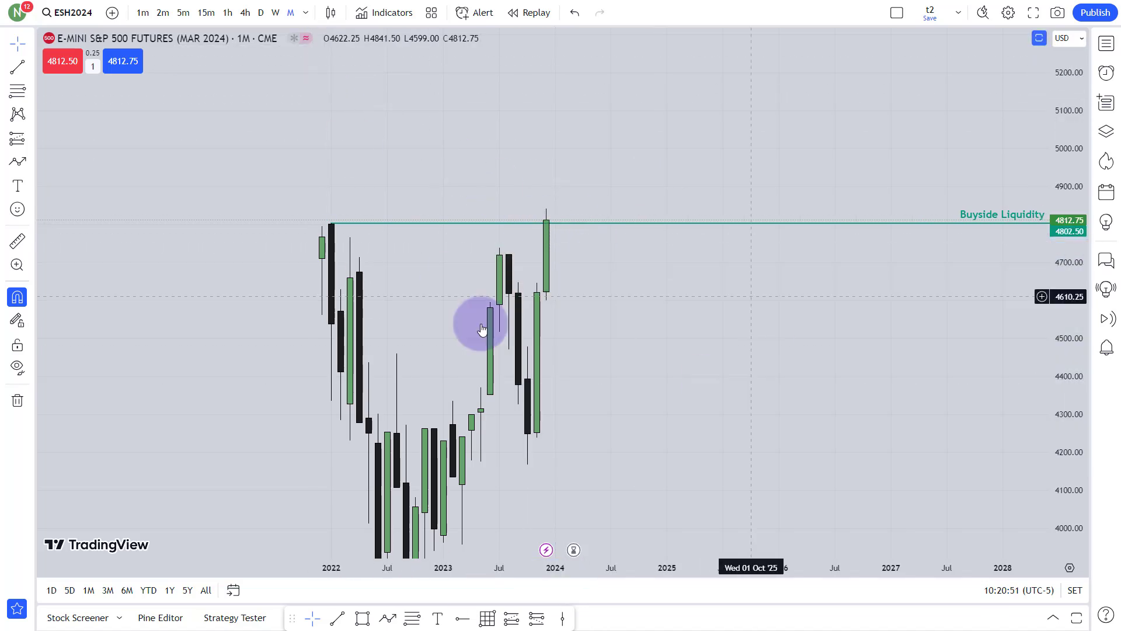
Step: Switch ESH2024 to the weekly timeframe and examine price action between the 4168.25 Sellside Liquidity and 4802.50 Buyside Liquidity lines
left_click(275, 14)
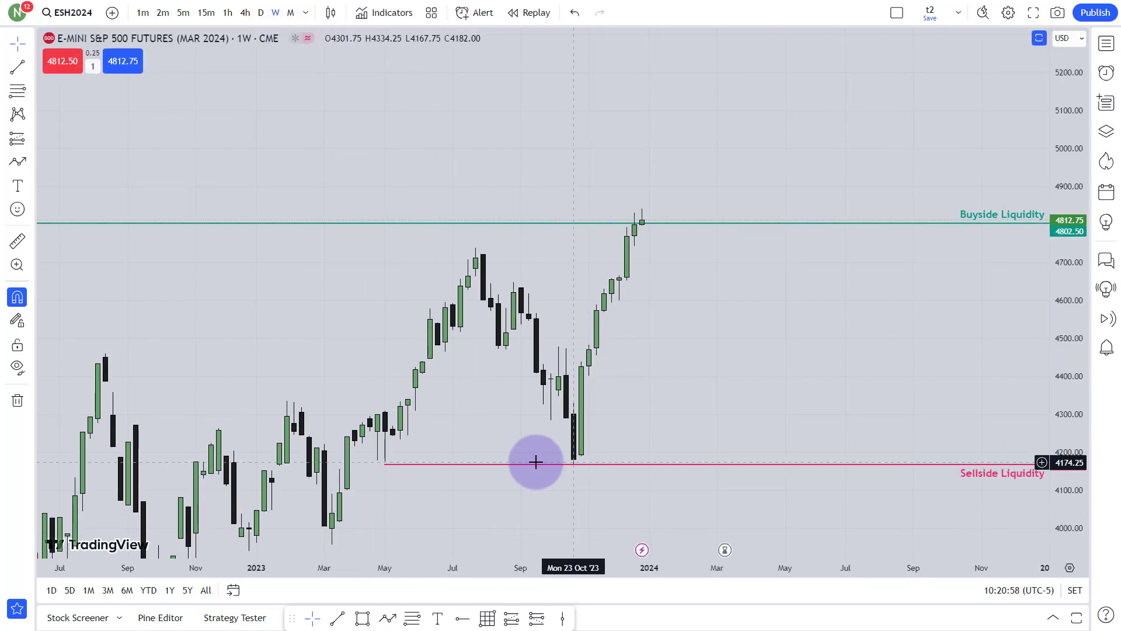
left_click_drag(658, 398, 633, 238)
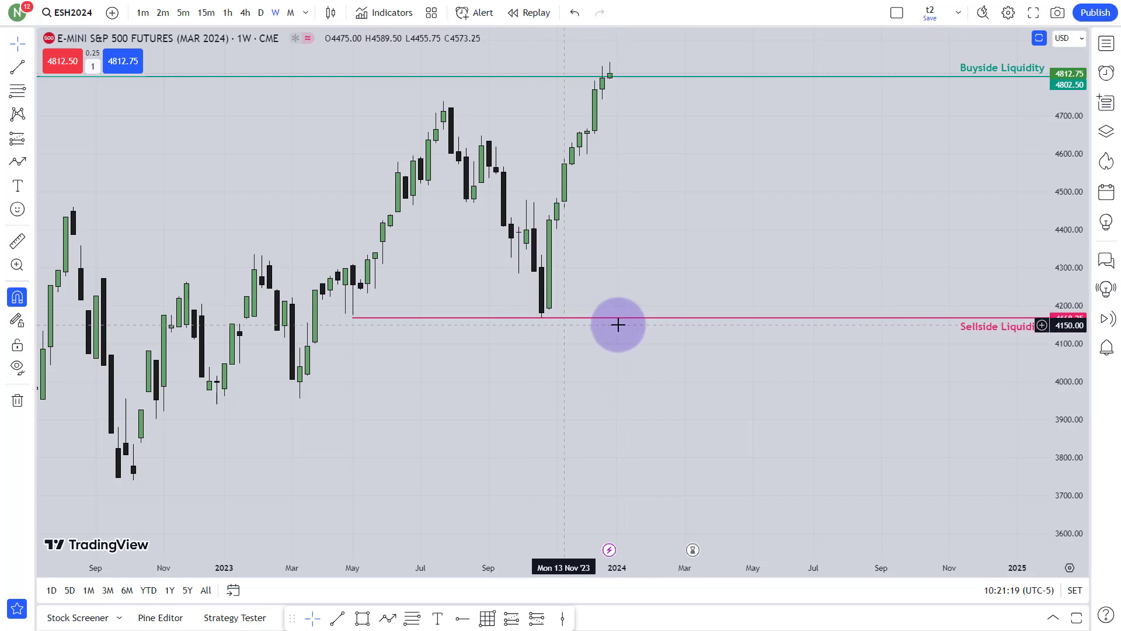
left_click_drag(737, 371, 771, 295)
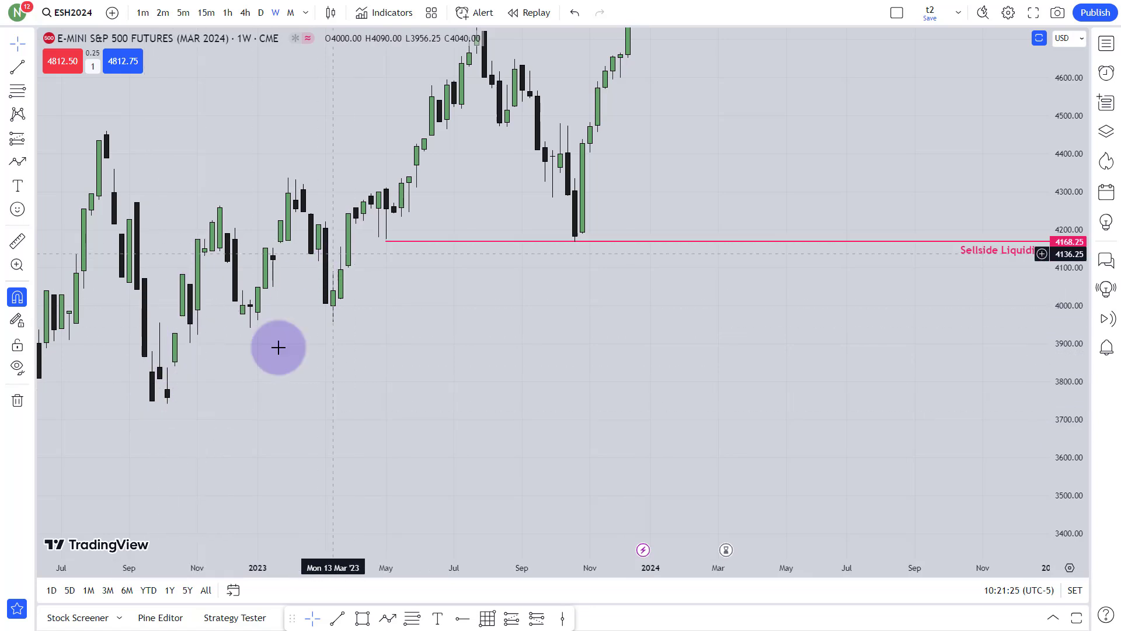
left_click_drag(741, 321, 551, 395)
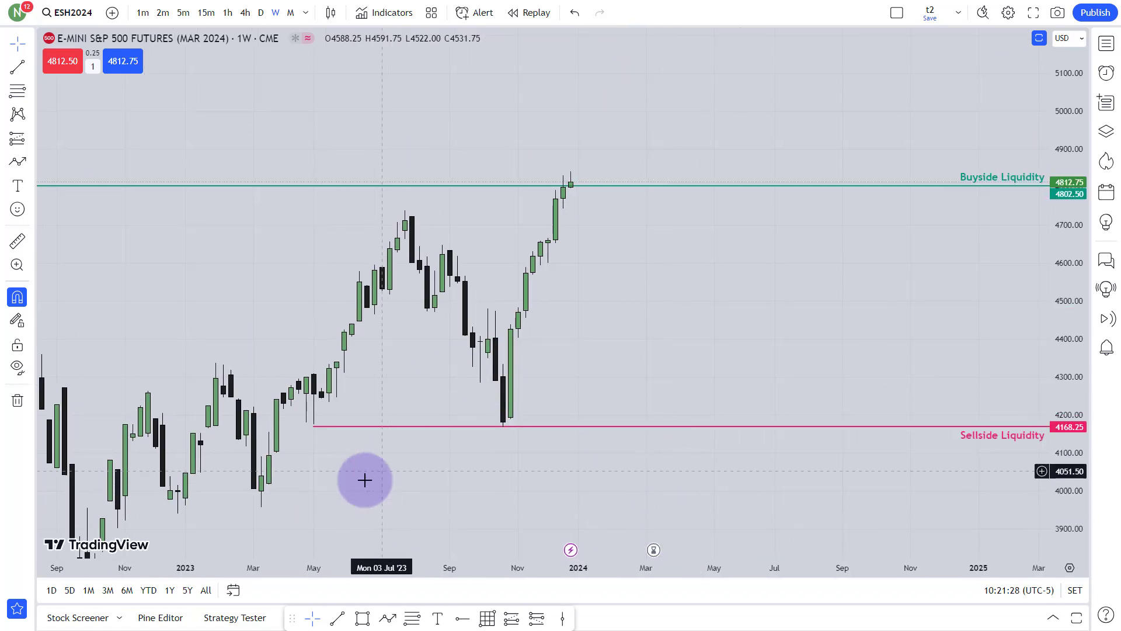
left_click_drag(426, 472, 432, 445)
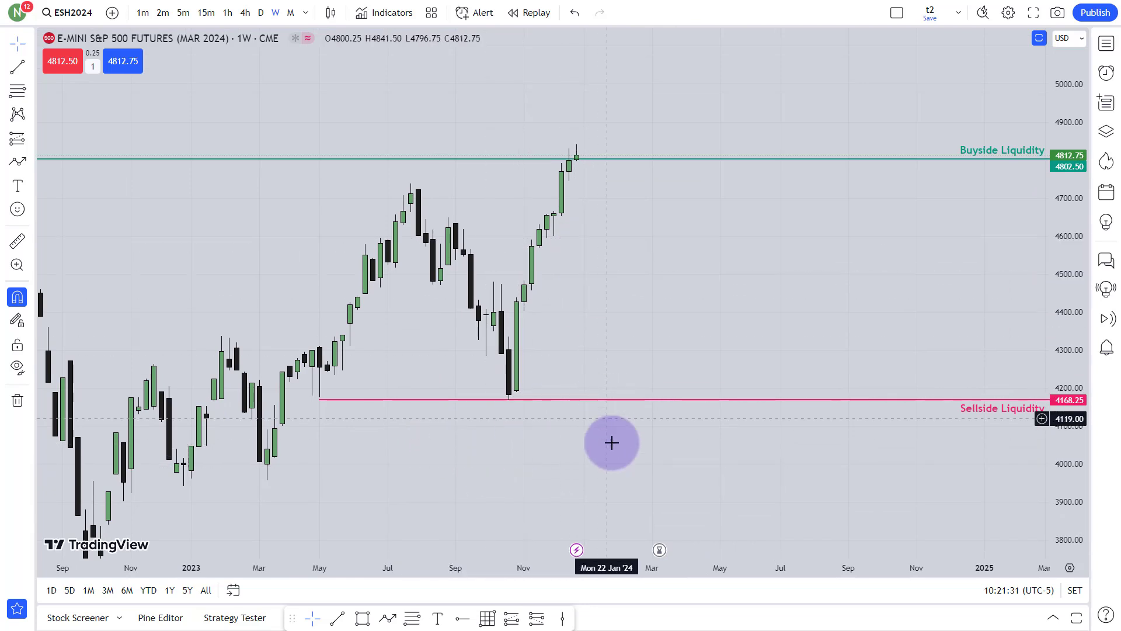
mouse_move(538, 533)
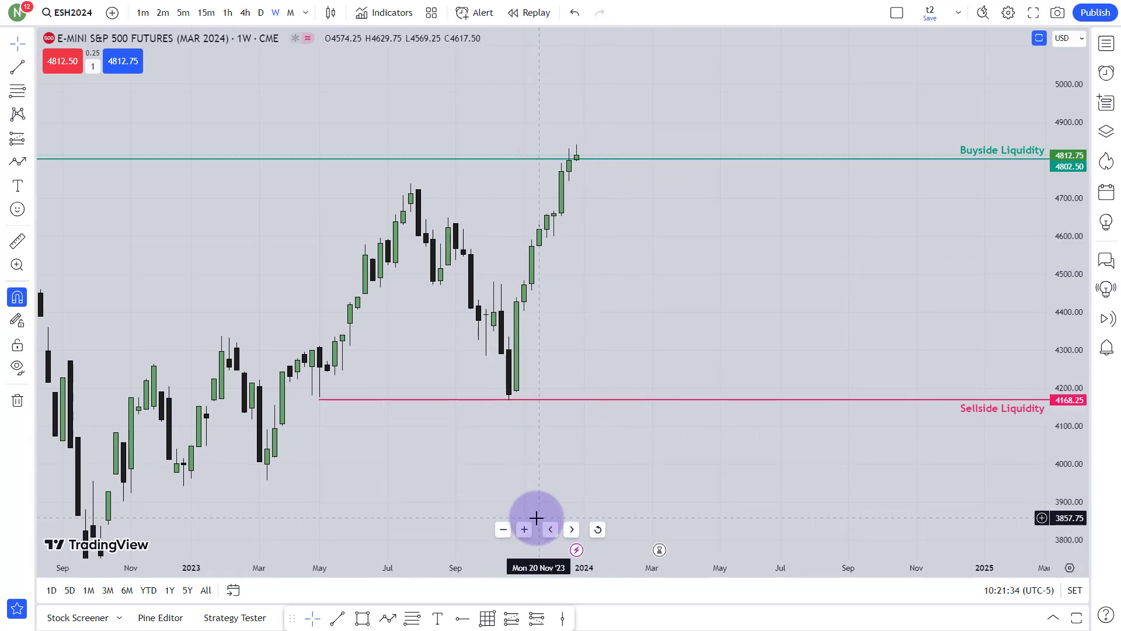
left_click_drag(646, 357, 649, 305)
scroll(648, 306, "up", 1)
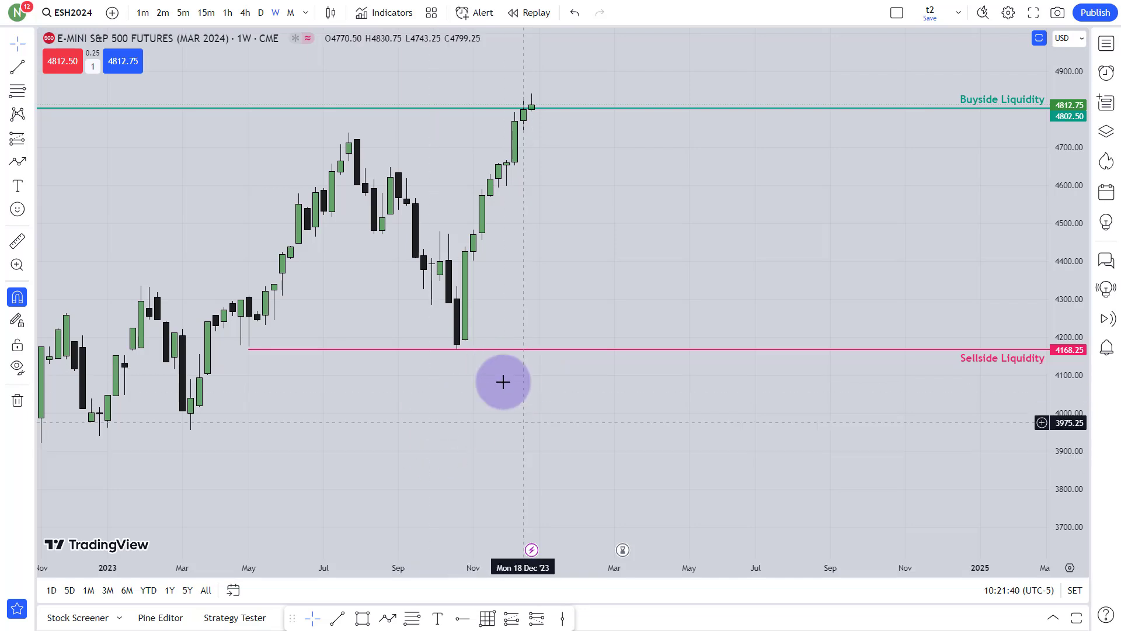
scroll(571, 306, "up", 3)
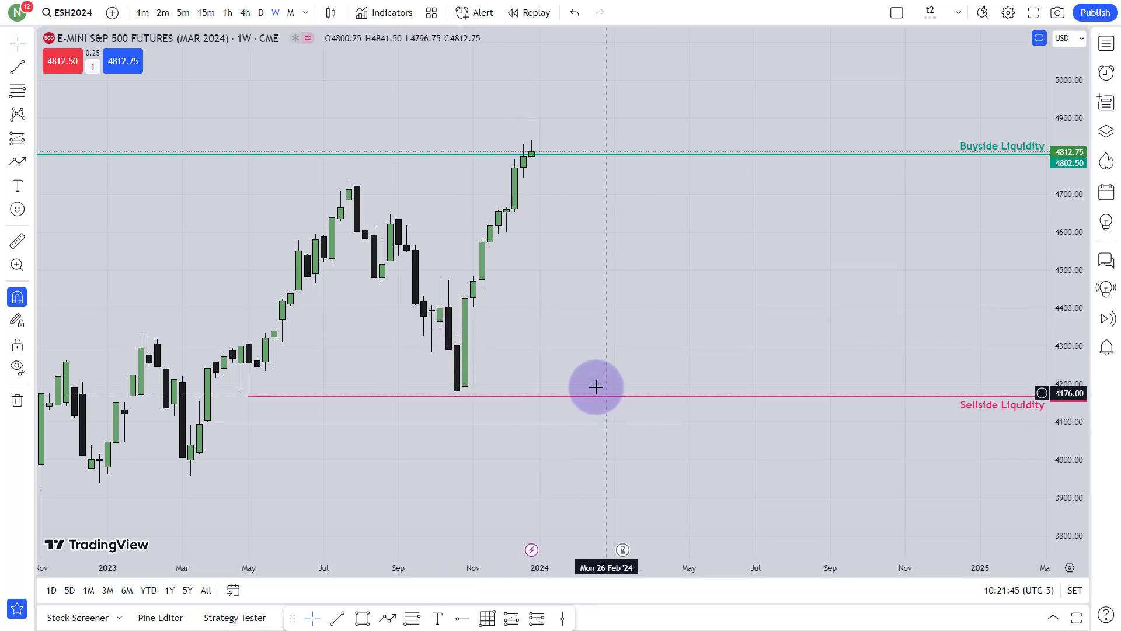
scroll(595, 373, "down", 2)
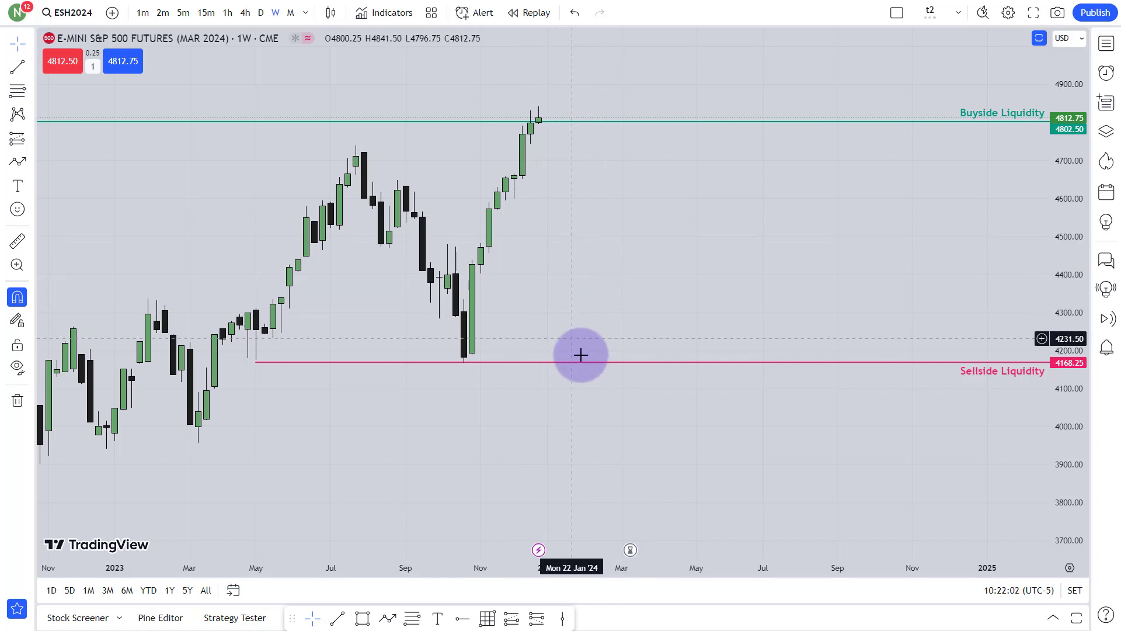
Step: Switch ESH2024 to the daily timeframe and examine the rally from the 4594.00 Sellside Liquidity line to the late-December highs
left_click(263, 18)
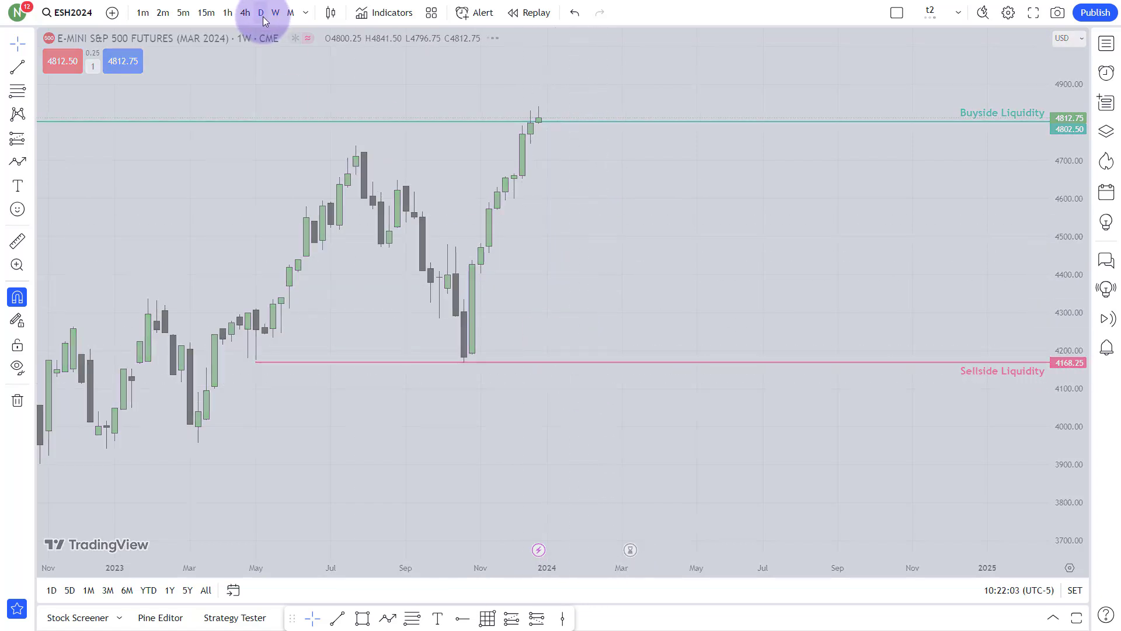
left_click_drag(1078, 319, 1075, 219)
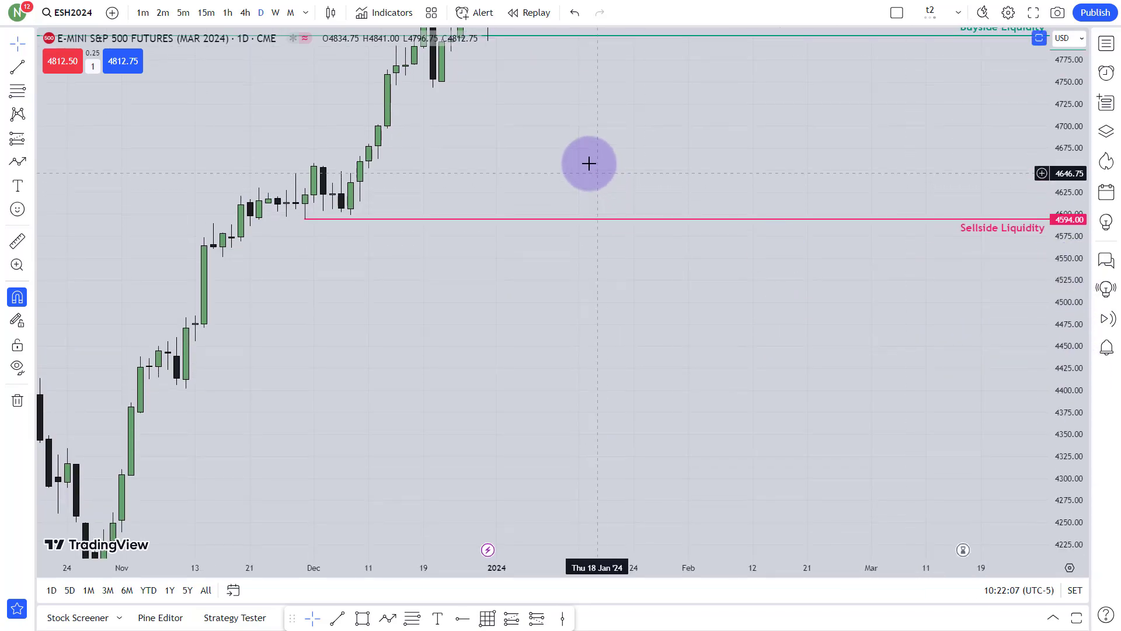
left_click_drag(588, 195, 583, 334)
scroll(587, 328, "down", 8)
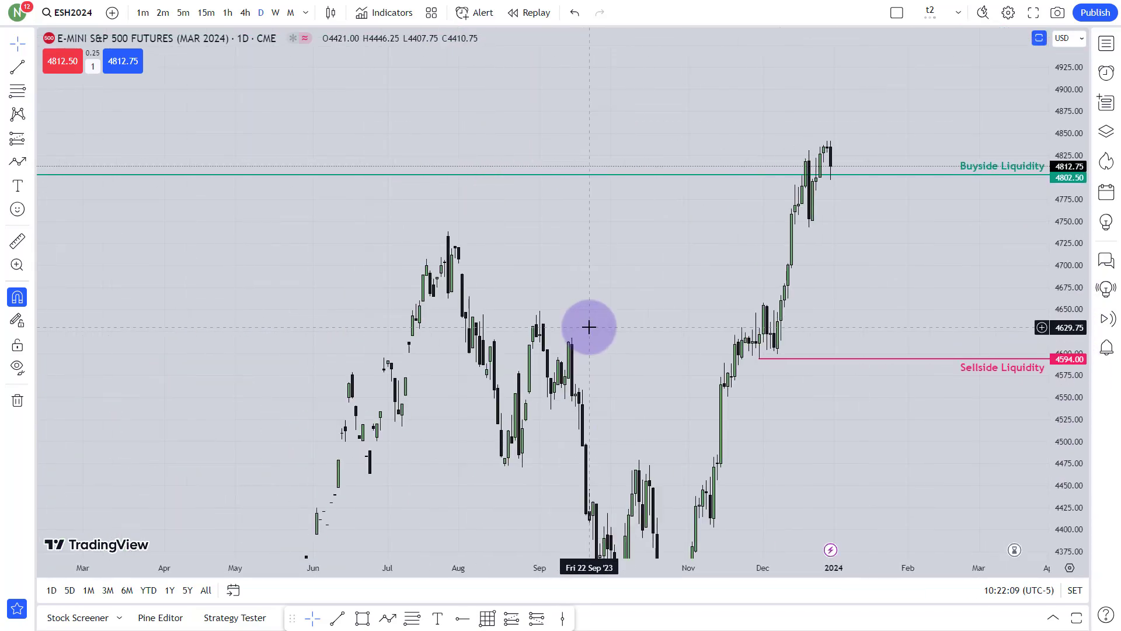
scroll(593, 298, "up", 5)
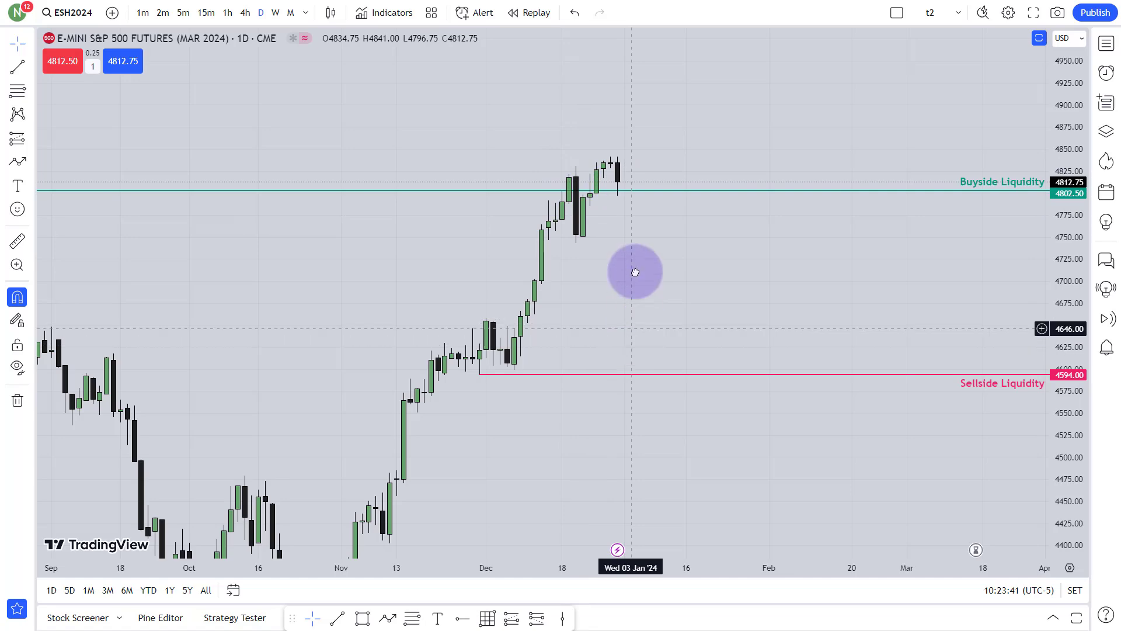
left_click_drag(634, 329, 635, 153)
left_click_drag(625, 82, 626, 146)
left_click(481, 261)
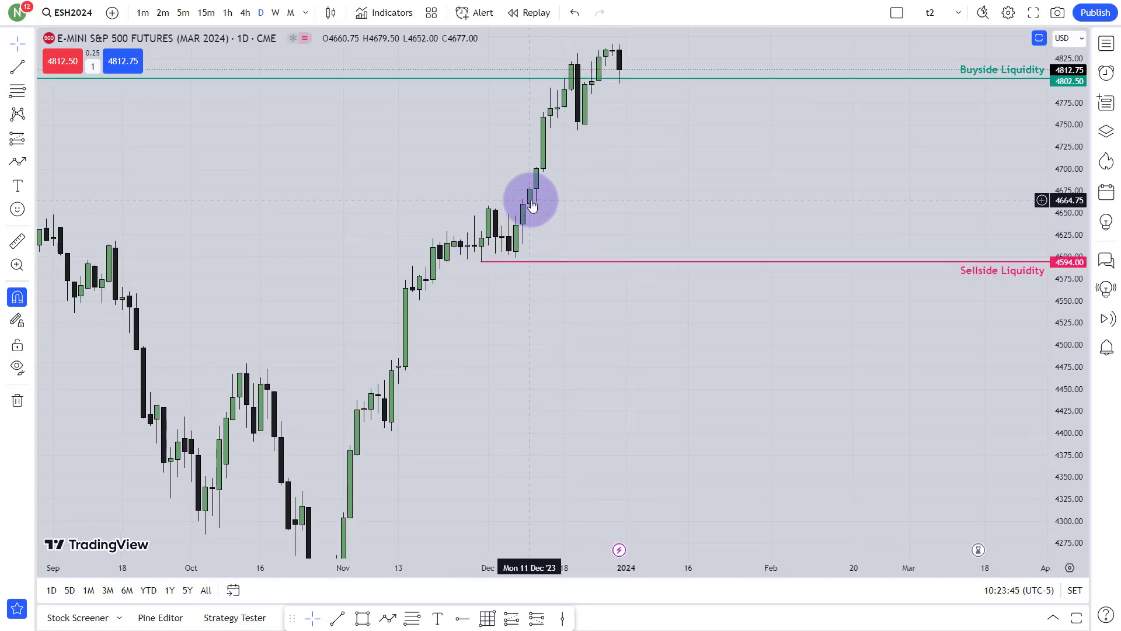
left_click_drag(590, 142, 571, 163)
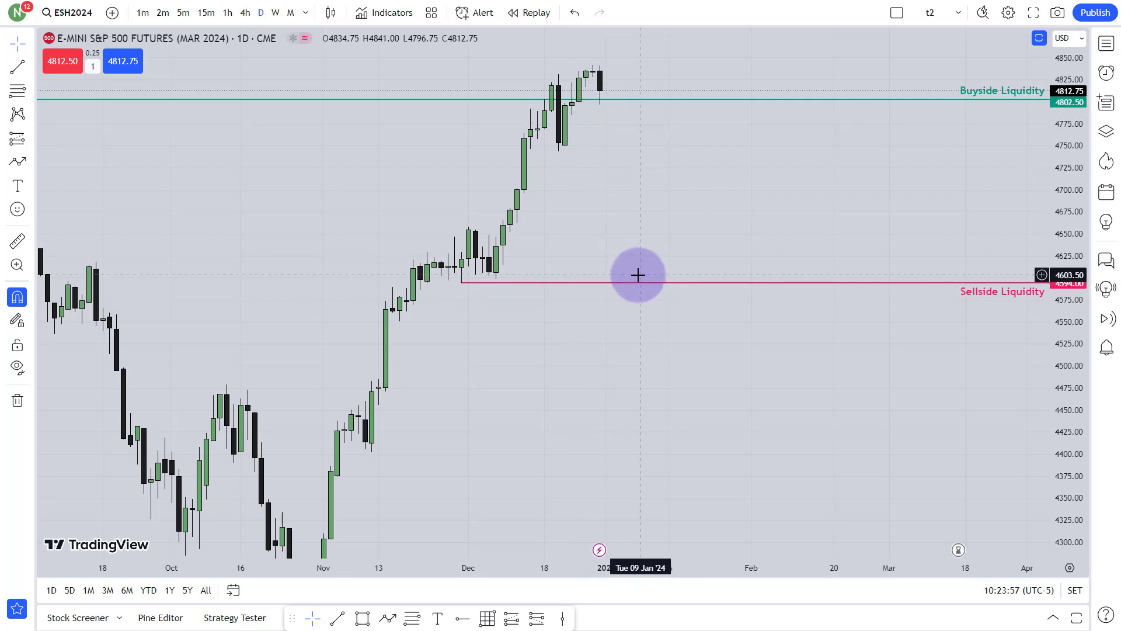
Step: Draw a Fibonacci retracement on the 20 December 2023 daily candle from its low at 4743.25 to its high at 4830.75
left_click_drag(633, 197, 638, 343)
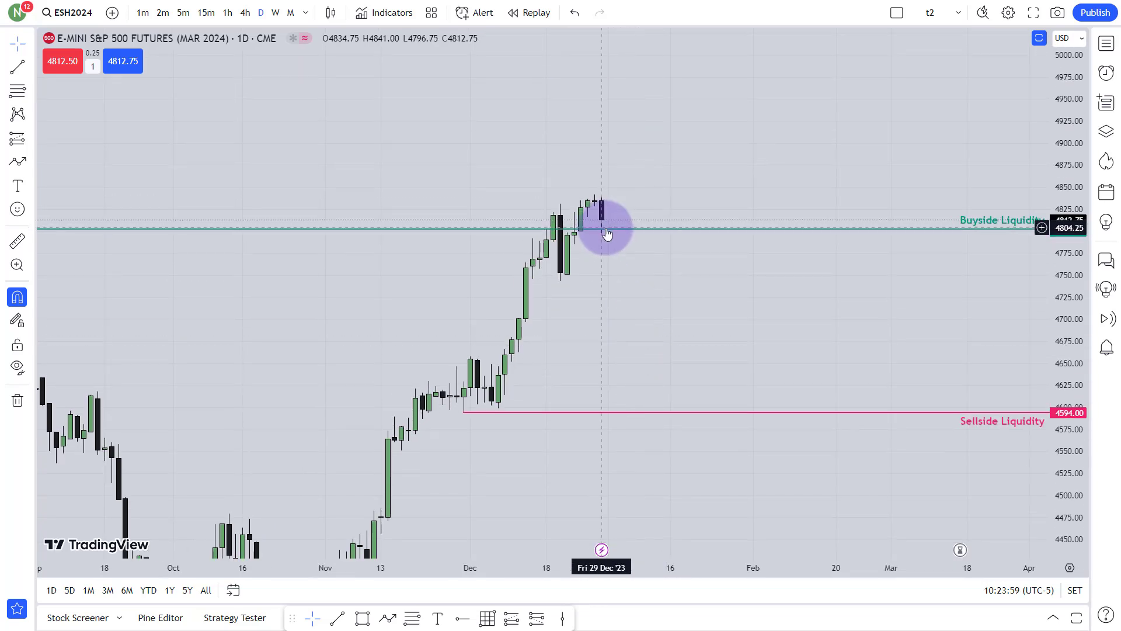
left_click(408, 620)
left_click(560, 281)
left_click(560, 205)
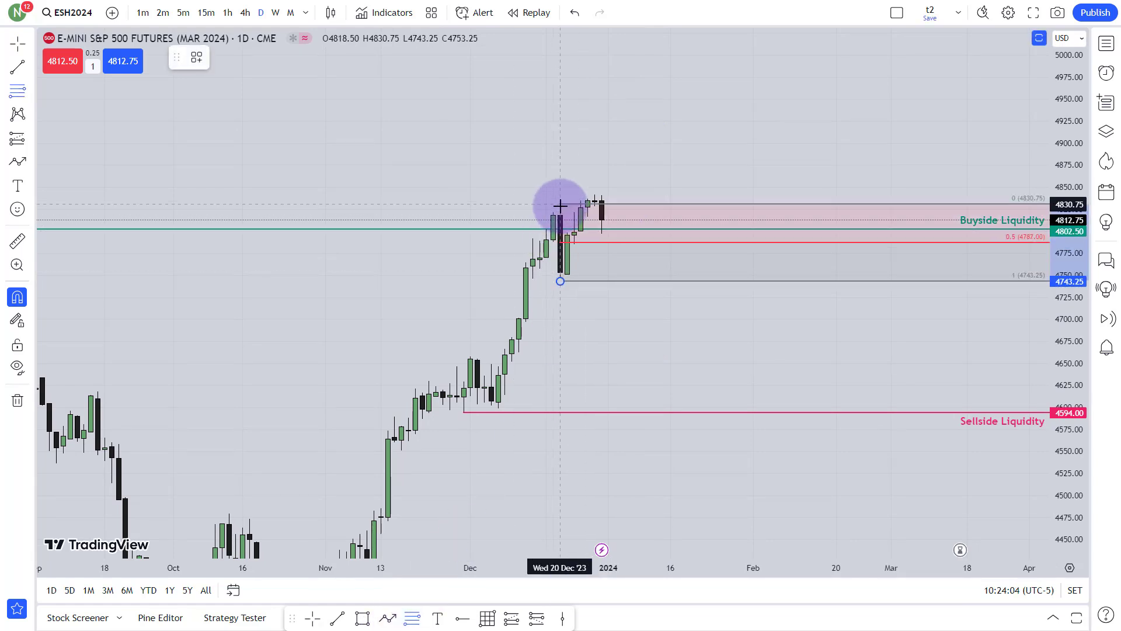
Step: Apply the "normal" template to the 20 December 2023 retracement
right_click(560, 203)
mouse_move(625, 225)
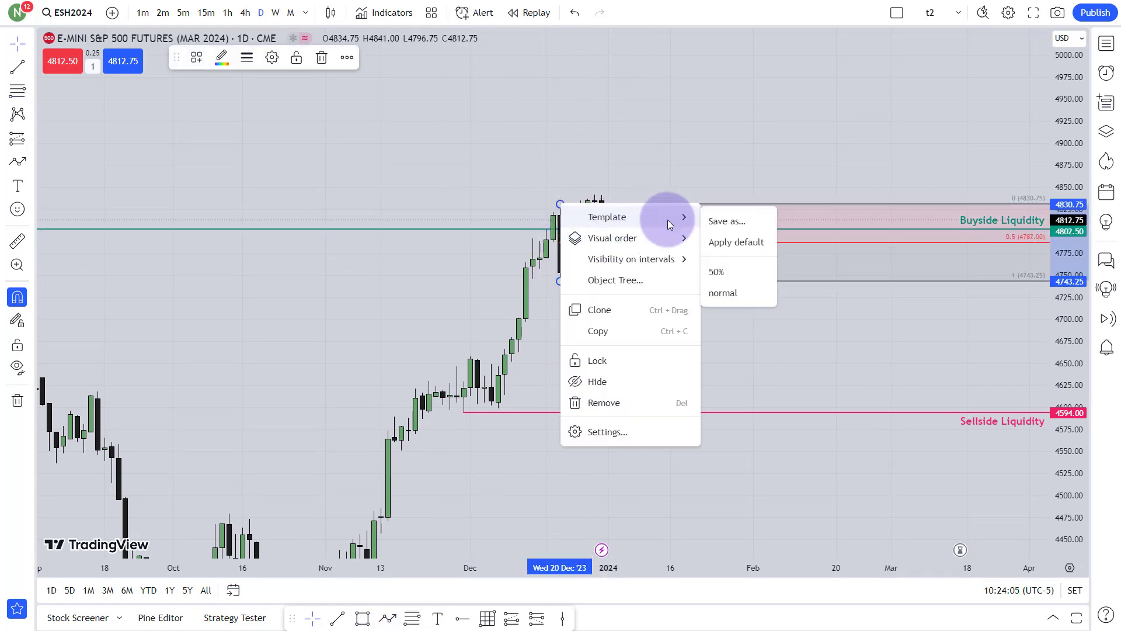
left_click(723, 292)
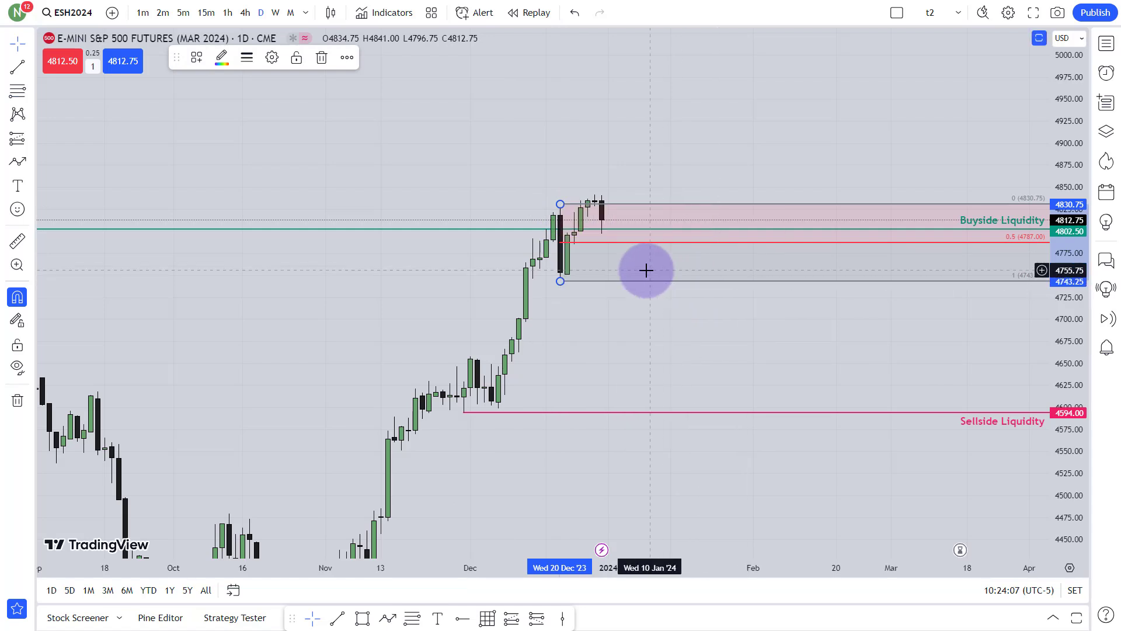
Step: Delete the Fibonacci retracement drawn on the 20 December 2023 candle
left_click_drag(650, 318, 520, 372)
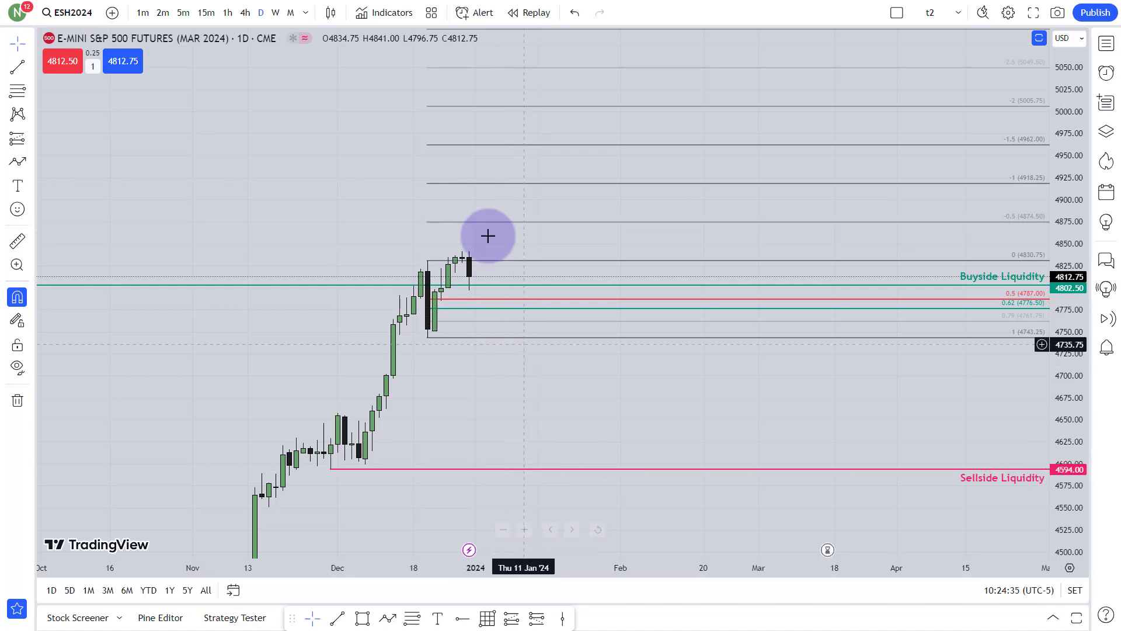
left_click(458, 183)
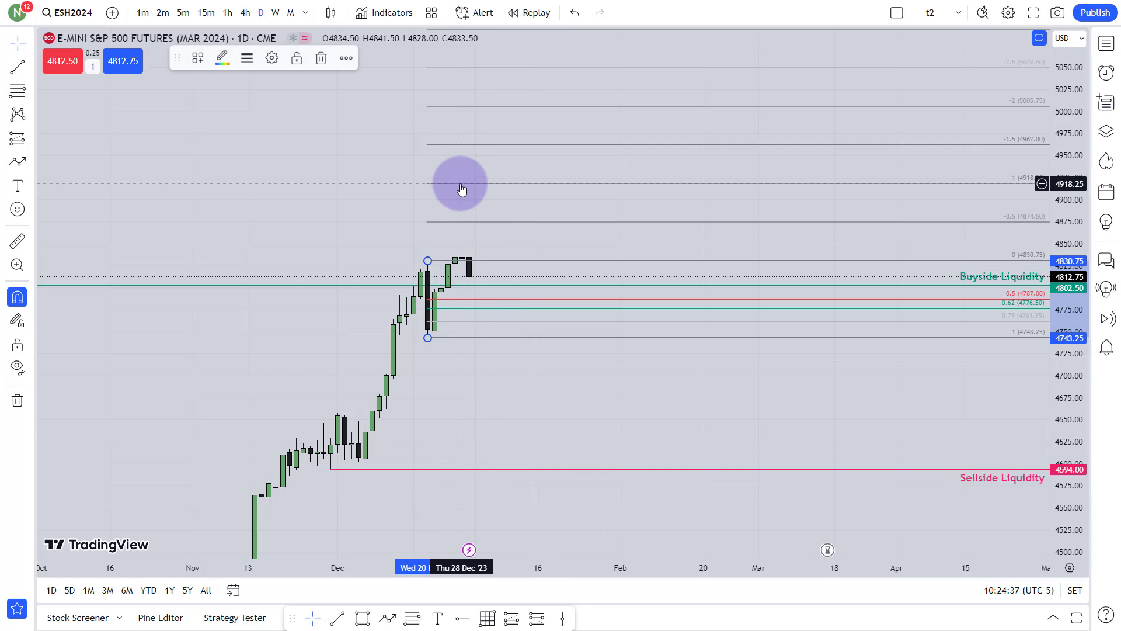
left_click(322, 58)
Step: Switch ESH2024 to the 1-hour timeframe and rescale the price axis to fit the late-December candles around the Hourly FVG
left_click(228, 12)
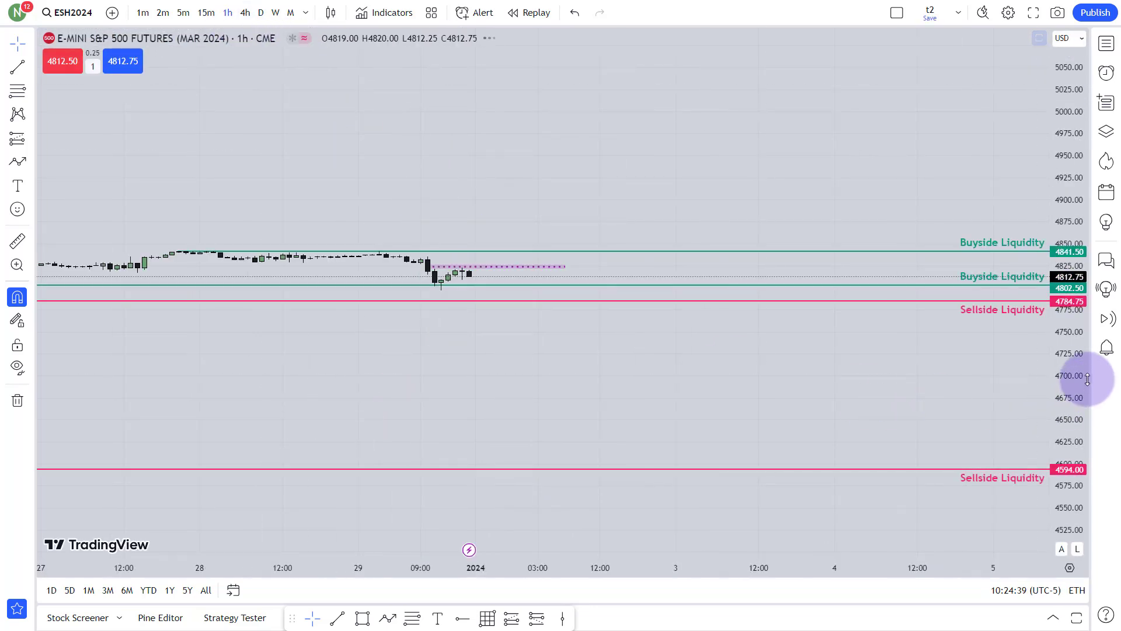
double_click(1066, 361)
scroll(1004, 375, "up", 1)
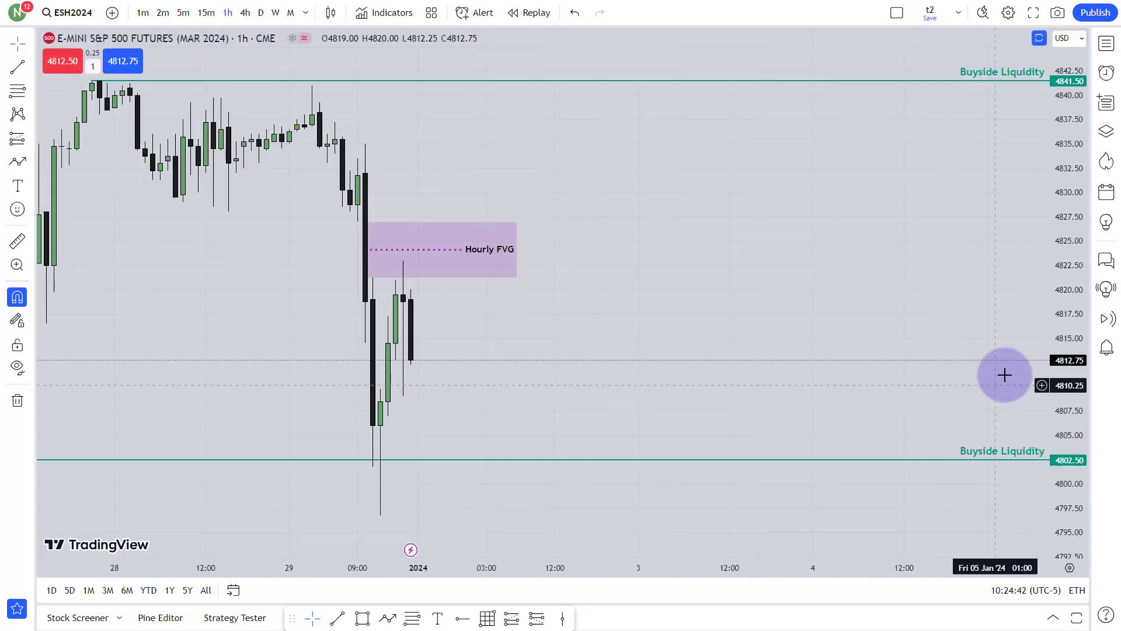
left_click_drag(1076, 246, 1076, 274)
left_click_drag(841, 292, 956, 325)
scroll(955, 325, "up", 1)
scroll(956, 324, "down", 2)
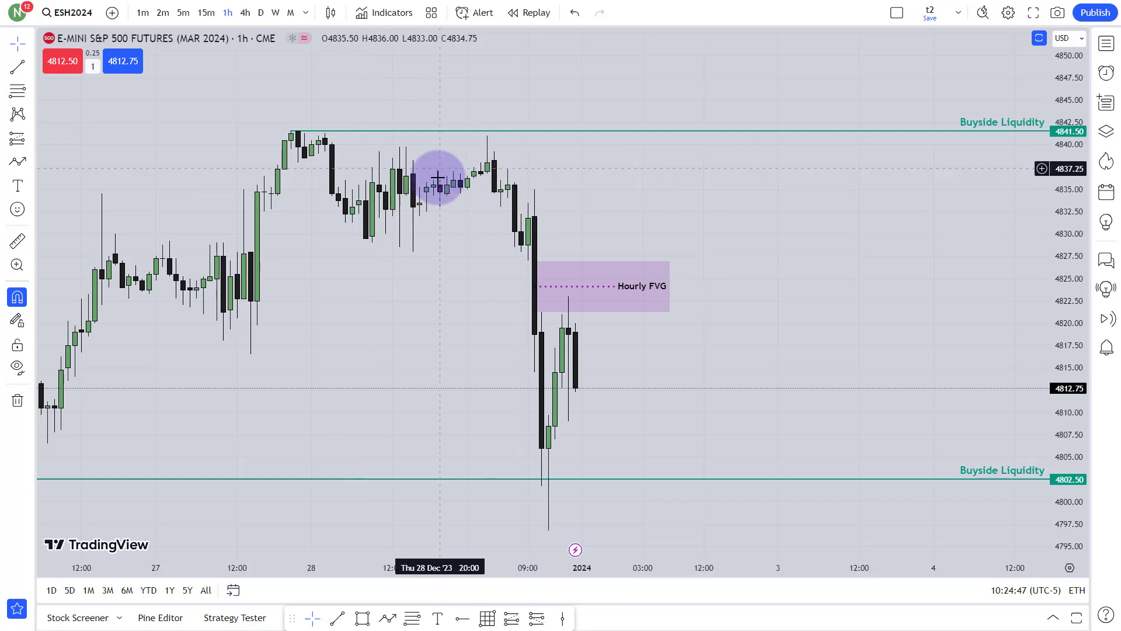
Step: Examine the 29 December drop and Hourly FVG on the hourly chart against the 4841.50, 4802.50 and 4784.75 liquidity lines
left_click_drag(665, 396, 685, 308)
scroll(696, 292, "down", 3)
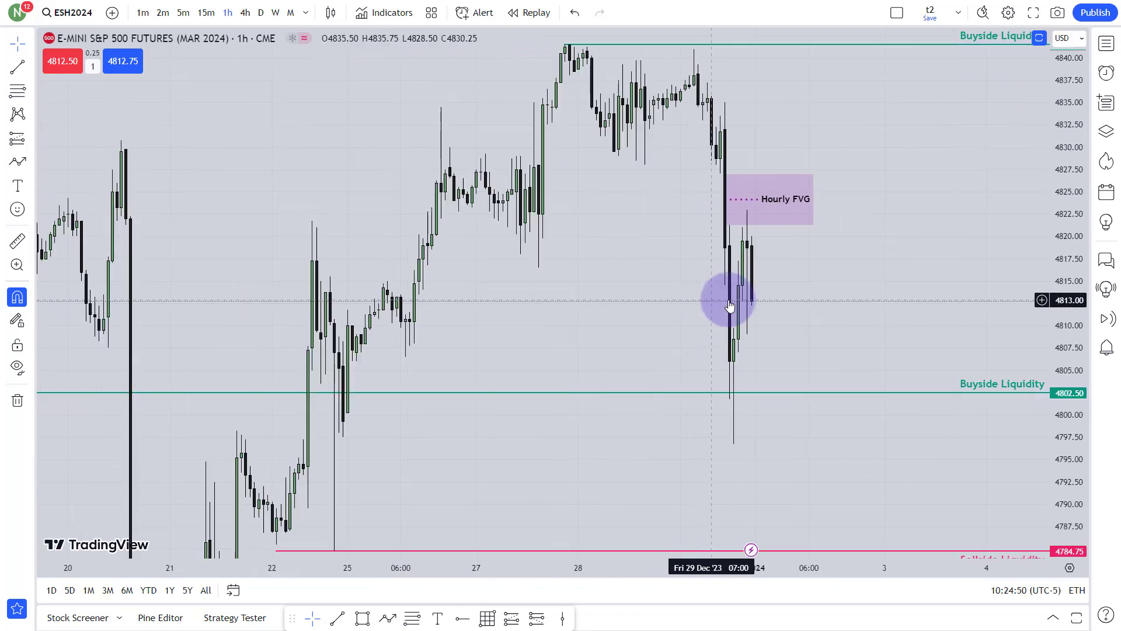
left_click(764, 208)
left_click(728, 348)
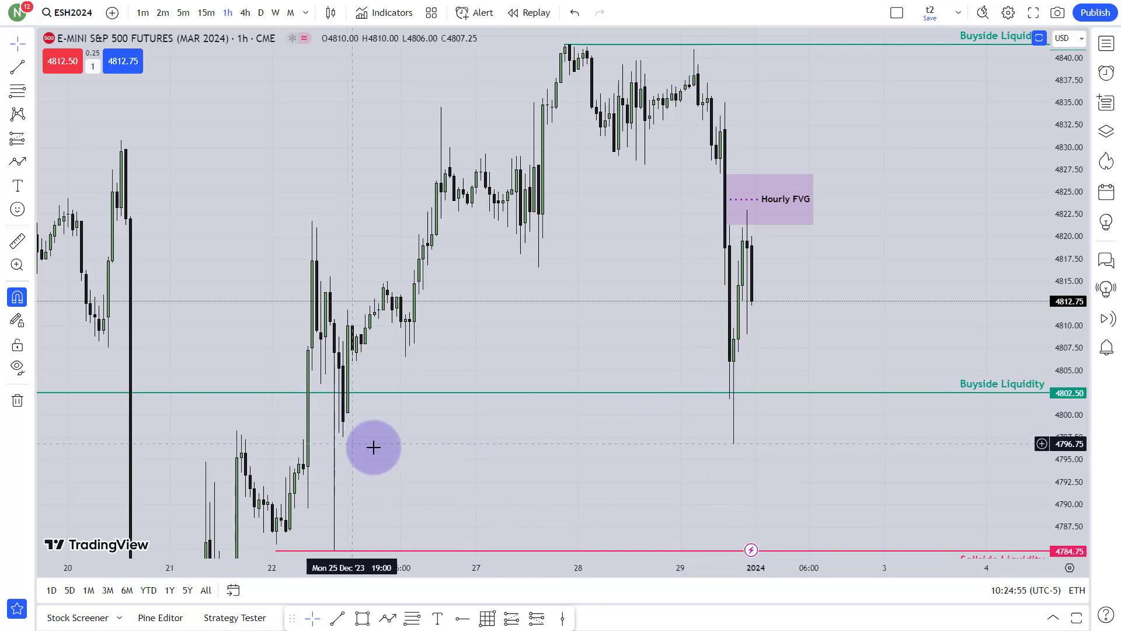
left_click_drag(705, 450, 706, 325)
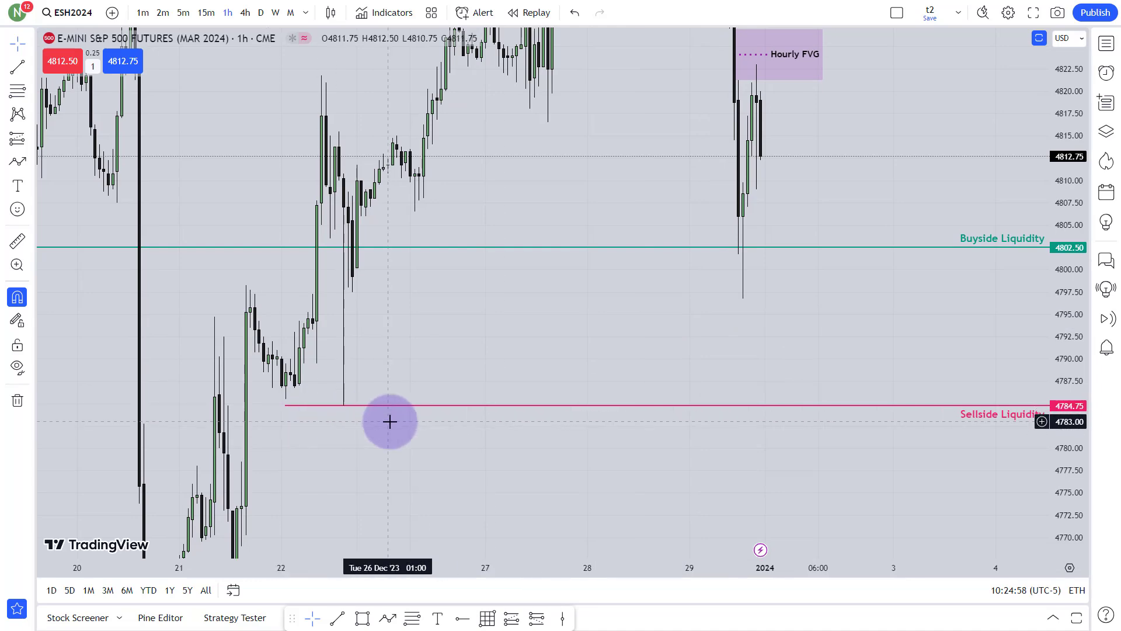
left_click_drag(517, 310, 377, 522)
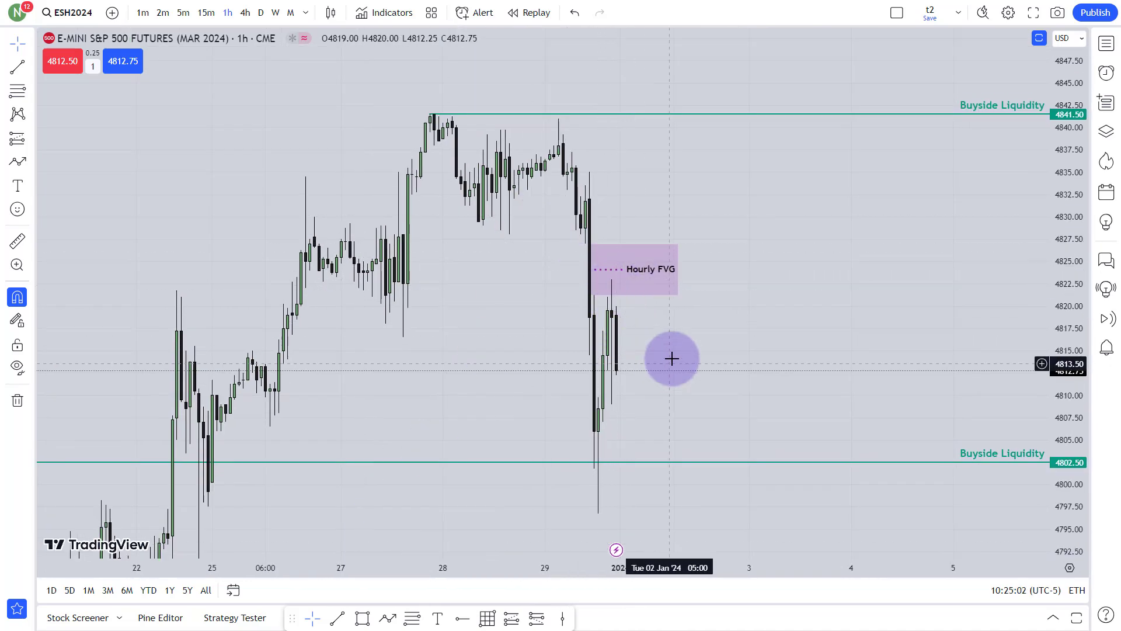
left_click_drag(679, 359, 682, 295)
left_click_drag(1076, 151, 1078, 337)
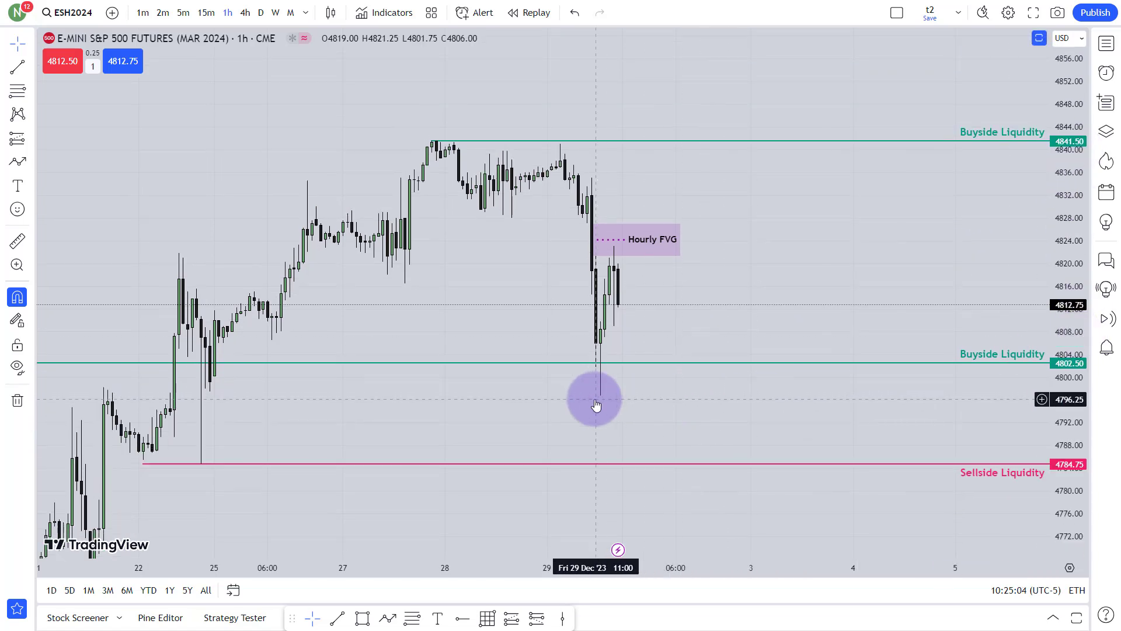
Step: Examine the late-December hourly candles between the 4841.50 buyside and 4784.75 sellside liquidity lines
left_click_drag(663, 416, 665, 317)
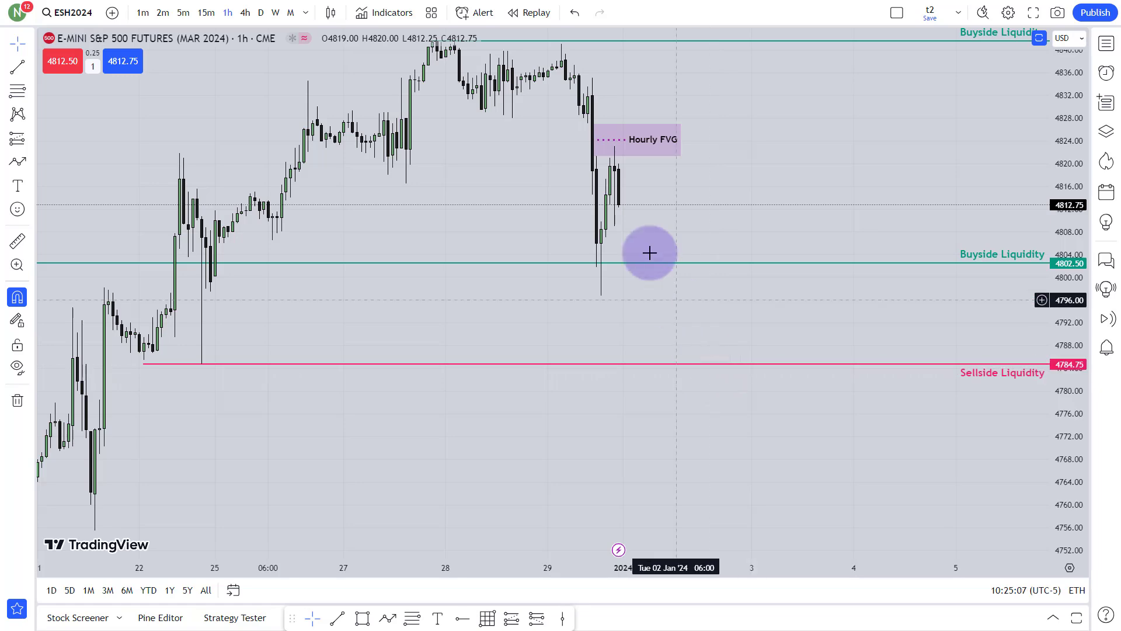
left_click_drag(638, 187, 609, 302)
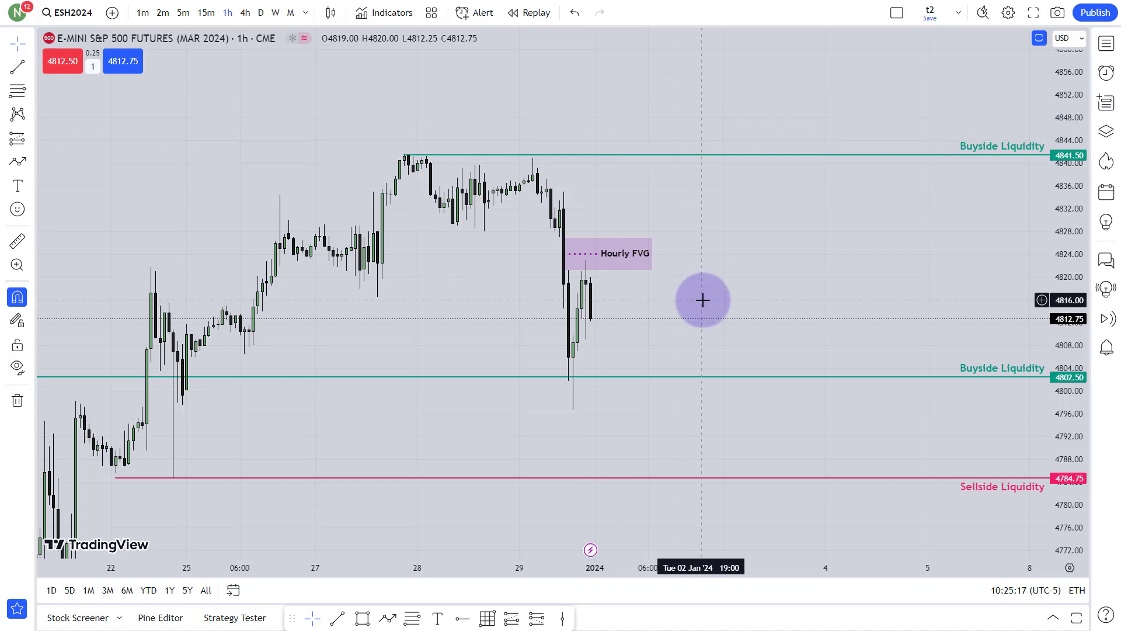
scroll(702, 300, "up", 1)
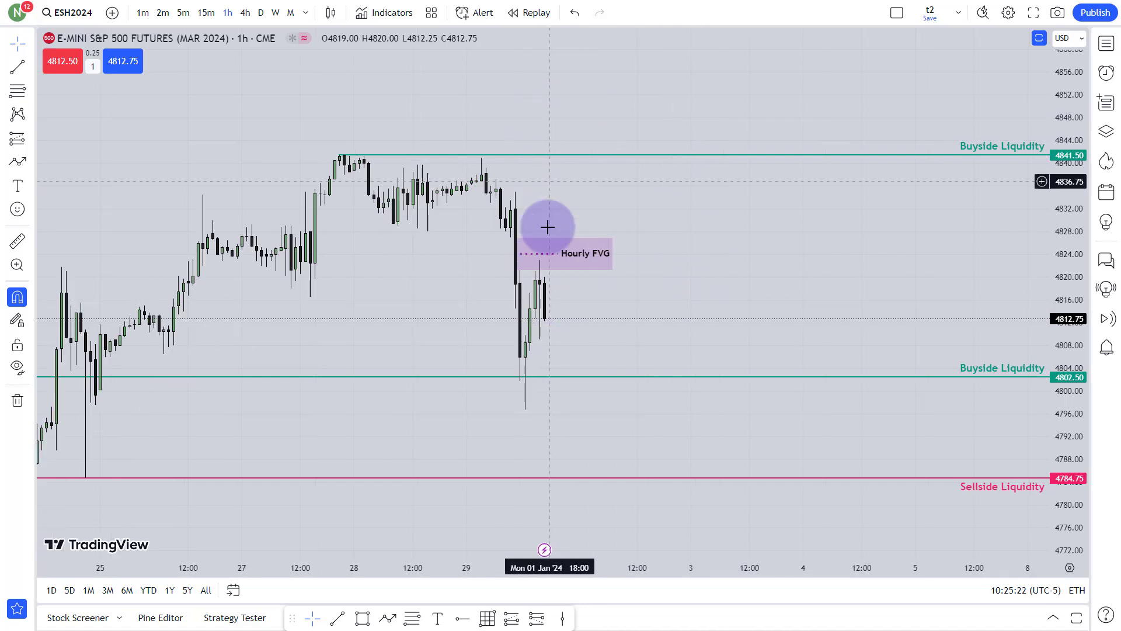
left_click_drag(650, 405, 707, 347)
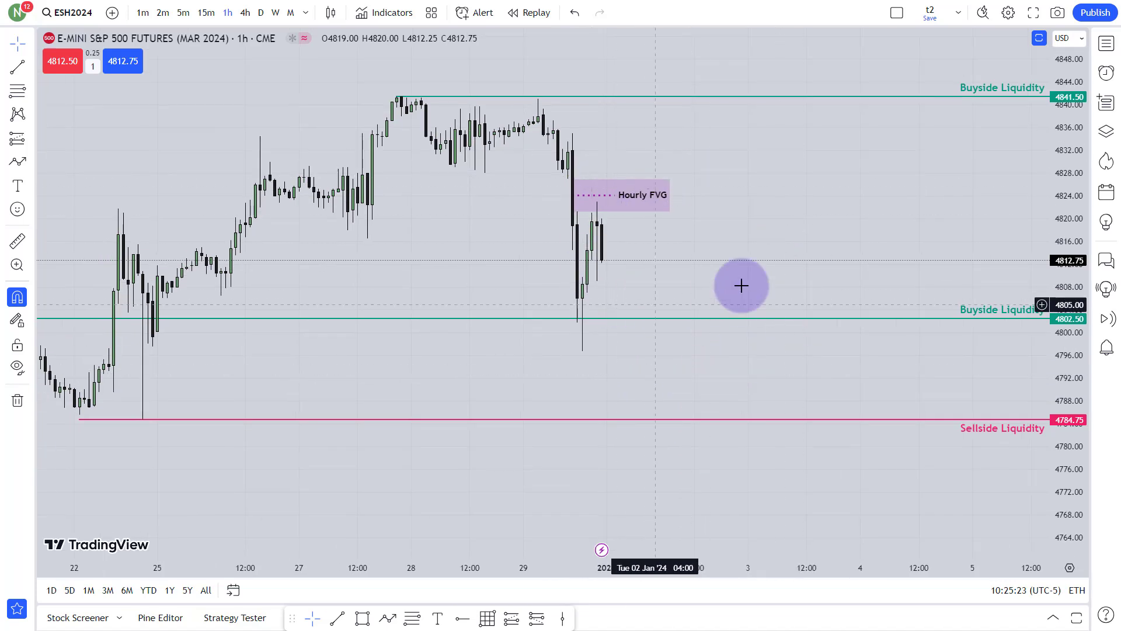
Step: Try to shift the Hourly FVG box past the latest candle, and undo the move
mouse_move(669, 190)
left_mouse_down()
mouse_move(655, 188)
mouse_move(718, 197)
left_mouse_up()
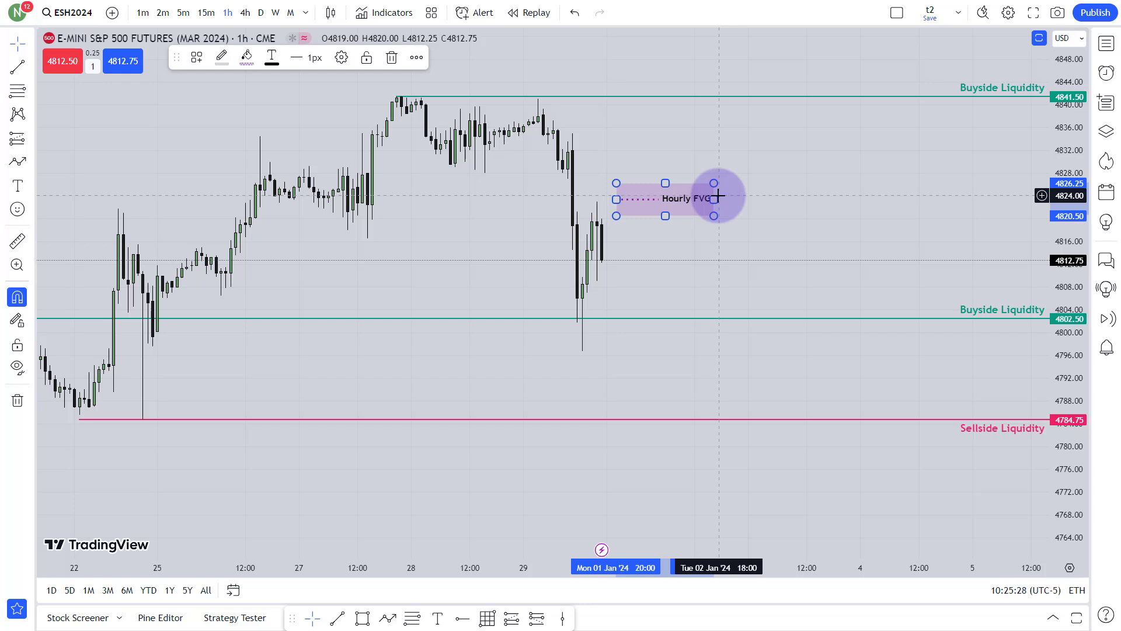
key("ctrl+z")
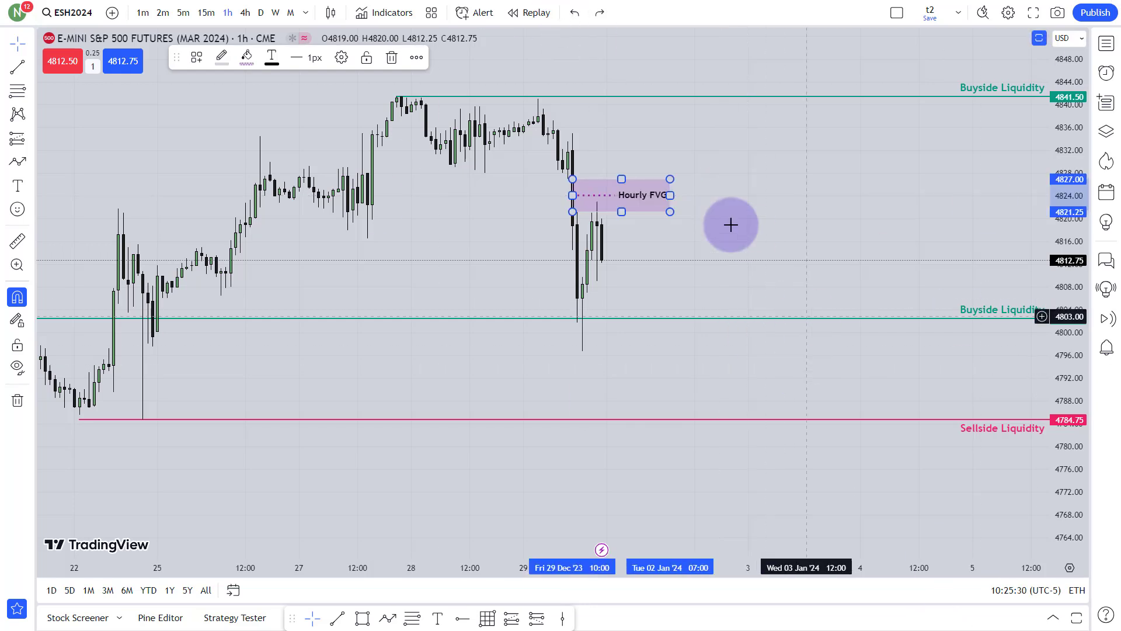
Step: Extend the end of the Hourly FVG box to about 09:00 on 2 January 2024
scroll(731, 224, "up", 2)
left_click(650, 225)
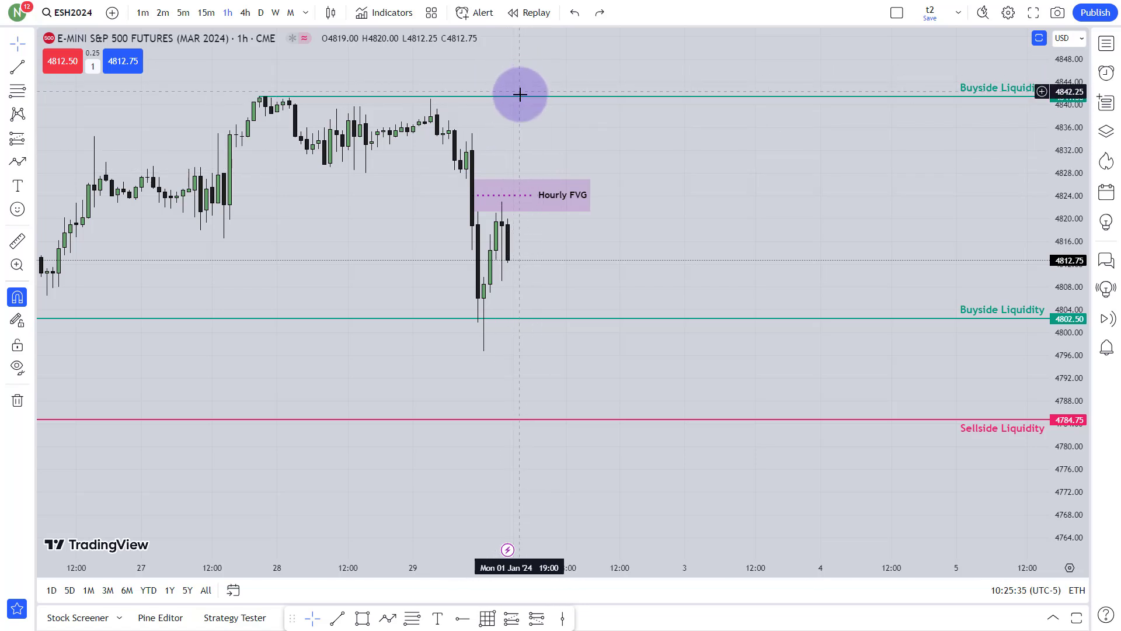
left_click_drag(529, 136, 533, 209)
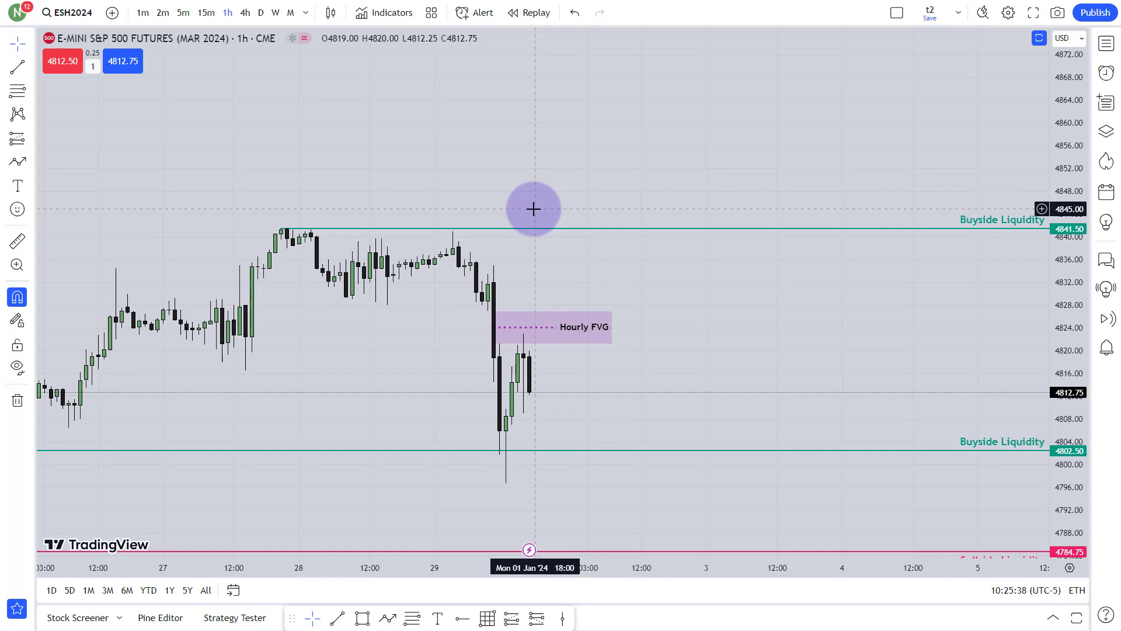
left_click_drag(535, 114, 544, 215)
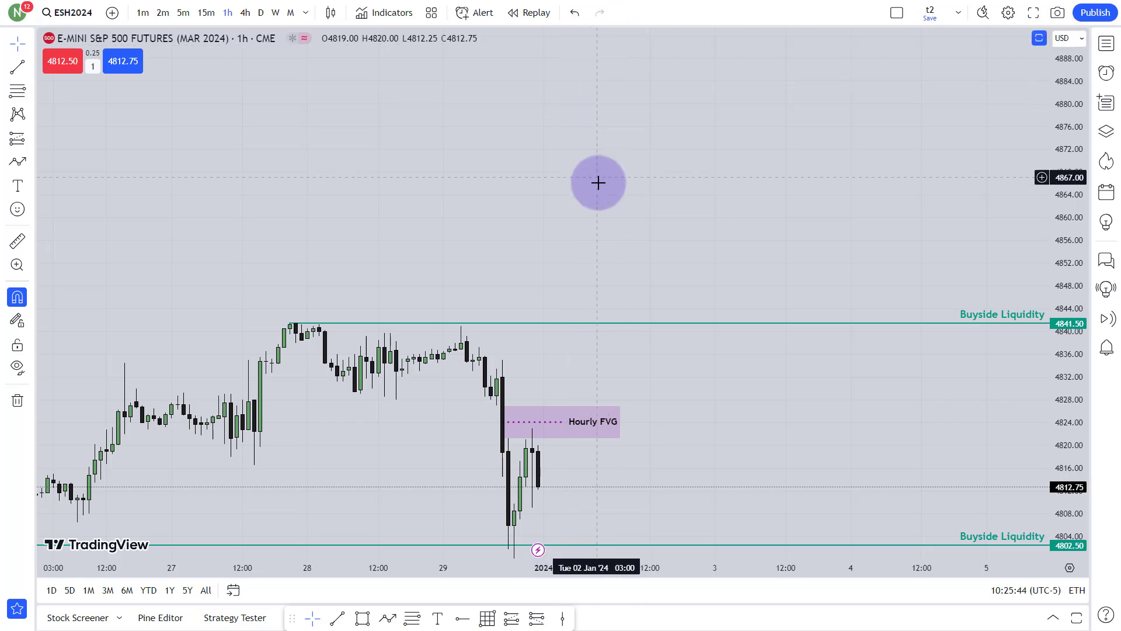
left_click_drag(613, 234, 602, 46)
left_click(546, 264)
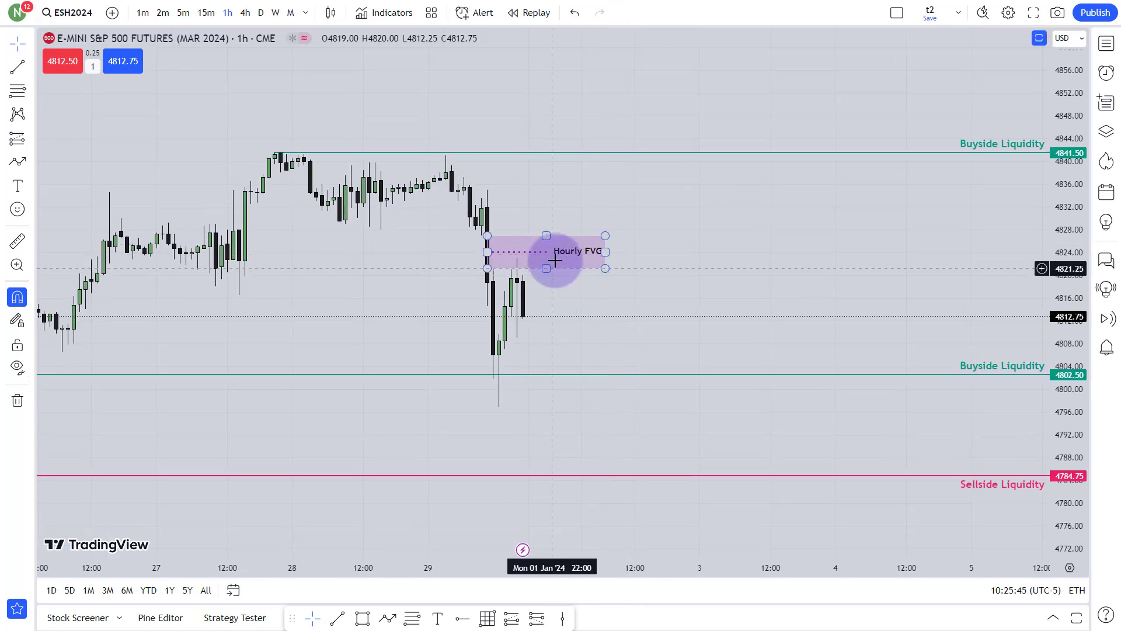
key("Escape")
left_click(551, 249)
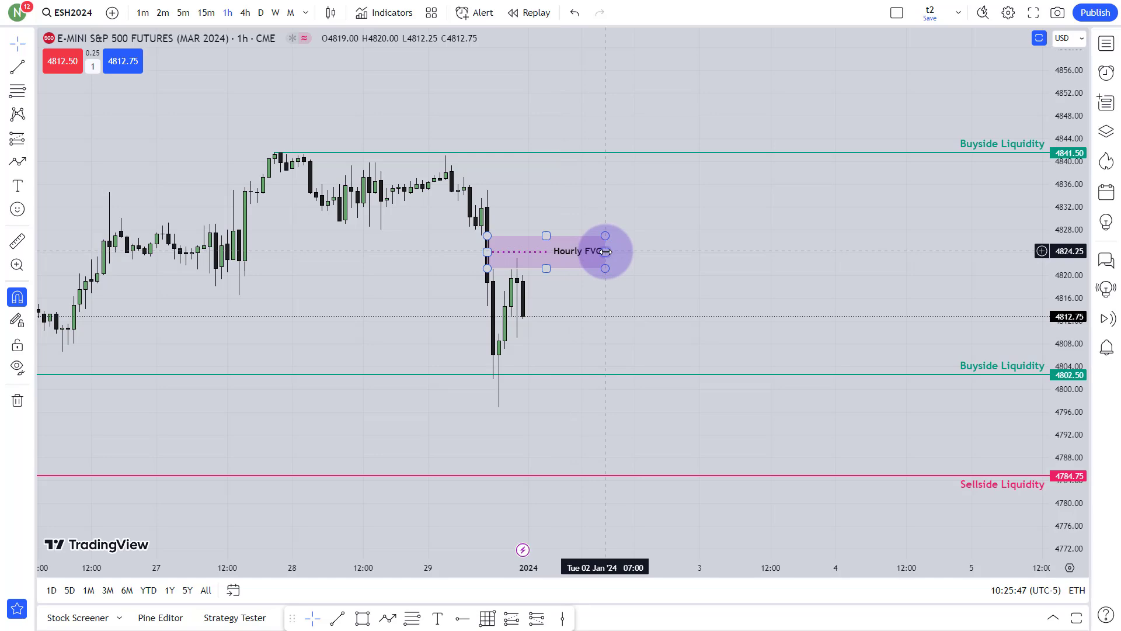
left_click_drag(605, 251, 618, 252)
Step: Switch ESH2024 to the 15-minute timeframe and stretch the price axis around the 15 min FVG
left_click_drag(605, 310, 656, 160)
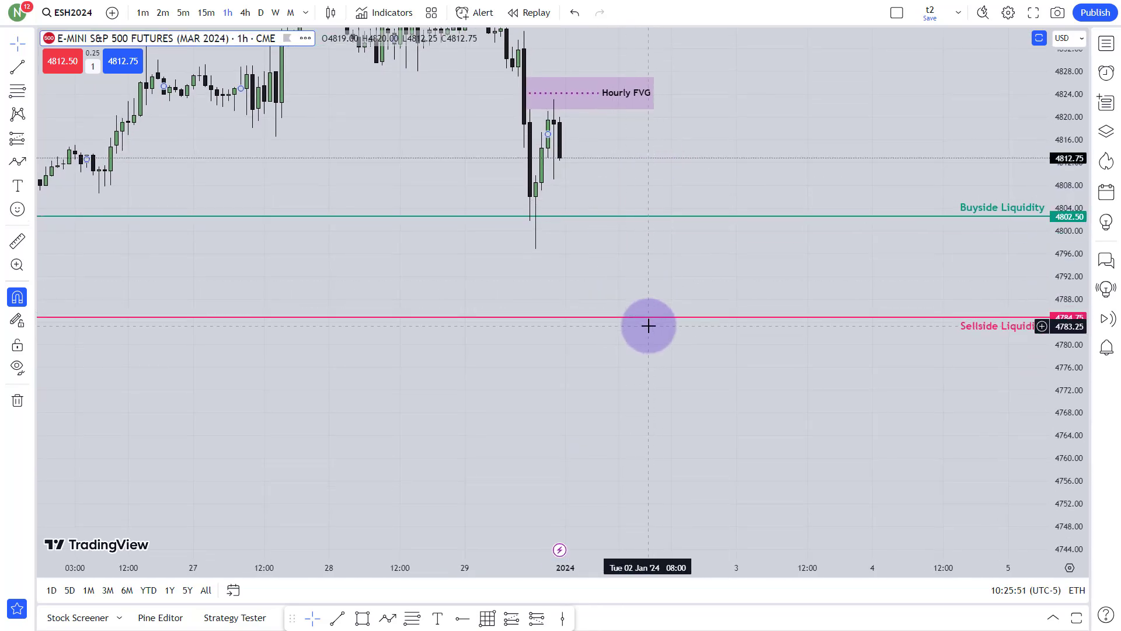
left_click_drag(646, 272, 663, 367)
scroll(663, 366, "up", 1)
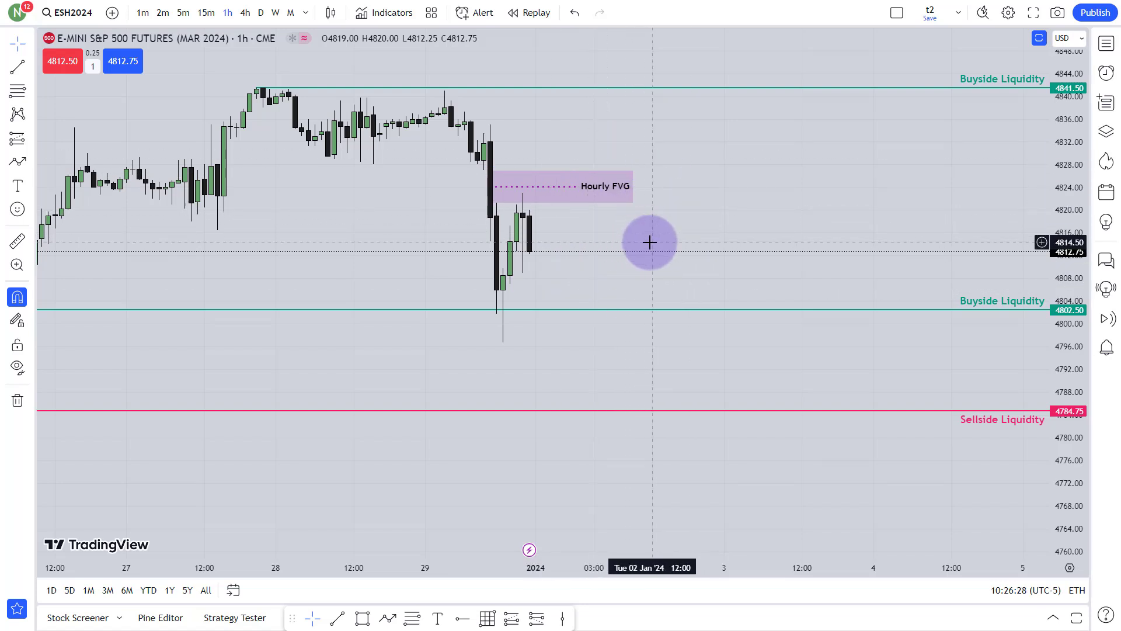
left_click(207, 21)
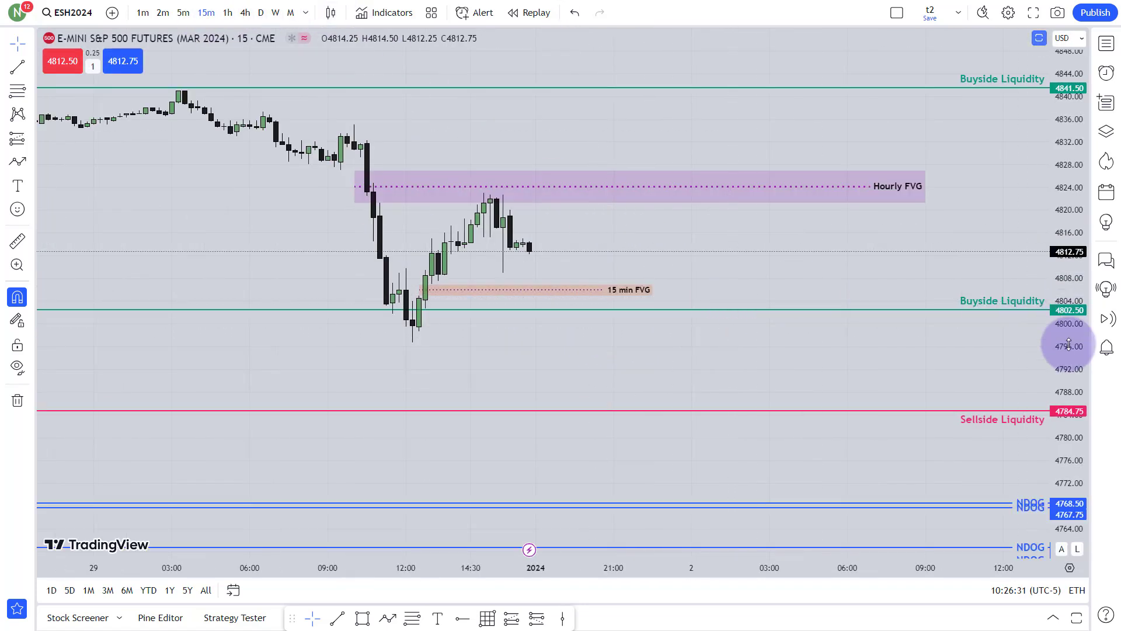
left_click_drag(1068, 344, 1071, 212)
Step: Extend the end of the 15 min FVG box to about 23:00 on 1 January 2024
left_click(654, 247)
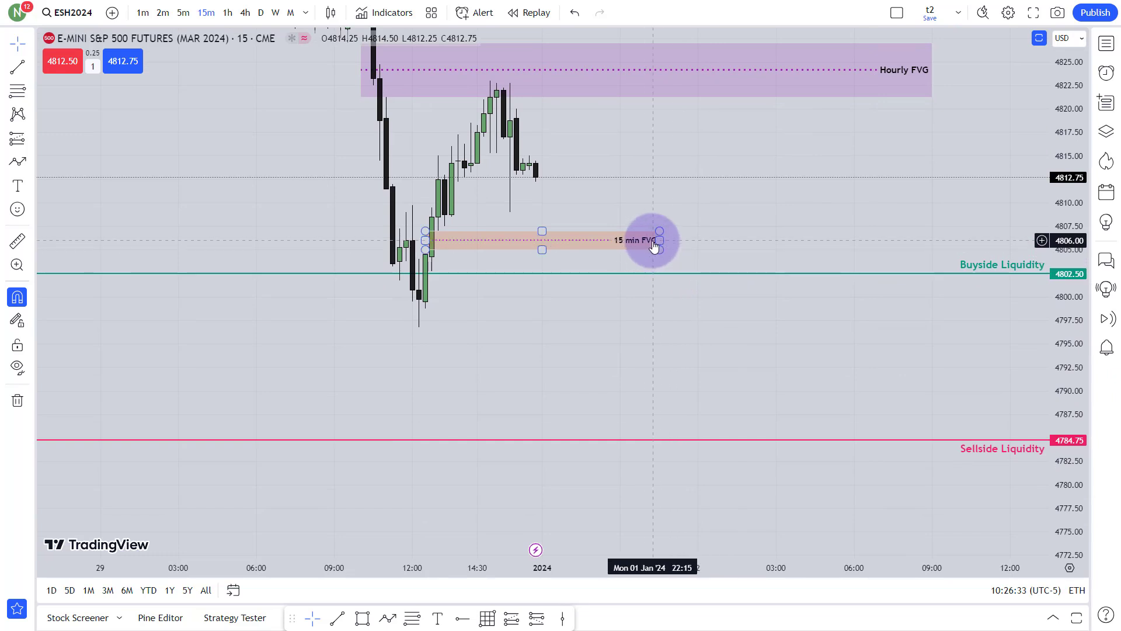
left_click(755, 195)
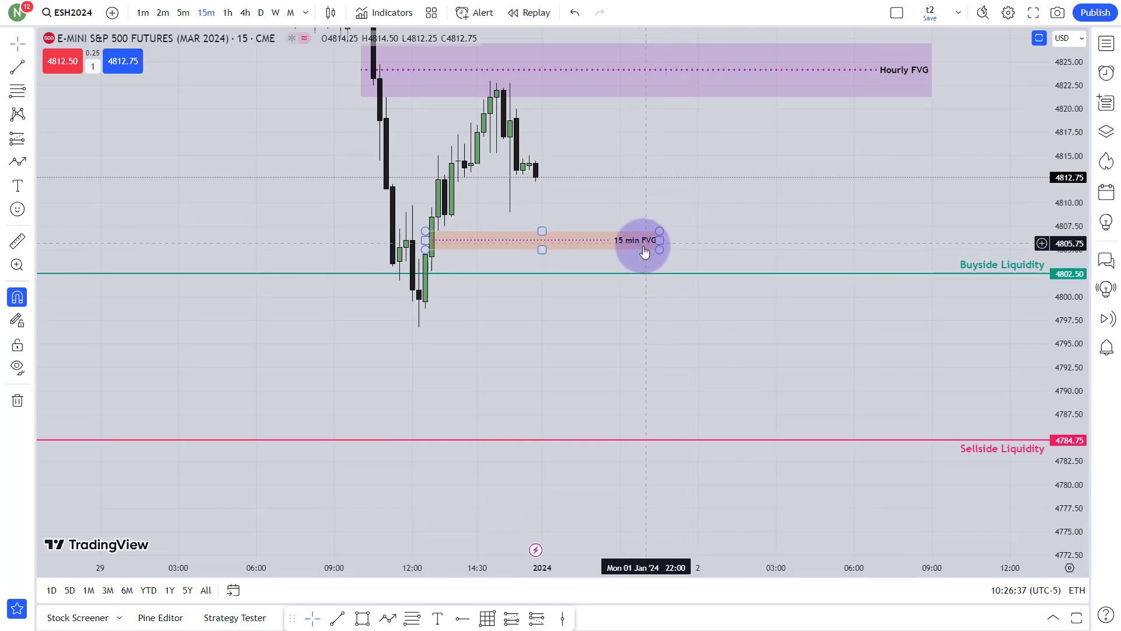
left_click_drag(660, 242, 746, 195)
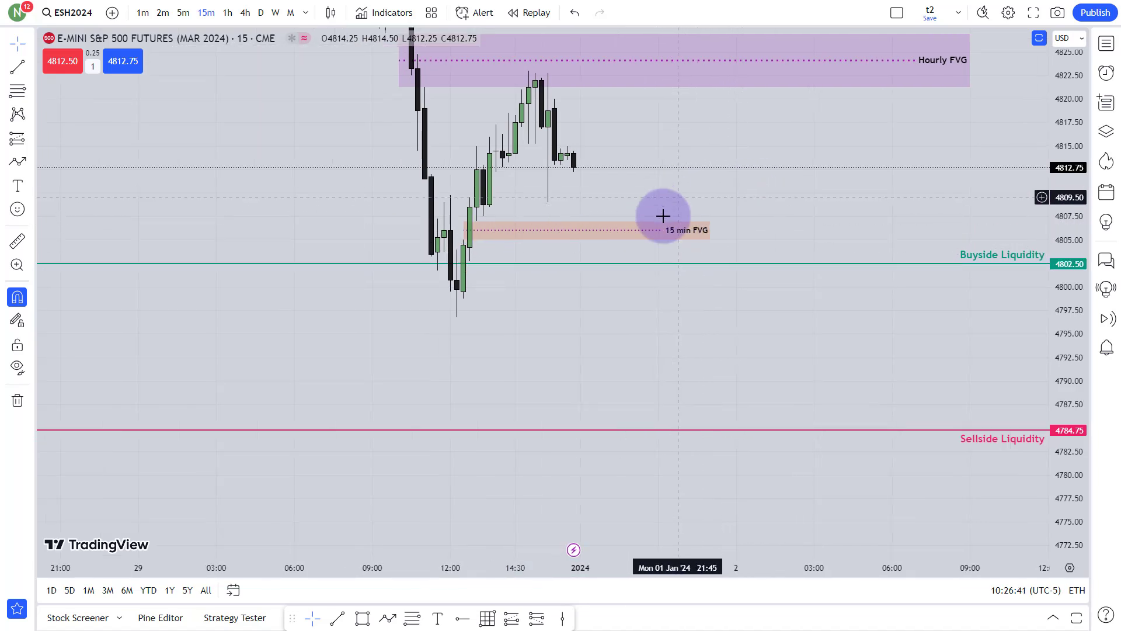
left_click(565, 175)
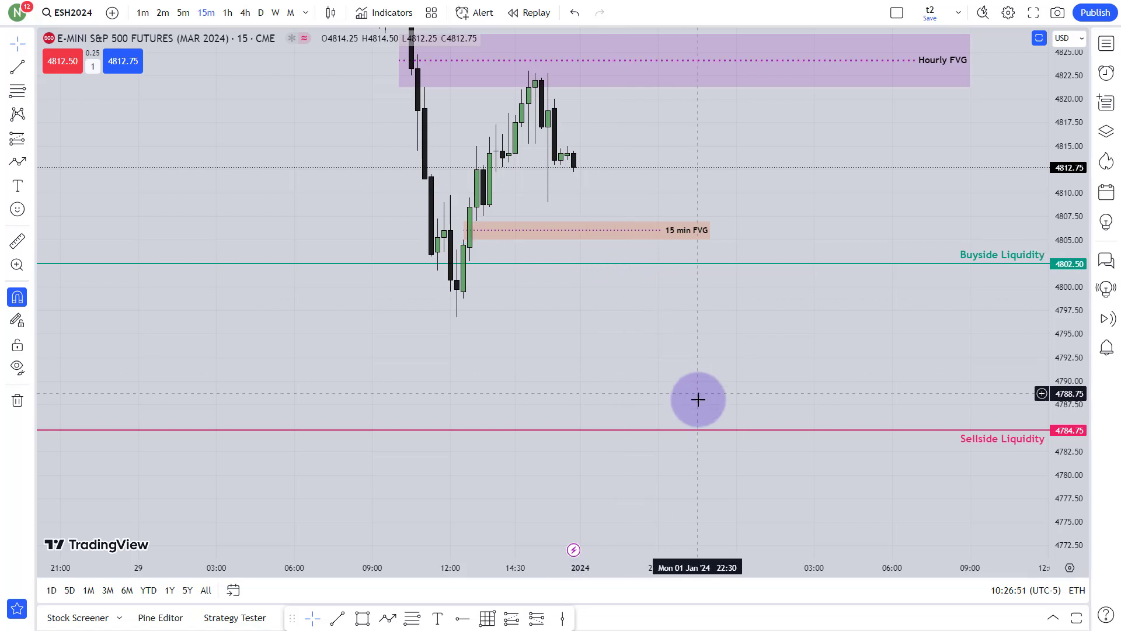
Step: Examine the NDOG levels at 4768.50, 4767.75, 4760.75 and 4758.50 below the 4784.75 sellside liquidity on the 15-minute chart
left_click_drag(806, 491, 760, 130)
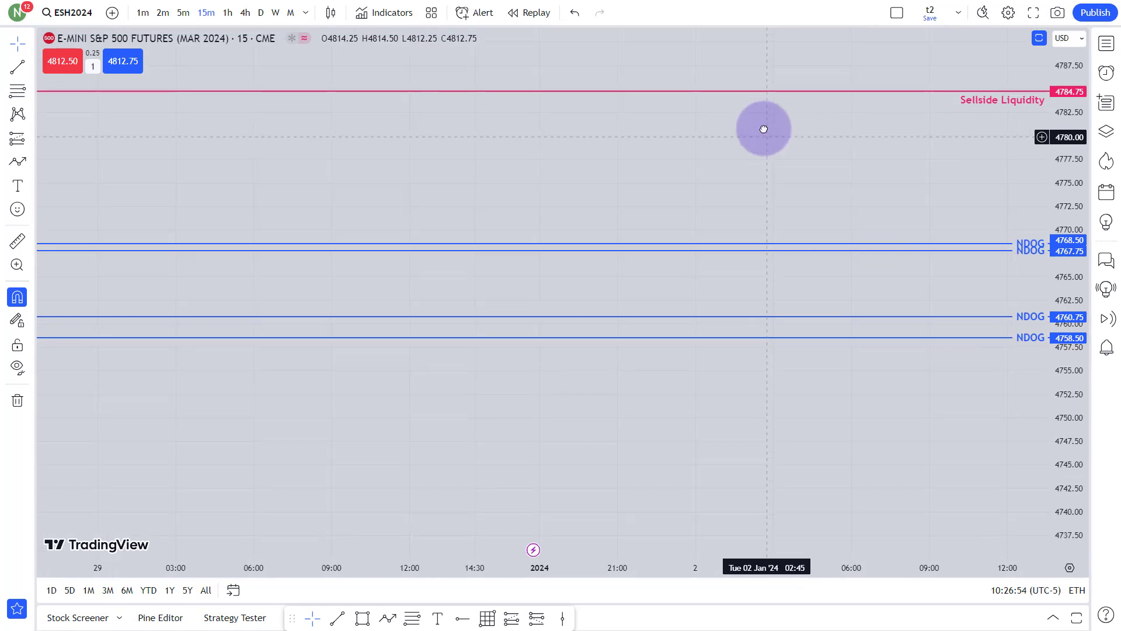
left_click_drag(846, 440, 875, 384)
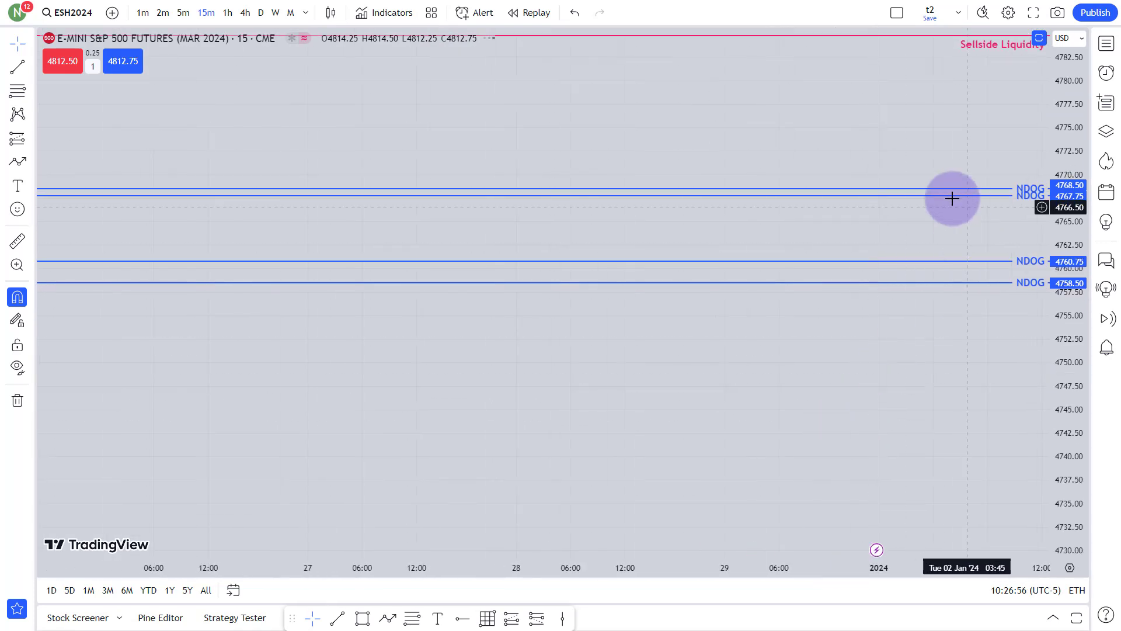
left_click_drag(884, 437, 843, 125)
left_click_drag(869, 357, 878, 43)
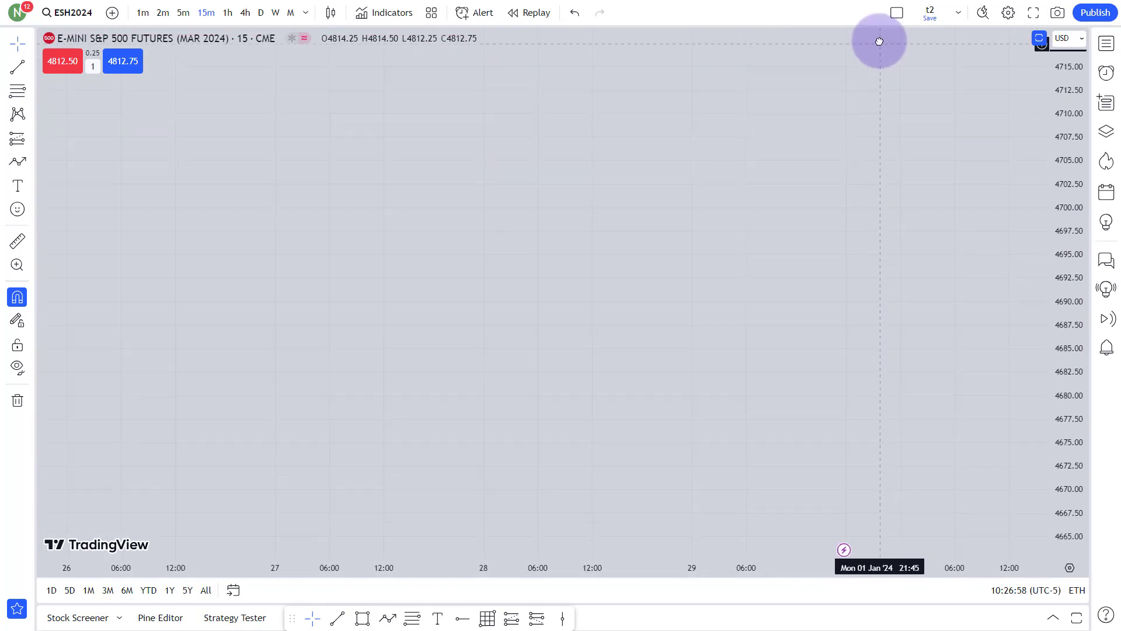
left_click_drag(886, 236, 863, 624)
left_click_drag(804, 266, 796, 435)
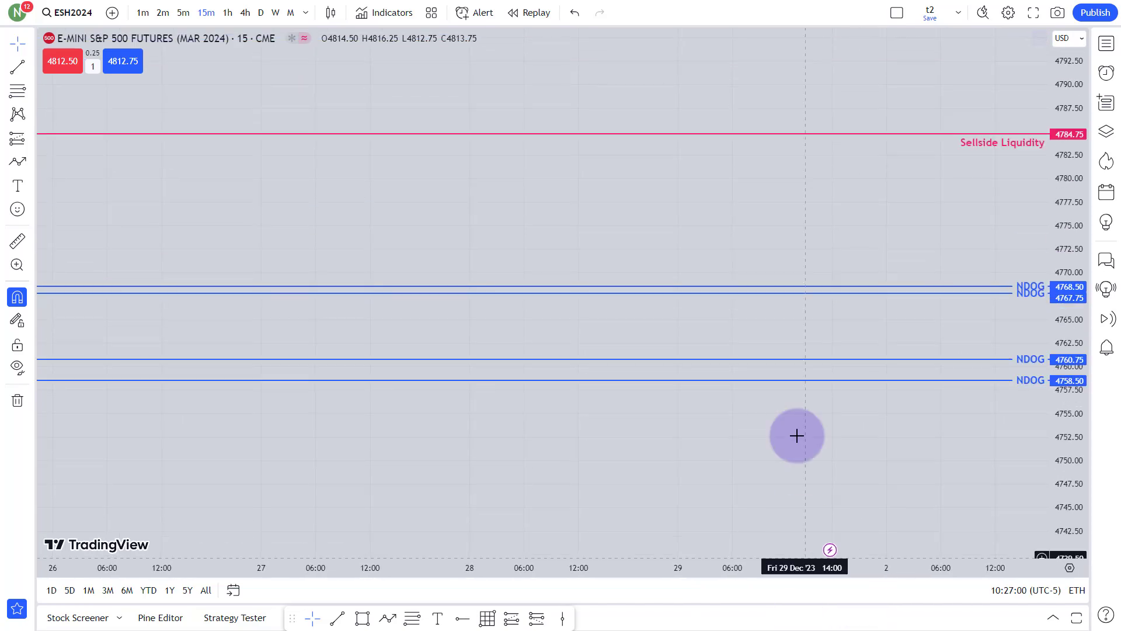
left_click_drag(783, 210, 801, 491)
scroll(802, 469, "up", 2)
left_click_drag(765, 426, 696, 433)
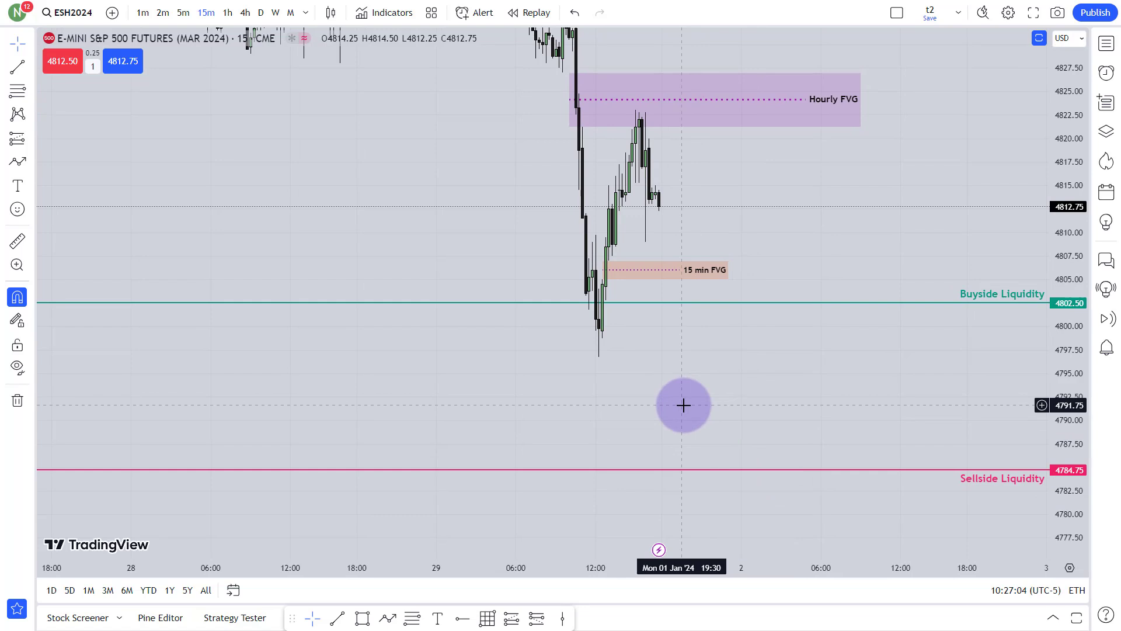
Step: Examine the 28 and 29 December highs beneath the 4841.50 buyside liquidity line on the 15-minute chart
scroll(684, 409, "up", 1)
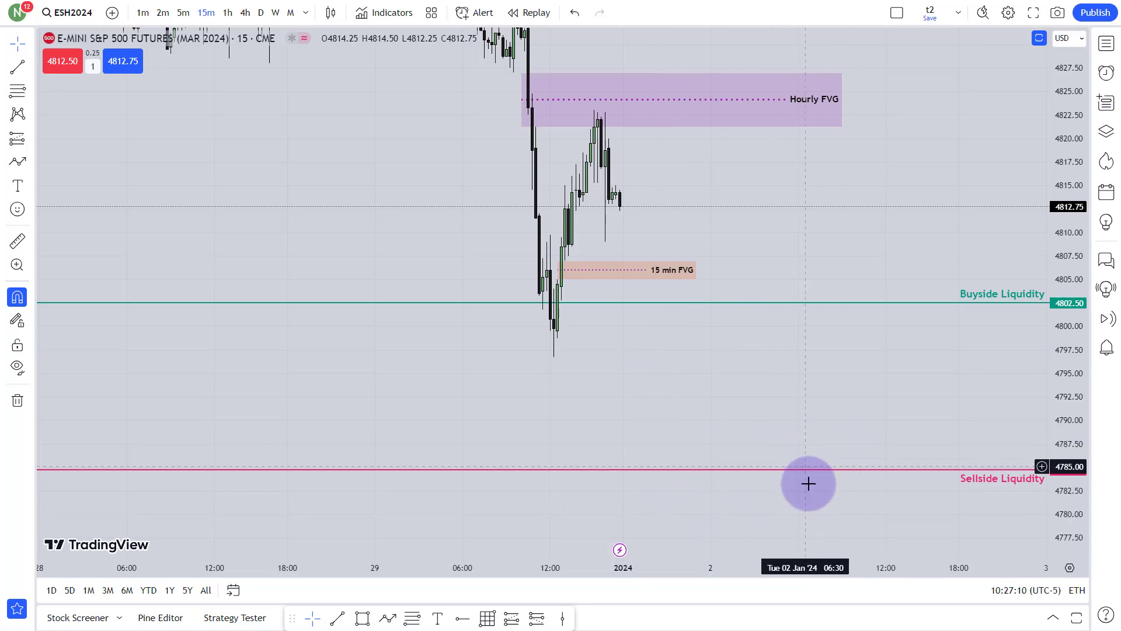
left_click_drag(828, 430, 811, 616)
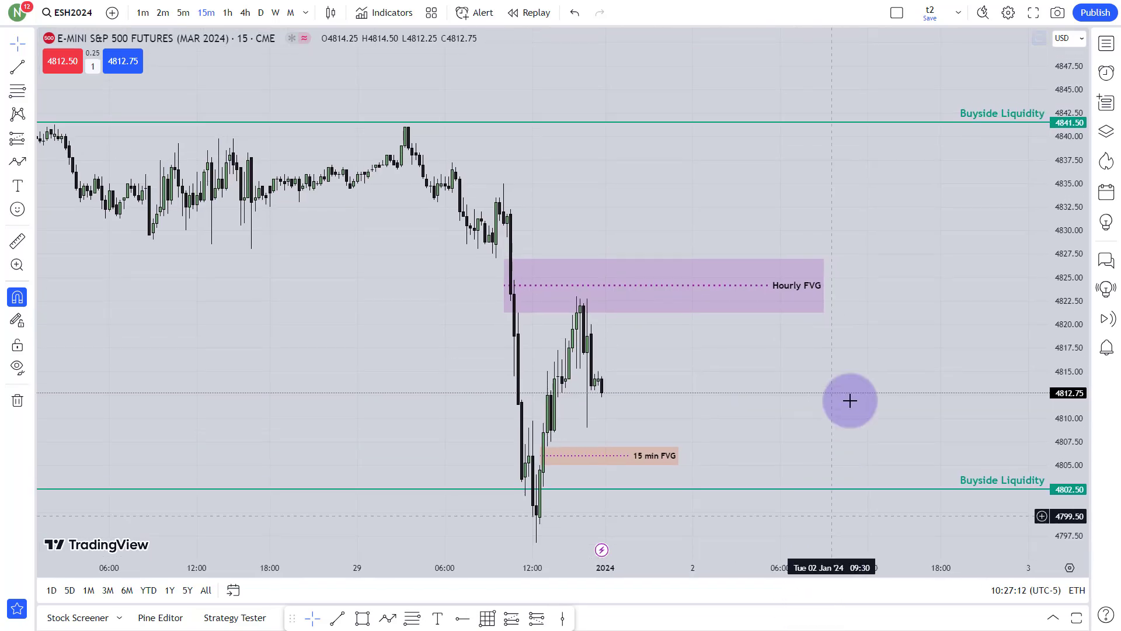
scroll(858, 414, "down", 3)
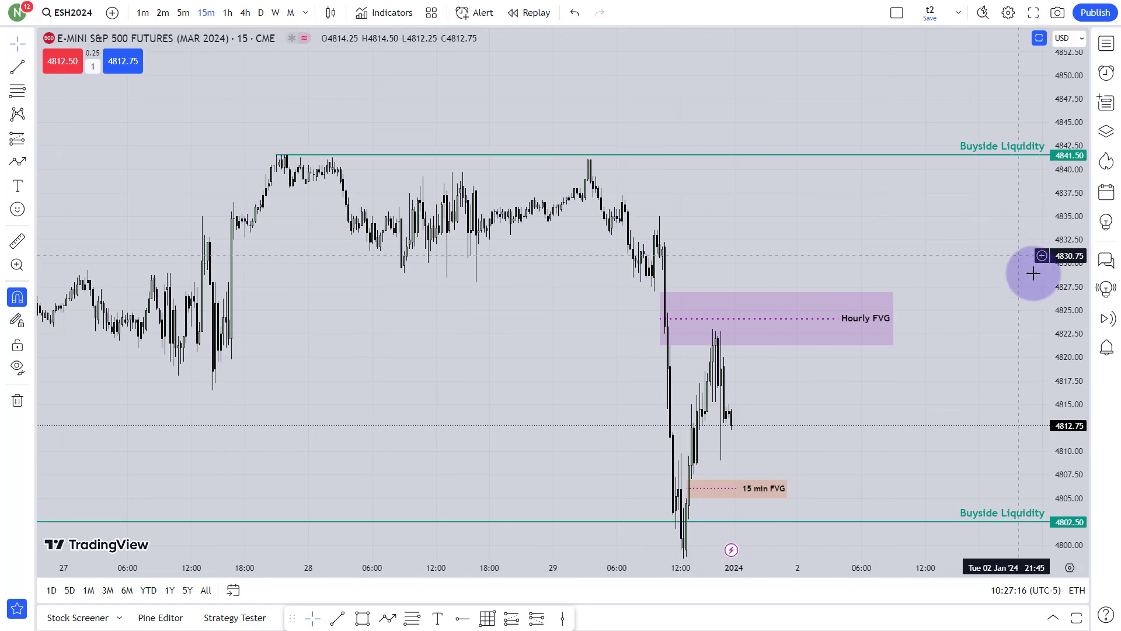
left_click_drag(1075, 386, 934, 192)
left_click_drag(755, 208, 747, 260)
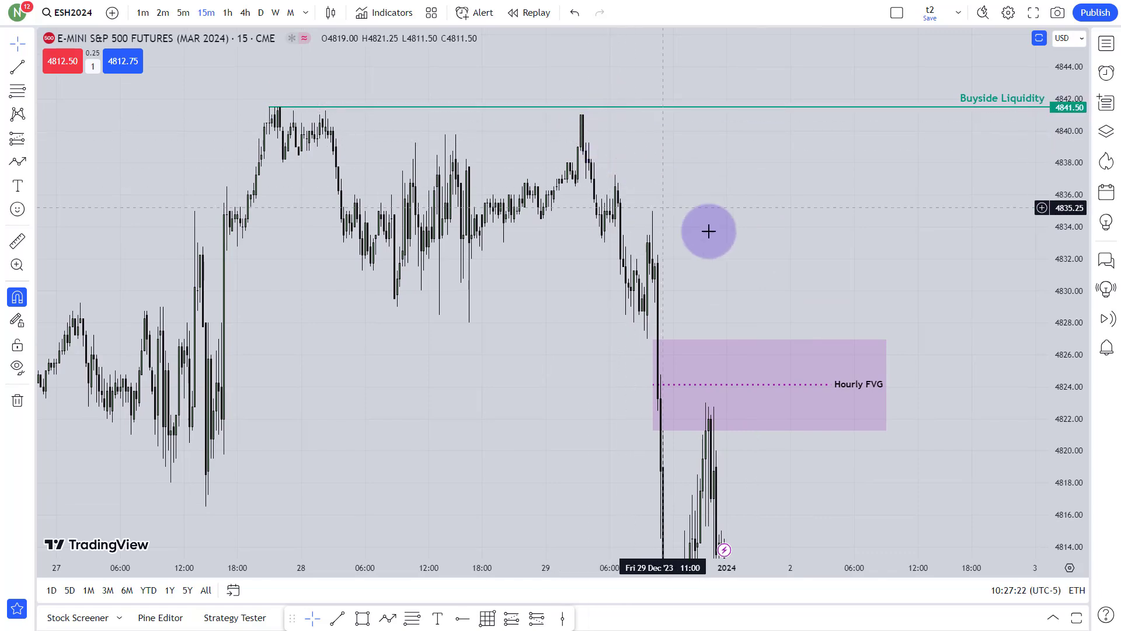
scroll(708, 239, "up", 2)
left_click_drag(539, 214, 733, 244)
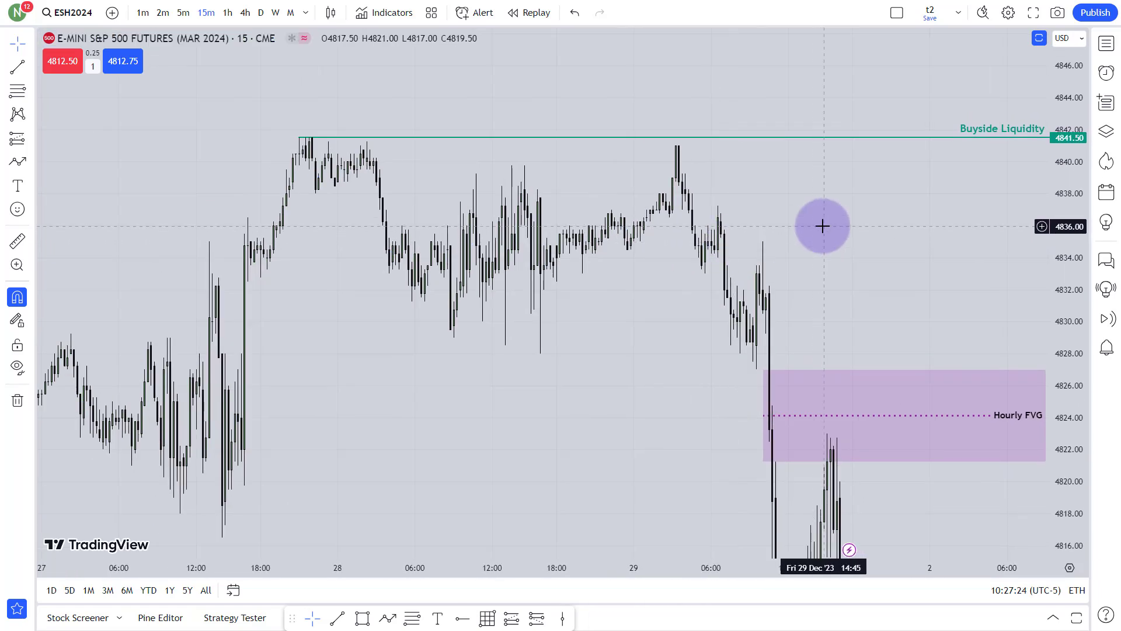
scroll(597, 192, "up", 2)
scroll(597, 191, "up", 1)
left_click_drag(255, 186, 403, 209)
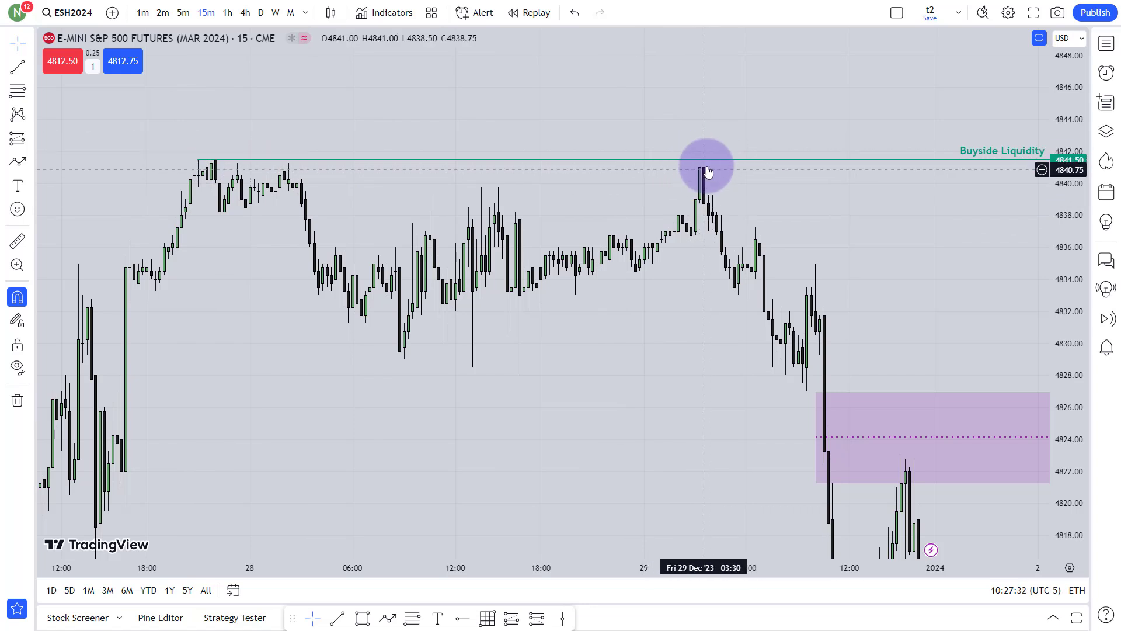
Step: Review the 29 December drop and rebound between the Hourly FVG, 15 min FVG and 4802.50 line, compressing the price axis to include 4784.75
left_click_drag(790, 218, 689, 136)
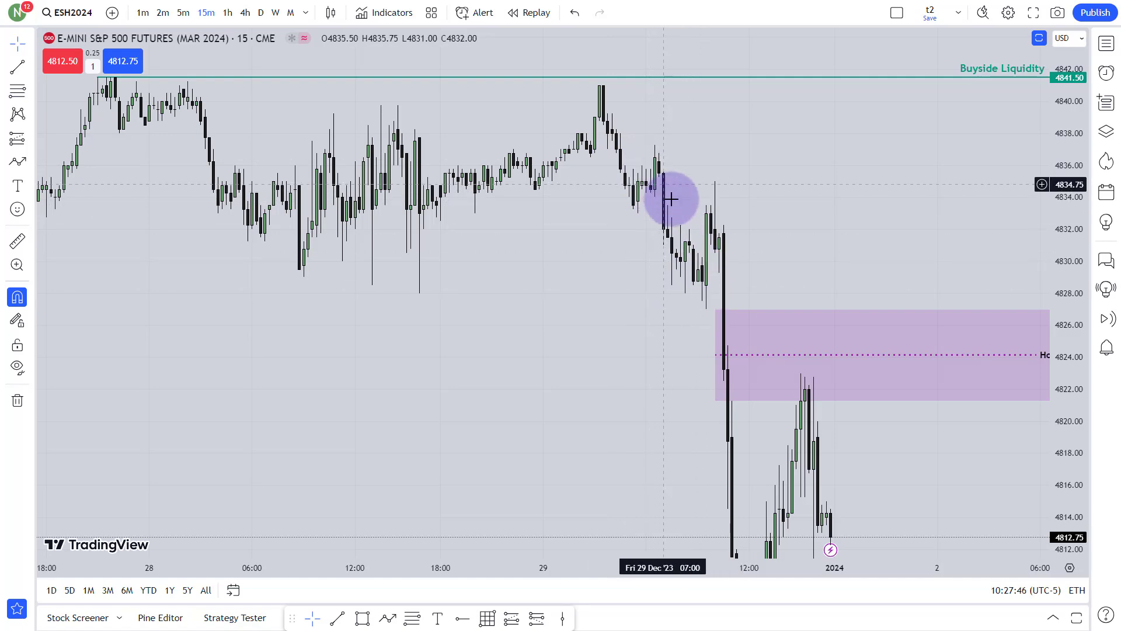
left_click_drag(738, 244, 660, 123)
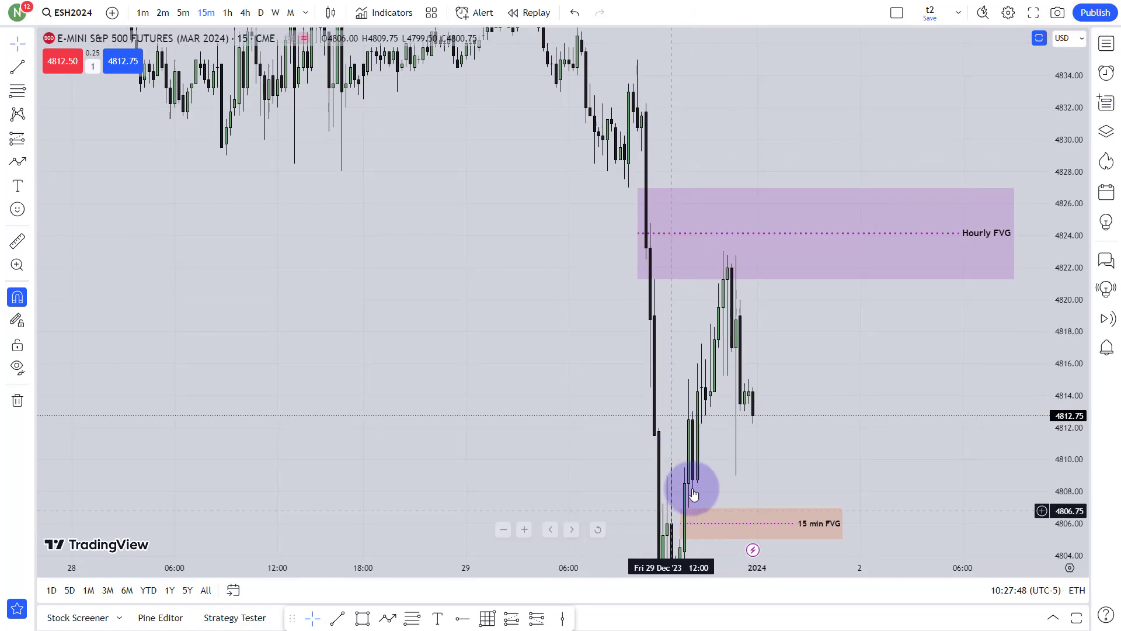
left_click_drag(816, 421, 762, 327)
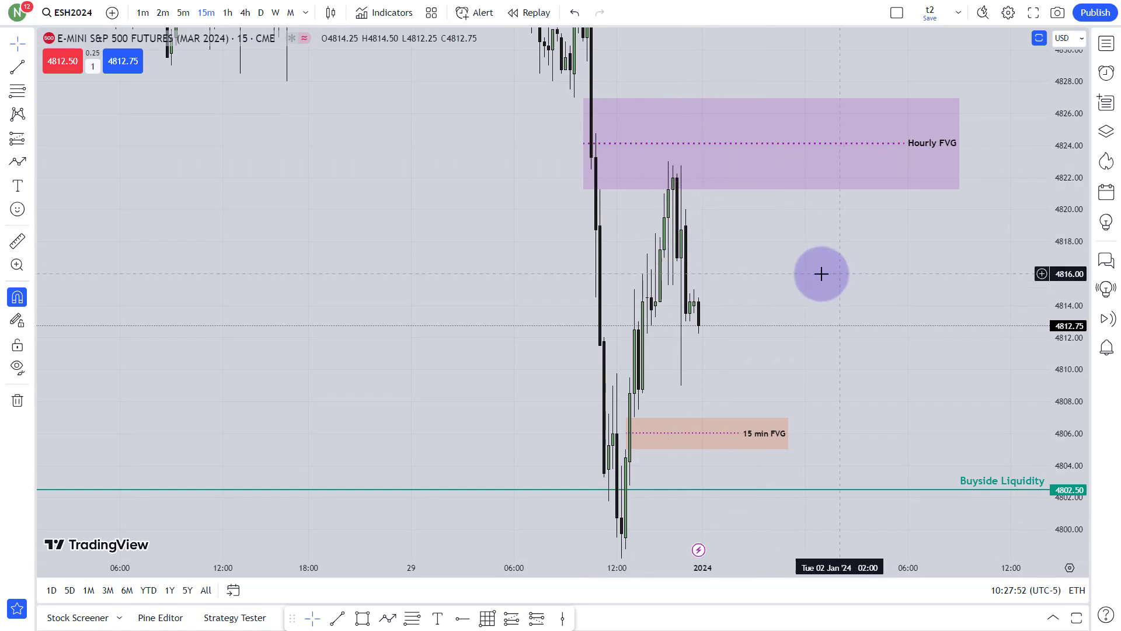
left_click_drag(773, 450, 731, 140)
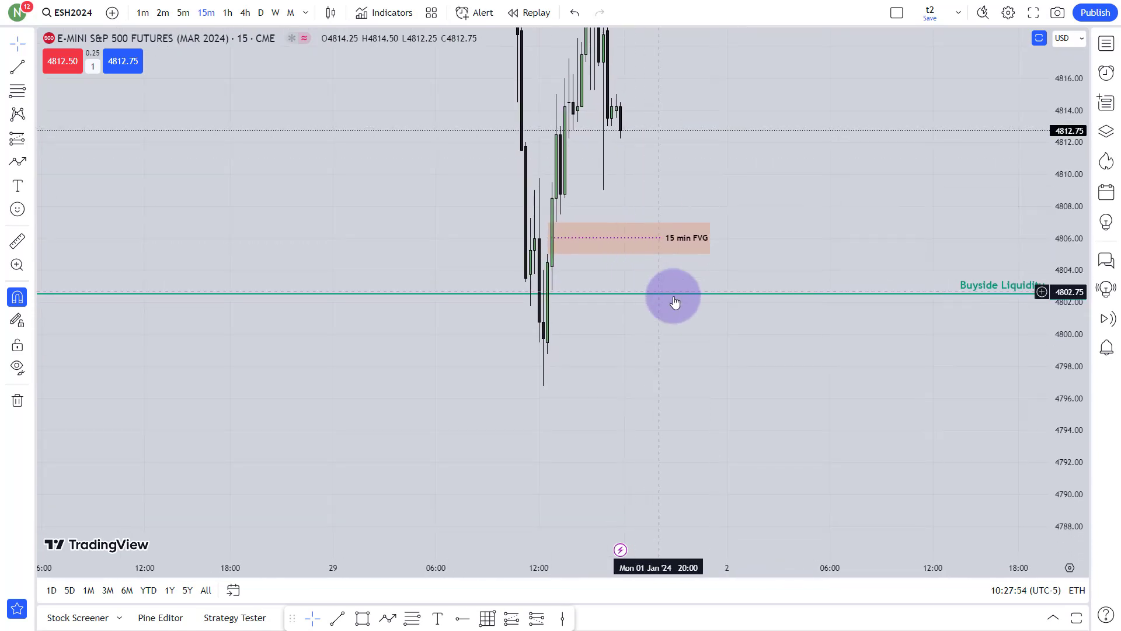
left_click_drag(1070, 151, 1076, 405)
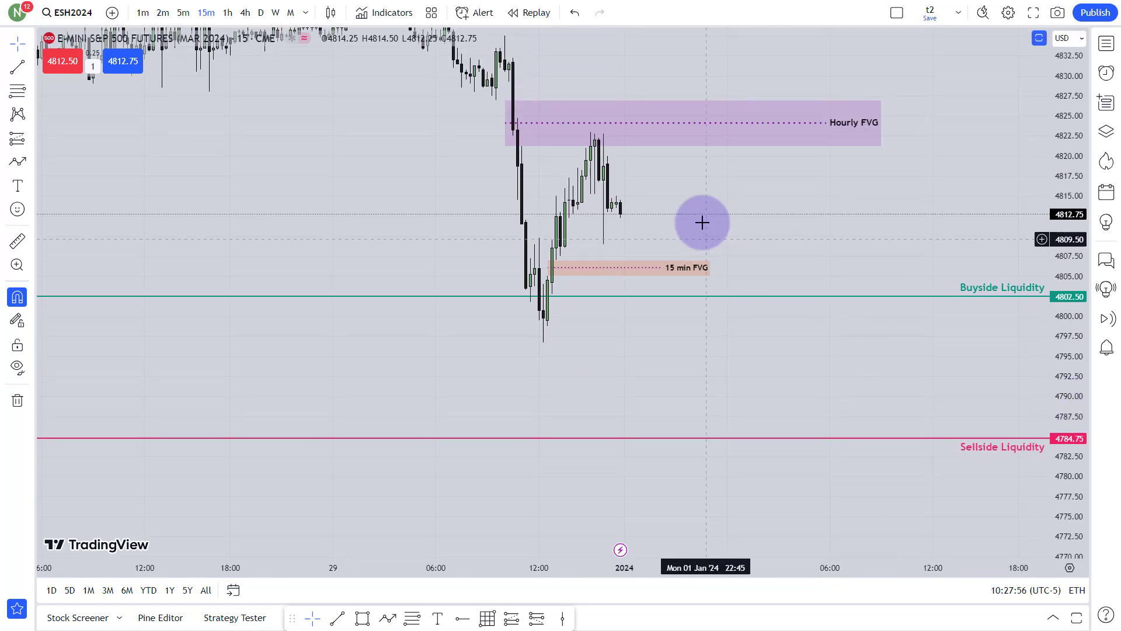
left_click_drag(701, 220, 769, 298)
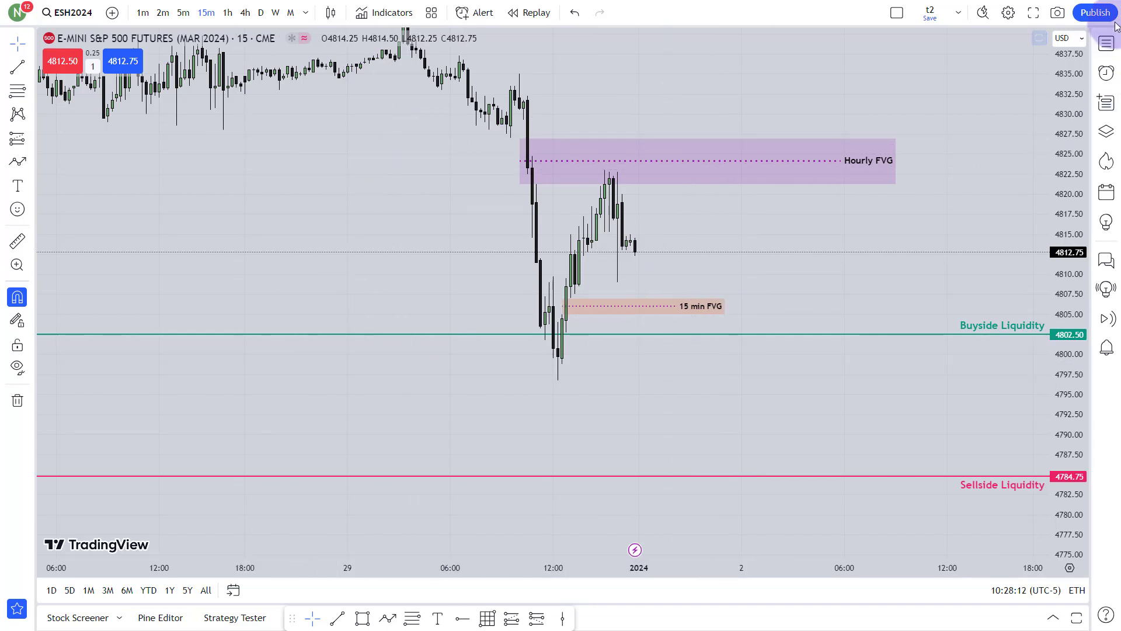
Step: Switch the chart to the monthly timeframe and load EURUSD from the watchlist, leaving the watchlist closed
left_click(290, 18)
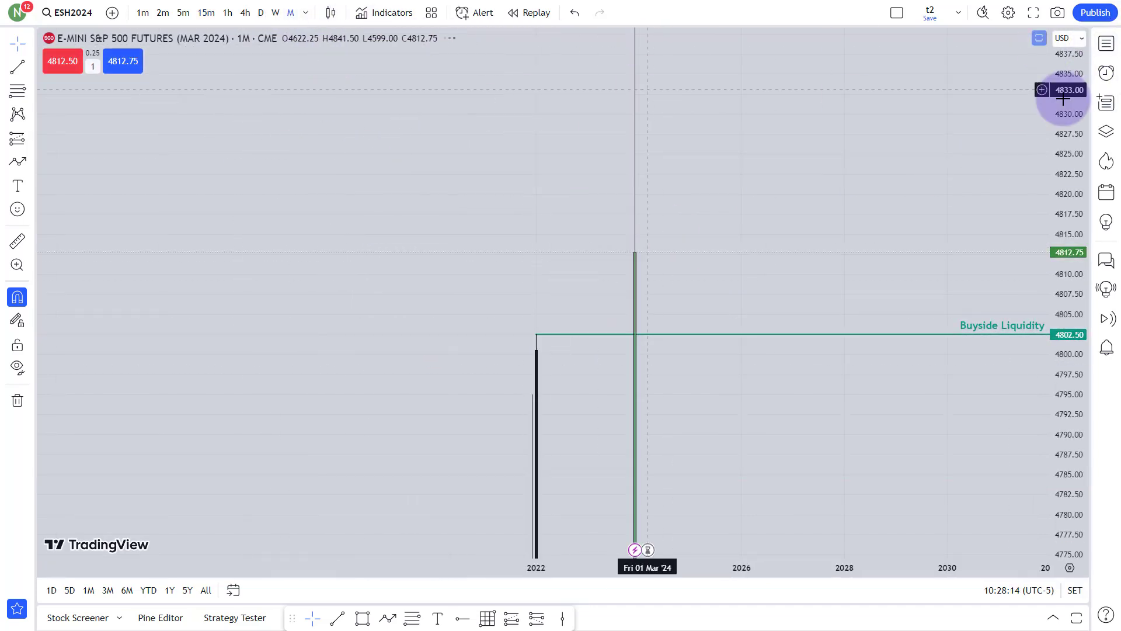
left_click(1109, 47)
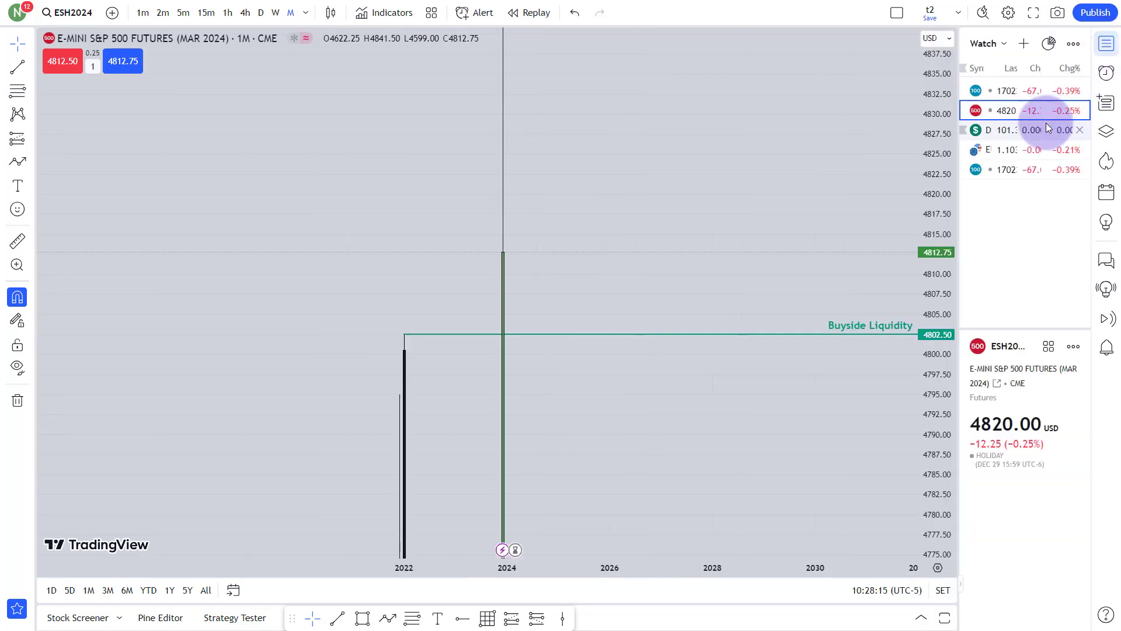
left_click(1008, 149)
left_click(1107, 45)
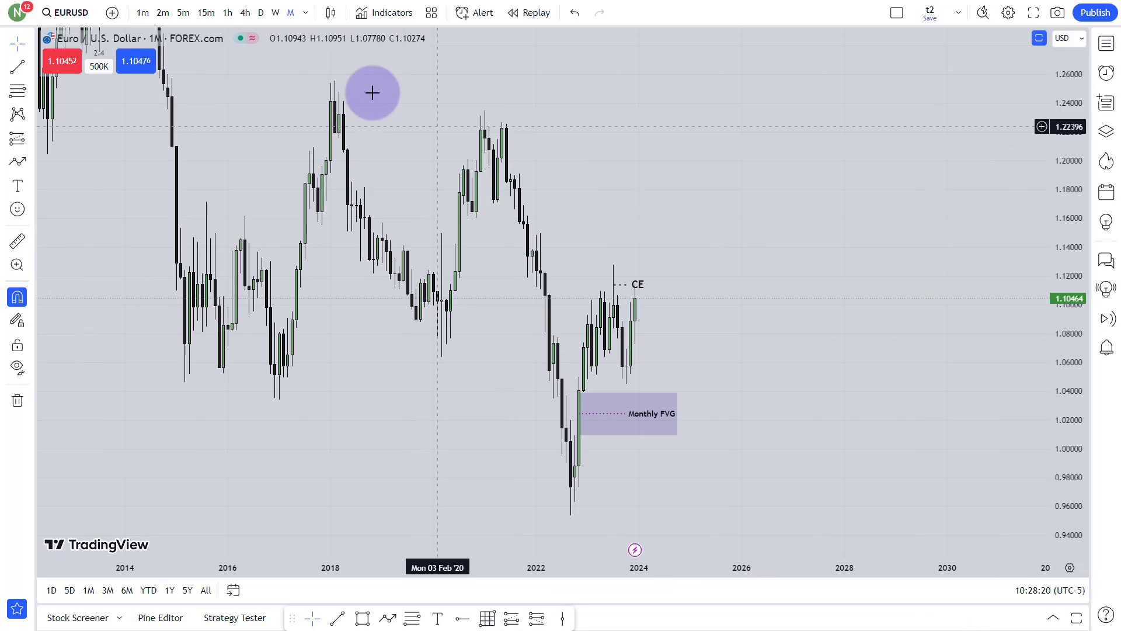
Step: Examine the recent EURUSD monthly candles between the CE line on the July 2023 wick and the Monthly FVG
scroll(873, 283, "up", 3)
left_click_drag(684, 310, 1004, 295)
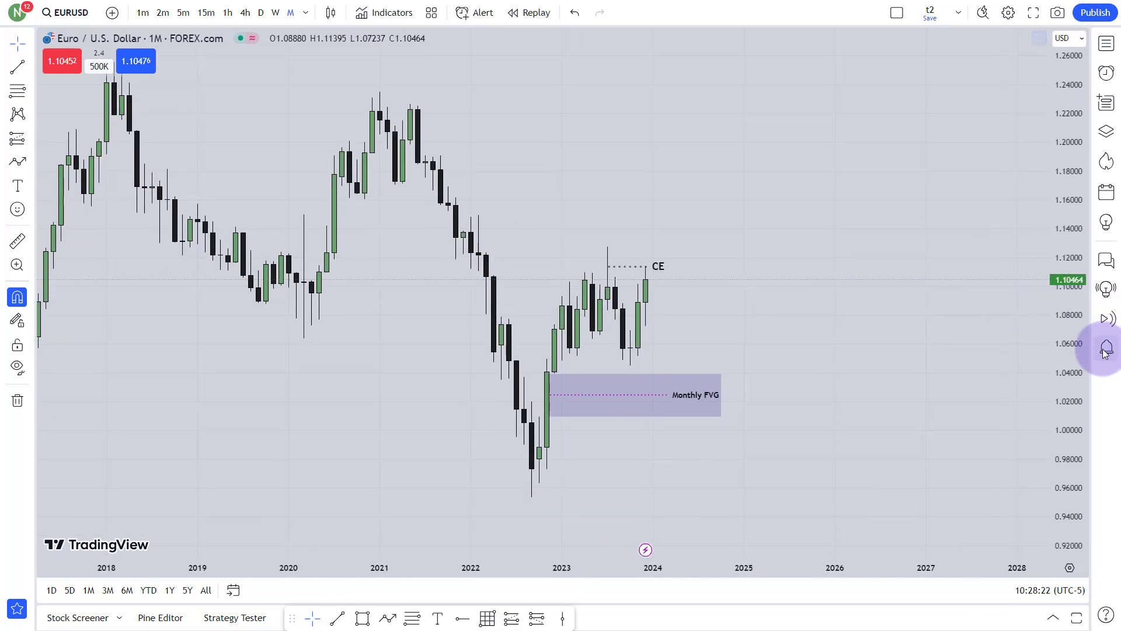
left_click_drag(1080, 330, 1079, 242)
left_click_drag(889, 359, 963, 265)
scroll(953, 275, "up", 2)
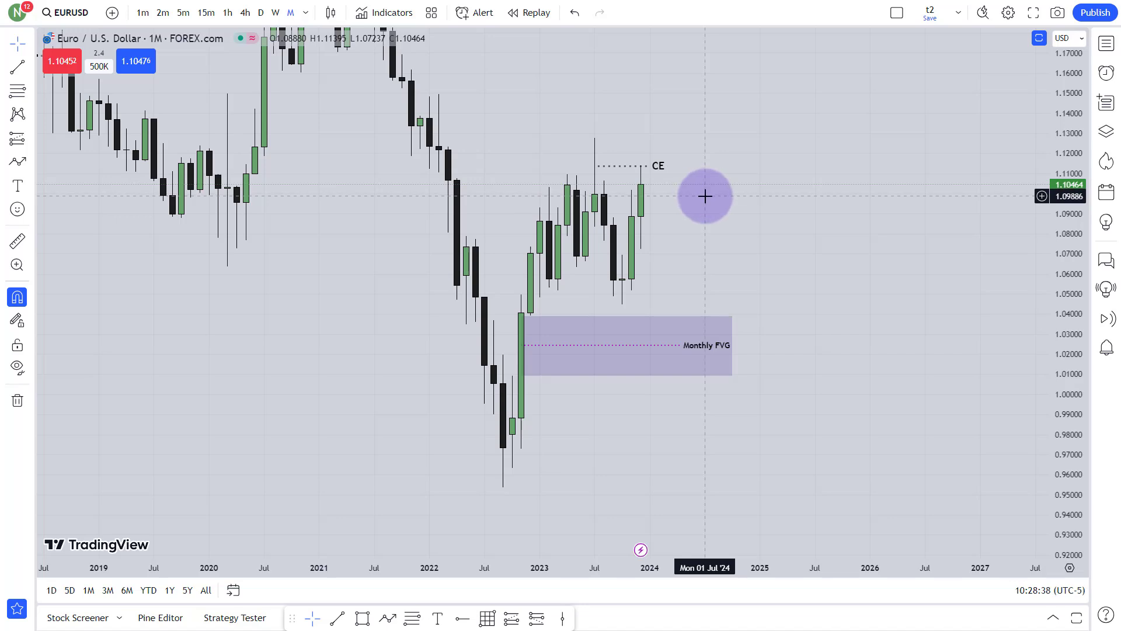
scroll(740, 218, "up", 1)
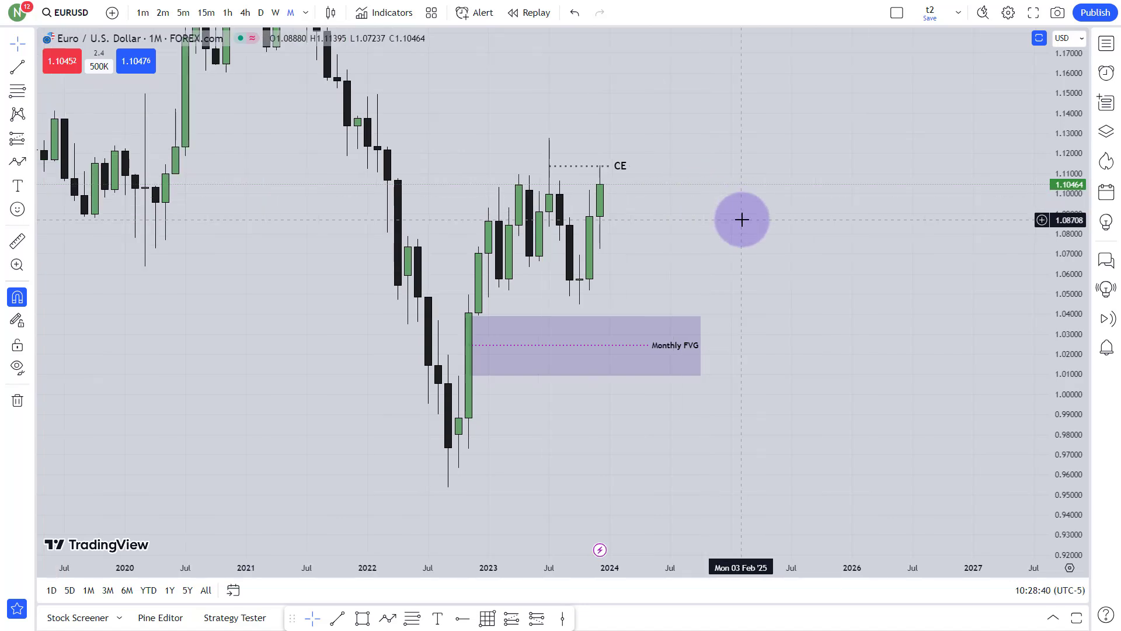
left_click_drag(727, 224, 757, 254)
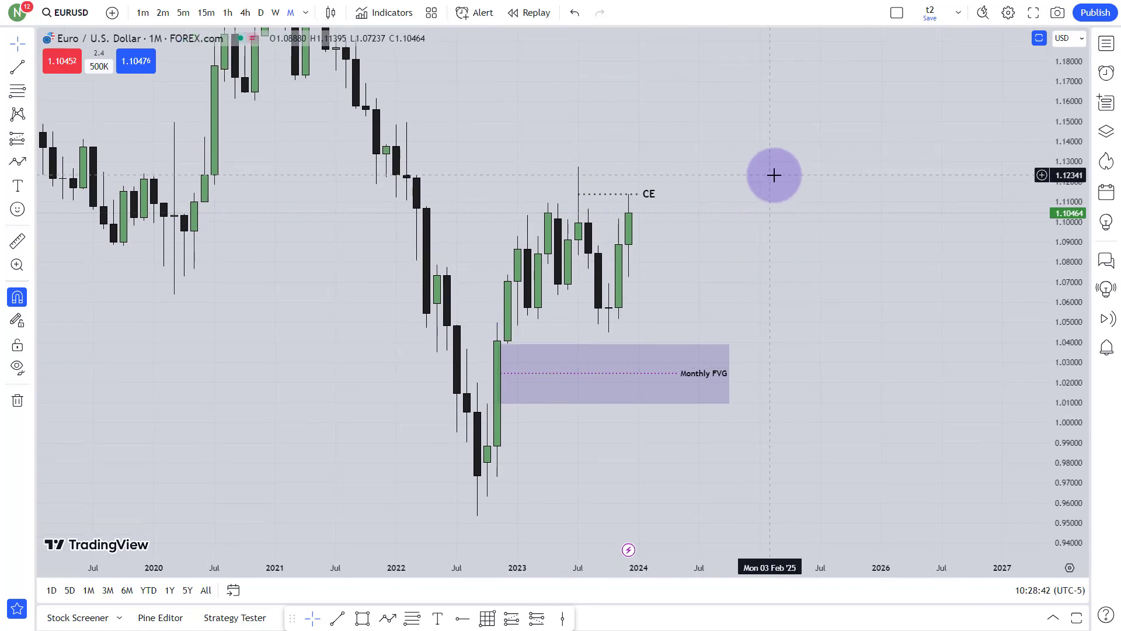
left_click_drag(773, 181, 747, 175)
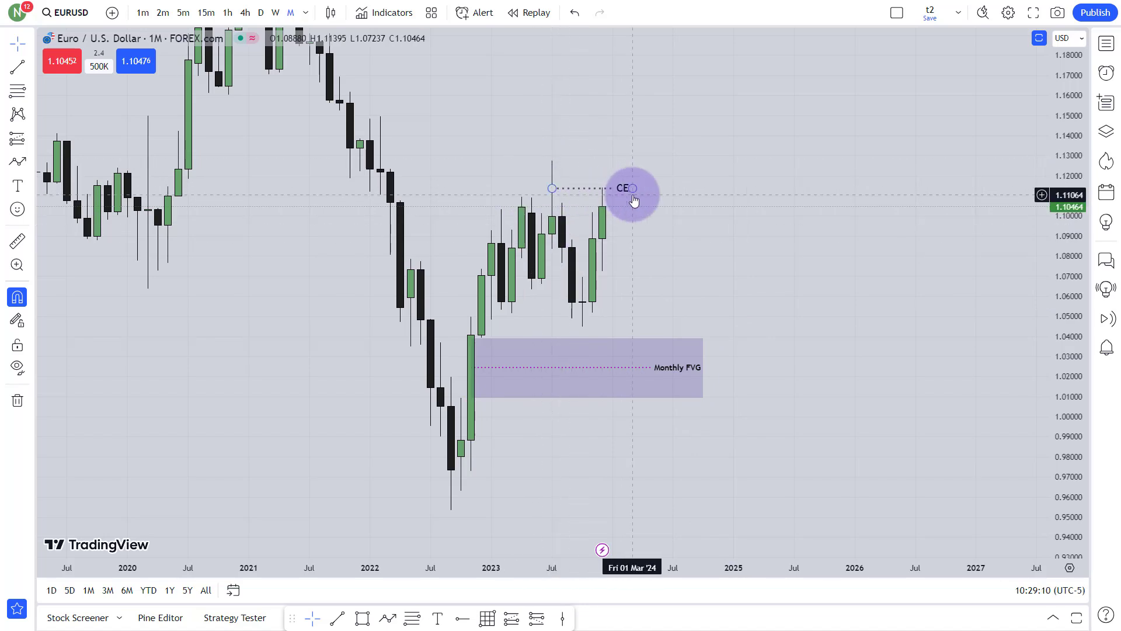
left_click_drag(682, 232, 665, 236)
scroll(664, 236, "up", 1)
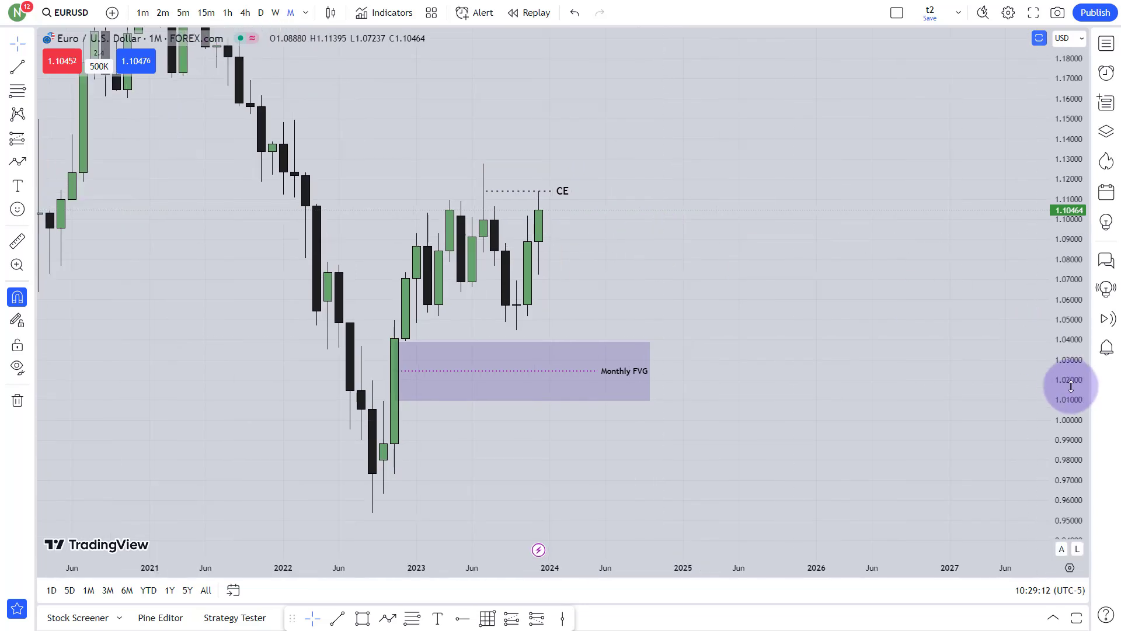
Step: Extend the end of the Monthly FVG box to about January 2025
left_click_drag(1071, 387, 1078, 296)
left_click_drag(824, 306, 864, 312)
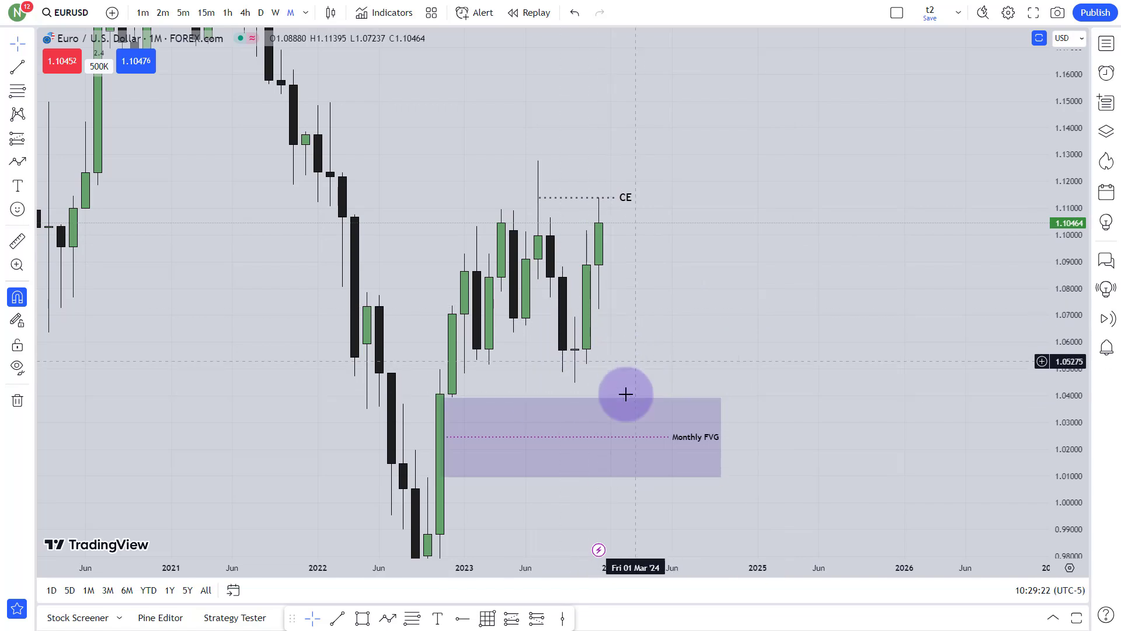
left_click_drag(701, 417, 713, 293)
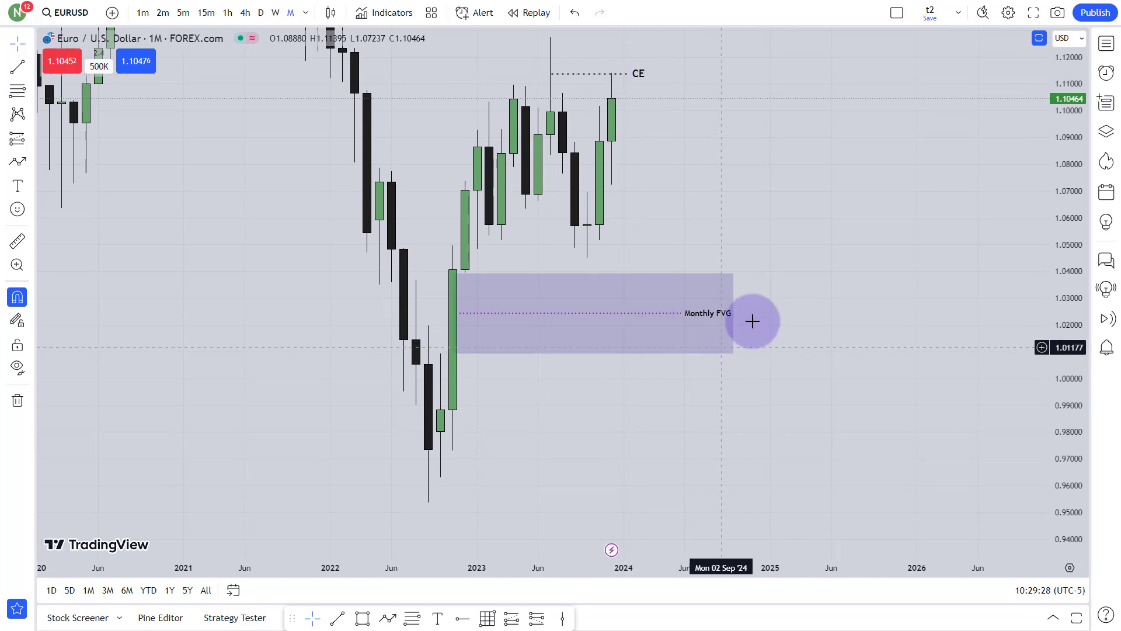
mouse_move(735, 313)
left_mouse_down()
mouse_move(711, 310)
mouse_move(815, 291)
left_mouse_up()
left_click(828, 278)
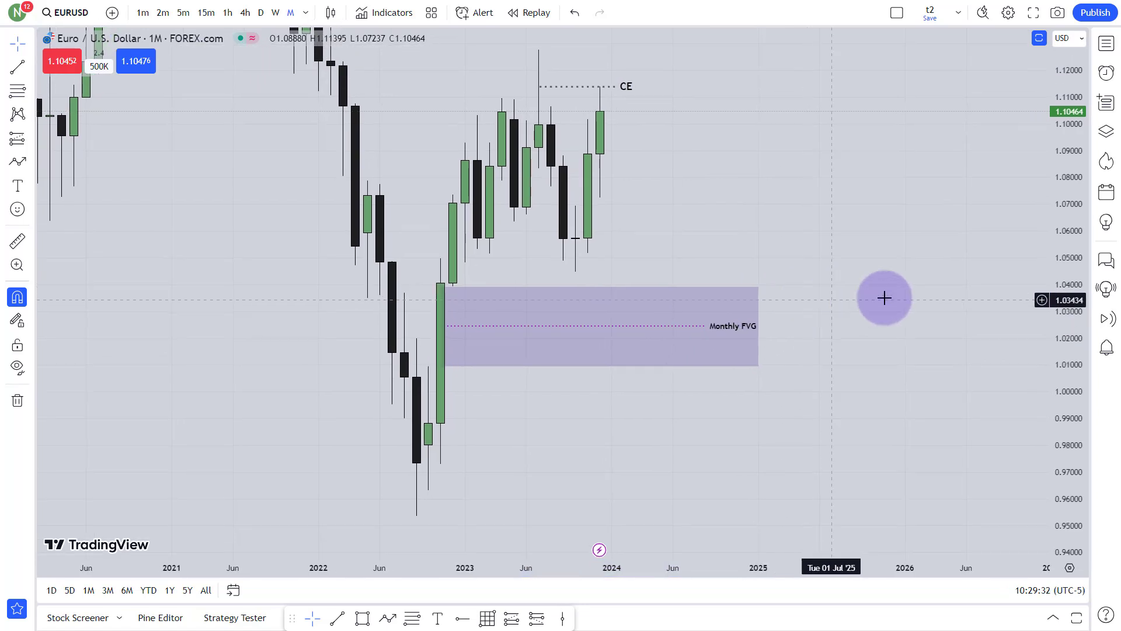
left_click_drag(1064, 160, 1070, 272)
left_click(768, 327)
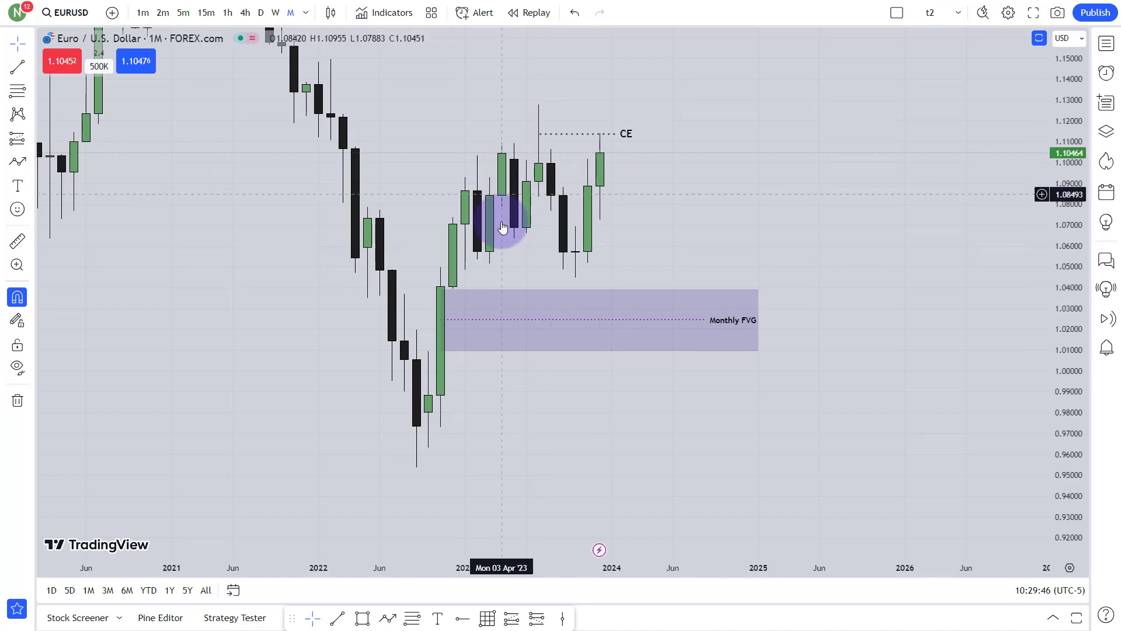
Step: Examine how the December 2023 monthly candle reaches the CE line, in relation to the Monthly FVG beneath it
left_click_drag(704, 134, 657, 189)
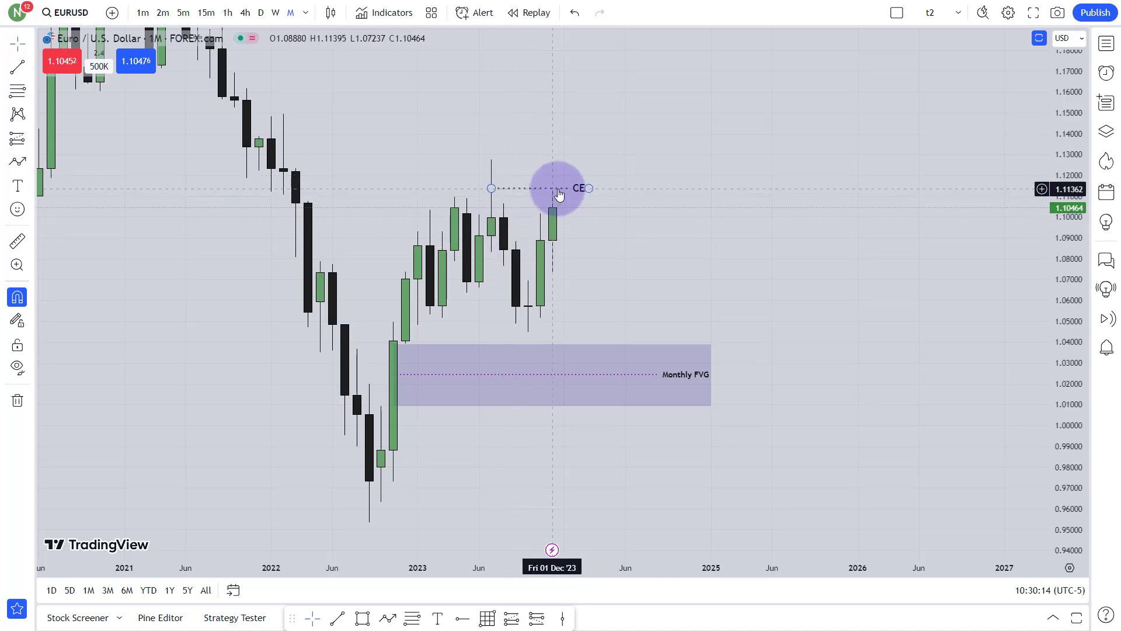
left_click_drag(586, 220, 603, 193)
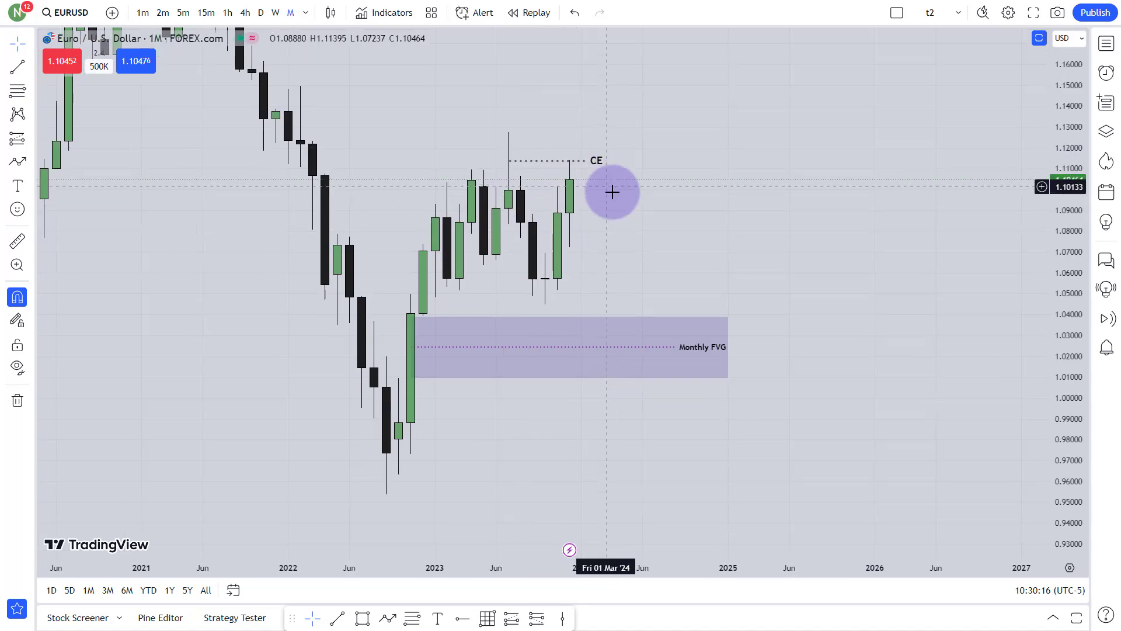
scroll(622, 202, "down", 2)
left_click_drag(770, 245, 687, 274)
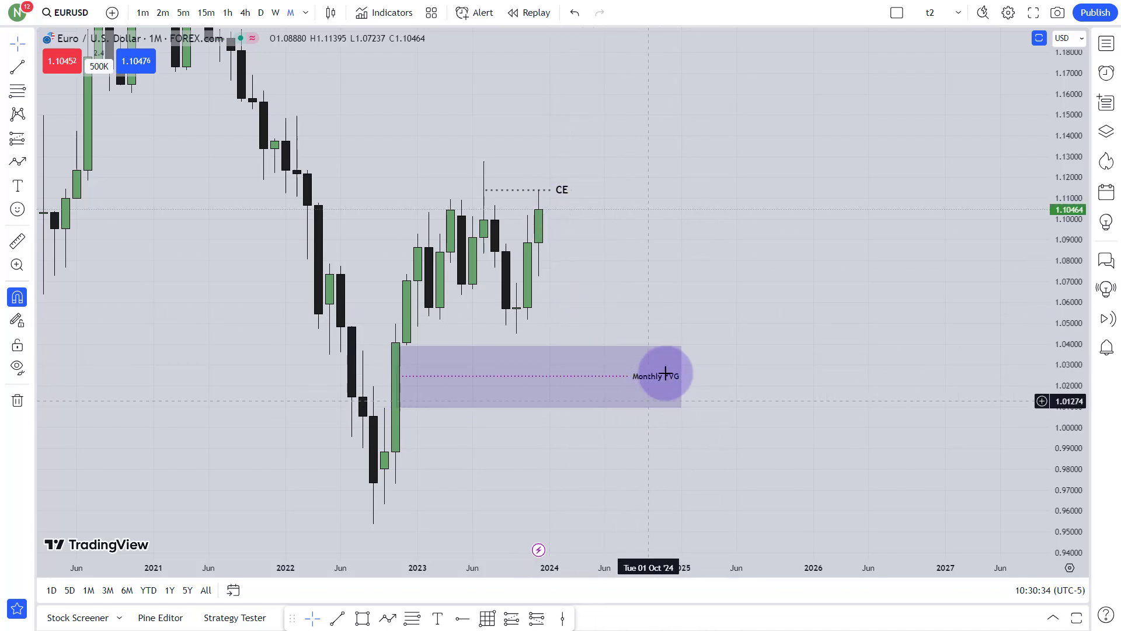
left_click_drag(653, 220, 653, 300)
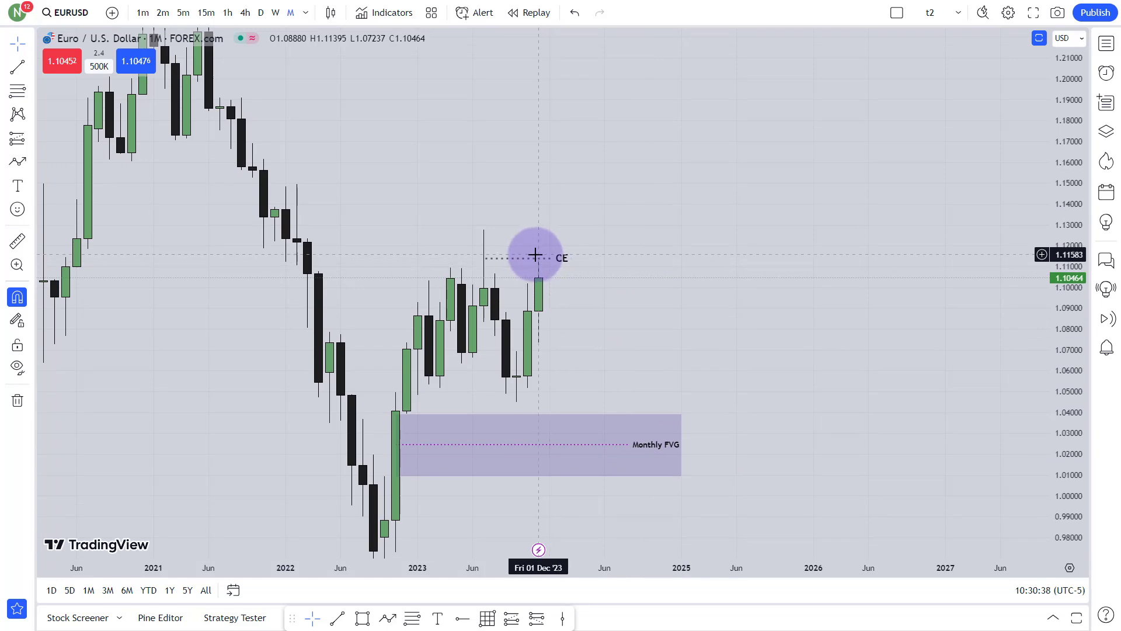
left_click(555, 262)
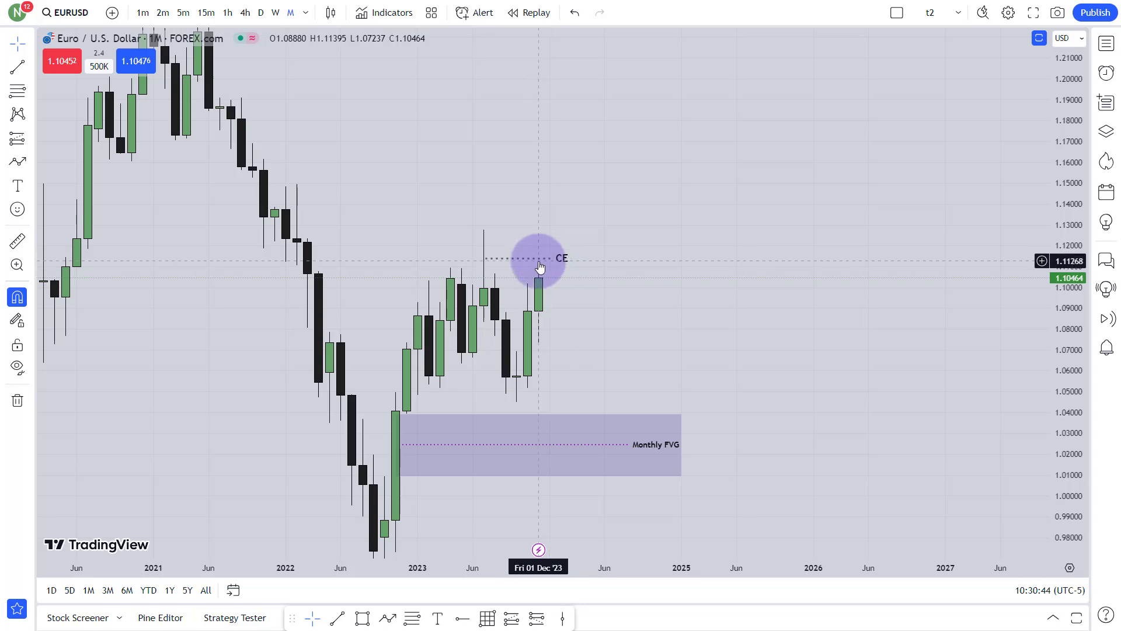
left_click(556, 263)
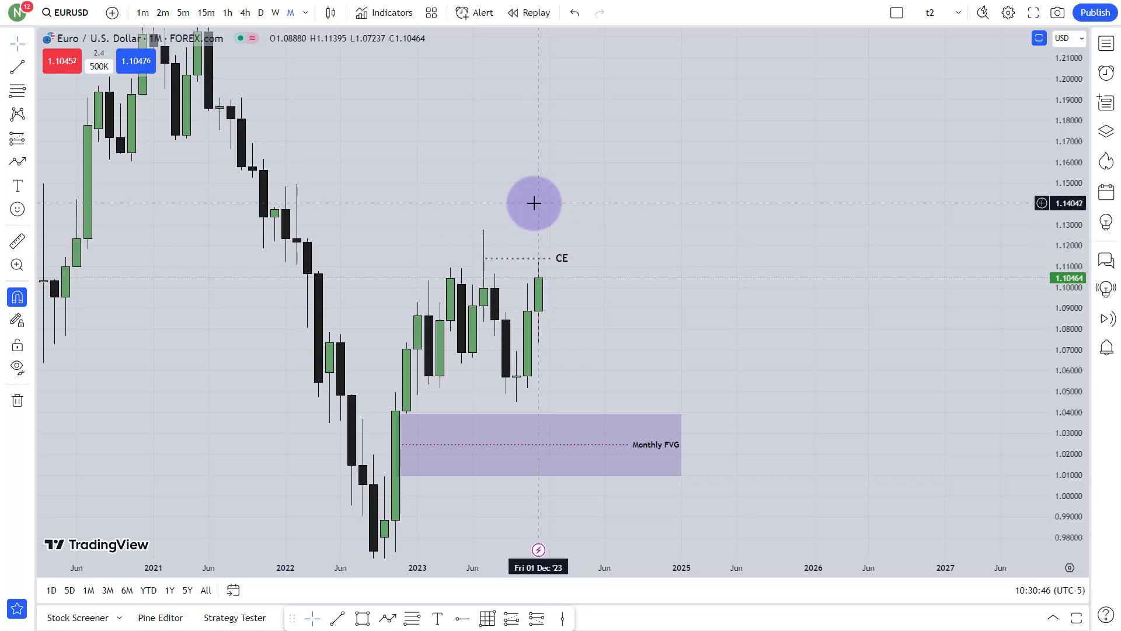
left_click_drag(534, 204, 541, 230)
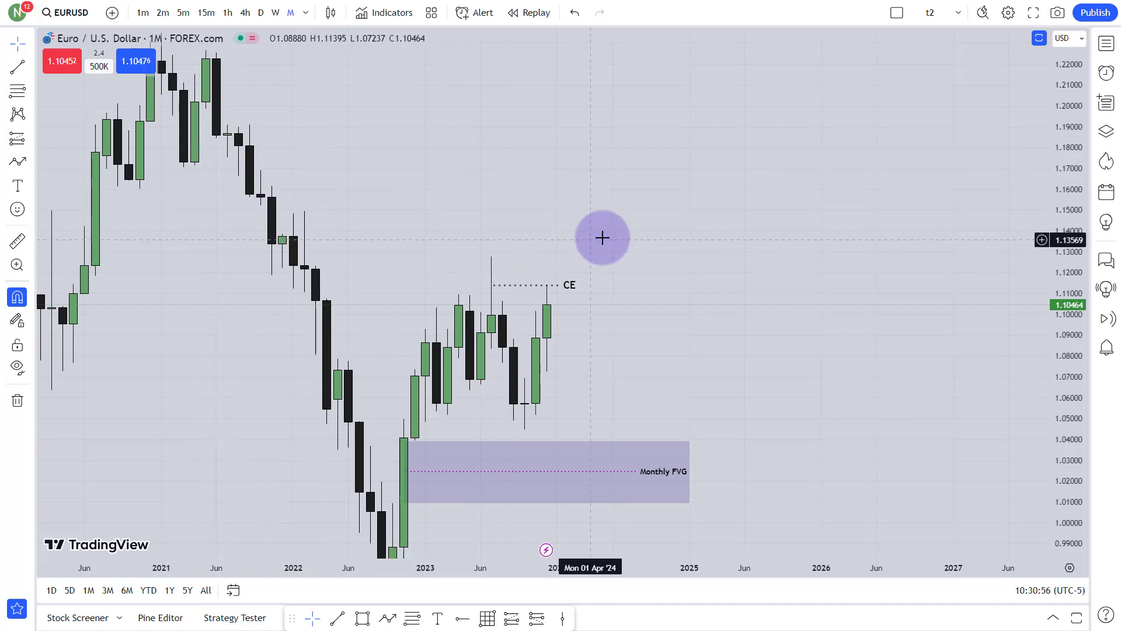
left_click_drag(617, 229, 661, 165)
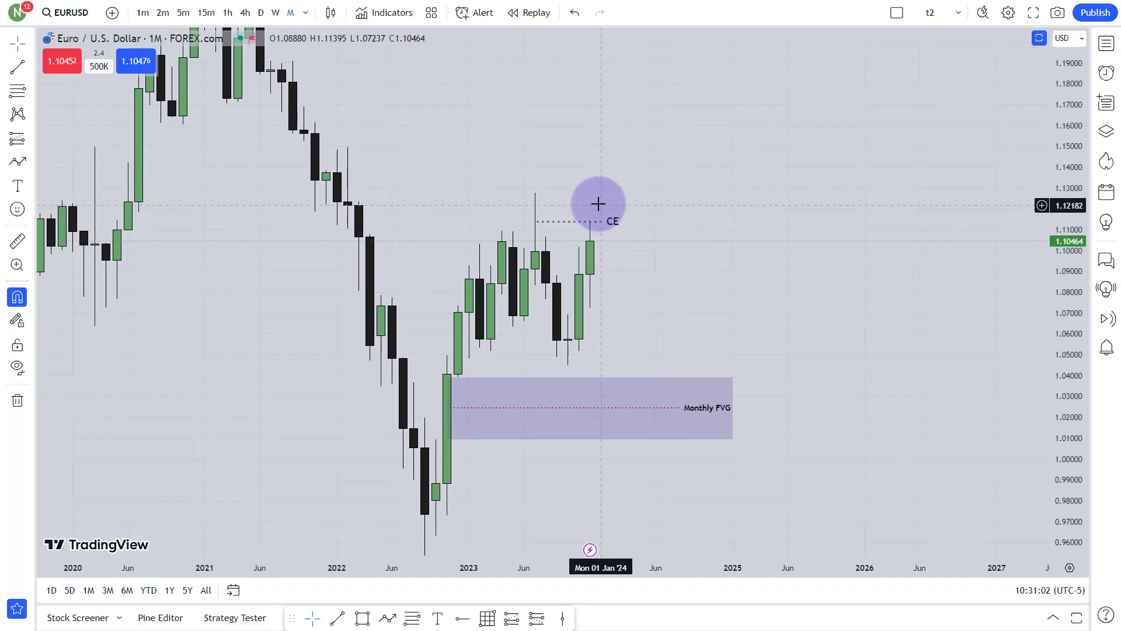
left_click(570, 68)
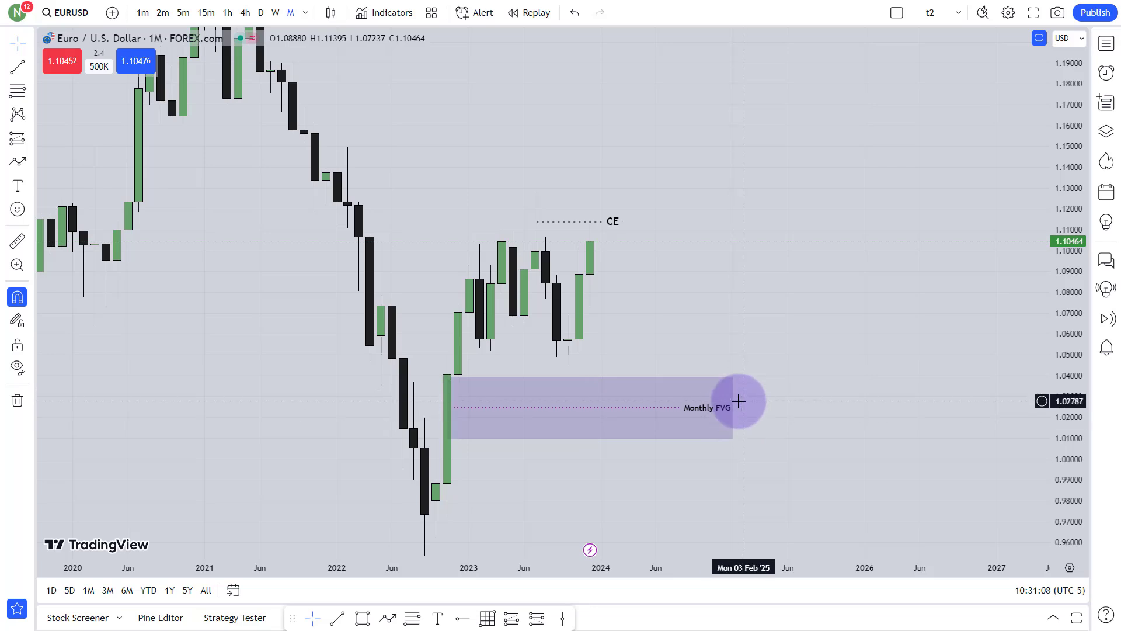
Step: Switch EURUSD to the weekly timeframe and fit the price scale around the Weekly VI and Sellside Liquidity lines
left_click(276, 13)
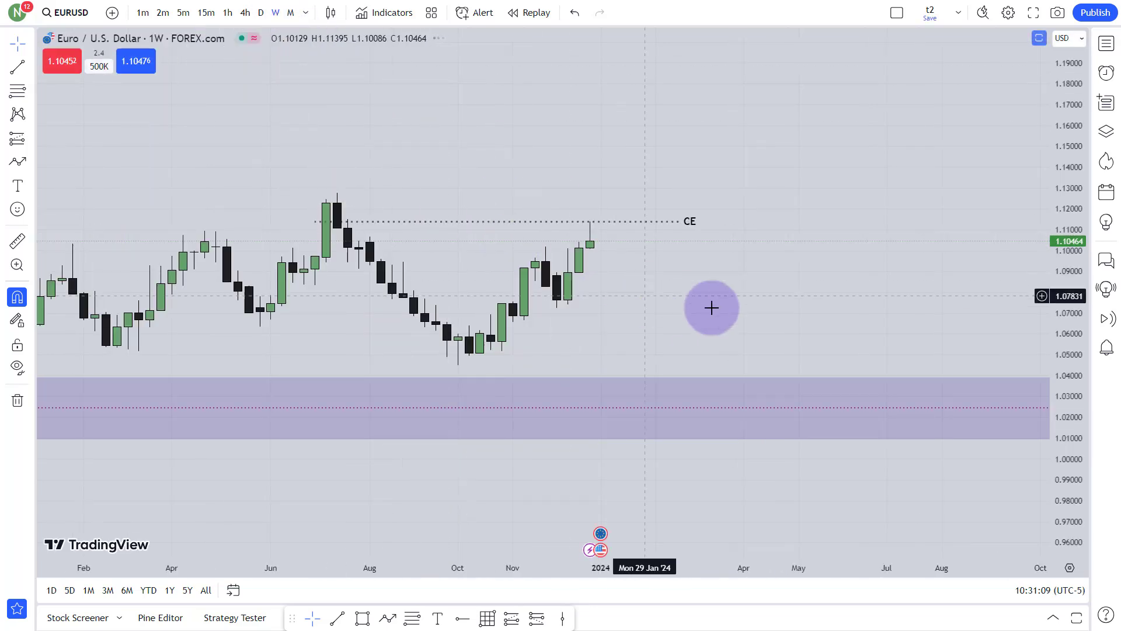
double_click(1074, 301)
mouse_move(1074, 301)
left_mouse_down()
mouse_move(1079, 265)
mouse_move(1076, 292)
left_mouse_up()
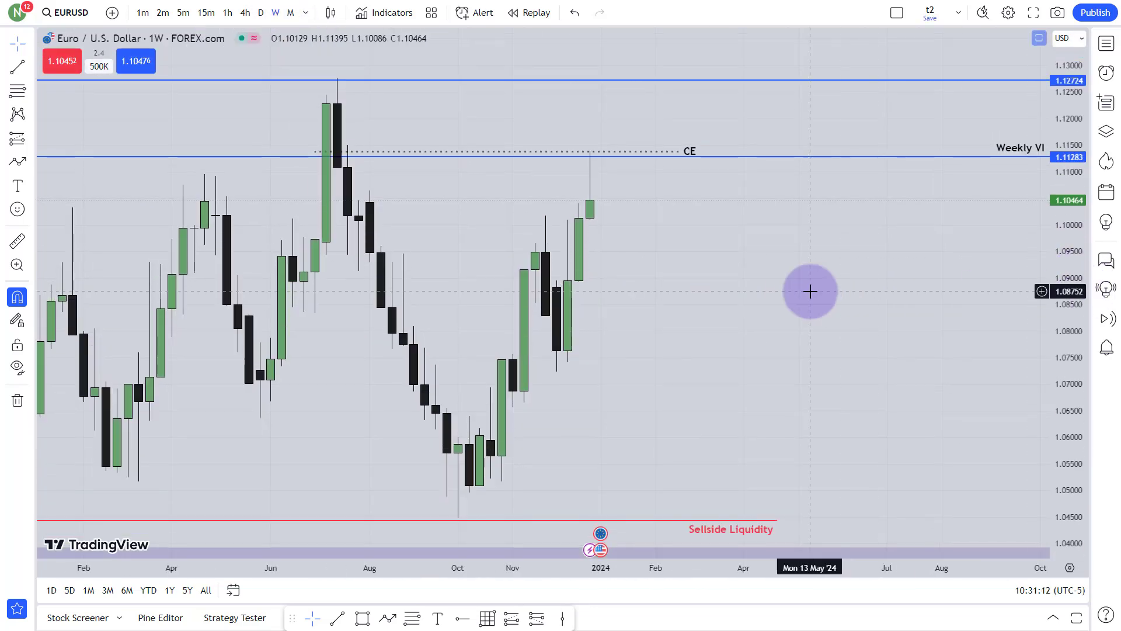
scroll(809, 291, "down", 3)
left_click_drag(878, 293, 792, 301)
scroll(946, 228, "down", 5)
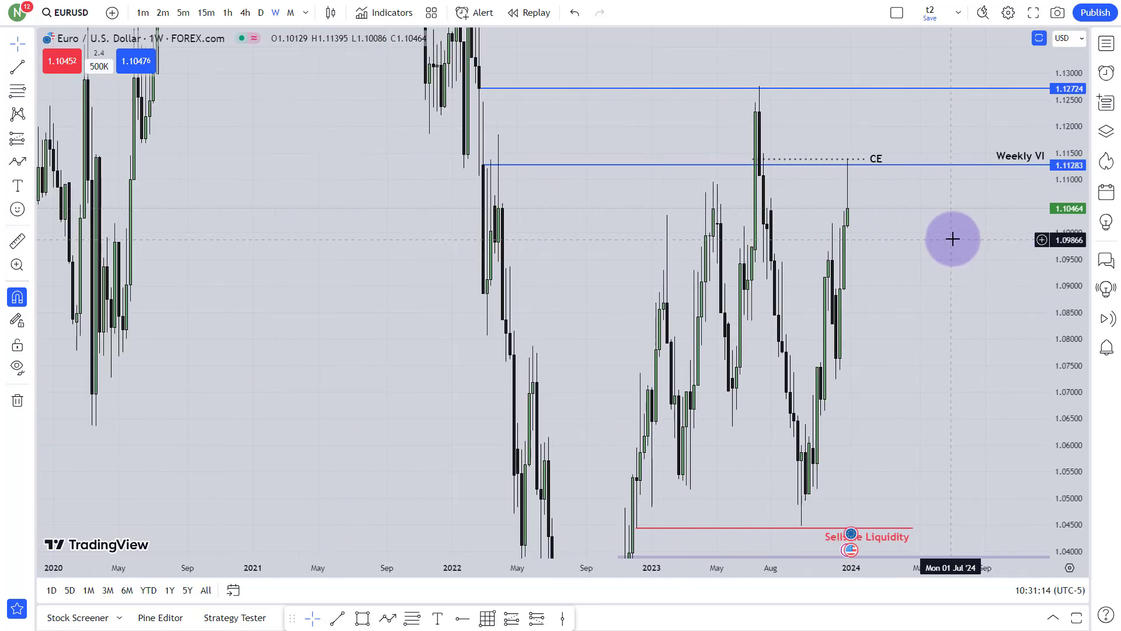
Step: Review the Weekly VI between 1.12724 and 1.11283 from its 2022 origin to the late December 2023 candle
left_click_drag(563, 237, 517, 256)
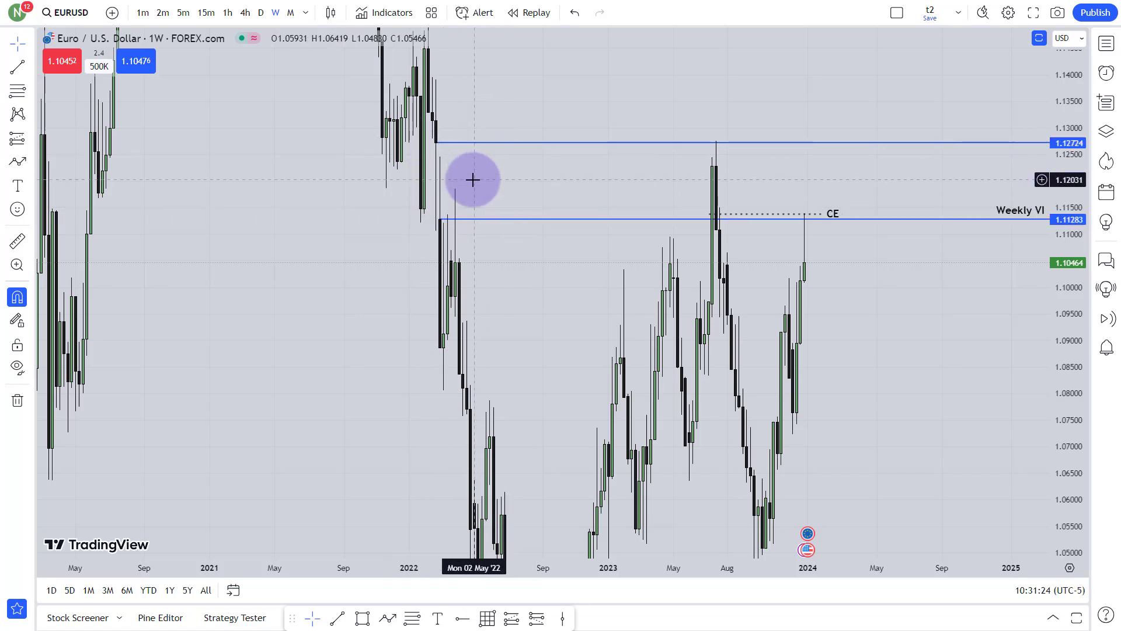
scroll(473, 180, "up", 3)
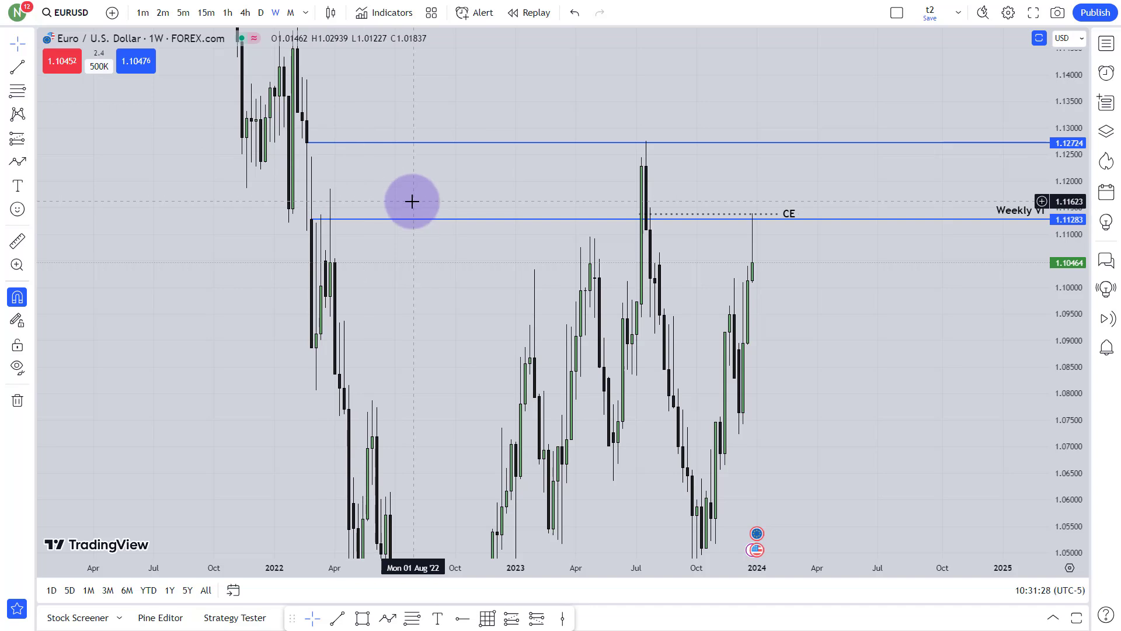
scroll(362, 193, "up", 1)
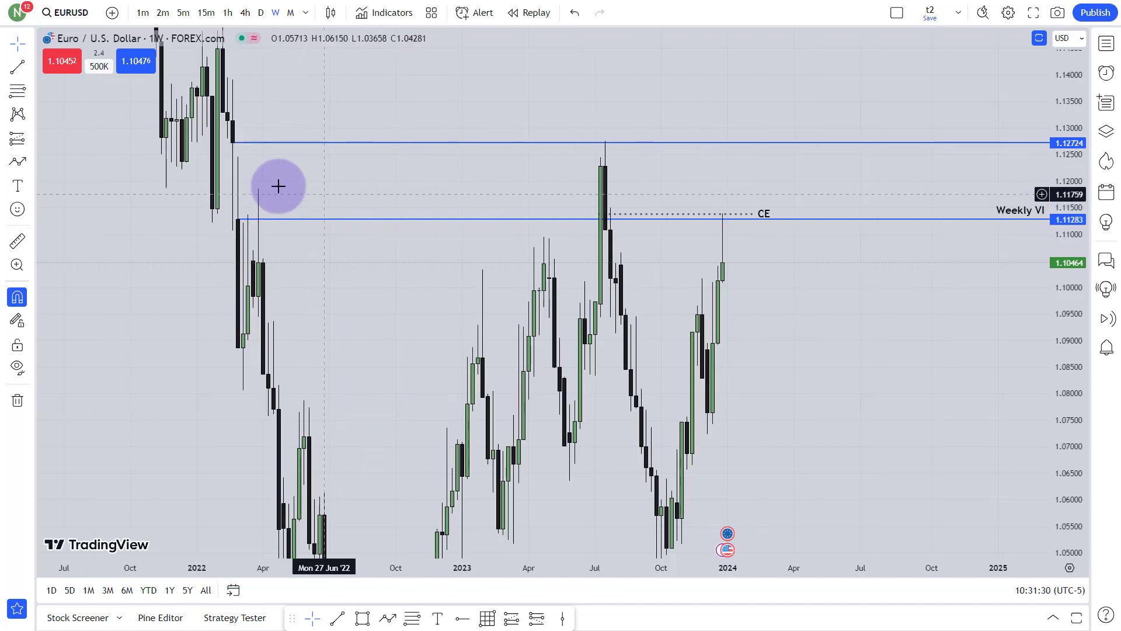
left_click_drag(813, 292, 693, 278)
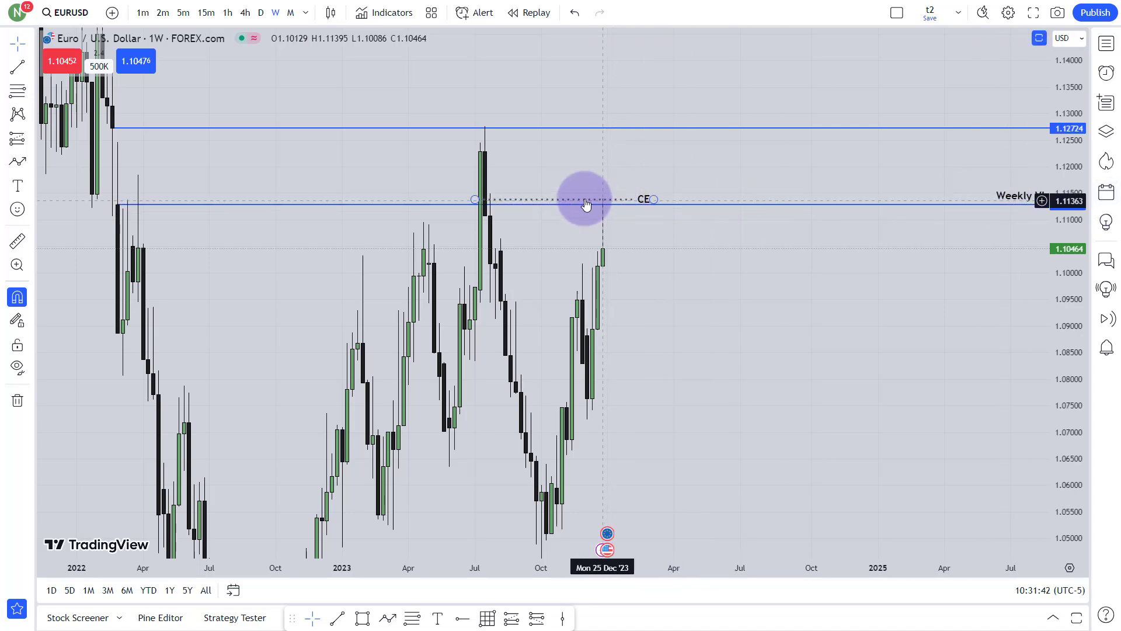
Step: Draw a rectangle over the weekly gap from 1.11080 to 1.10459, spanning 17 July 2023 to about late February 2024
left_click_drag(765, 329, 585, 157)
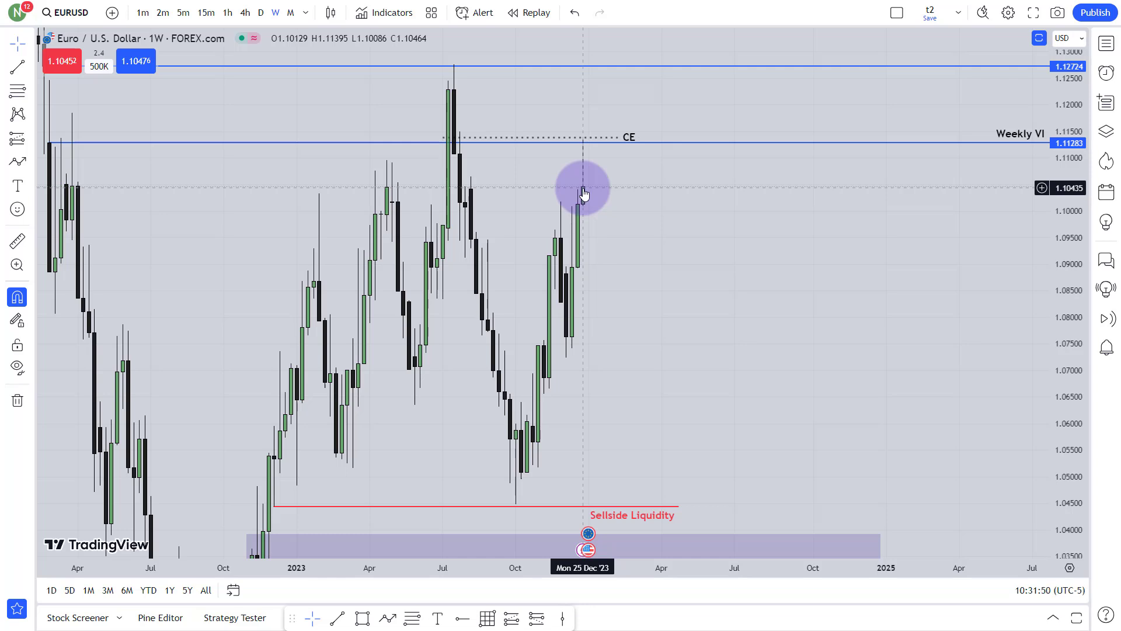
left_click(363, 618)
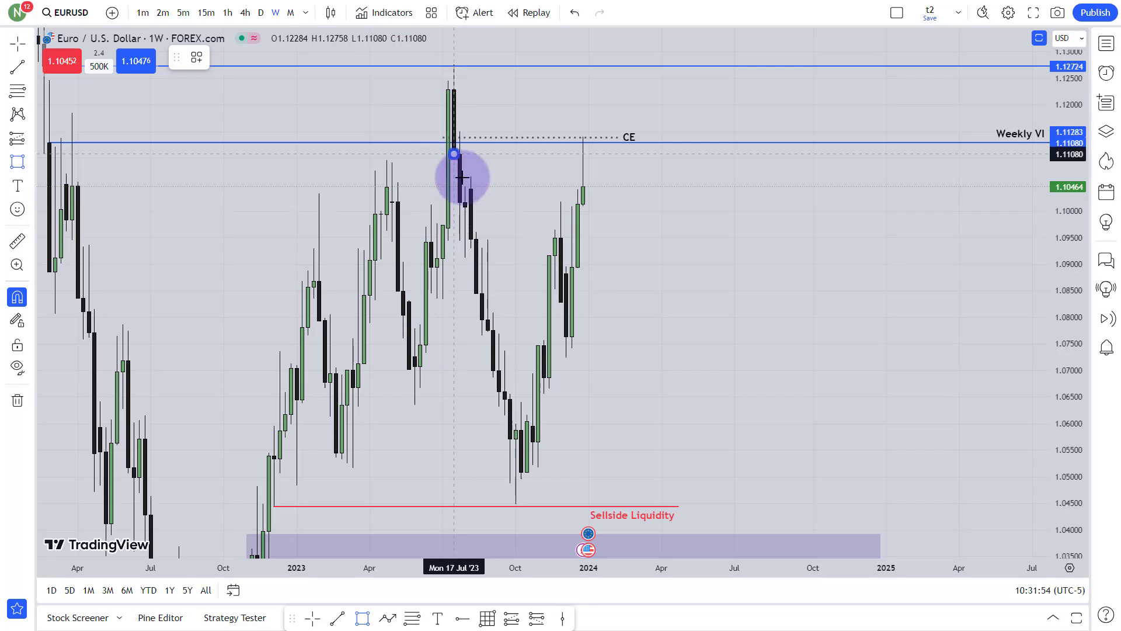
left_click_drag(461, 176, 626, 170)
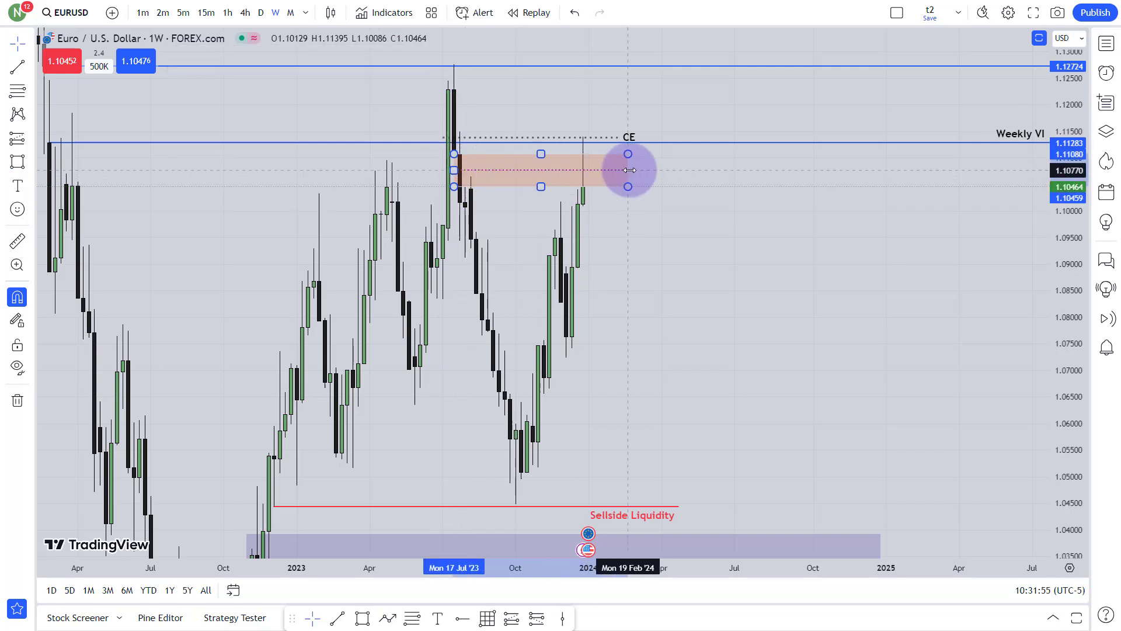
left_click(718, 223)
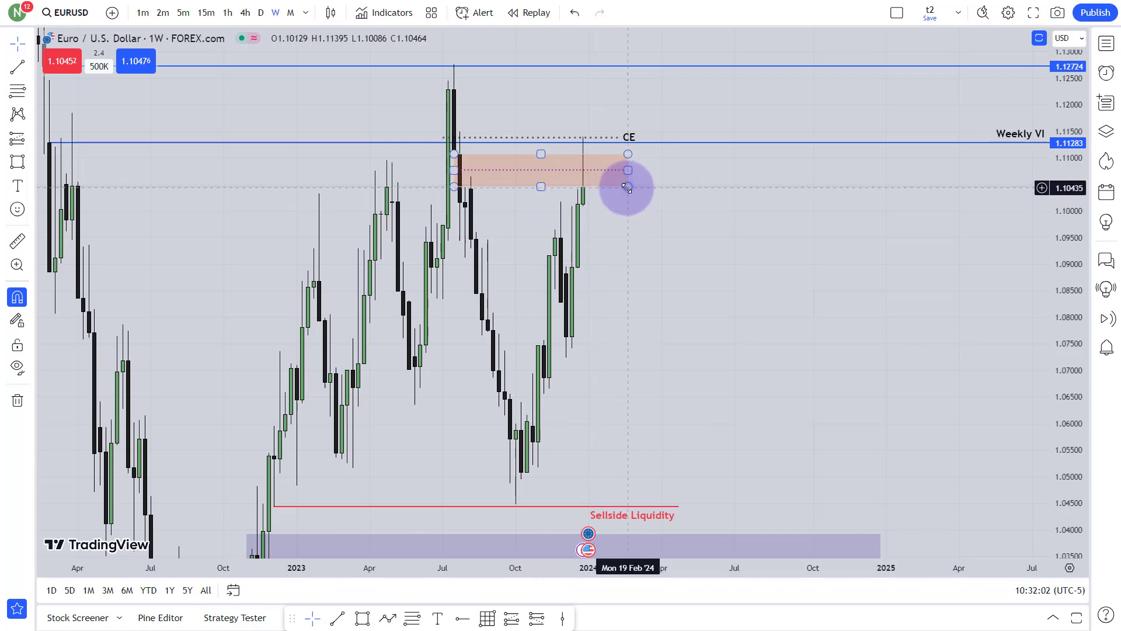
Step: Examine the December 2023 weekly candles against the new gap rectangle, the Sellside Liquidity line and the Monthly FVG
left_click_drag(625, 195, 582, 209)
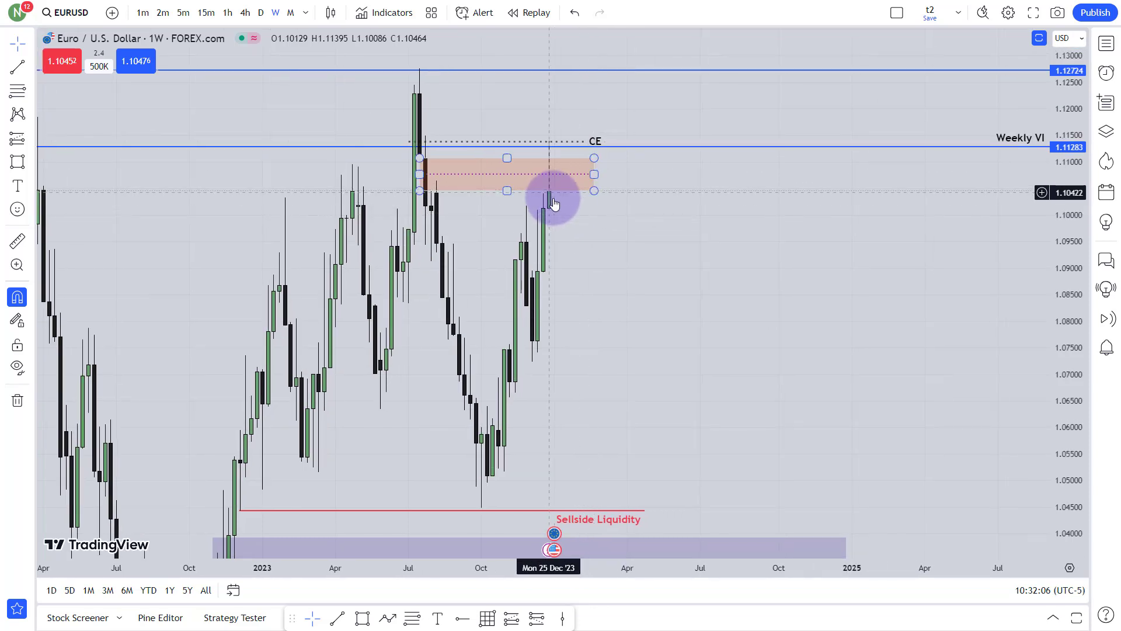
left_click_drag(596, 227, 582, 229)
scroll(582, 228, "up", 1)
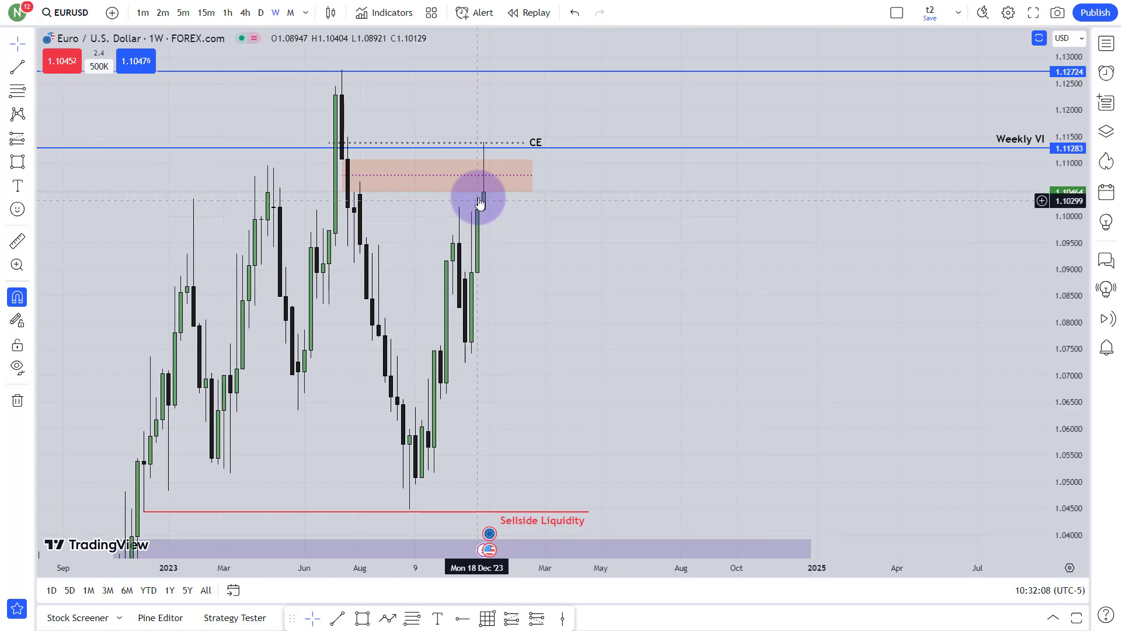
left_click_drag(506, 268, 633, 180)
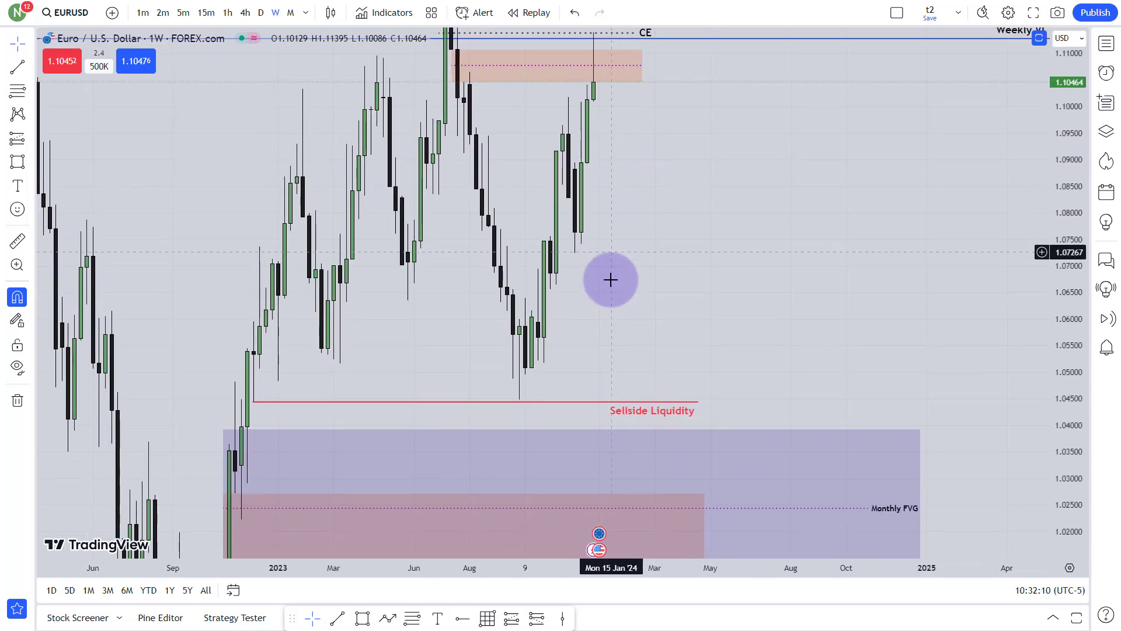
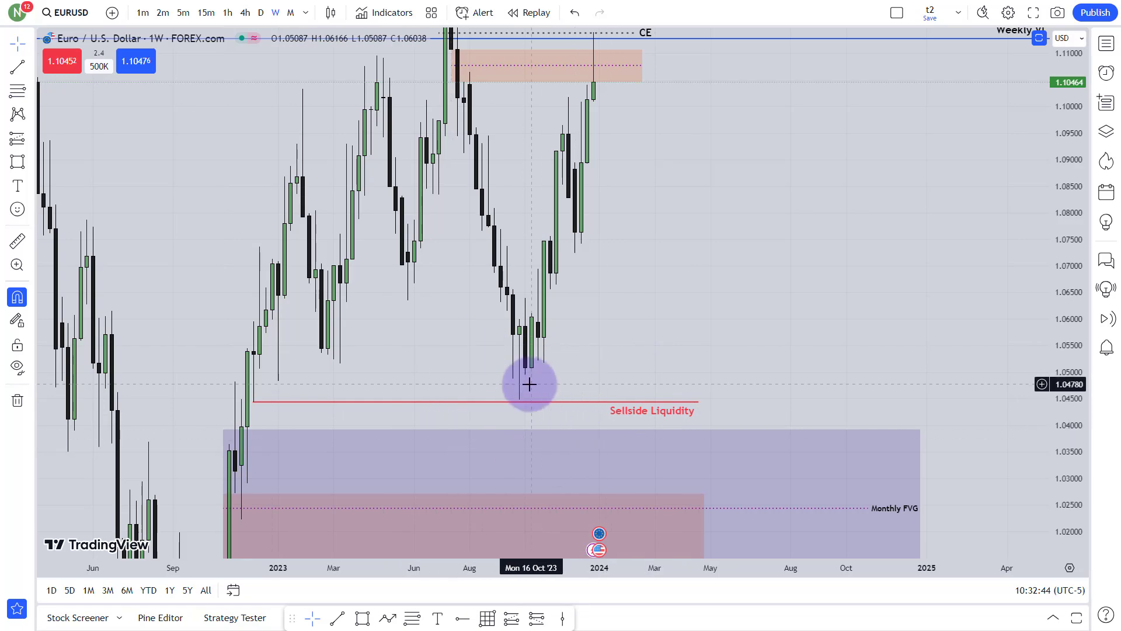
Step: Shorten the weekly gap rectangle above the December 2023 candle so that it ends at 12 February 2024
scroll(700, 374, "up", 3)
left_click_drag(618, 387, 724, 351)
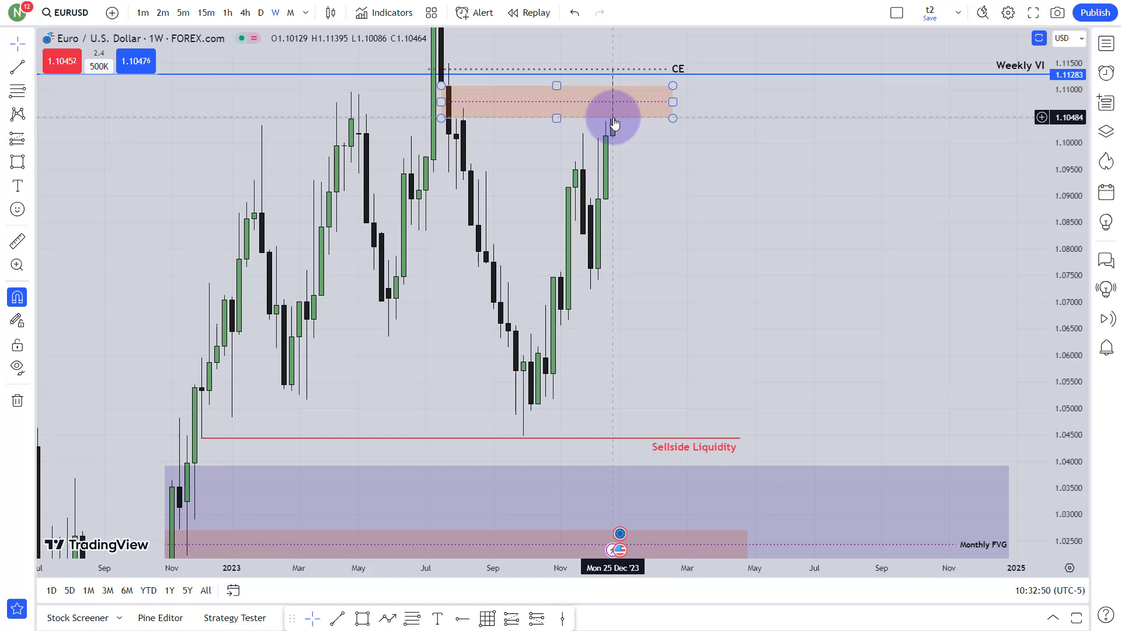
left_click_drag(678, 167, 677, 204)
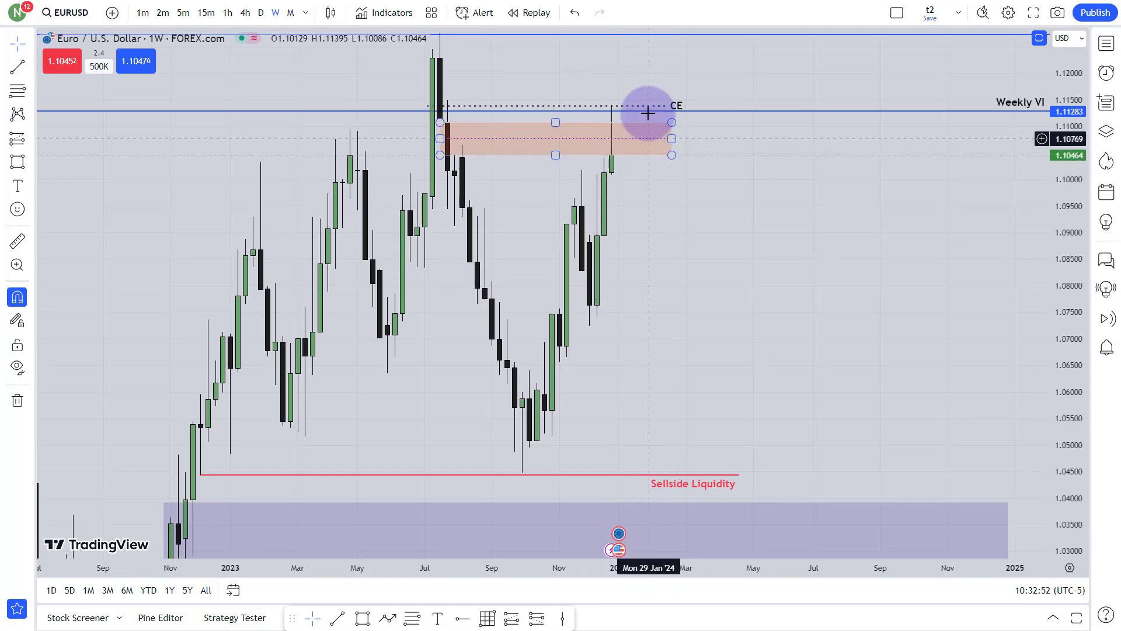
left_click_drag(727, 167, 745, 227)
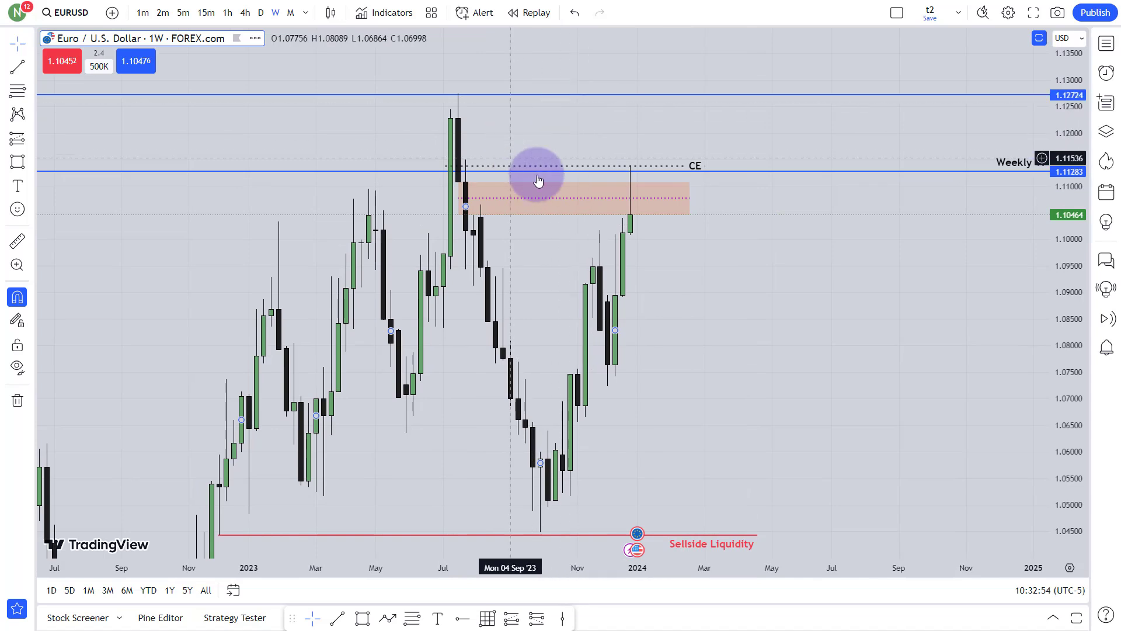
left_click_drag(741, 296, 741, 234)
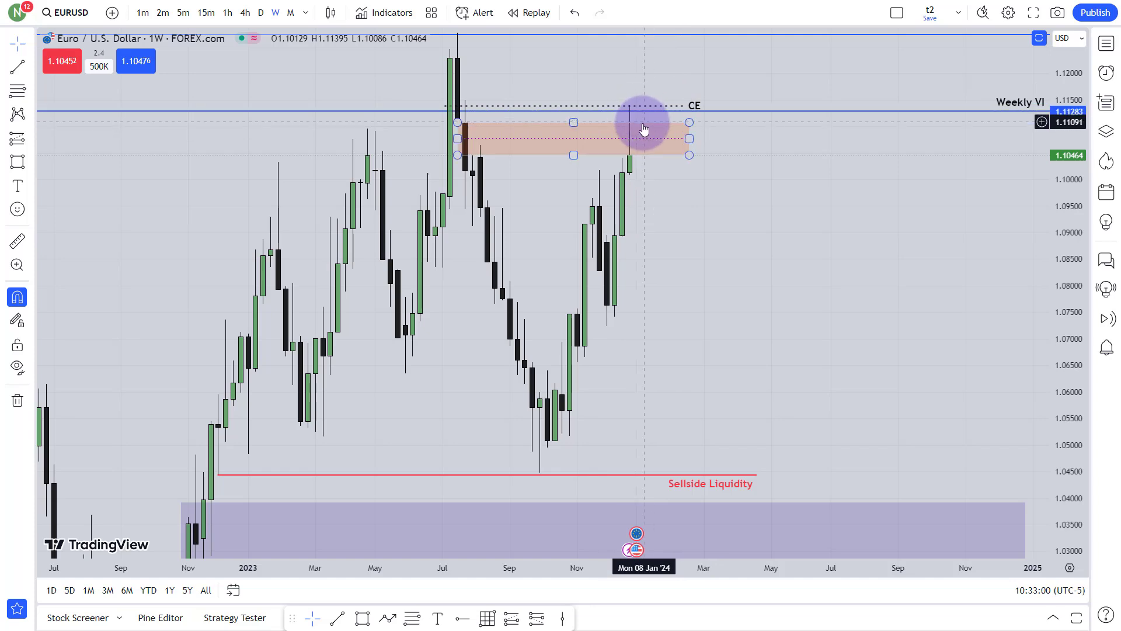
mouse_move(689, 140)
left_mouse_down()
mouse_move(719, 140)
mouse_move(681, 140)
left_mouse_up()
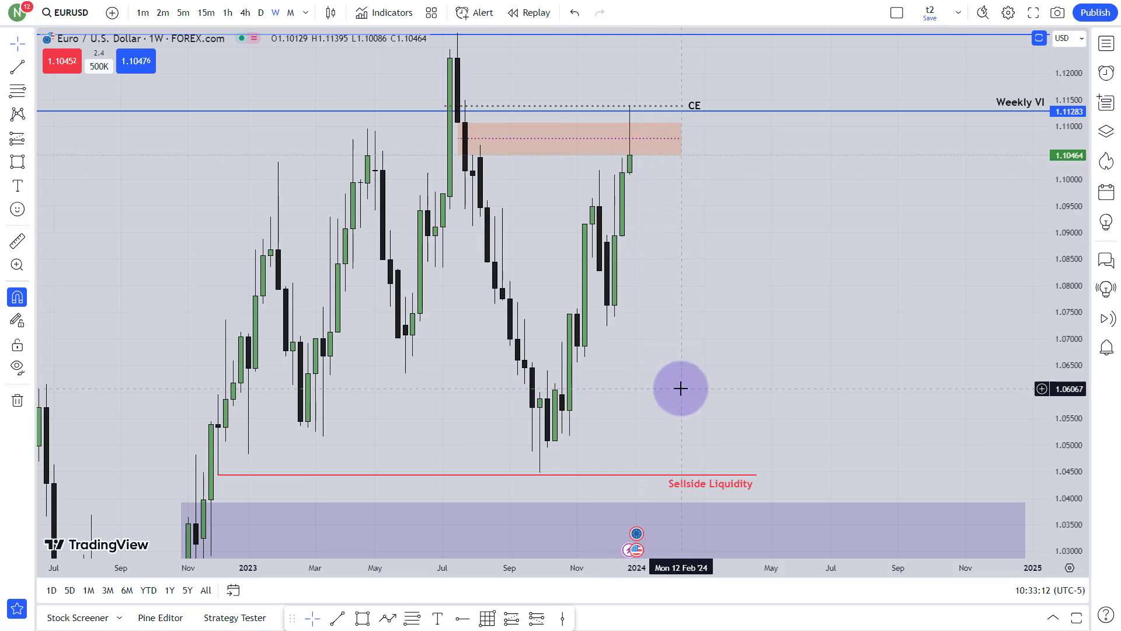
Step: Examine the weekly swing from the July 2023 high at the 1.12724 line to the late December 2023 candle
left_click_drag(678, 381, 671, 358)
scroll(678, 359, "up", 1)
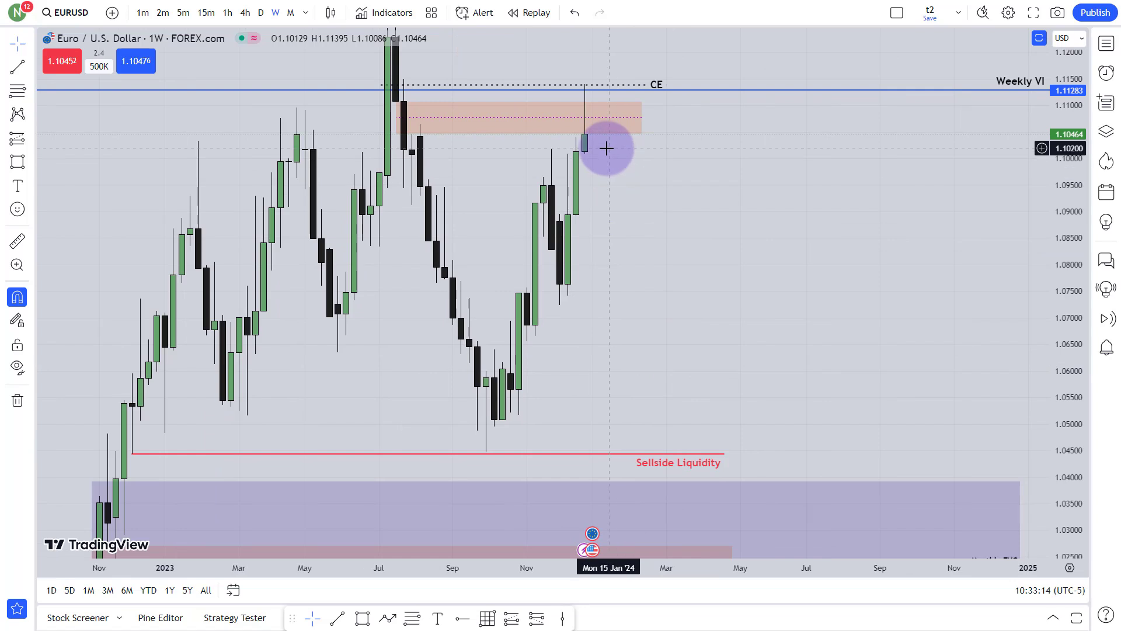
left_click_drag(663, 320, 684, 384)
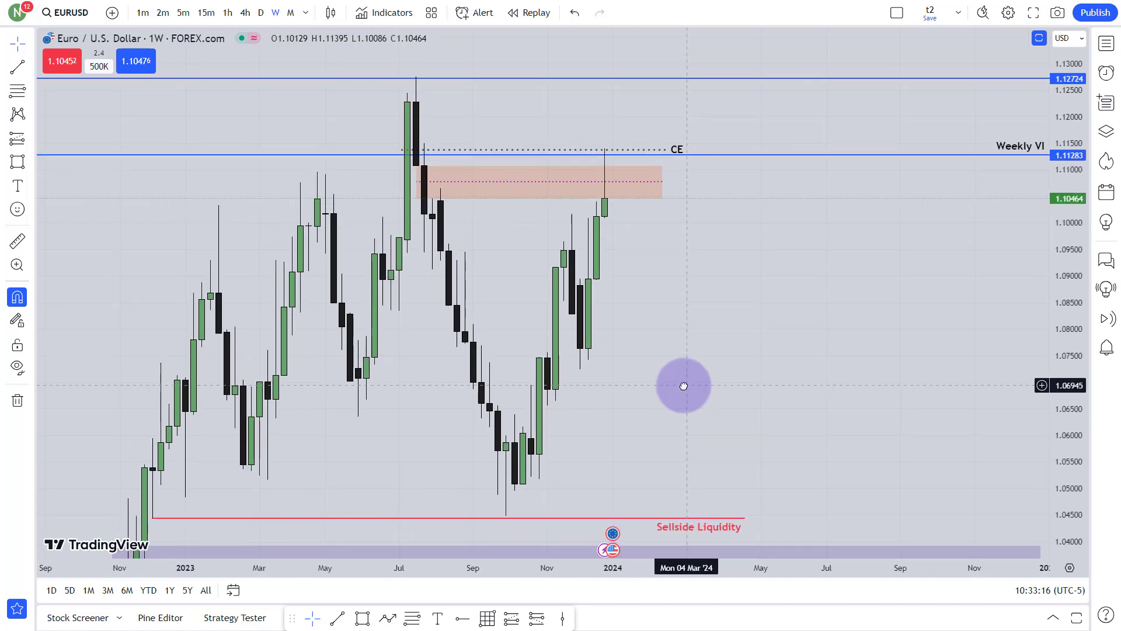
left_click_drag(693, 268, 718, 383)
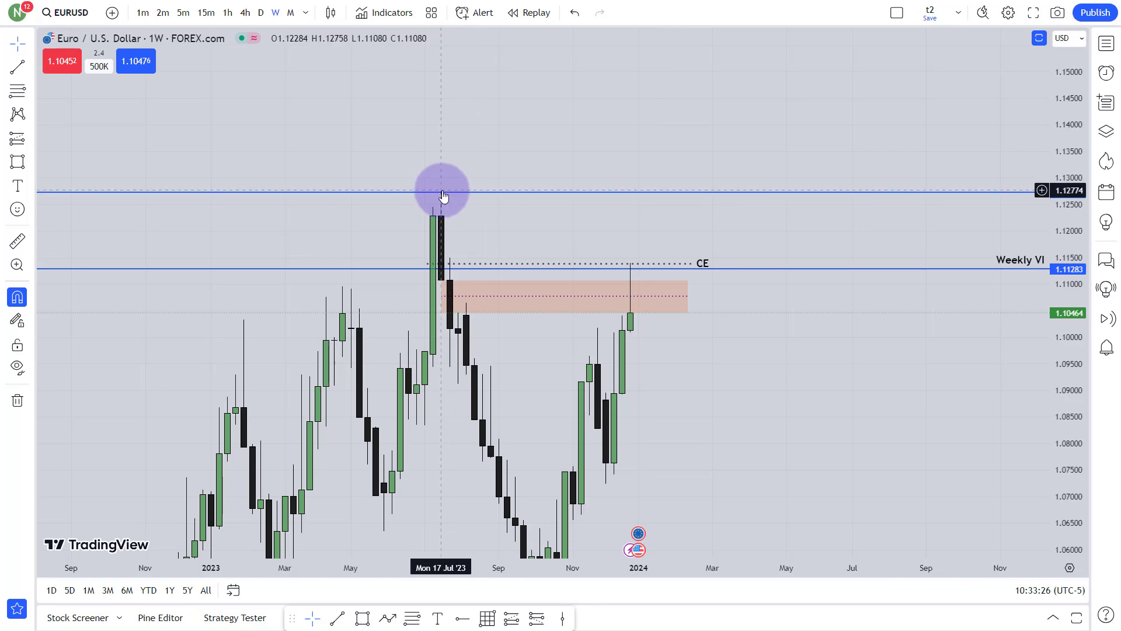
left_click_drag(525, 200, 586, 350)
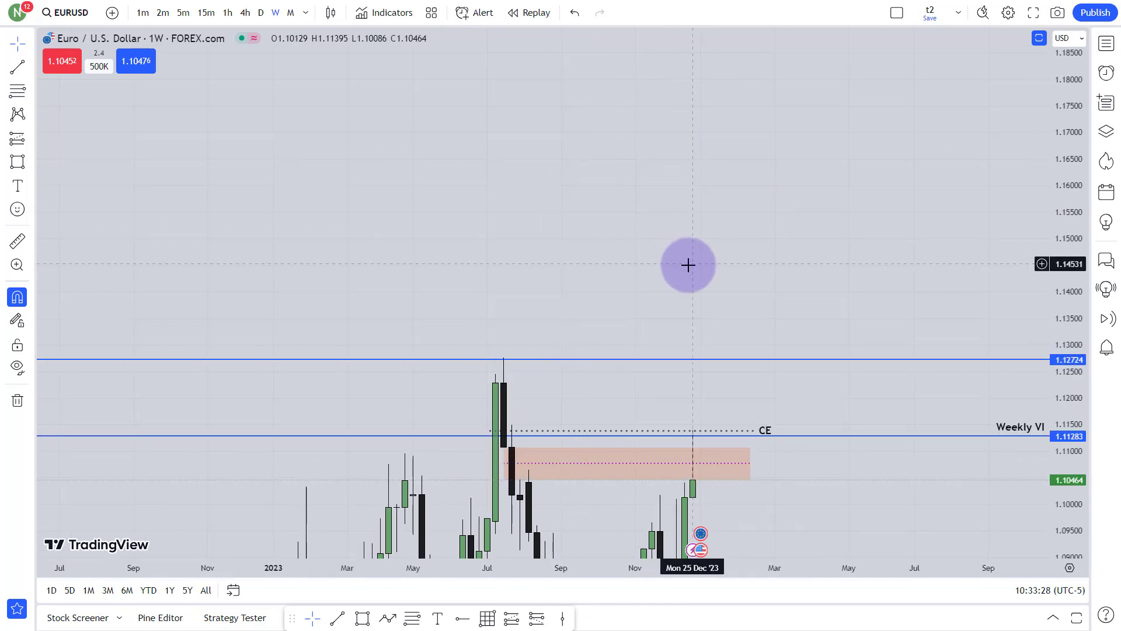
left_click_drag(688, 264, 698, 32)
Step: Compare the wick of the 25 December 2023 weekly candle with the CE line, the Weekly VI and the gap rectangle
scroll(841, 370, "up", 2)
left_click_drag(782, 334, 770, 263)
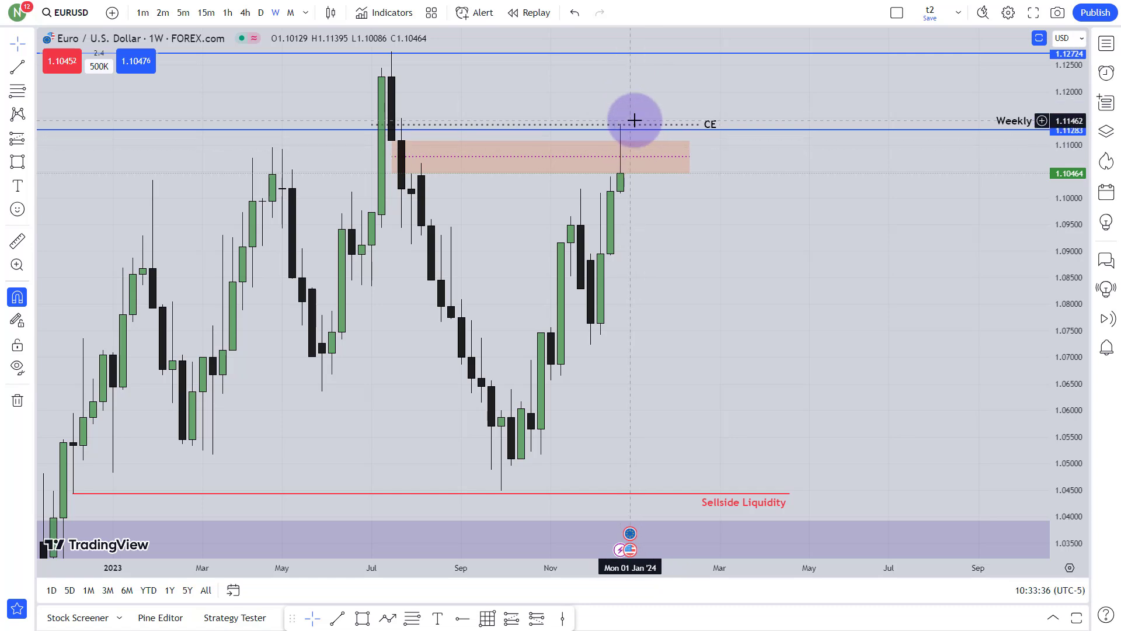
left_click_drag(613, 100, 578, 106)
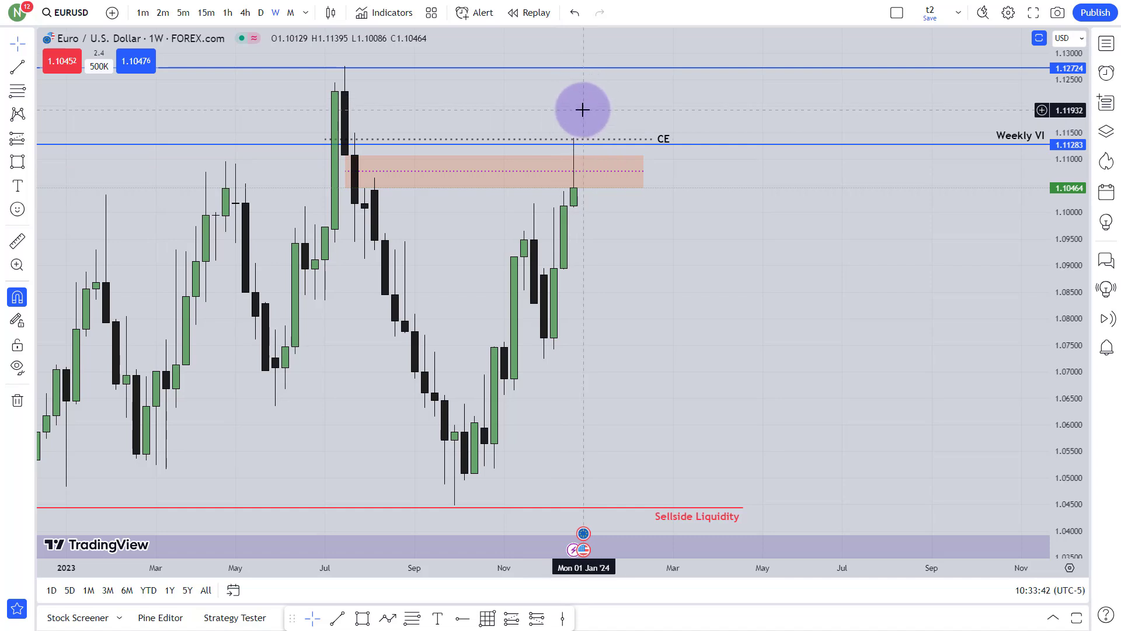
left_click_drag(599, 158, 602, 170)
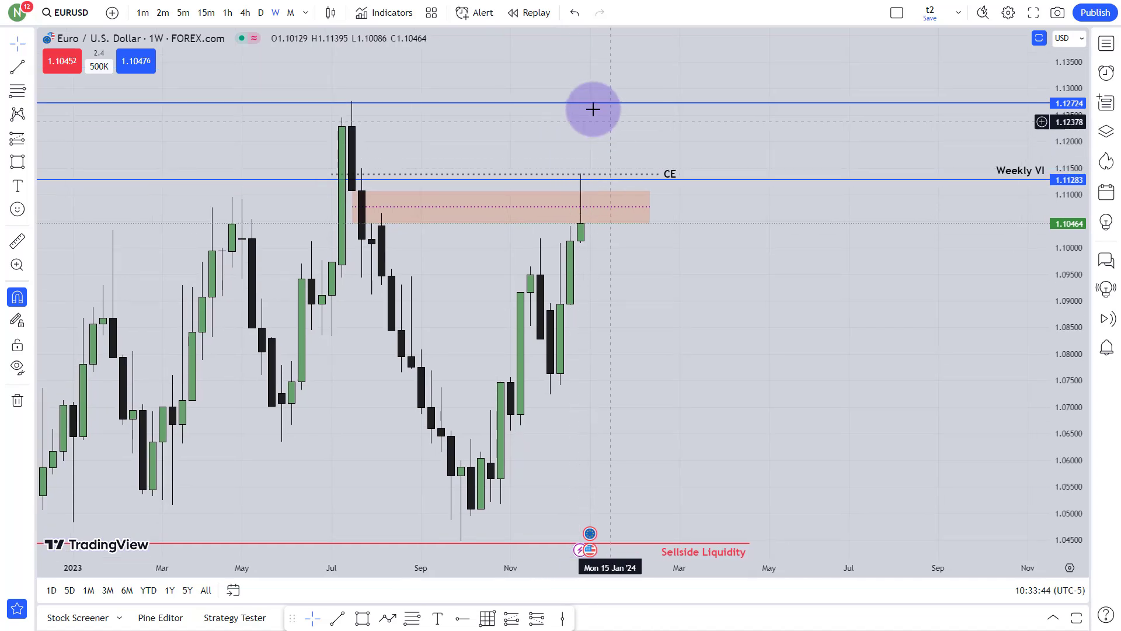
left_click_drag(700, 291, 617, 139)
left_click(596, 138)
left_click(620, 312)
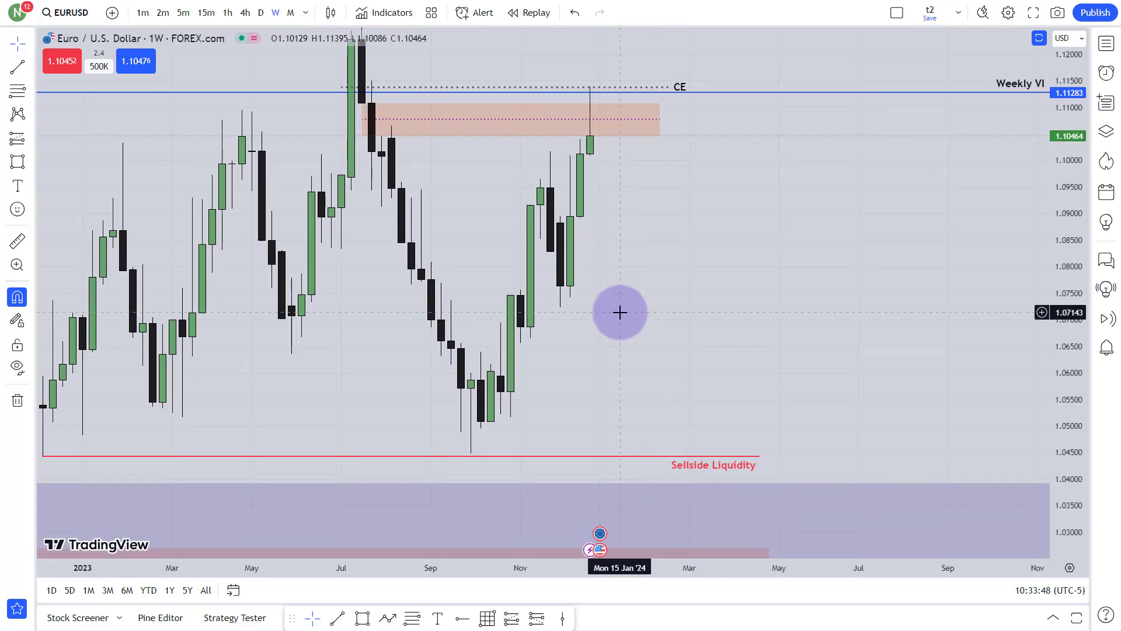
Step: Switch EURUSD to the daily timeframe and frame the Daily FVG and weekly gap rectangle back to July 2023
left_click(260, 12)
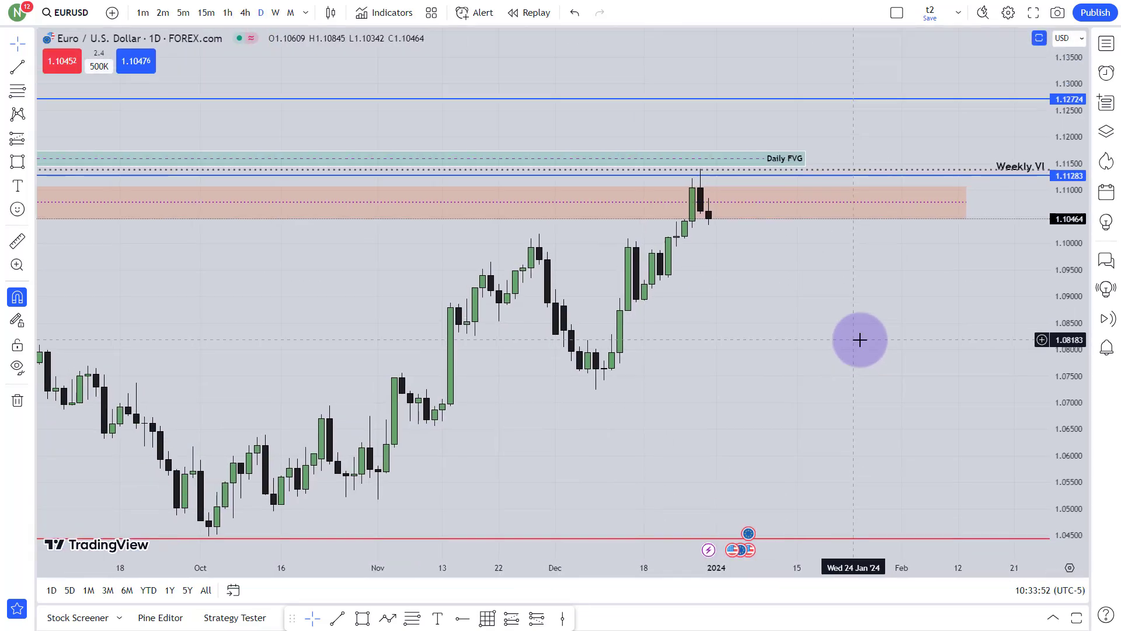
left_click_drag(1078, 369, 1094, 220)
scroll(972, 291, "down", 5)
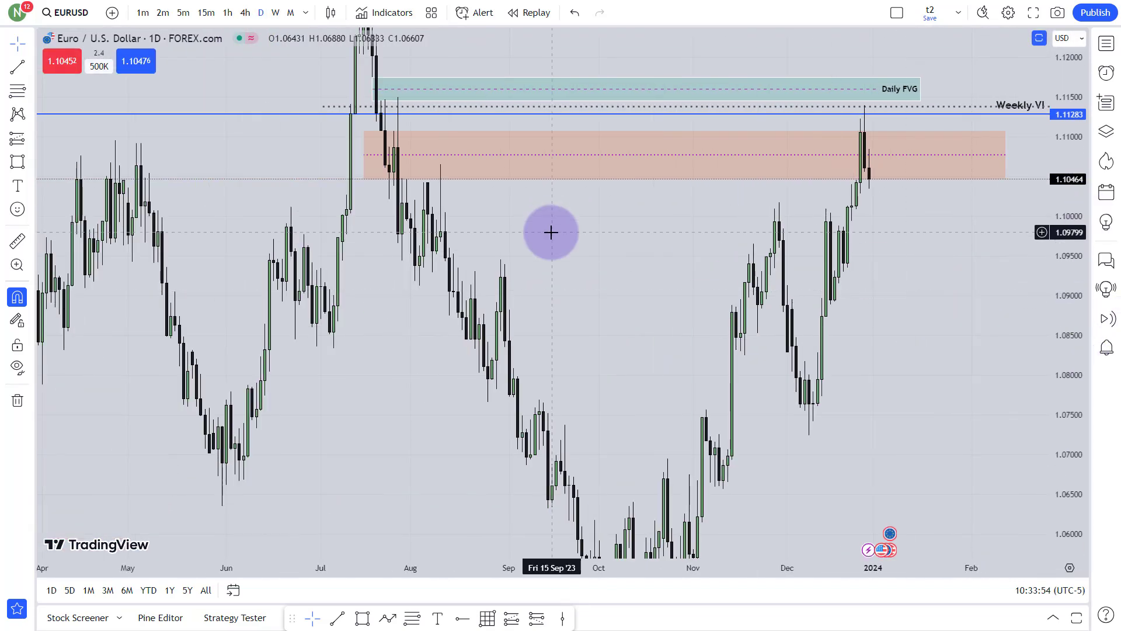
left_click_drag(573, 240, 444, 287)
left_click(257, 144)
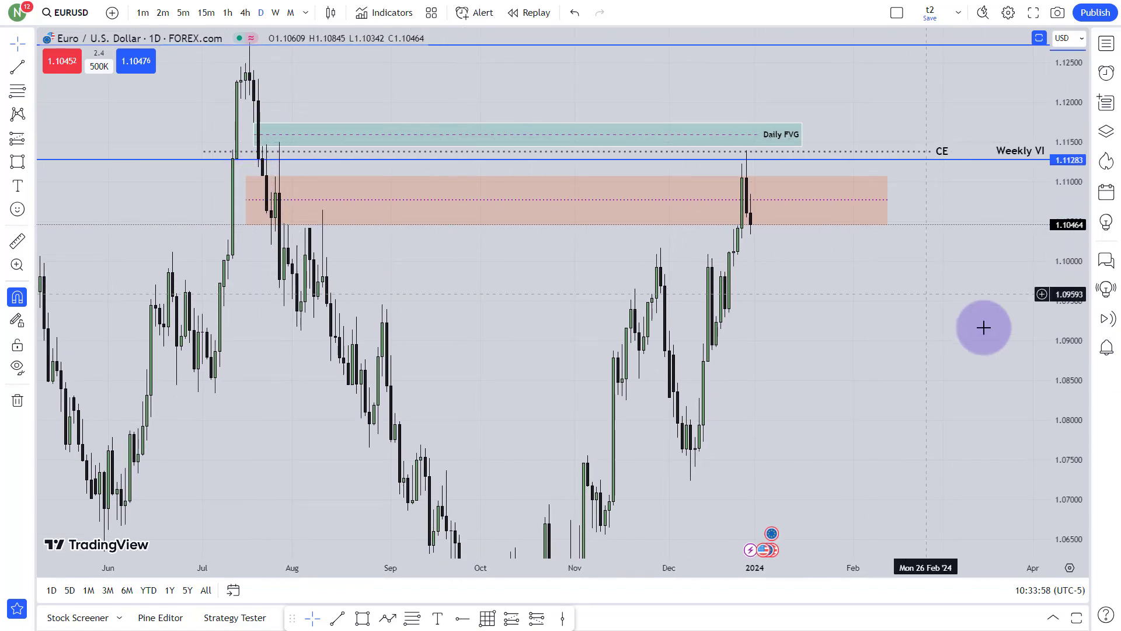
left_click_drag(984, 325, 864, 349)
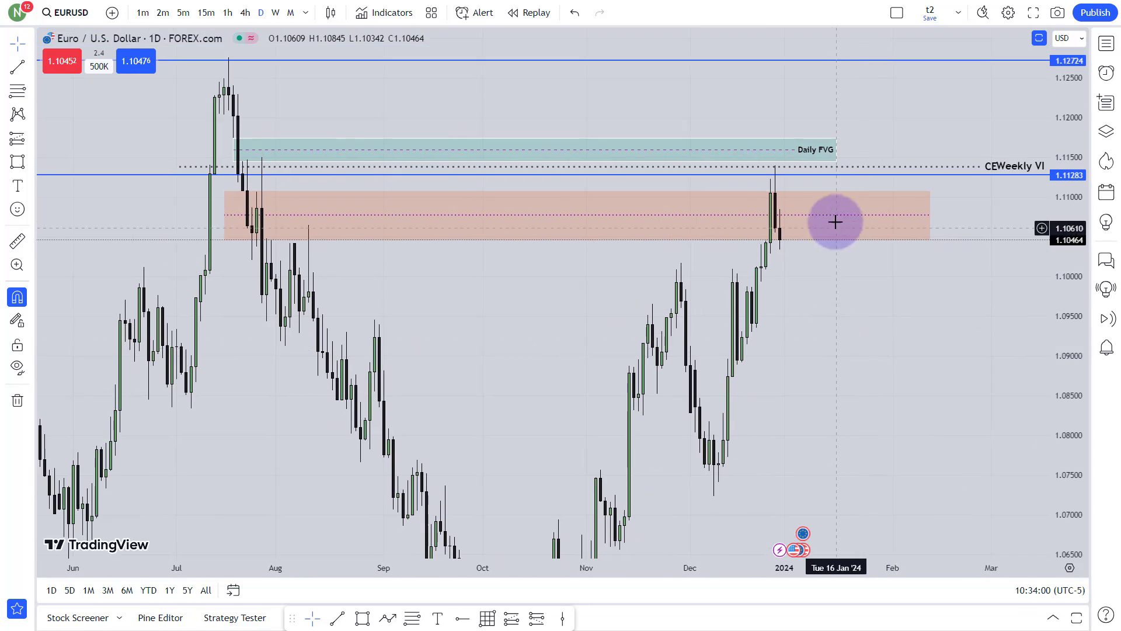
Step: Review the Daily FVG from its July 2023 origin against the late December 2023 daily candles
left_click(839, 154)
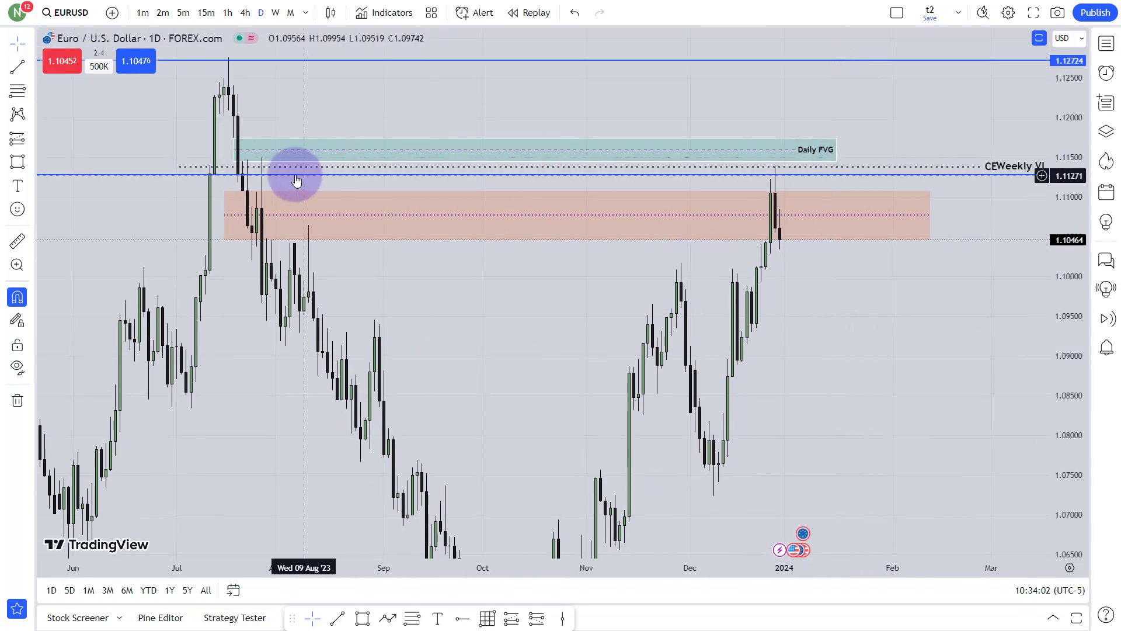
left_click(261, 168)
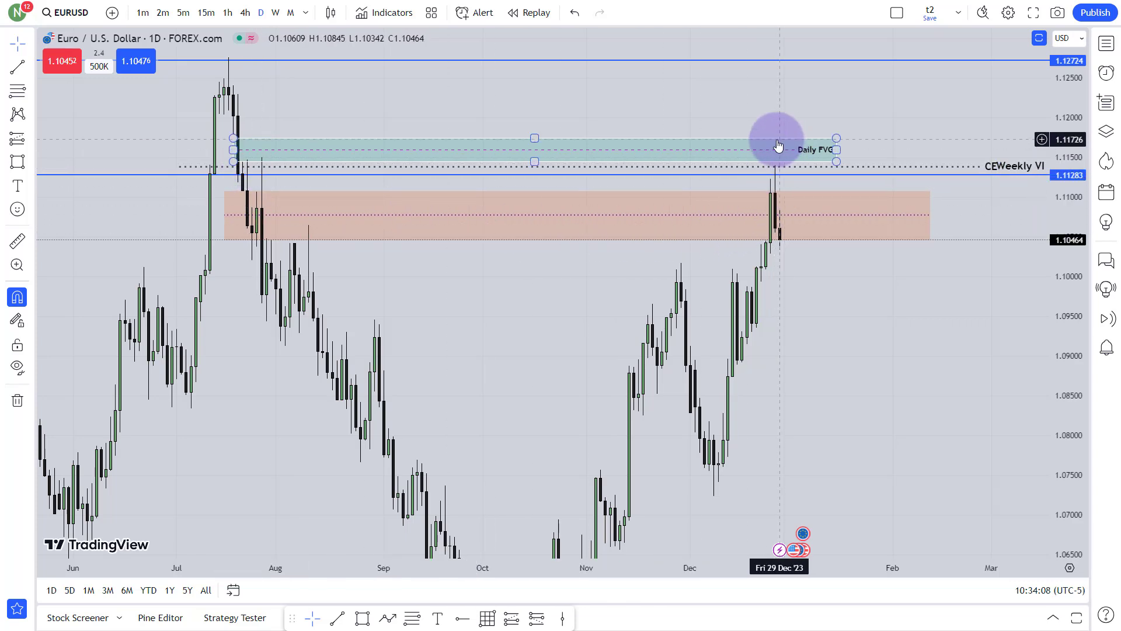
scroll(828, 319, "up", 3)
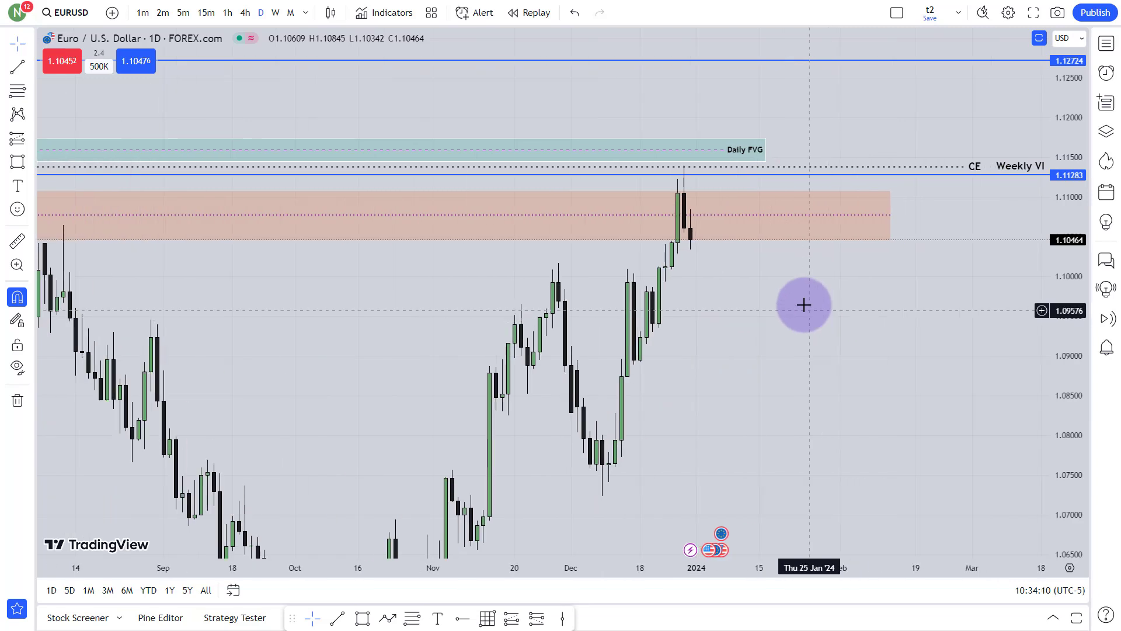
left_click_drag(743, 275, 828, 232)
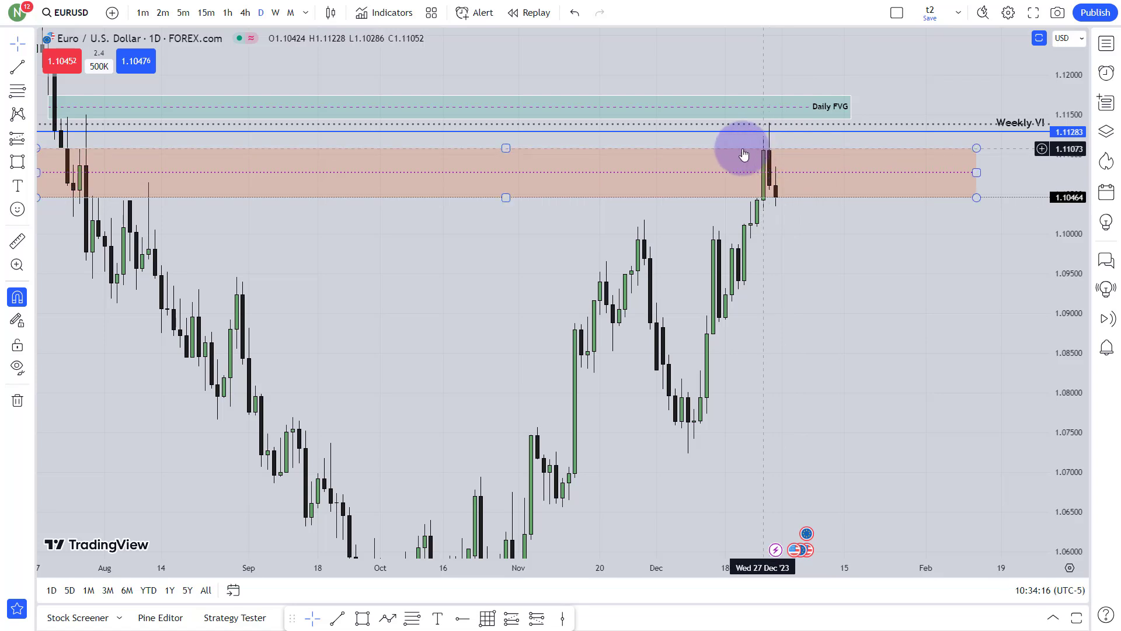
left_click(771, 208)
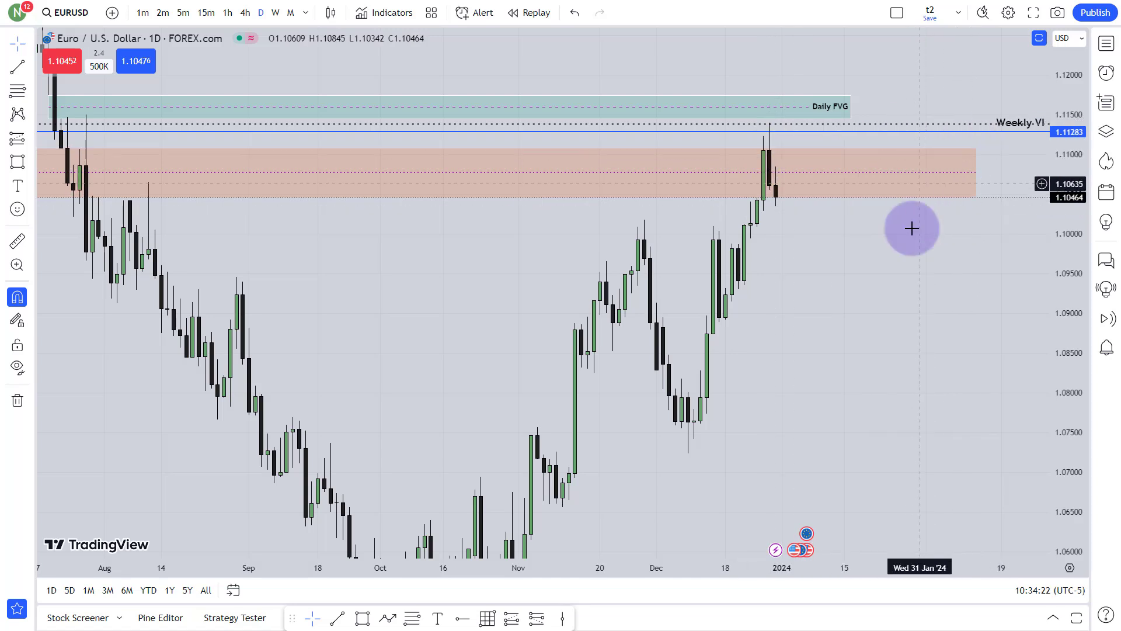
left_click_drag(913, 228, 760, 192)
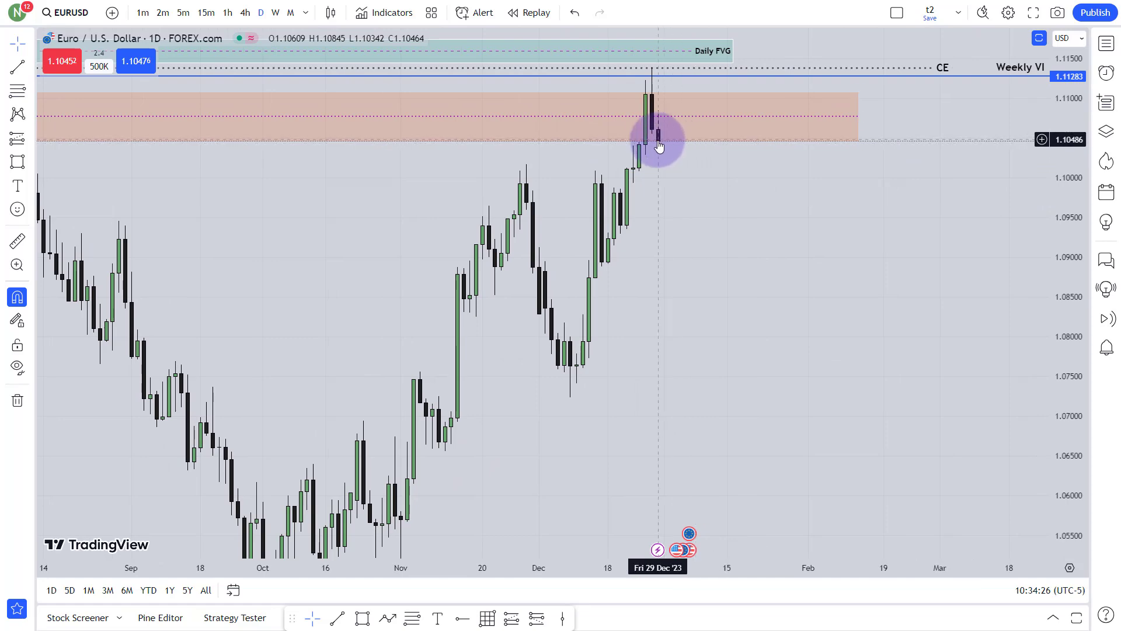
Step: Inspect the 27 to 29 December 2023 daily candles inside the weekly gap rectangle at a stretched price scale
left_click_drag(1085, 445, 1078, 79)
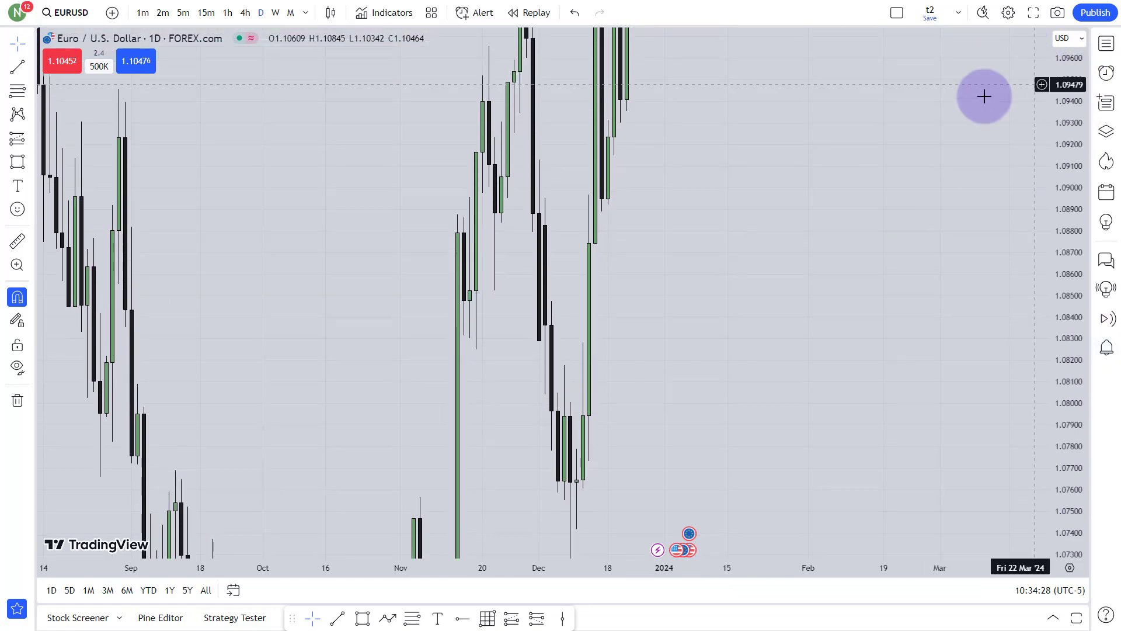
left_click_drag(780, 187, 796, 555)
scroll(788, 524, "up", 4)
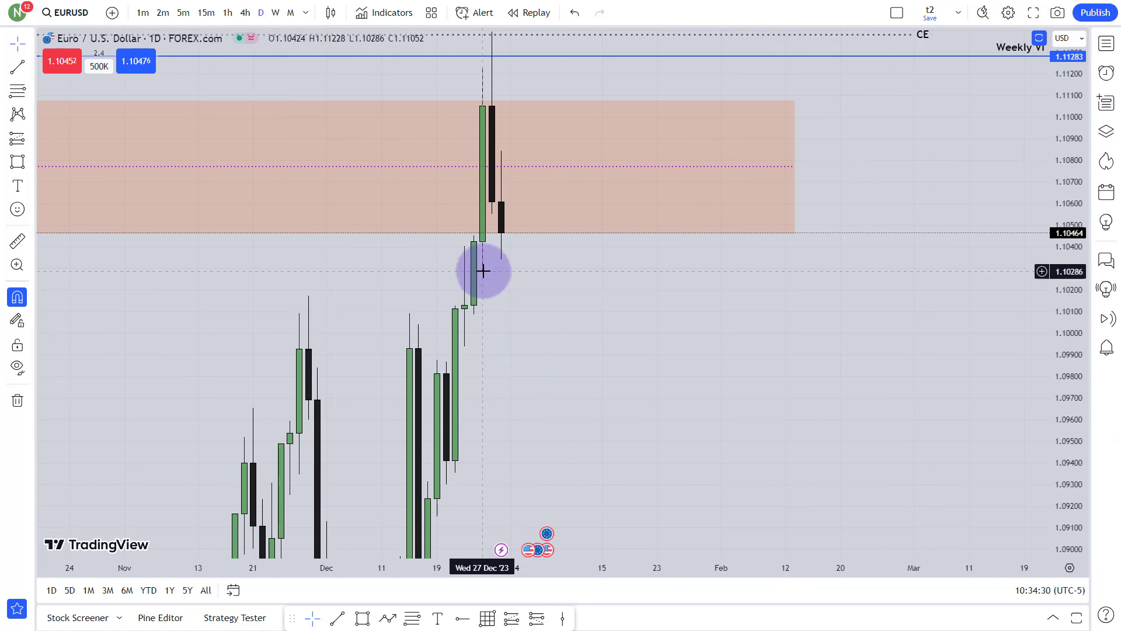
left_click_drag(1079, 135, 1061, 534)
scroll(781, 503, "down", 2)
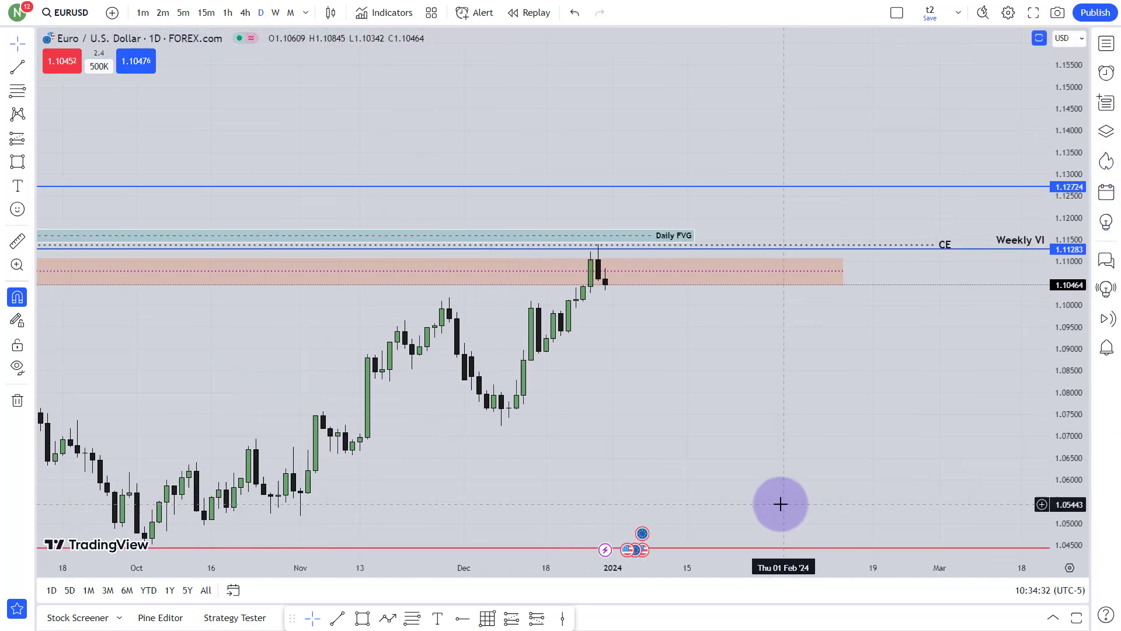
left_click_drag(1076, 441, 1112, 256)
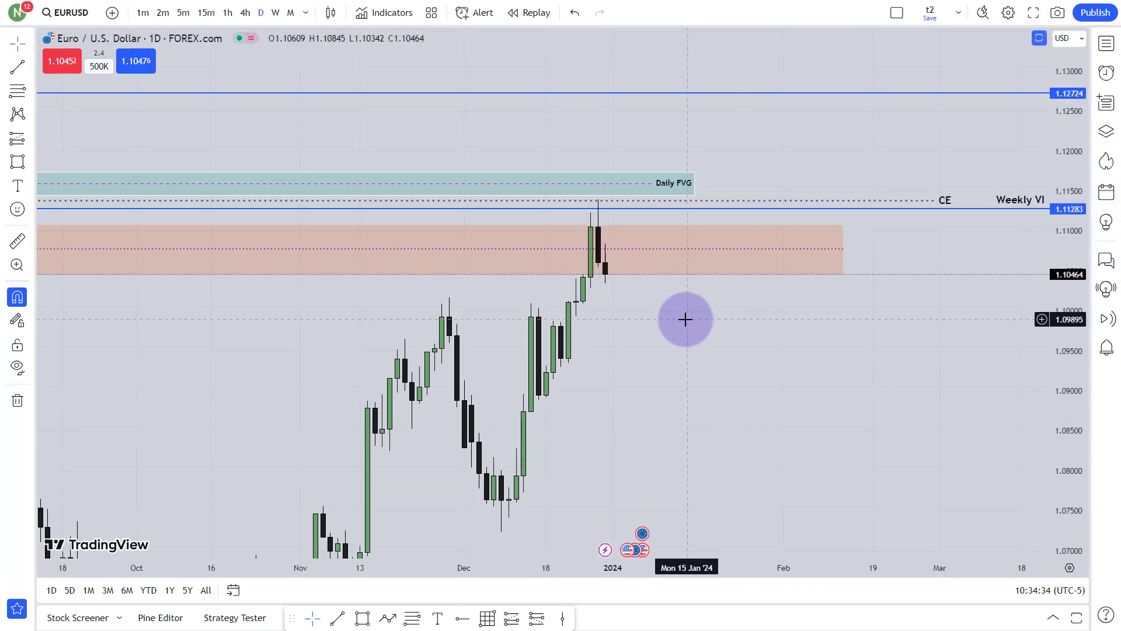
Step: Compare the 28 December 2023 daily high with the Daily FVG and the latest candle with the gap rectangle's lower edge
left_click_drag(683, 317, 778, 308)
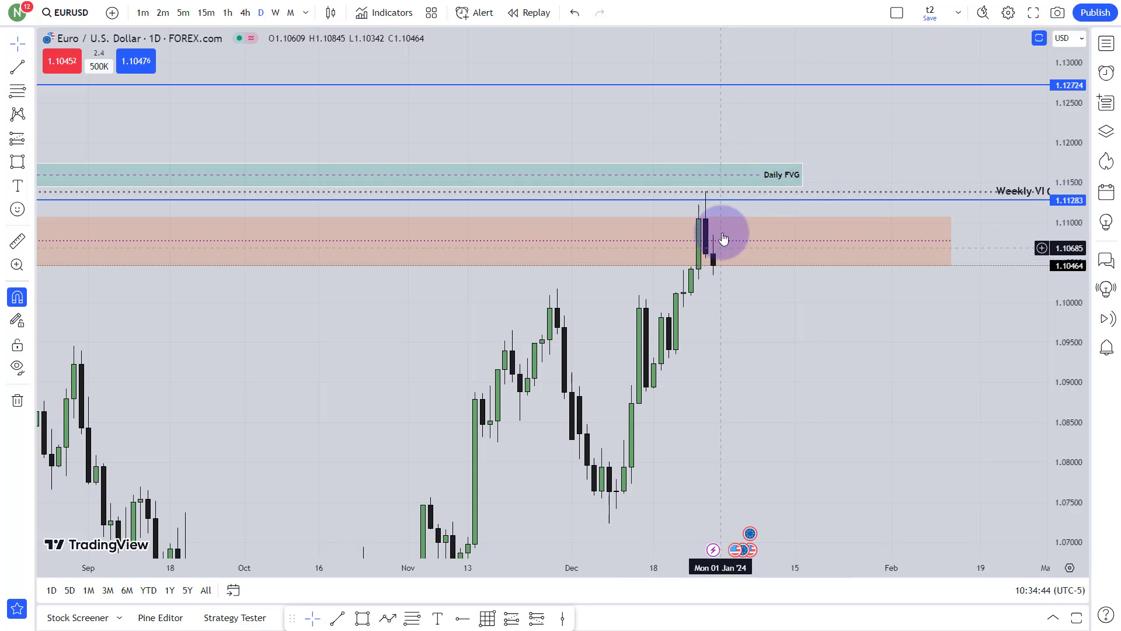
left_click(724, 179)
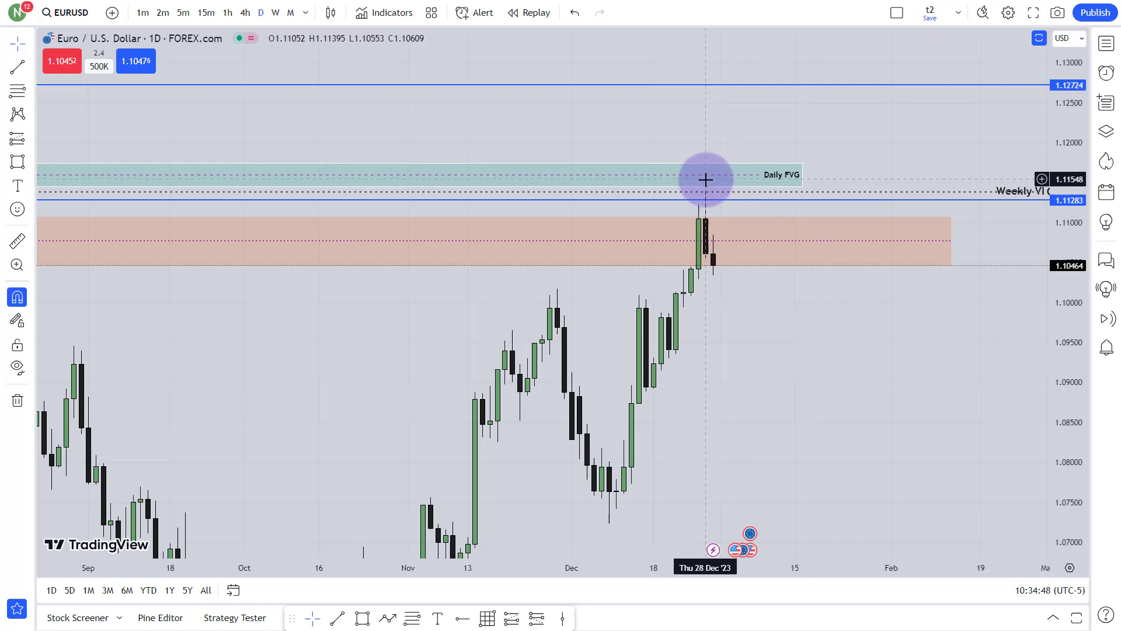
left_click_drag(796, 350, 711, 277)
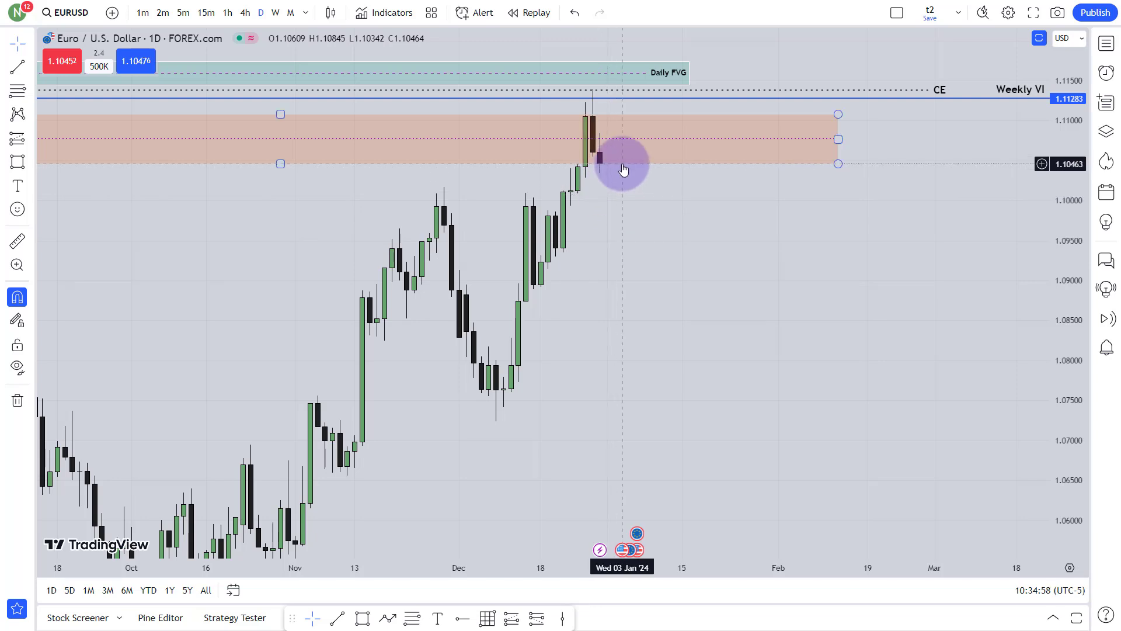
left_click(628, 187)
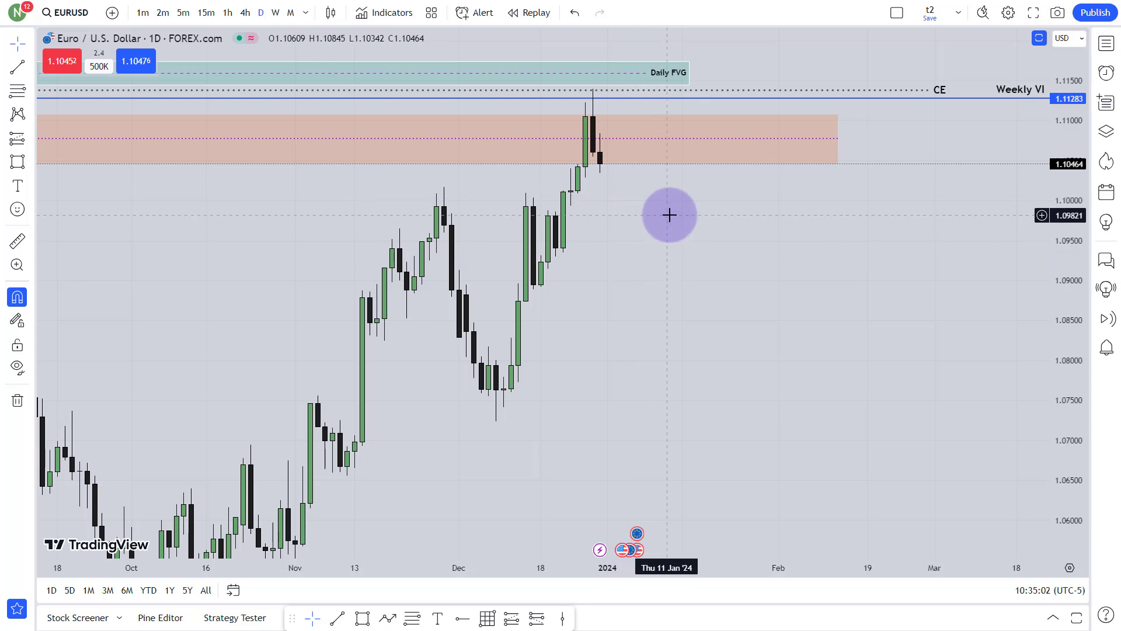
Step: Trace the daily Sellside Liquidity line above the Monthly FVG back to its origin at the 7 December 2022 low
left_click_drag(696, 388, 722, 269)
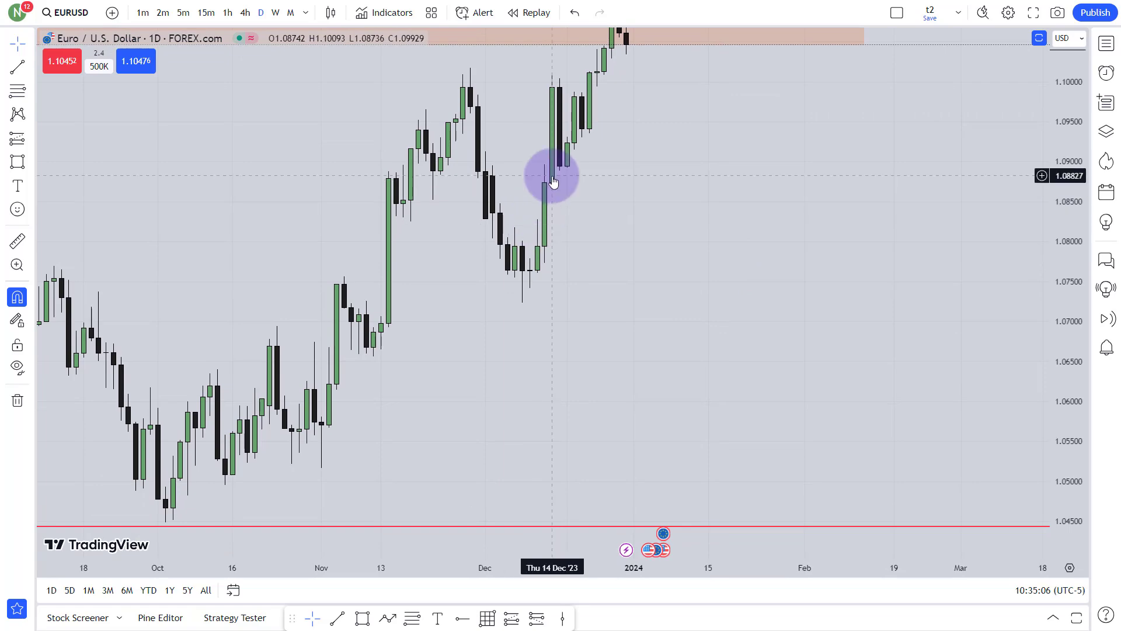
left_click_drag(598, 345, 686, 132)
scroll(543, 297, "down", 5)
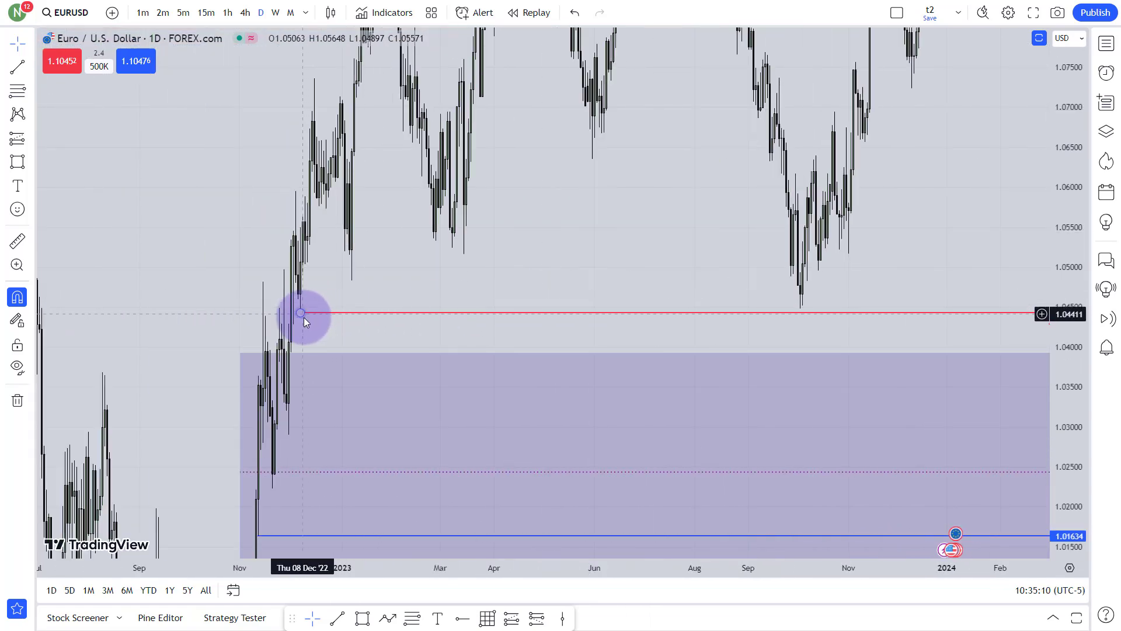
left_click_drag(304, 317, 465, 325)
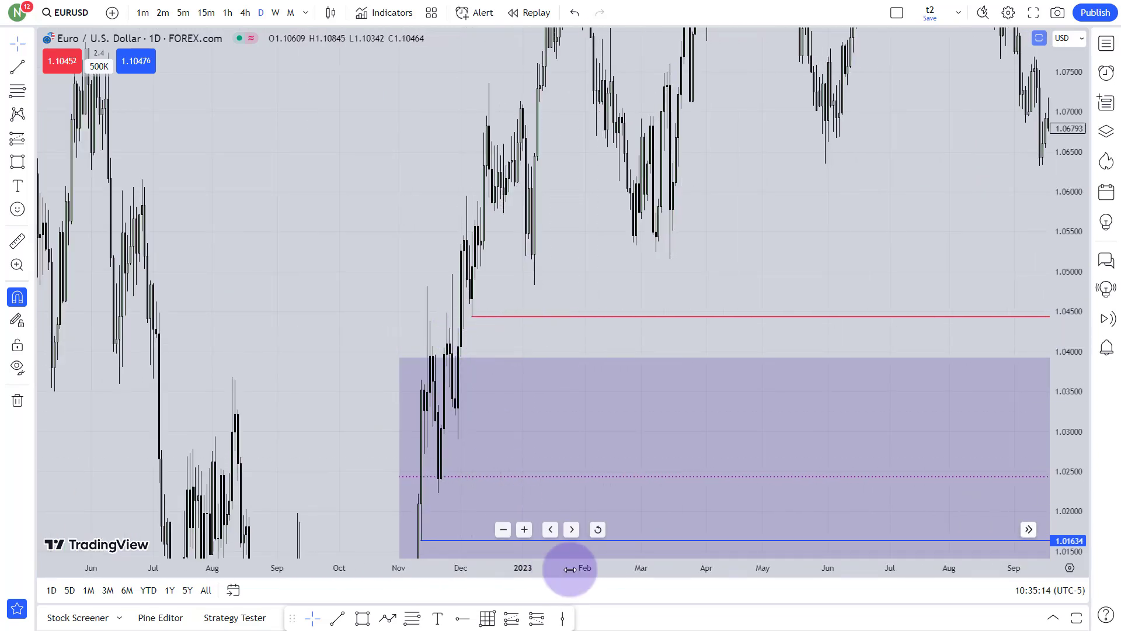
left_click_drag(580, 568, 256, 388)
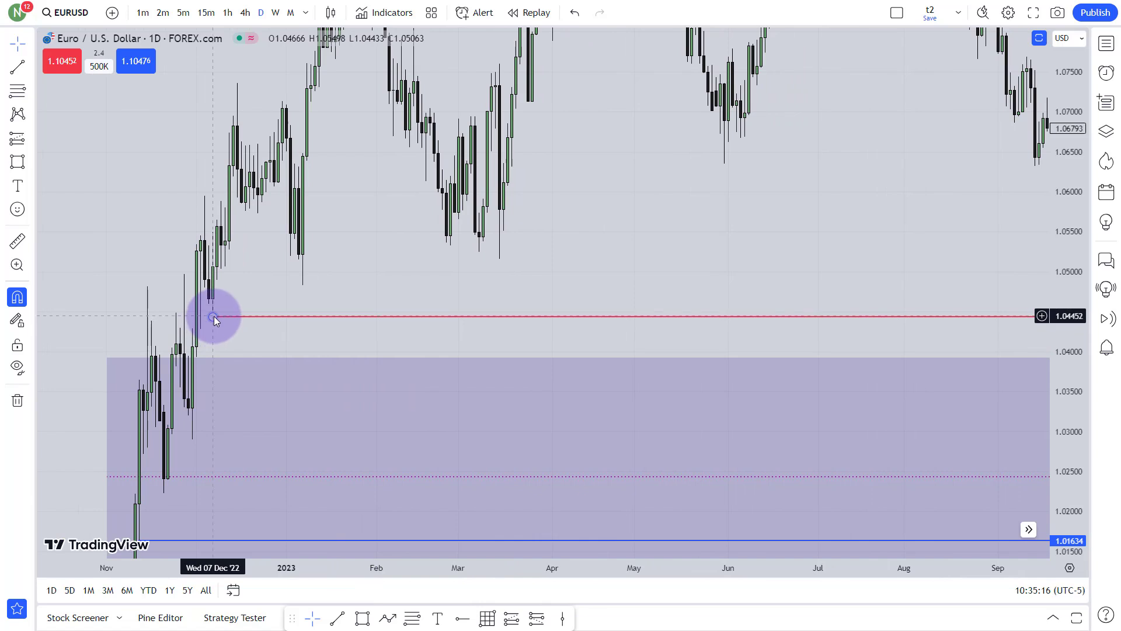
Step: Follow the daily Sellside Liquidity line from the 7 December 2022 low across to the 4 October 2023 low
left_click_drag(214, 316, 212, 317)
left_click(226, 13)
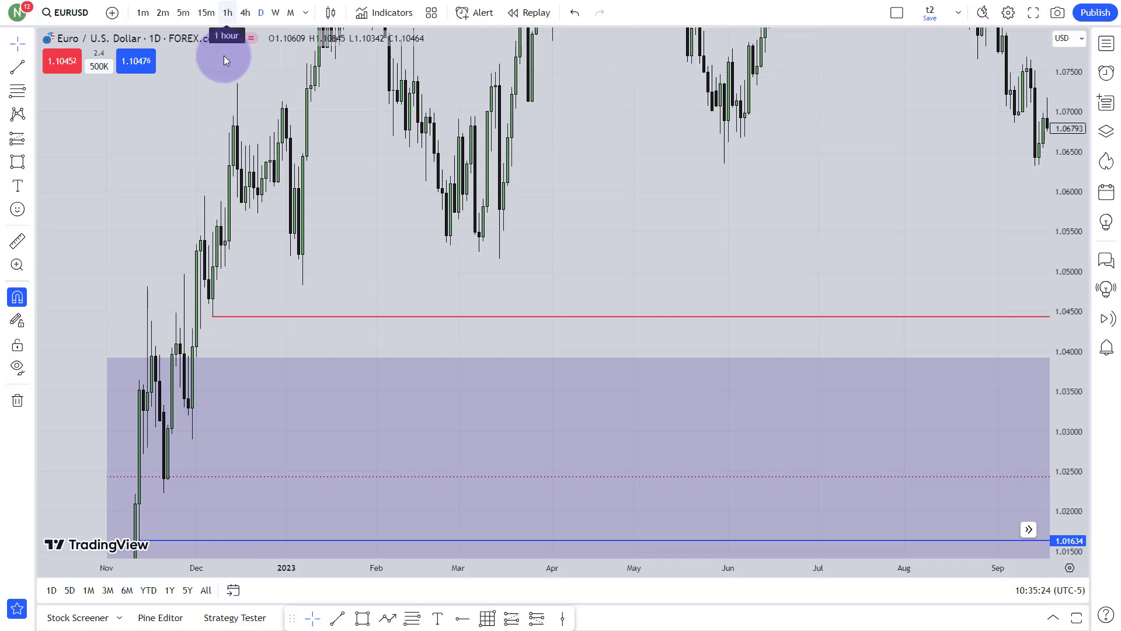
left_click_drag(213, 315, 215, 318)
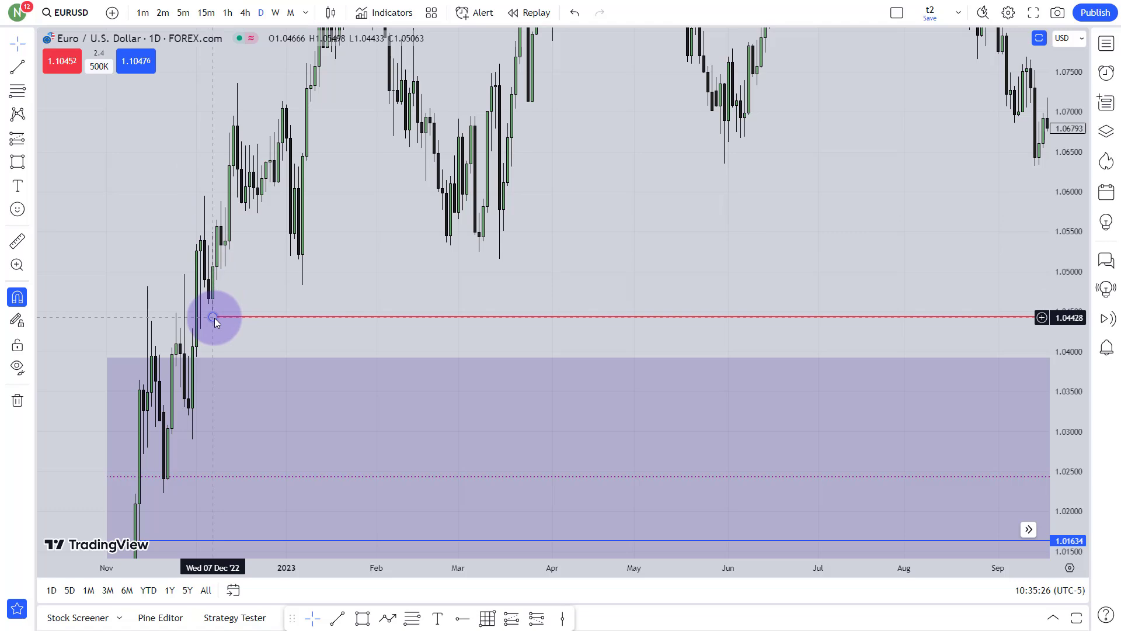
left_click(1029, 266)
left_click_drag(1015, 260, 387, 285)
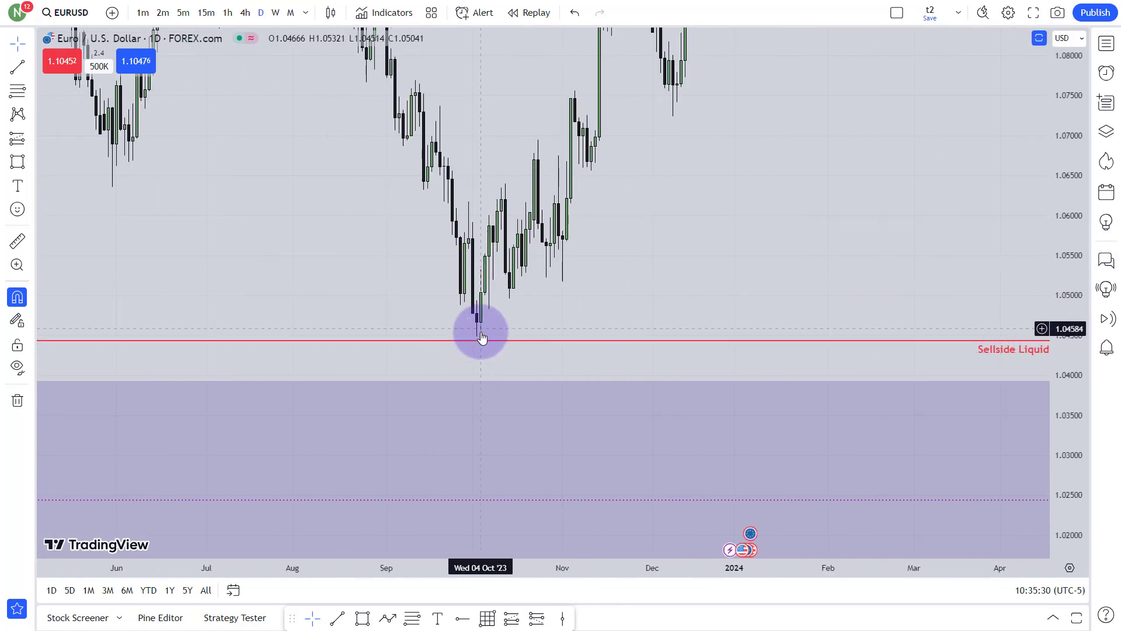
Step: Compare the daily Sellside Liquidity line with the Monthly FVG below it and the 1.01634 and 1.00884 levels
left_click_drag(896, 196, 746, 355)
left_click_drag(759, 299, 726, 225)
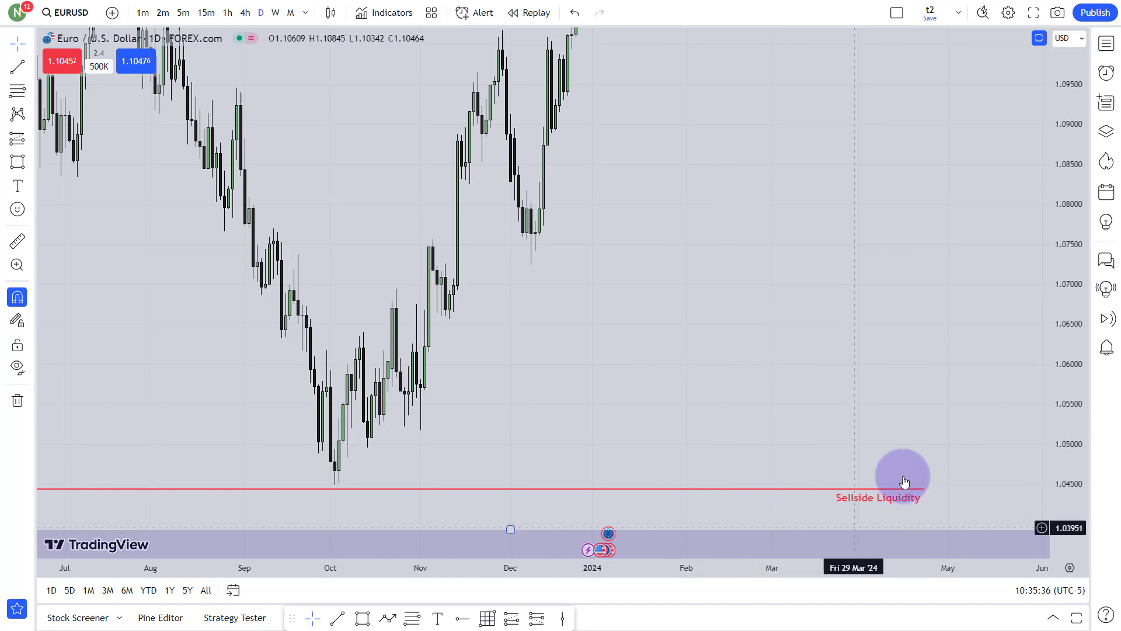
left_click_drag(774, 222, 874, 26)
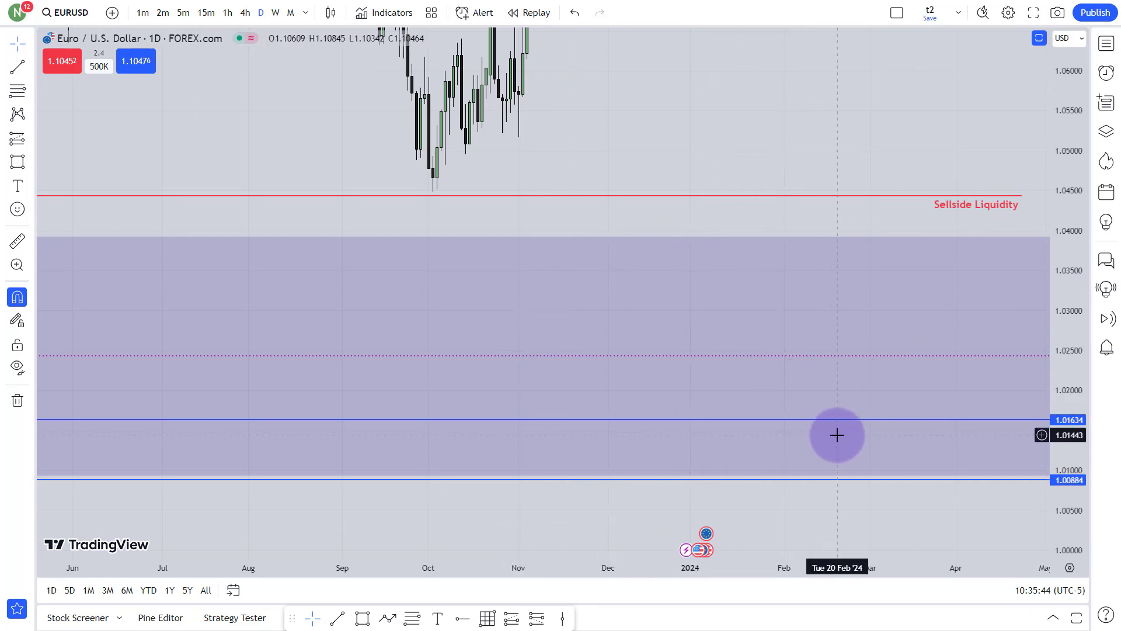
left_click_drag(333, 568, 584, 568)
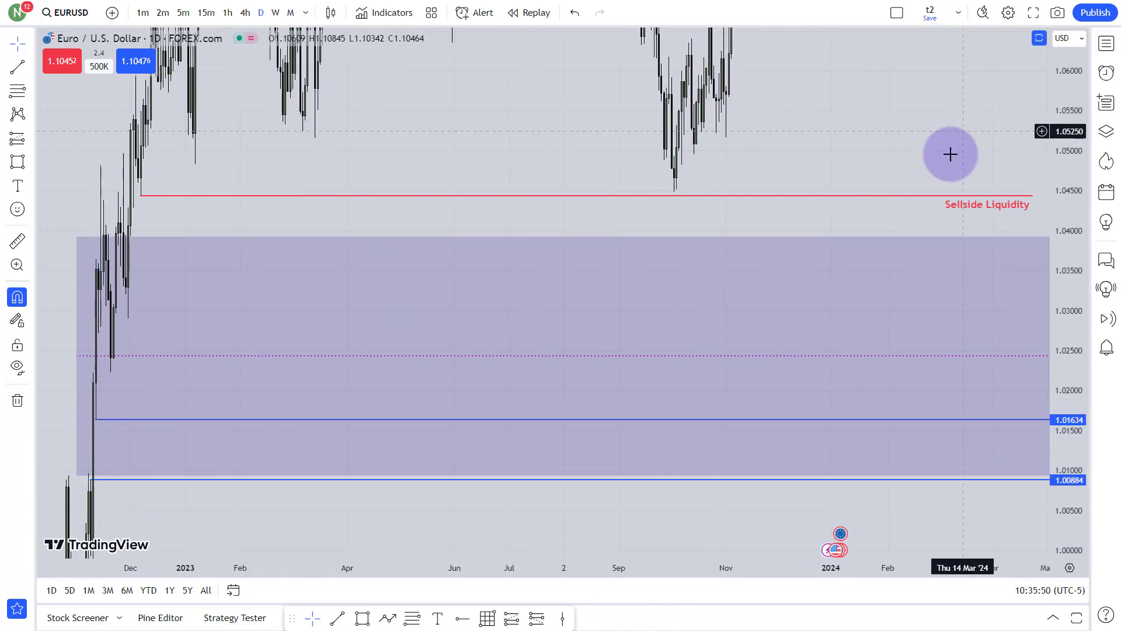
left_click_drag(963, 465, 952, 487)
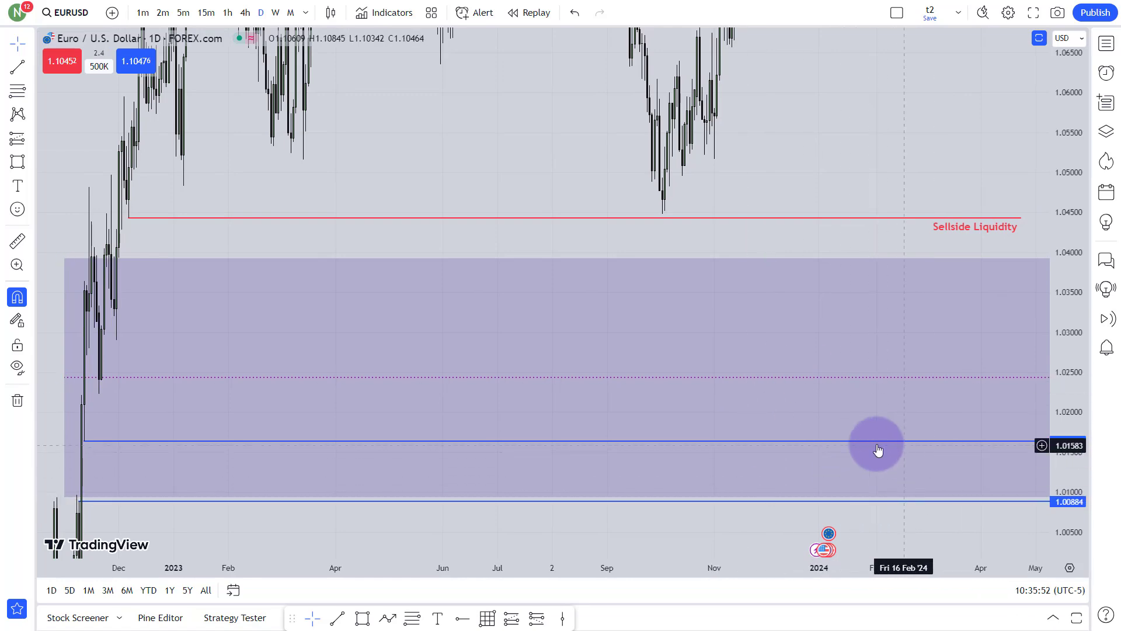
Step: Review the latest daily candles against the Daily FVG, the CE line, Weekly VI and the orange weekly gap rectangle
left_click_drag(838, 118, 791, 373)
left_click_drag(954, 97, 918, 301)
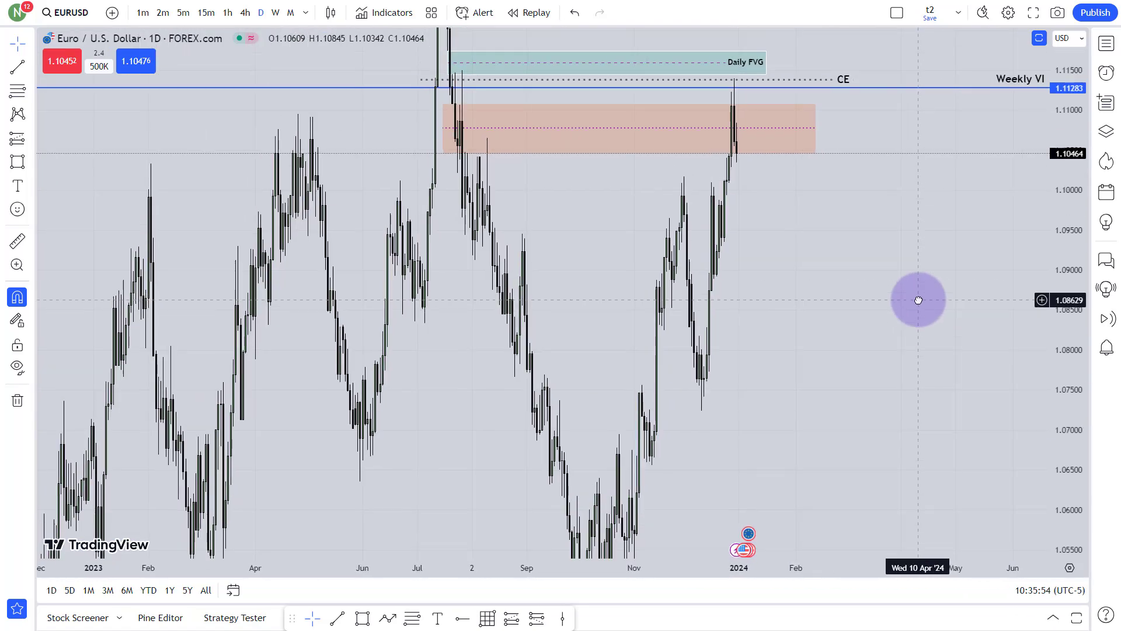
scroll(750, 236, "up", 3)
left_click_drag(749, 236, 790, 267)
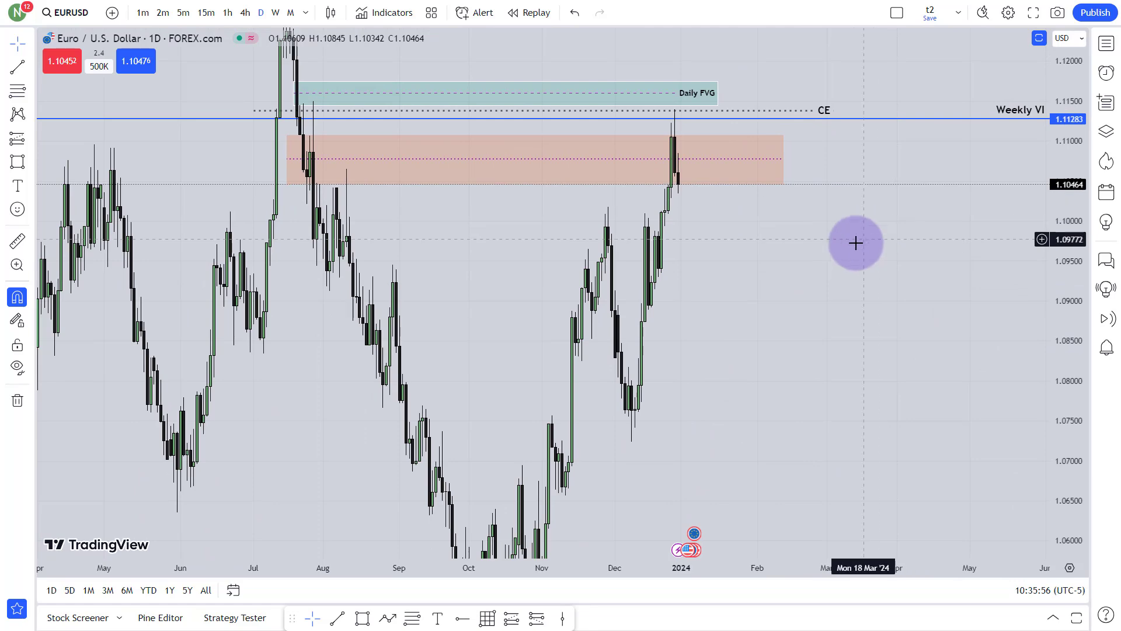
scroll(725, 252, "up", 1)
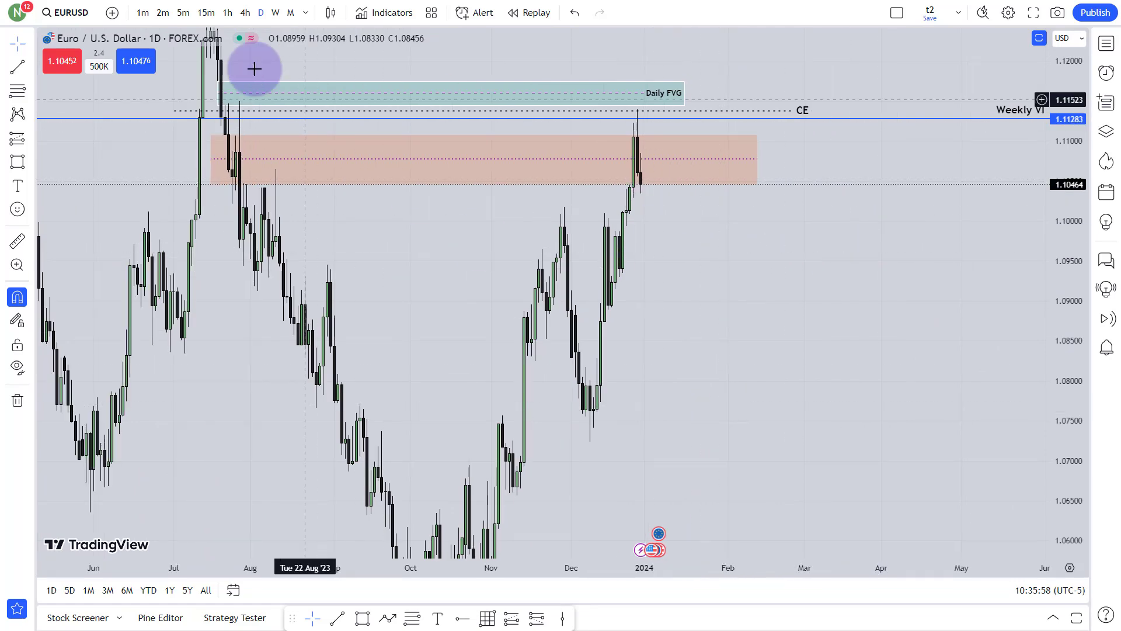
Step: Switch EURUSD to the 1-hour timeframe and stretch the price scale around the Hourly FVG and latest candles
left_click(228, 12)
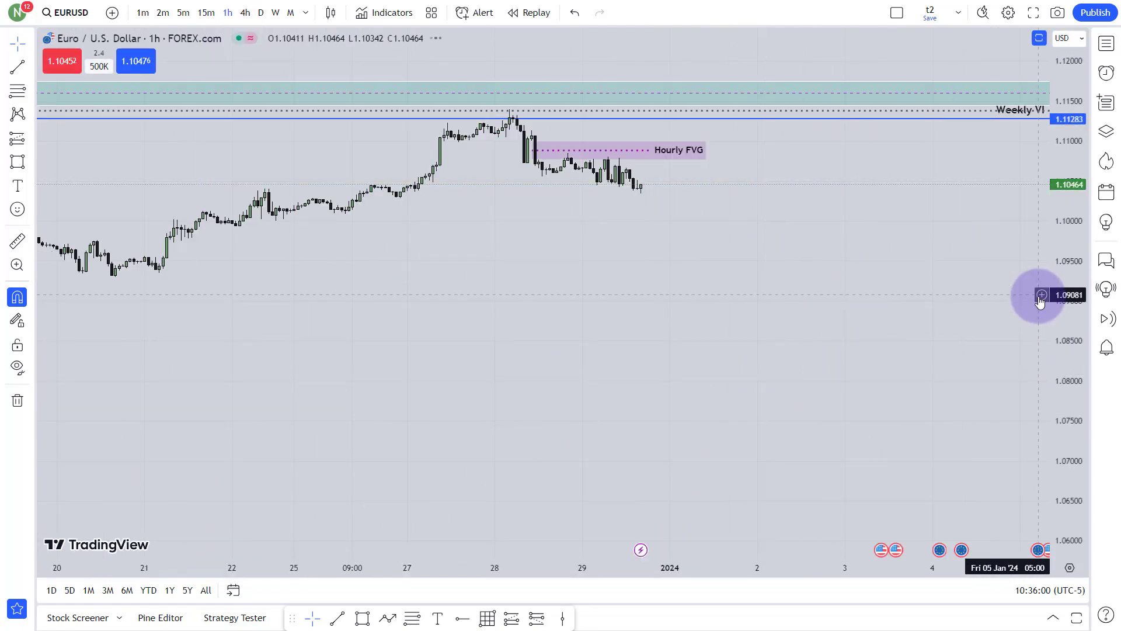
double_click(1071, 309)
left_click_drag(1071, 307, 1058, 278)
left_click_drag(896, 283, 682, 321)
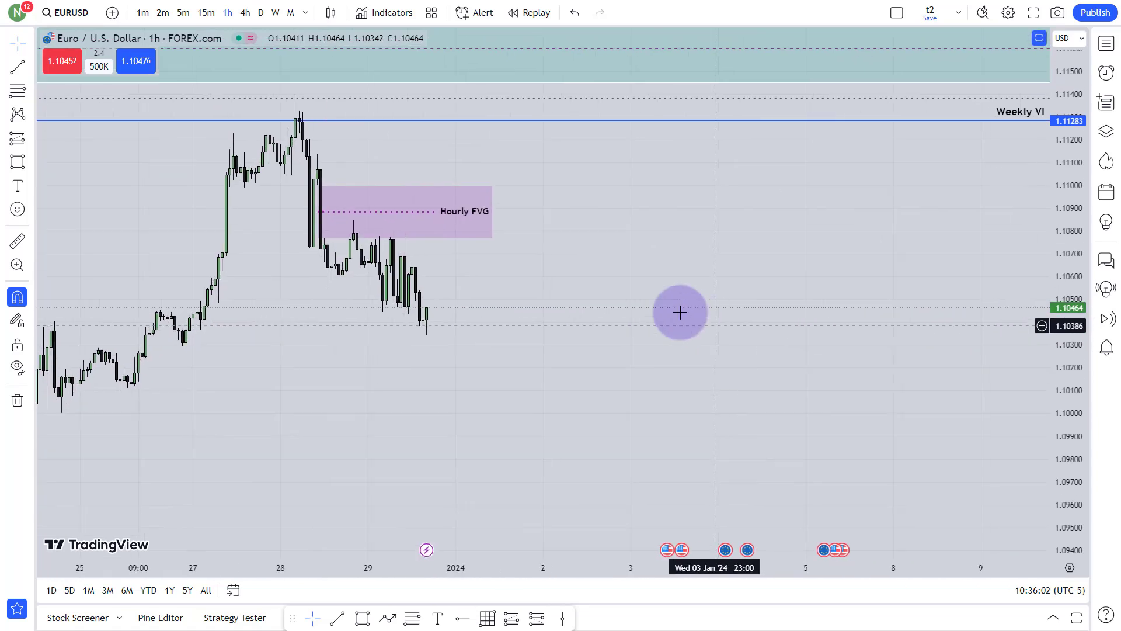
Step: Look back through the hourly swing lows from 29 December to 12 December 2023
left_click_drag(557, 331, 664, 330)
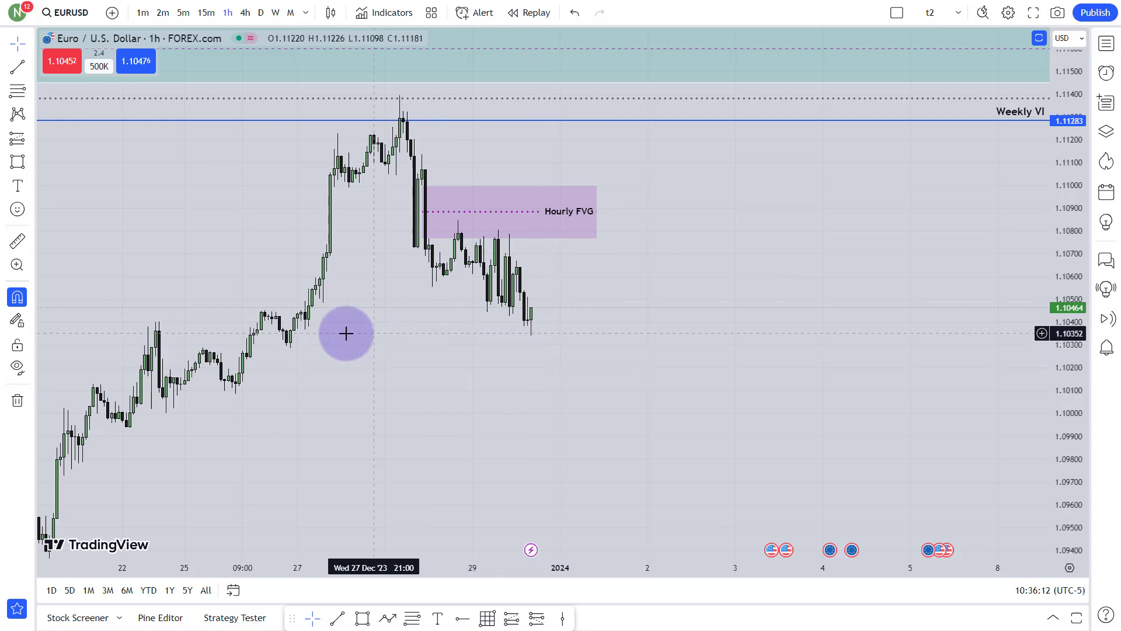
left_click_drag(556, 376, 666, 202)
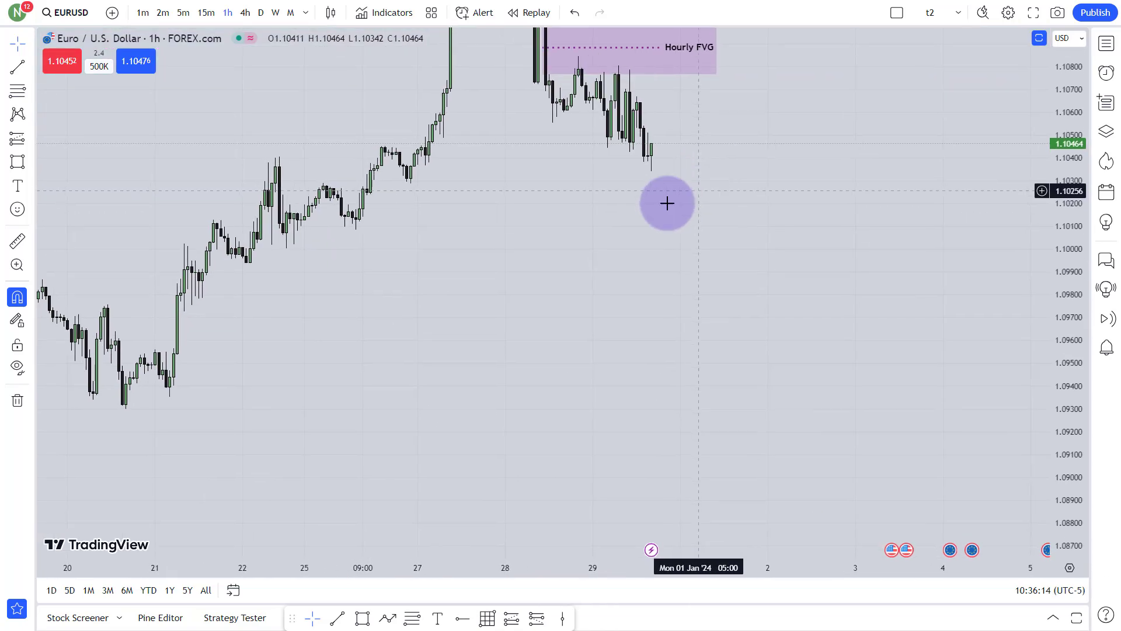
left_click_drag(523, 236, 595, 134)
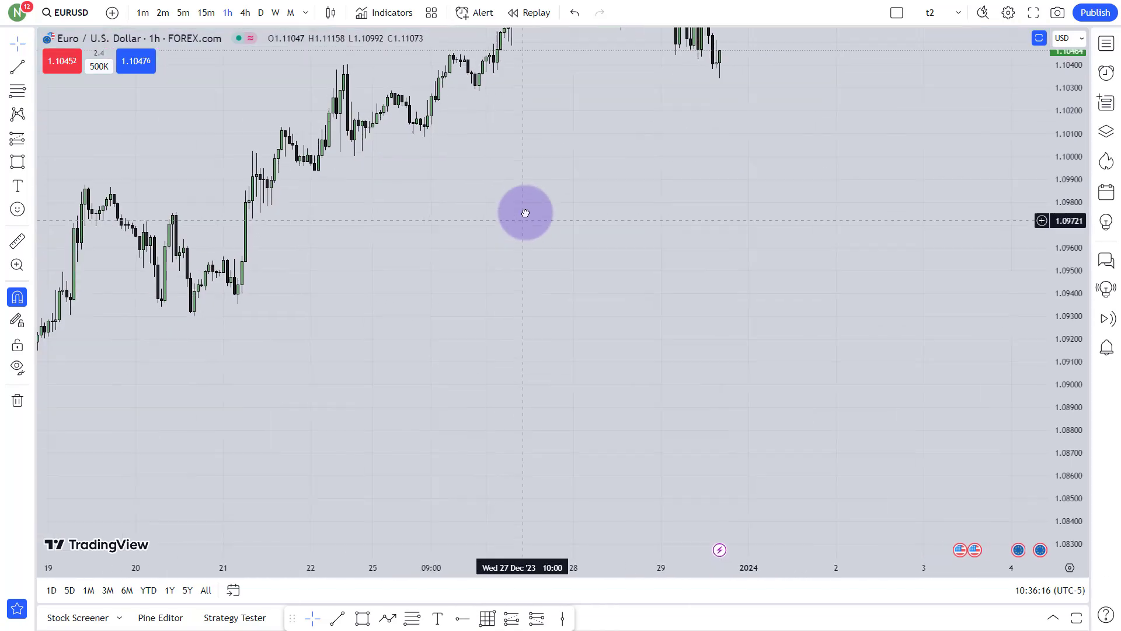
left_click_drag(672, 191, 688, 169)
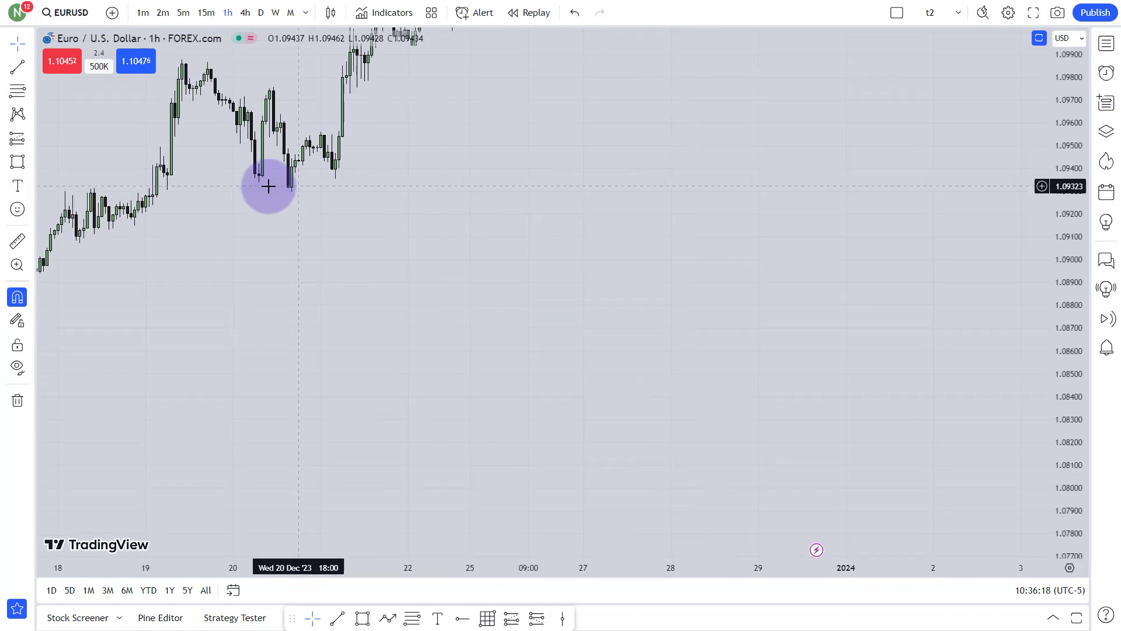
left_click_drag(546, 242, 742, 110)
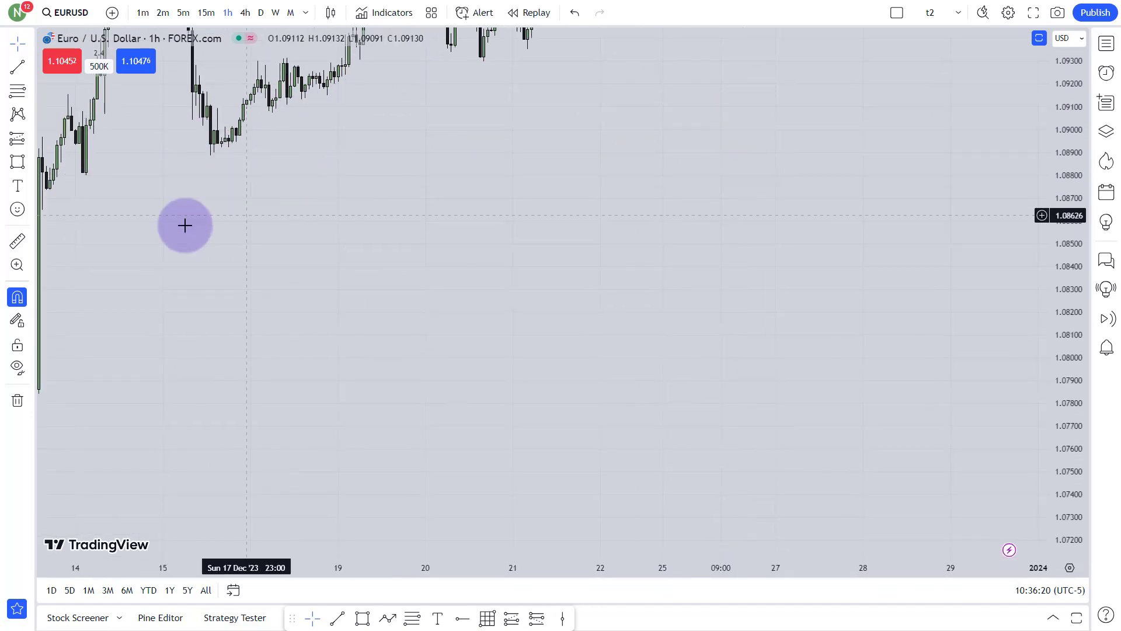
left_click_drag(827, 129, 1079, 12)
left_click_drag(691, 250, 623, 221)
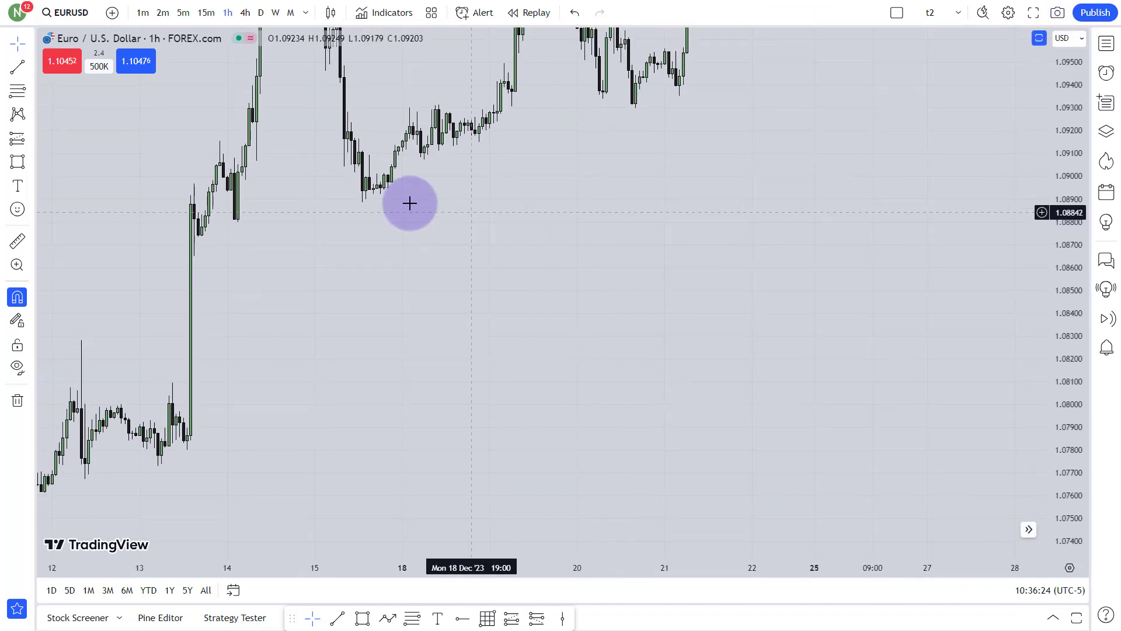
Step: Review the hourly rally from the mid-December 2023 lows up to the 28 December high and the Hourly FVG
left_click_drag(874, 178, 497, 473)
scroll(633, 326, "right", 8)
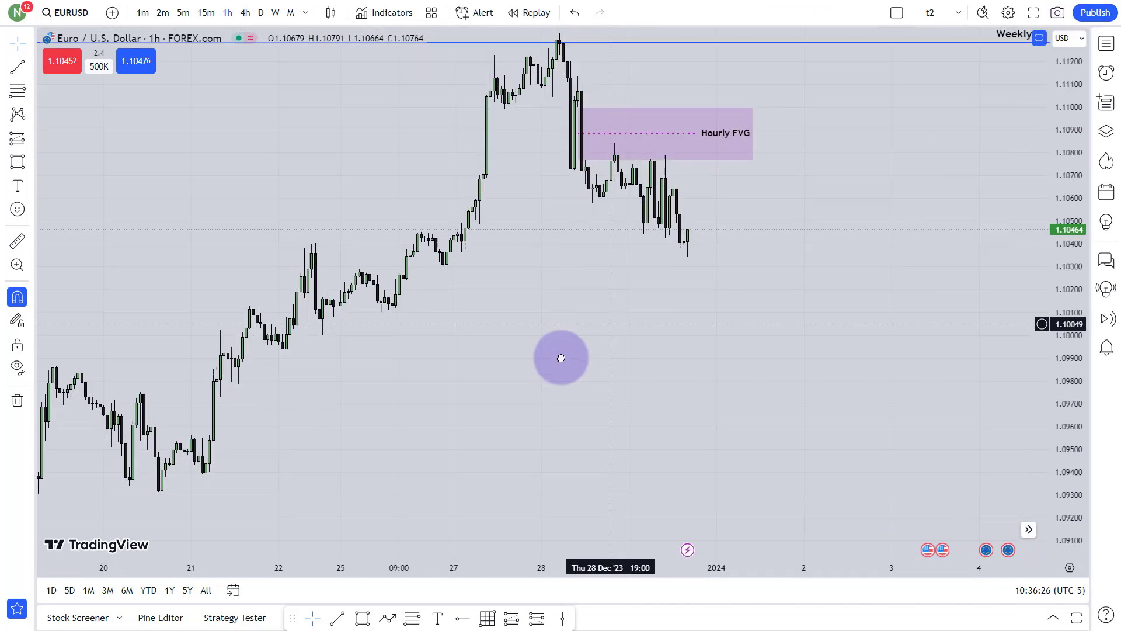
scroll(414, 395, "left", 12)
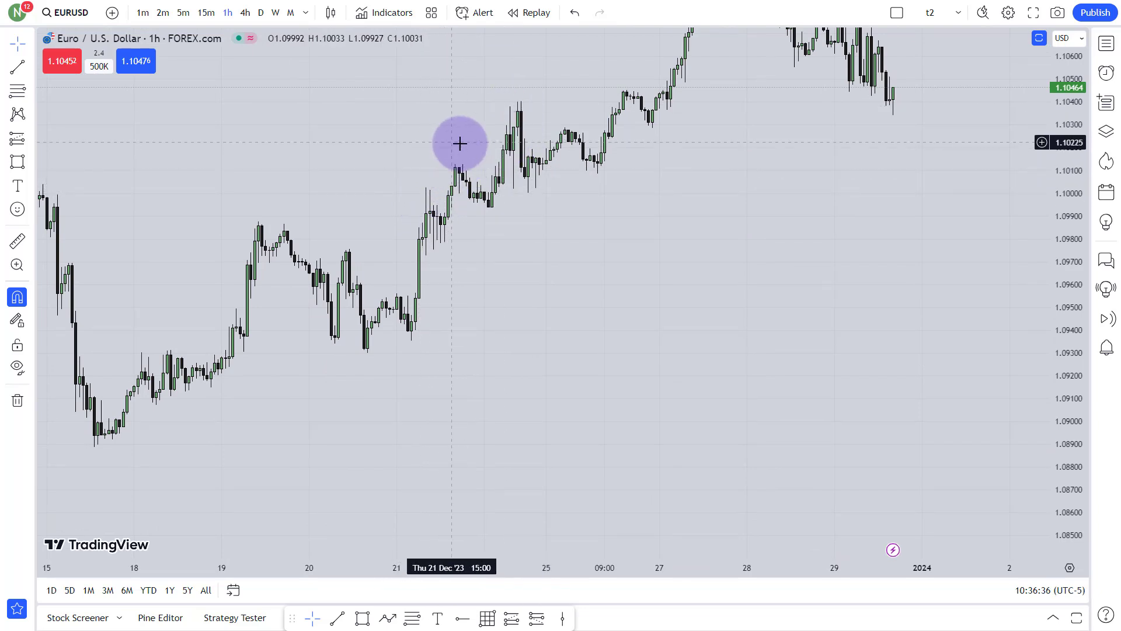
left_click_drag(671, 243, 377, 255)
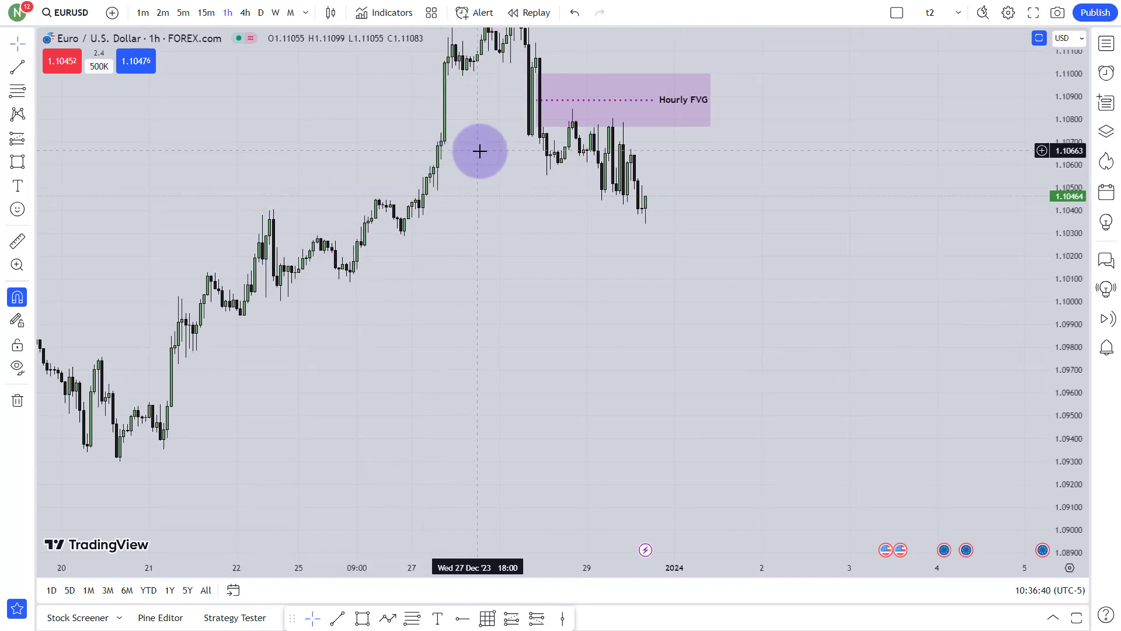
left_click_drag(480, 151, 362, 188)
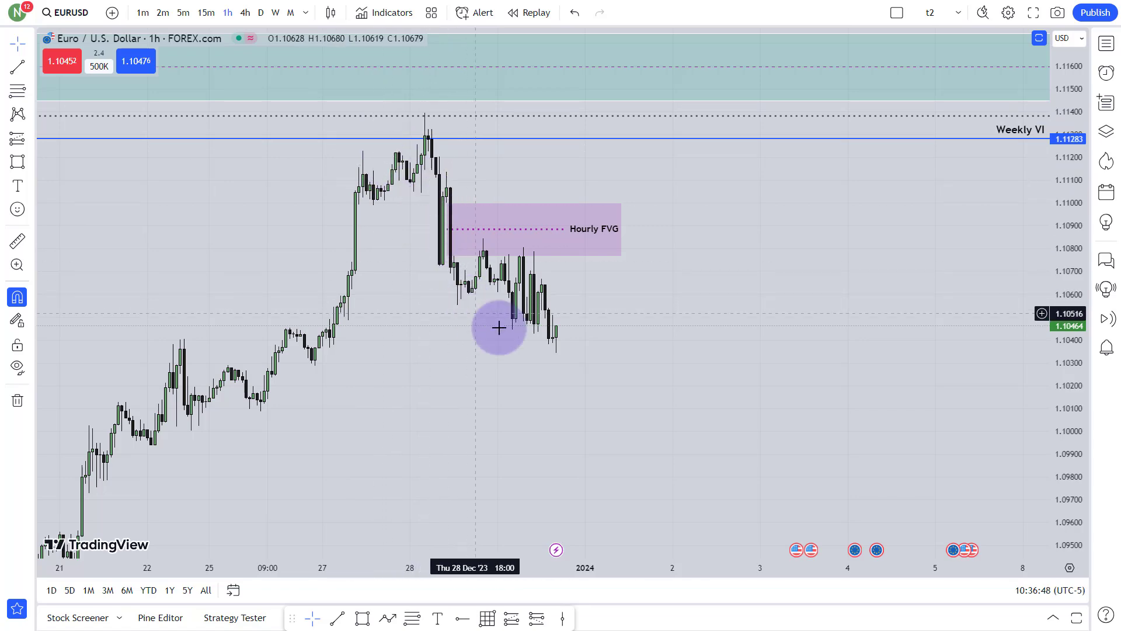
Step: Inspect the 28 and 29 December 2023 hourly candles beneath the Hourly FVG at a stretched price scale
left_click_drag(622, 324, 626, 296)
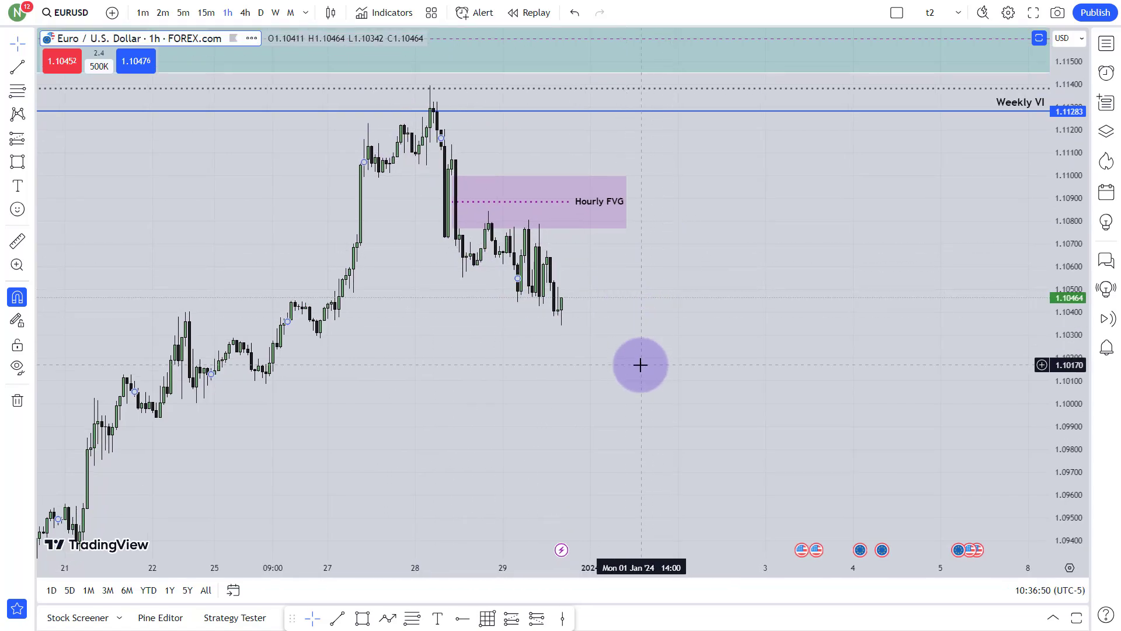
left_click_drag(643, 362, 671, 282)
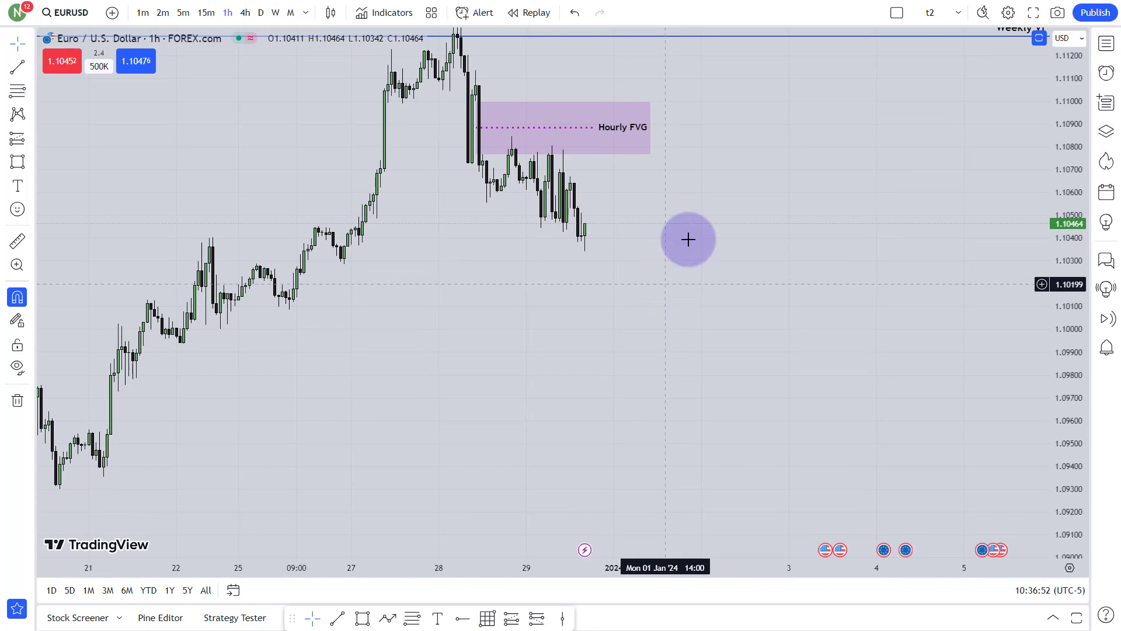
left_click_drag(706, 187, 721, 248)
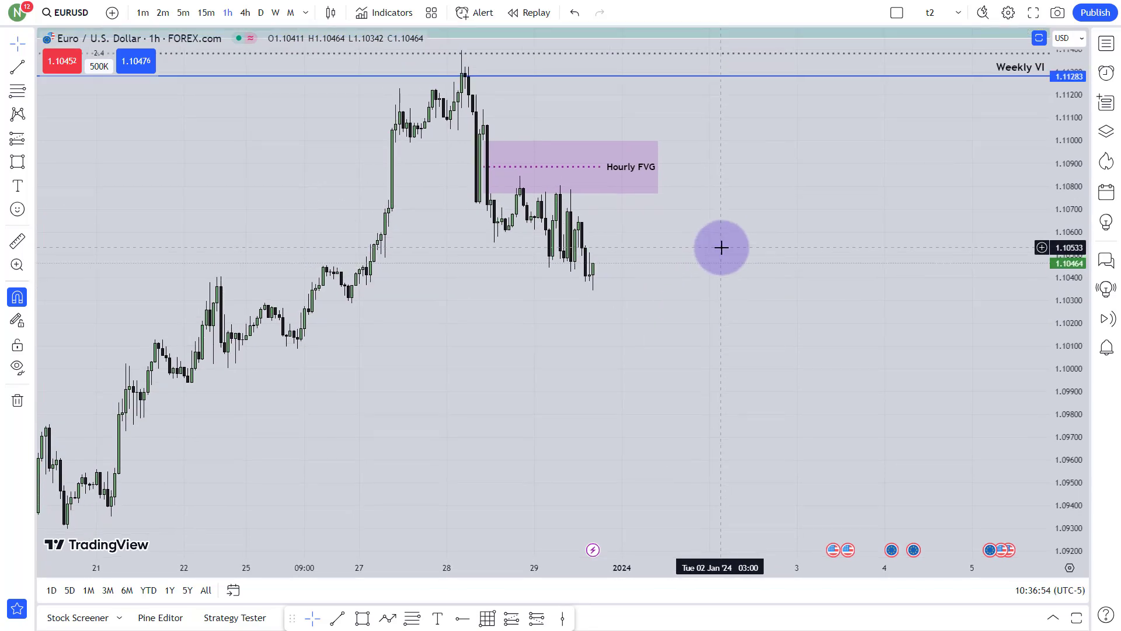
left_click_drag(1065, 369, 1067, 303)
left_click_drag(828, 315, 840, 210)
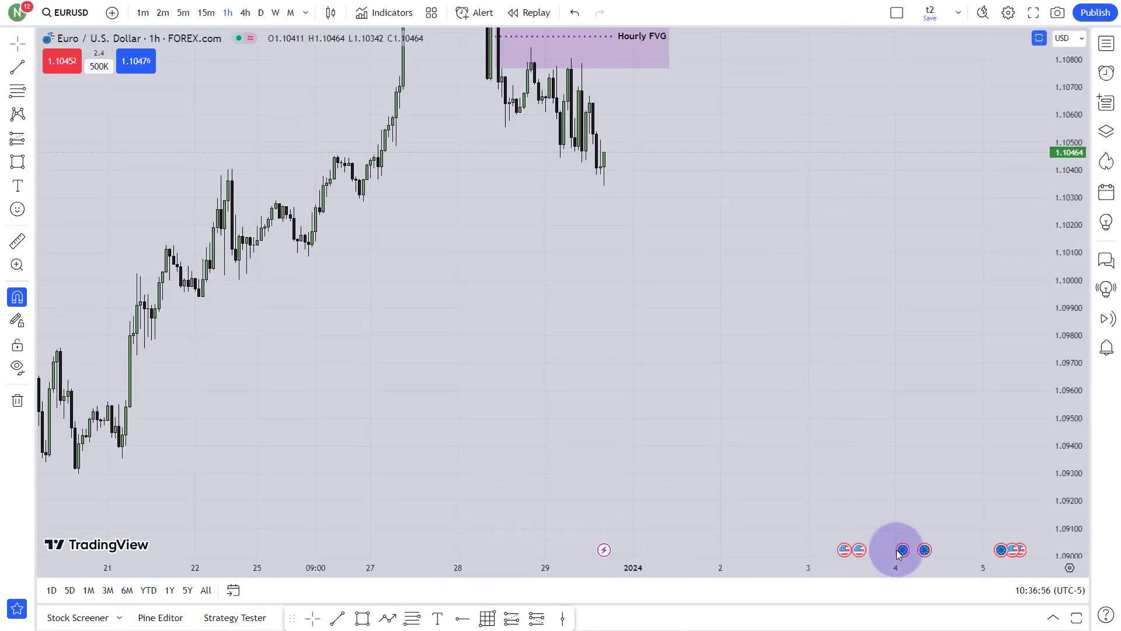
left_click_drag(701, 214, 691, 323)
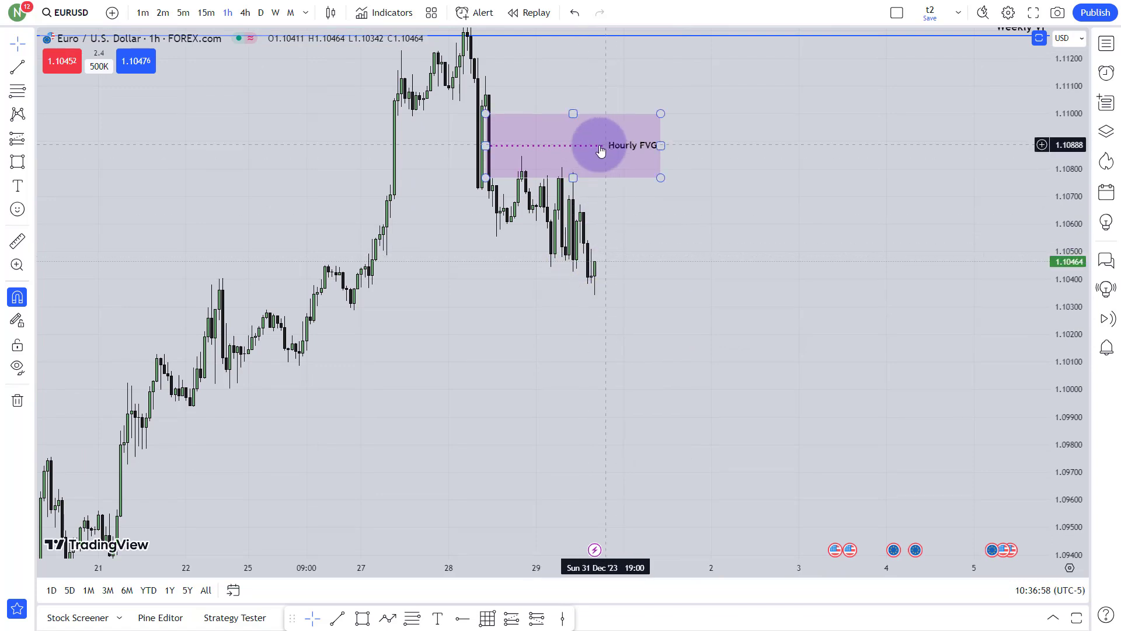
Step: Extend the Hourly FVG rectangle's right edge further into 1 January 2024
mouse_move(661, 145)
left_mouse_down()
mouse_move(641, 146)
mouse_move(675, 146)
left_mouse_up()
left_click(740, 132)
left_click_drag(740, 132, 713, 217)
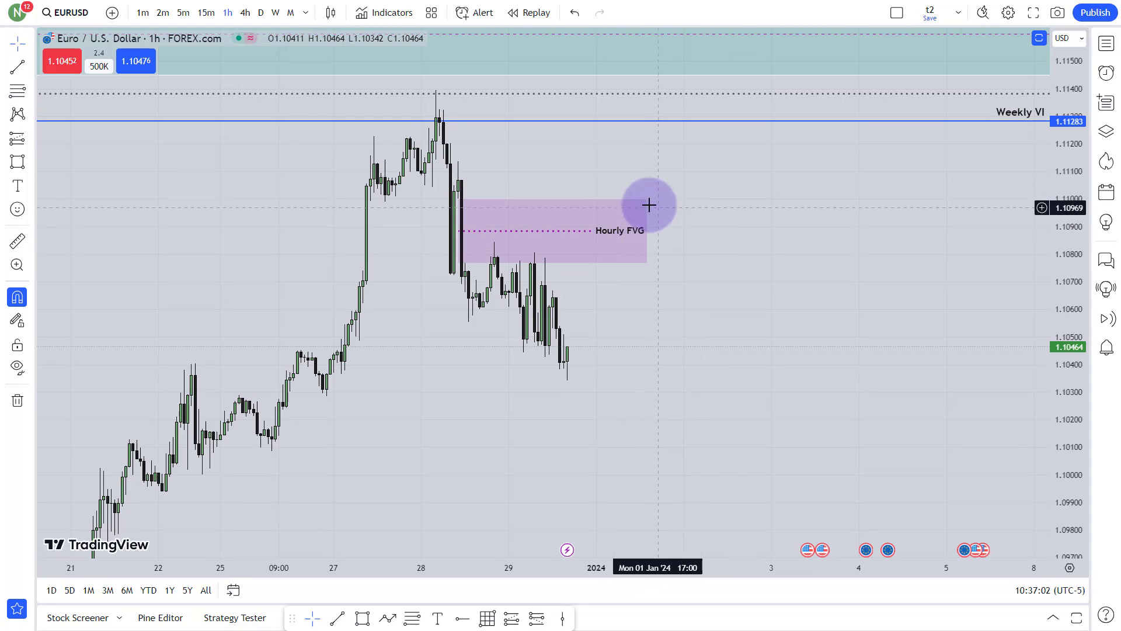
Step: Examine the hourly decline from the Weekly VI level and the latest candles' position relative to the Hourly FVG midline
left_click_drag(563, 190, 573, 295)
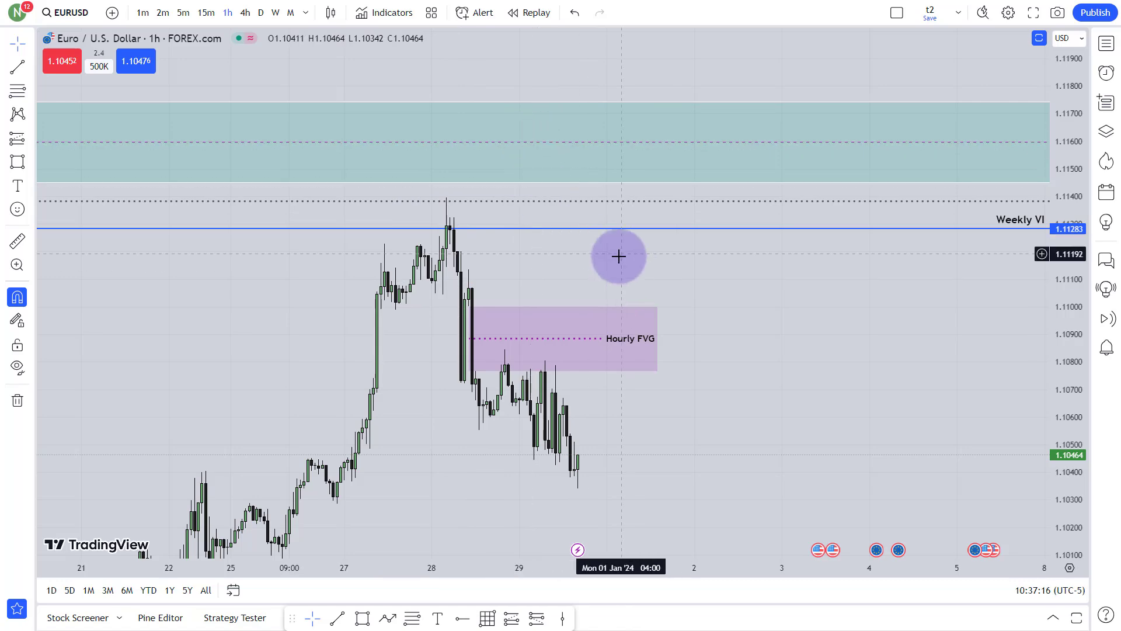
left_click_drag(621, 287, 607, 120)
scroll(677, 274, "up", 2)
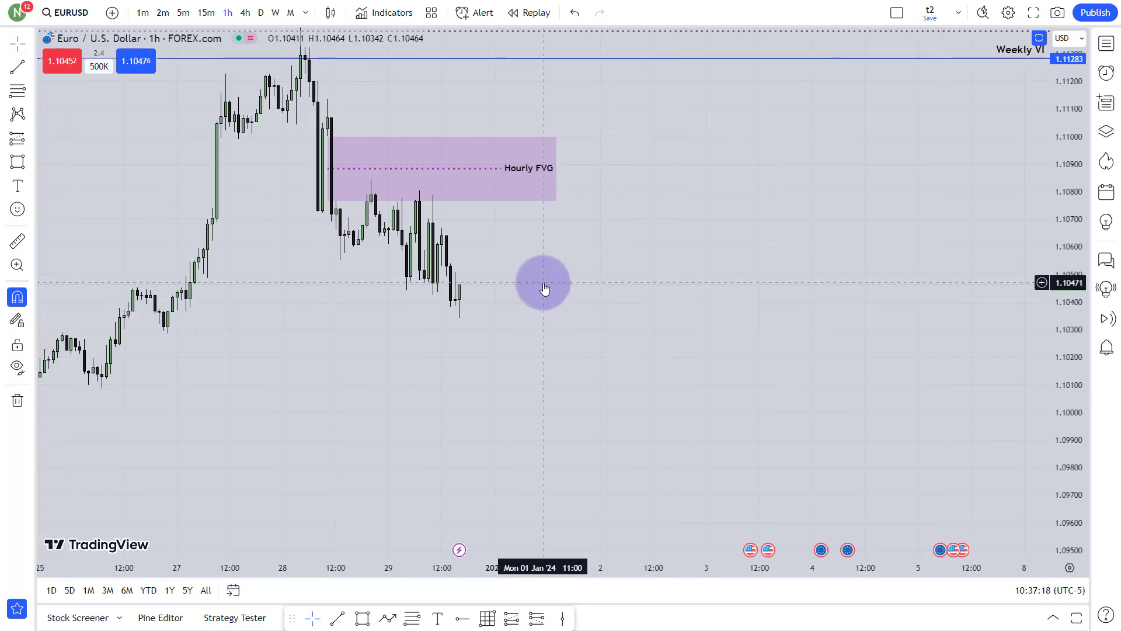
left_click_drag(543, 282, 655, 308)
left_click(676, 401)
left_click_drag(589, 163, 599, 232)
left_click_drag(638, 413, 587, 341)
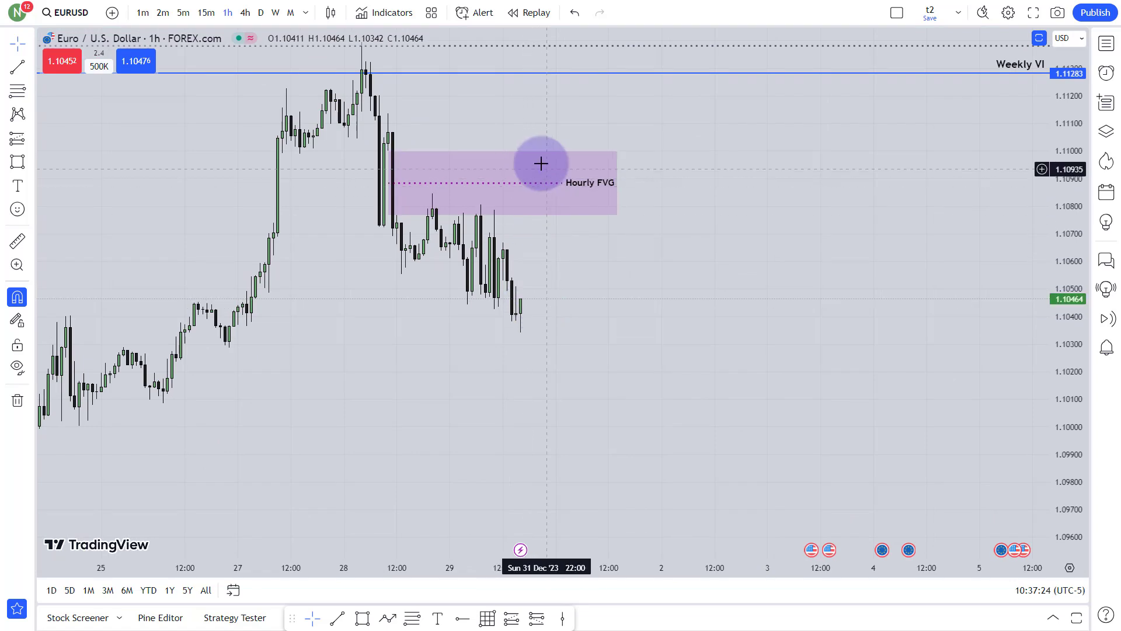
left_click(526, 189)
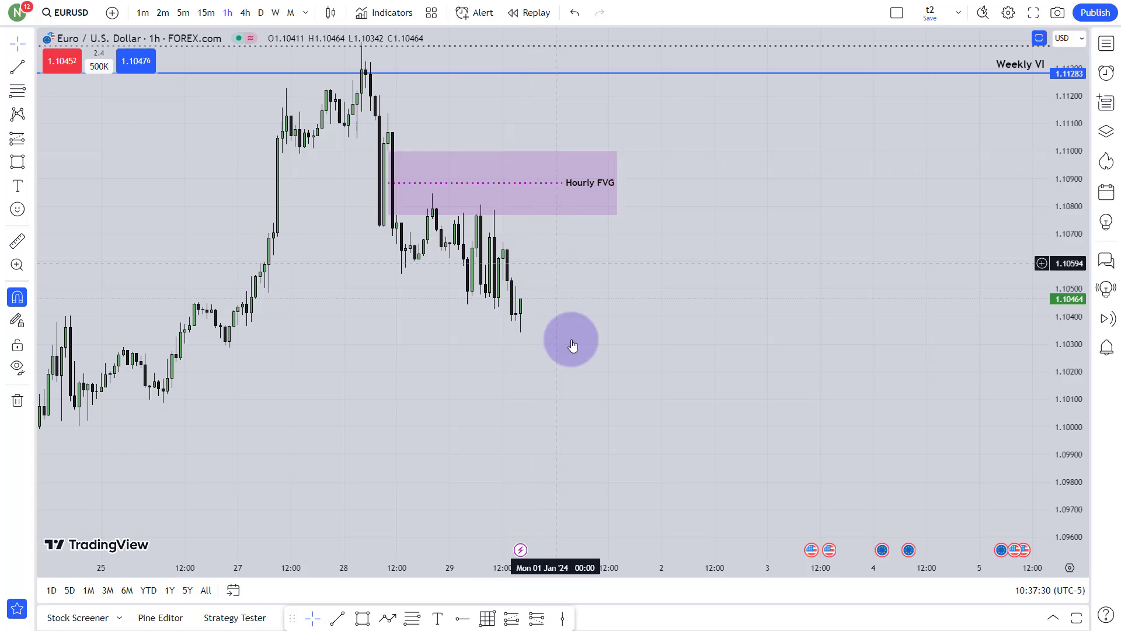
Step: Switch EURUSD to the 15-minute timeframe, showing the 15 min FVG, Hourly FVG and Buyside Liquidity beside the latest candles
left_click_drag(633, 444, 647, 478)
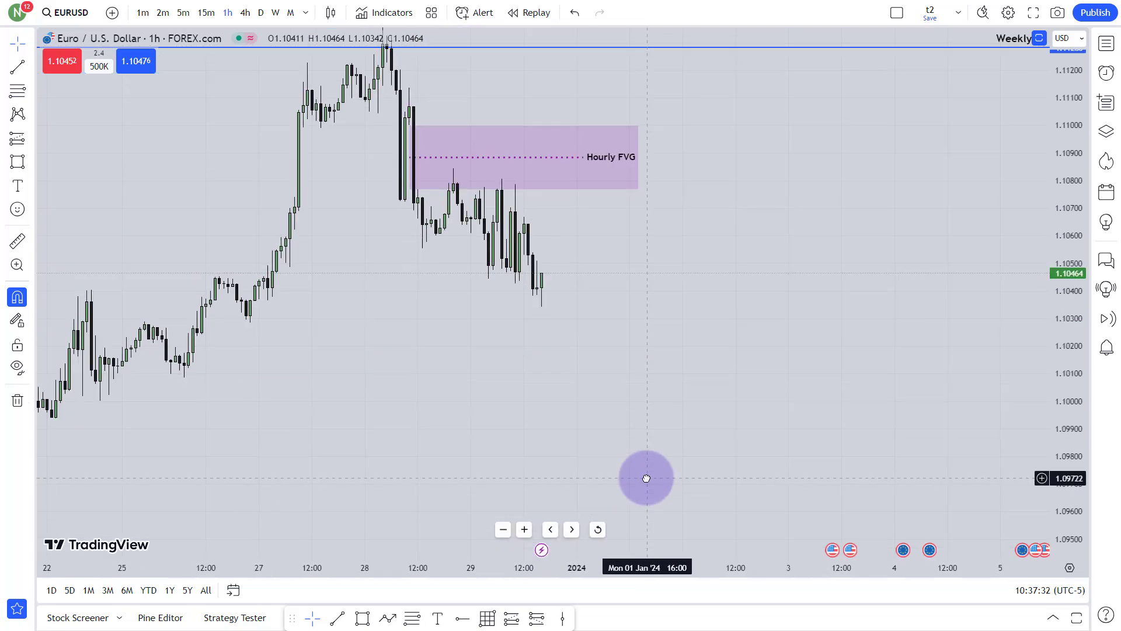
scroll(647, 475, "up", 1)
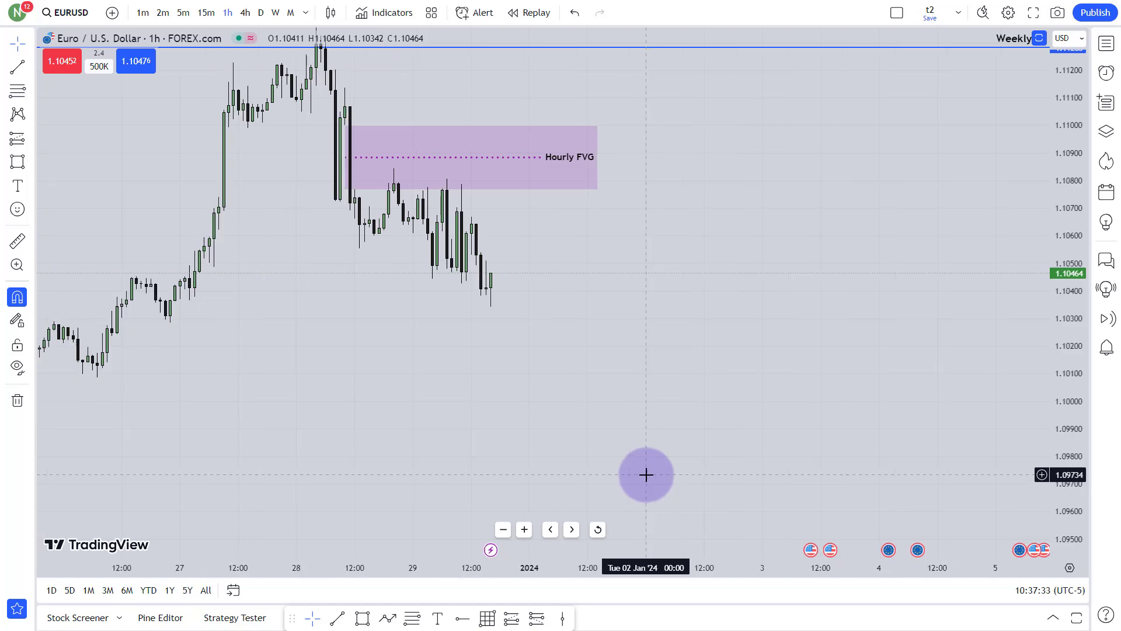
left_click(208, 14)
scroll(602, 368, "down", 5)
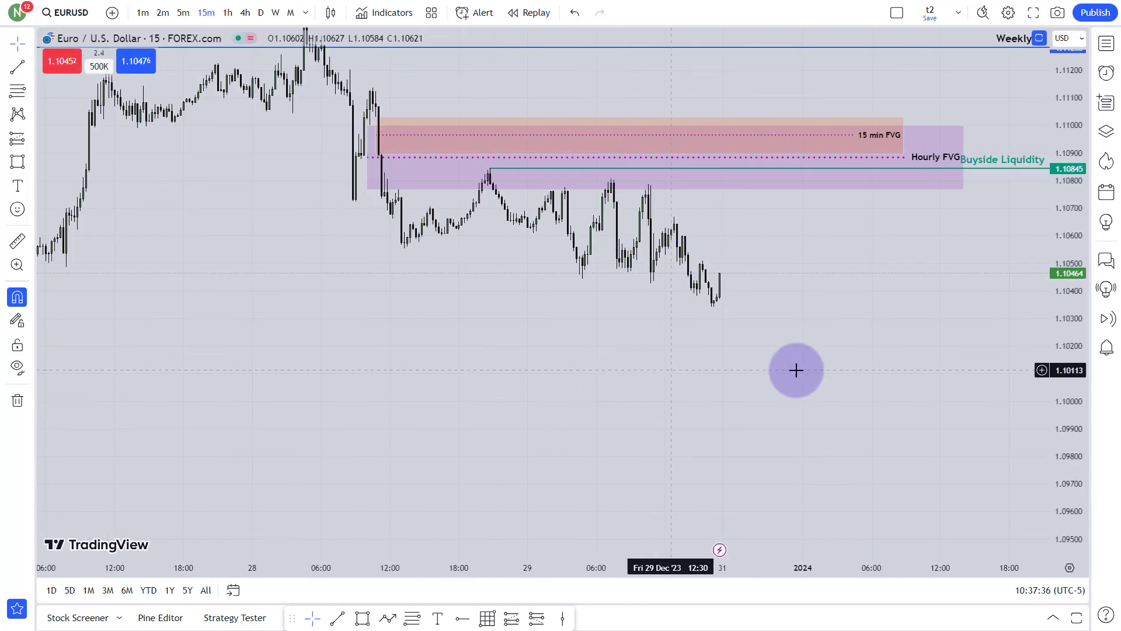
Step: Shorten the 15 min FVG rectangle to end at 06:00 and the Hourly FVG rectangle at 13:45 on 1 January 2024
left_click_drag(1056, 454, 807, 180)
left_click_drag(791, 298, 711, 385)
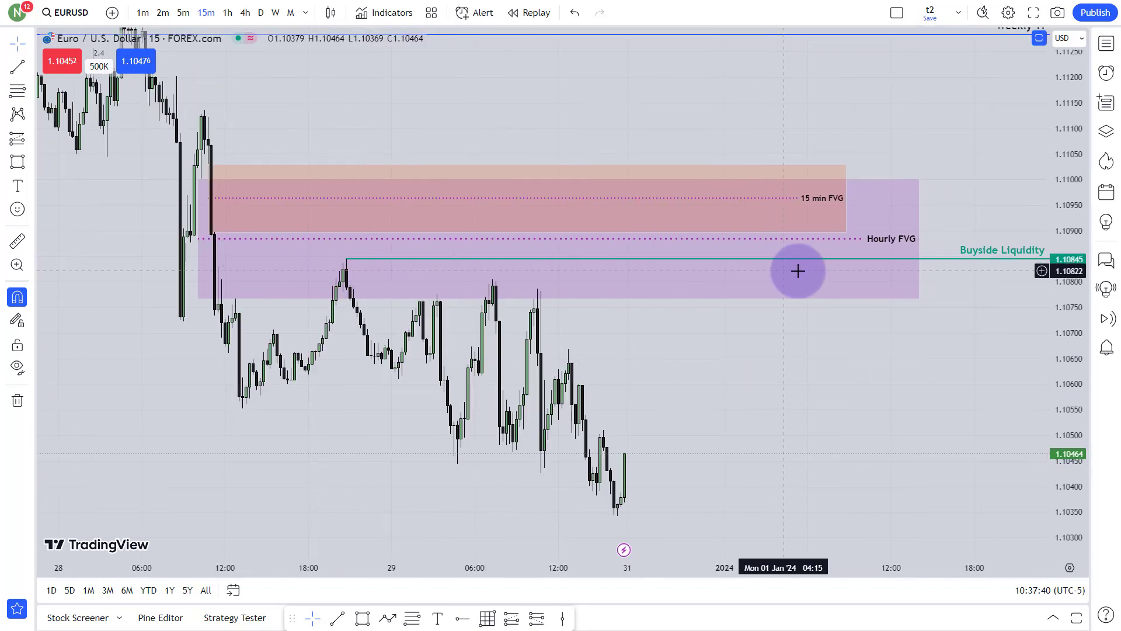
left_click(339, 251)
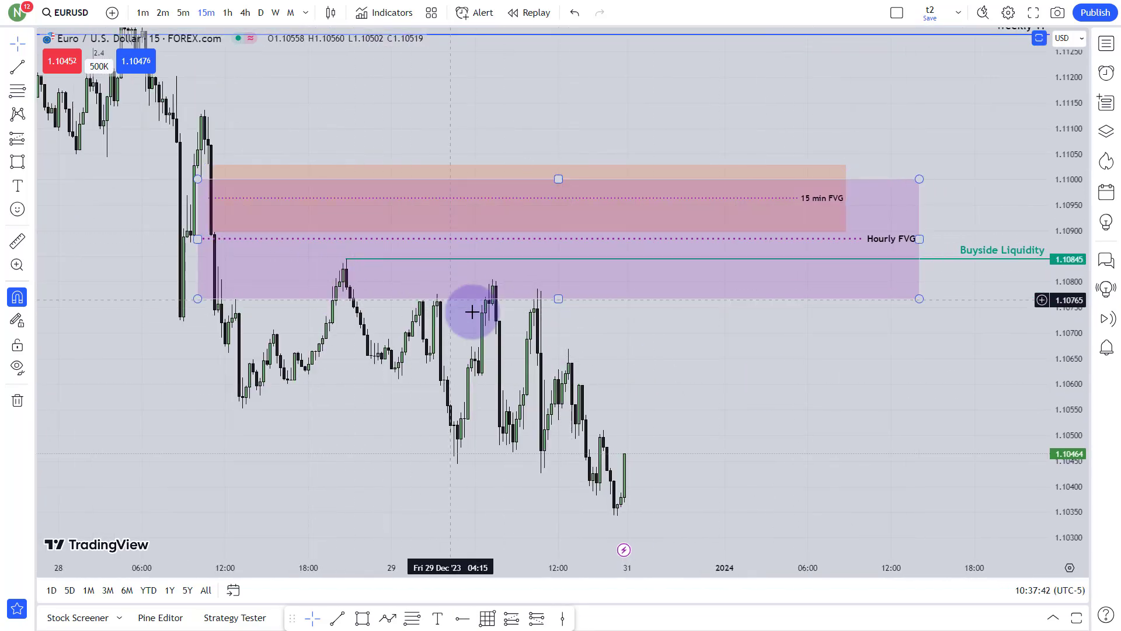
left_click(833, 233)
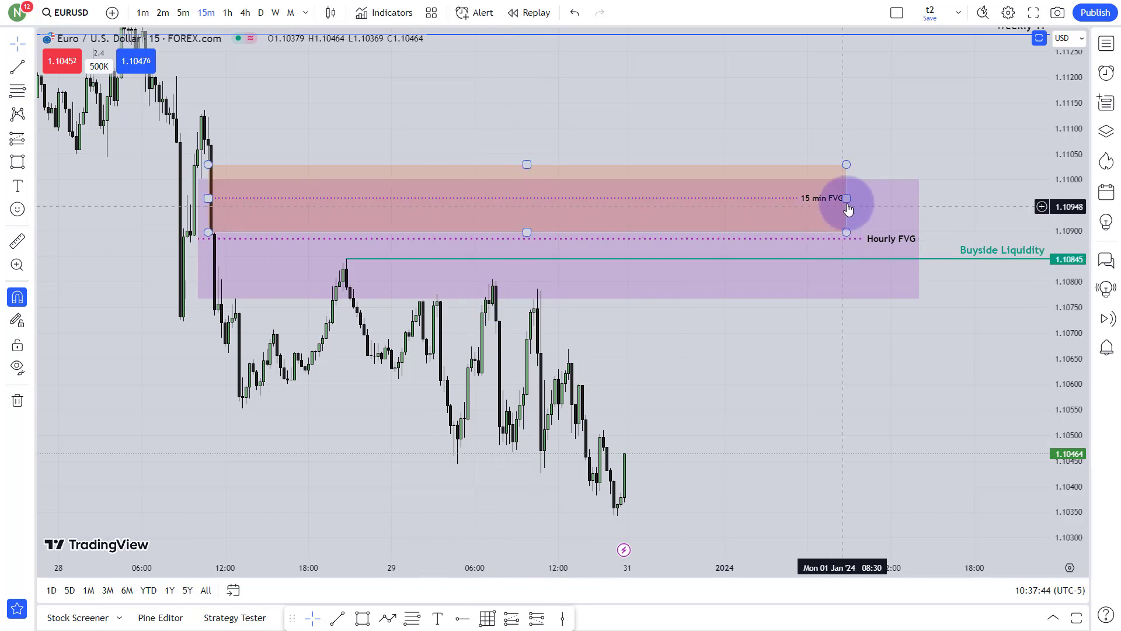
left_click_drag(847, 200, 807, 200)
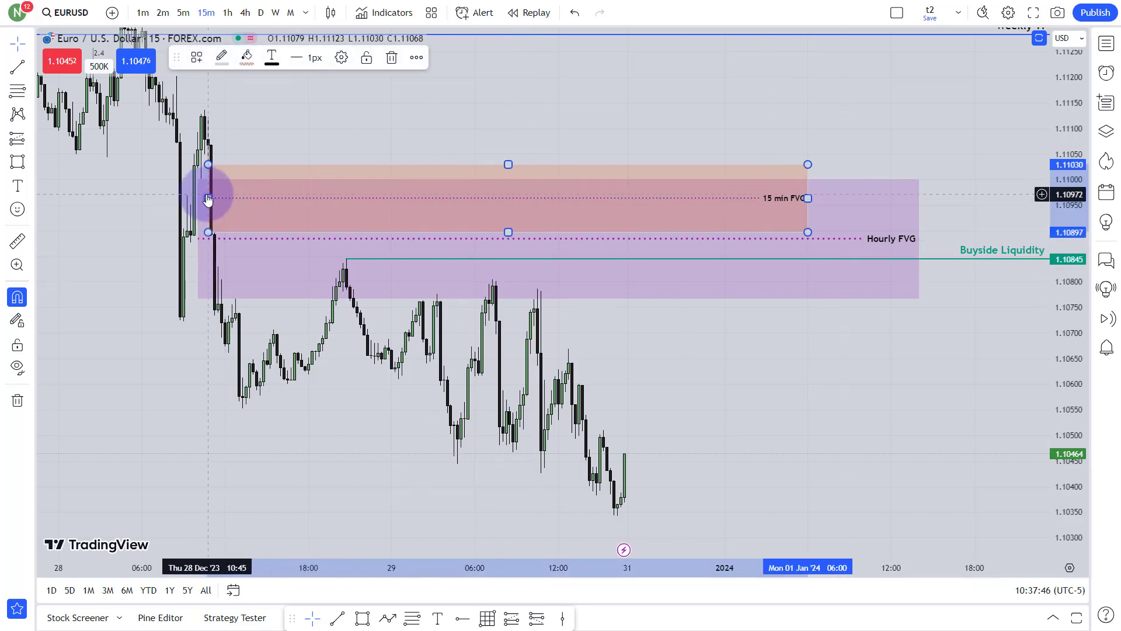
left_click(272, 145)
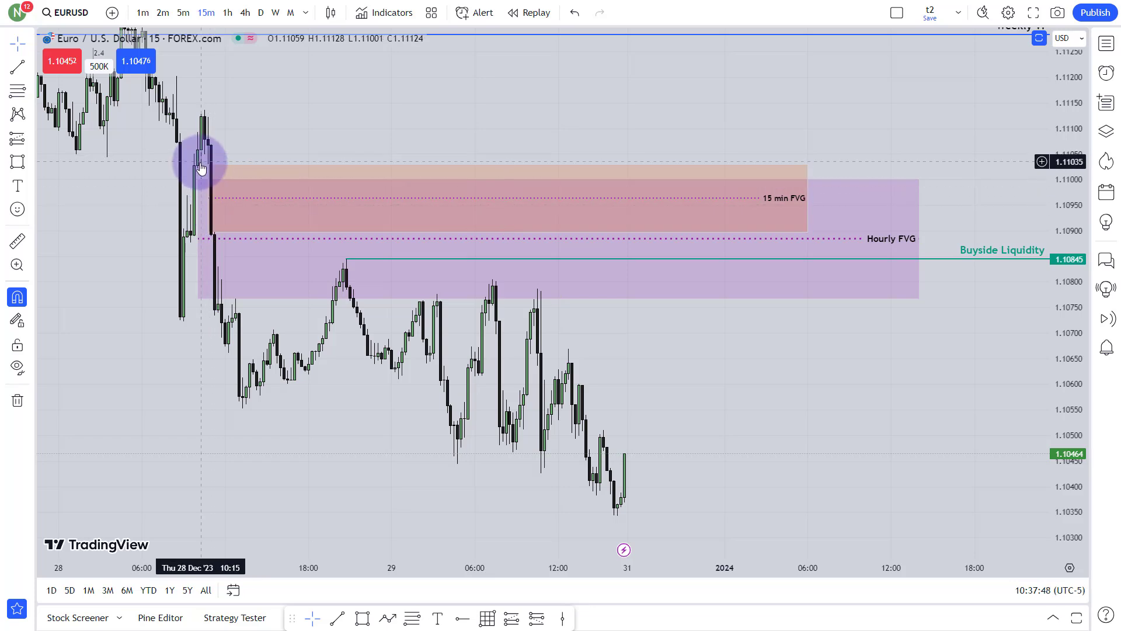
left_click_drag(919, 239, 916, 244)
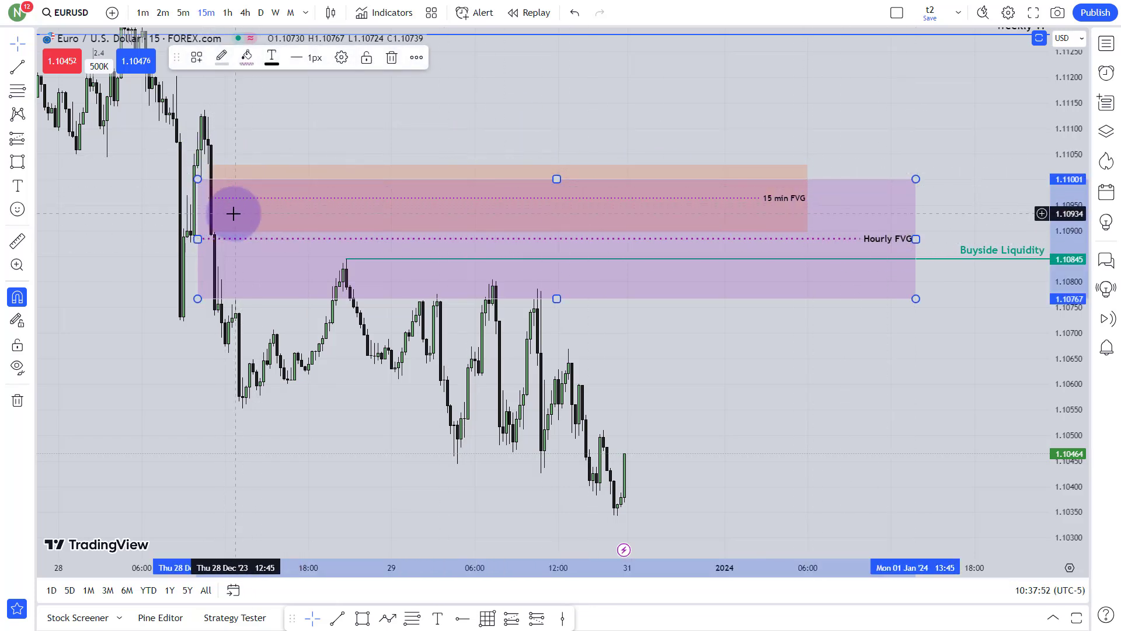
left_click(274, 121)
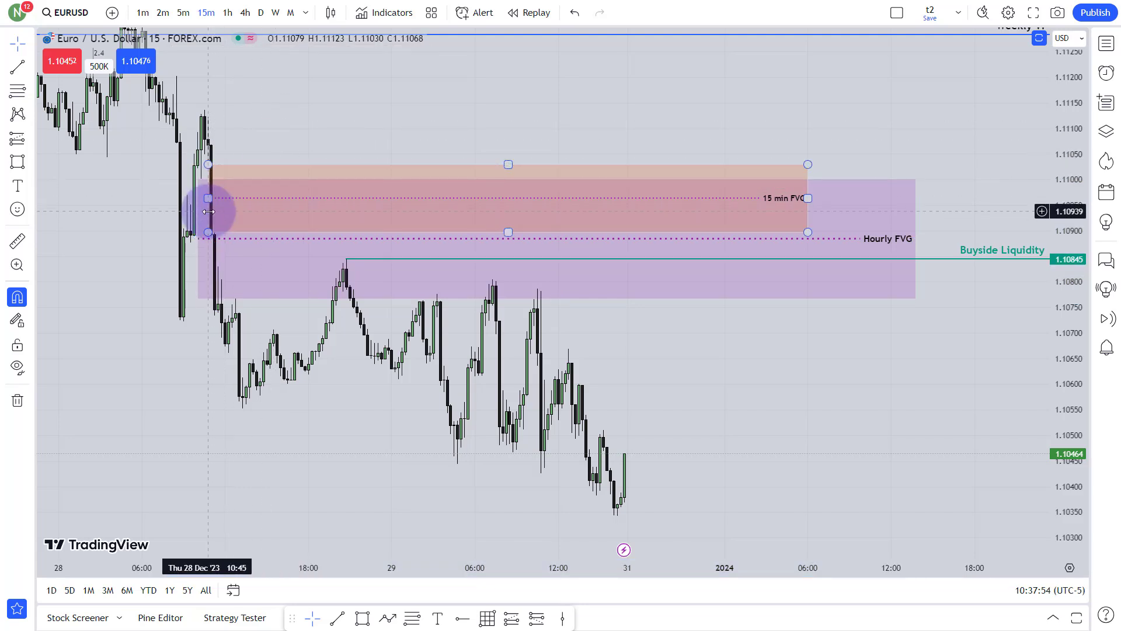
Step: Draw a rectangle over the gap between 1.11022 and 1.10951, from 09:30 on 28 December to 21:15 on 31 December 2023
left_click(198, 179)
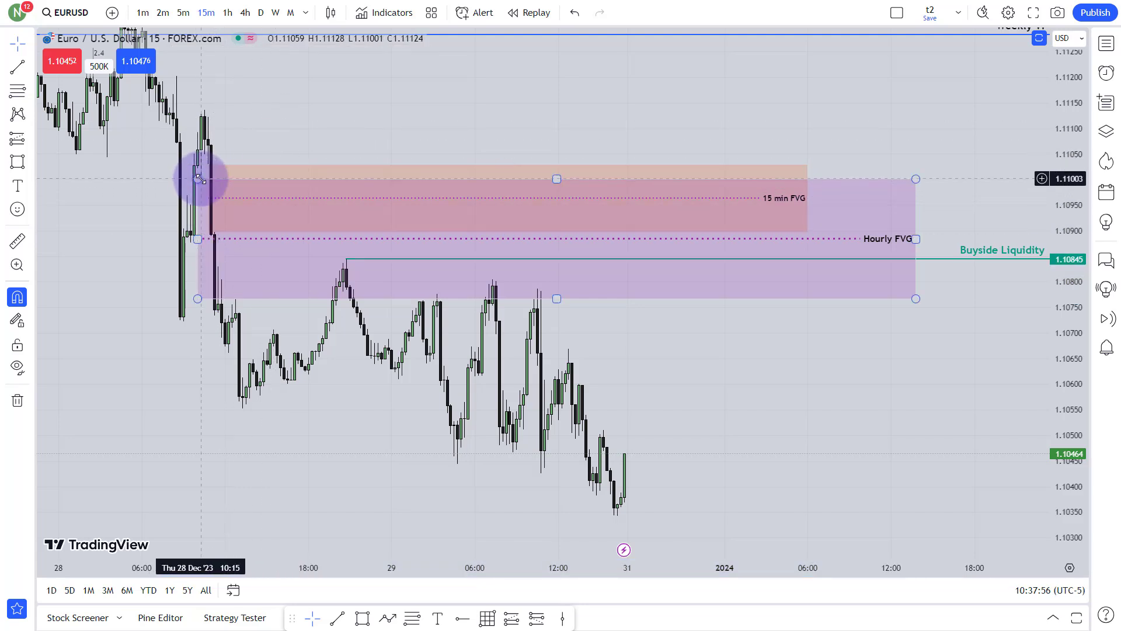
left_click(196, 201)
left_click(199, 178)
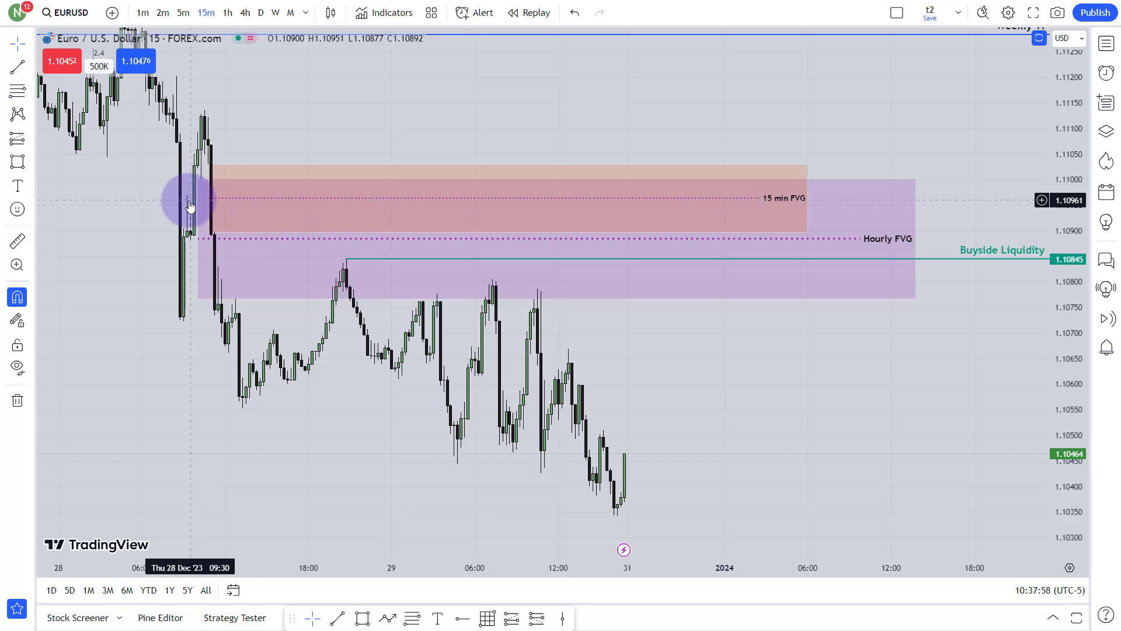
left_click(320, 445)
left_click(363, 619)
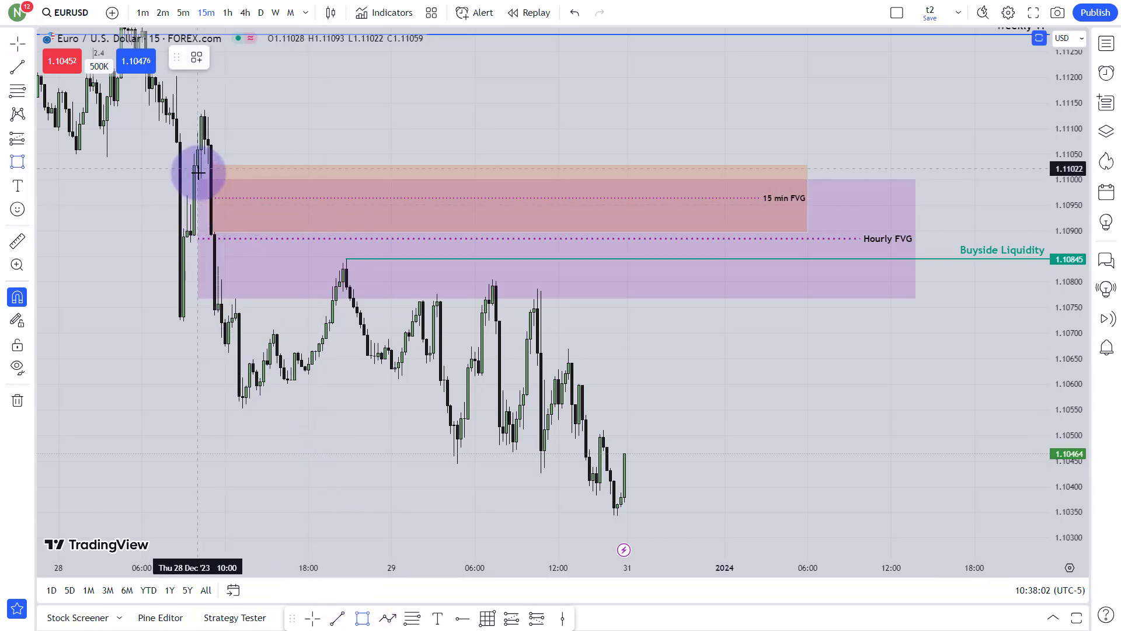
mouse_move(193, 194)
left_mouse_down()
mouse_move(193, 180)
mouse_move(511, 187)
mouse_move(645, 206)
mouse_move(645, 145)
left_mouse_up()
left_click(644, 130)
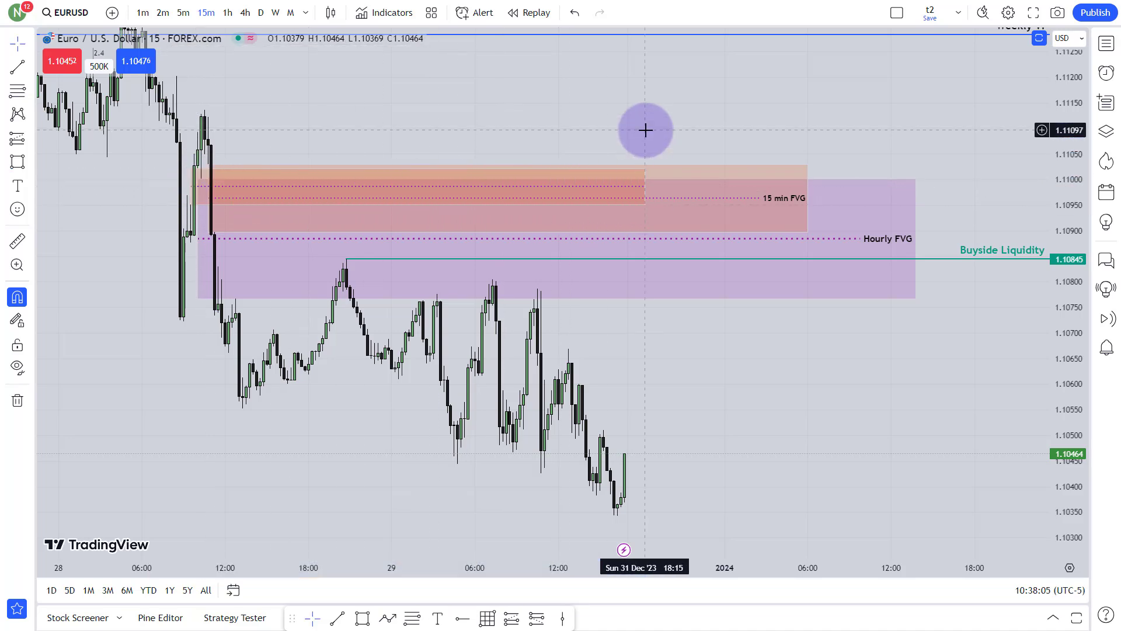
left_click(642, 184)
left_click_drag(642, 185, 687, 186)
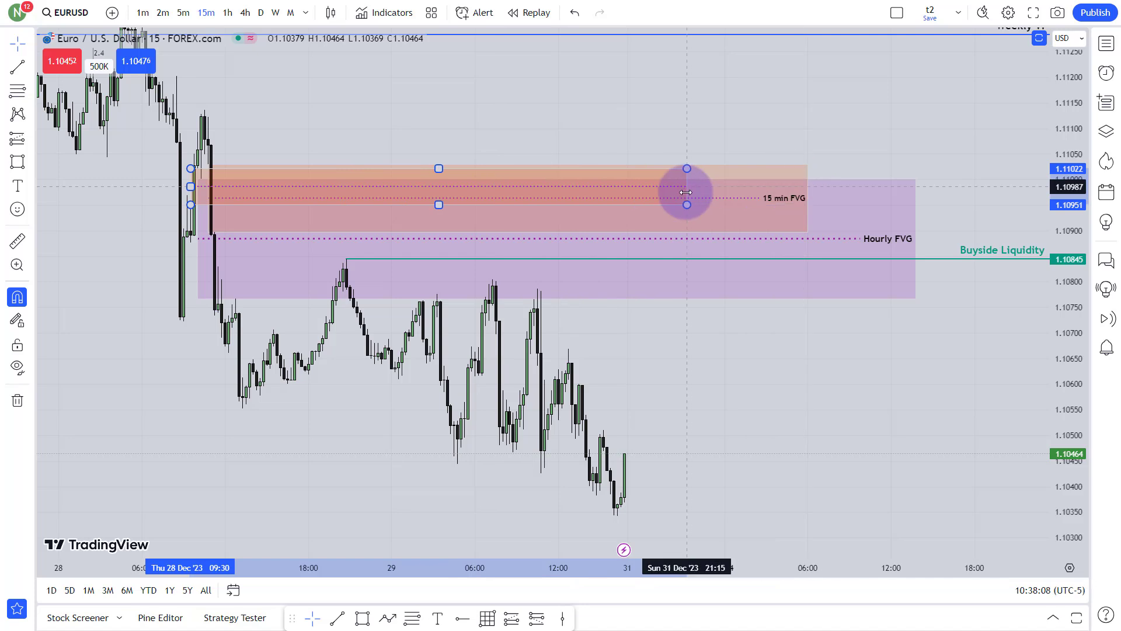
Step: Change the new gap rectangle's fill to dark purple and extend its right edge to 21:45 on 31 December 2023
left_click(247, 56)
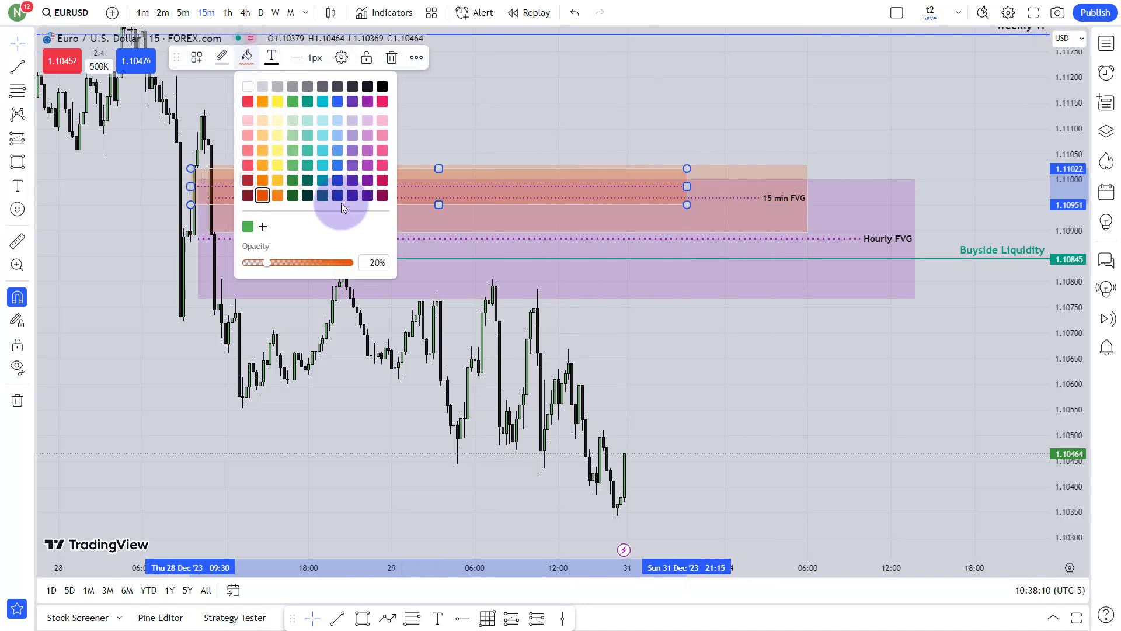
left_click(368, 200)
left_click(586, 126)
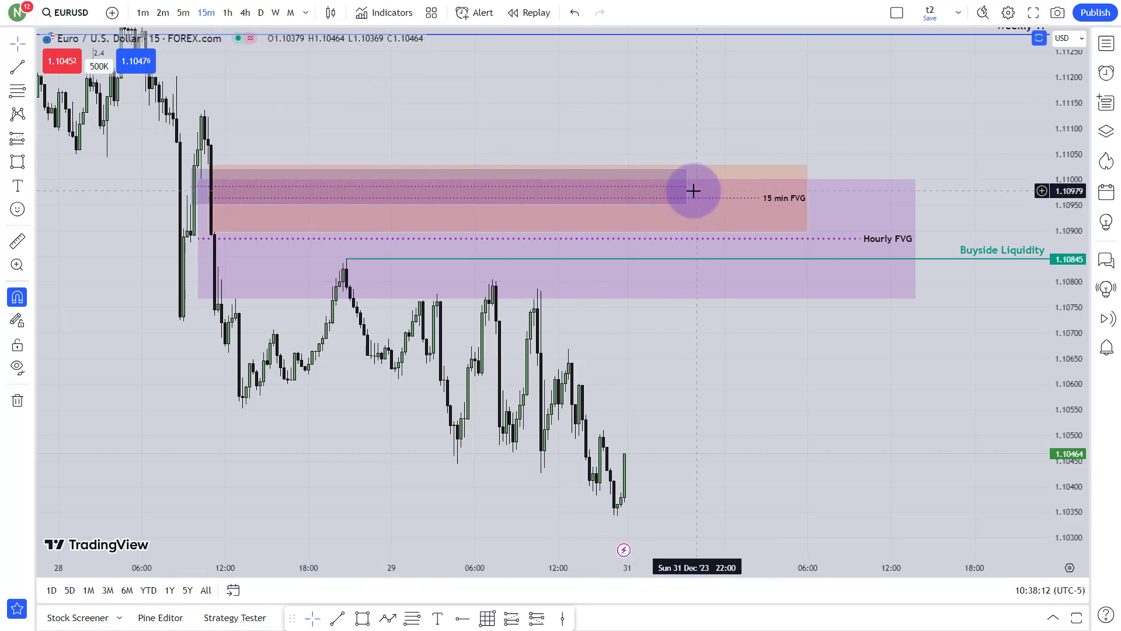
mouse_move(686, 187)
left_mouse_down()
mouse_move(718, 186)
mouse_move(693, 187)
left_mouse_up()
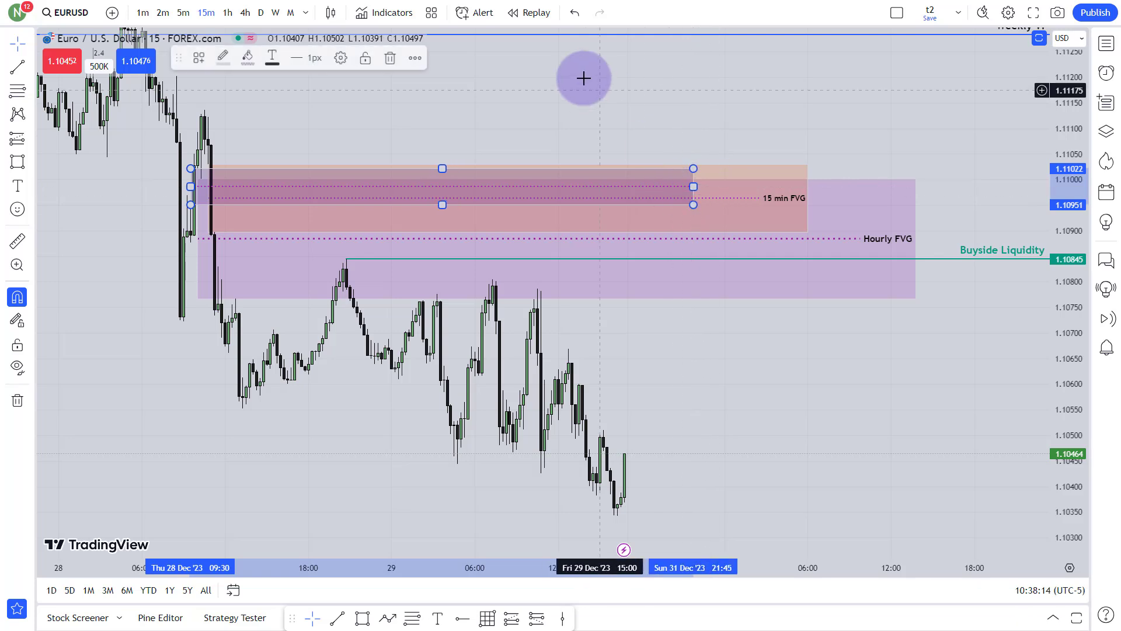
left_click(614, 403)
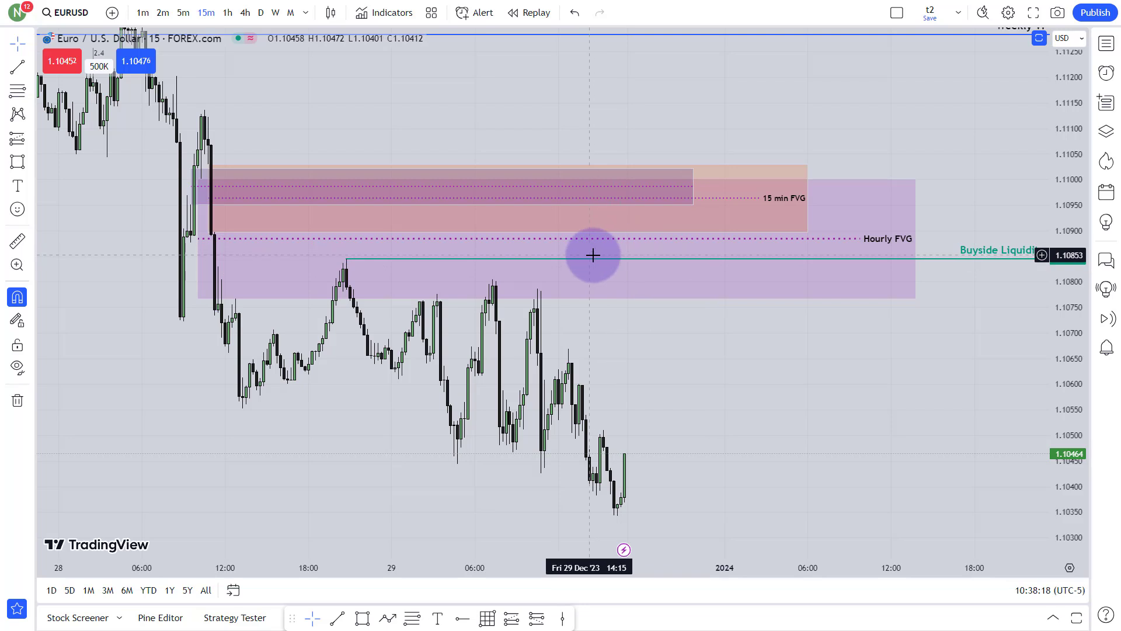
Step: Examine how the purple gap overlaps the 15 min FVG and Hourly FVG, and their position relative to Weekly VI, Buyside Liquidity and the latest candles
left_click(633, 187)
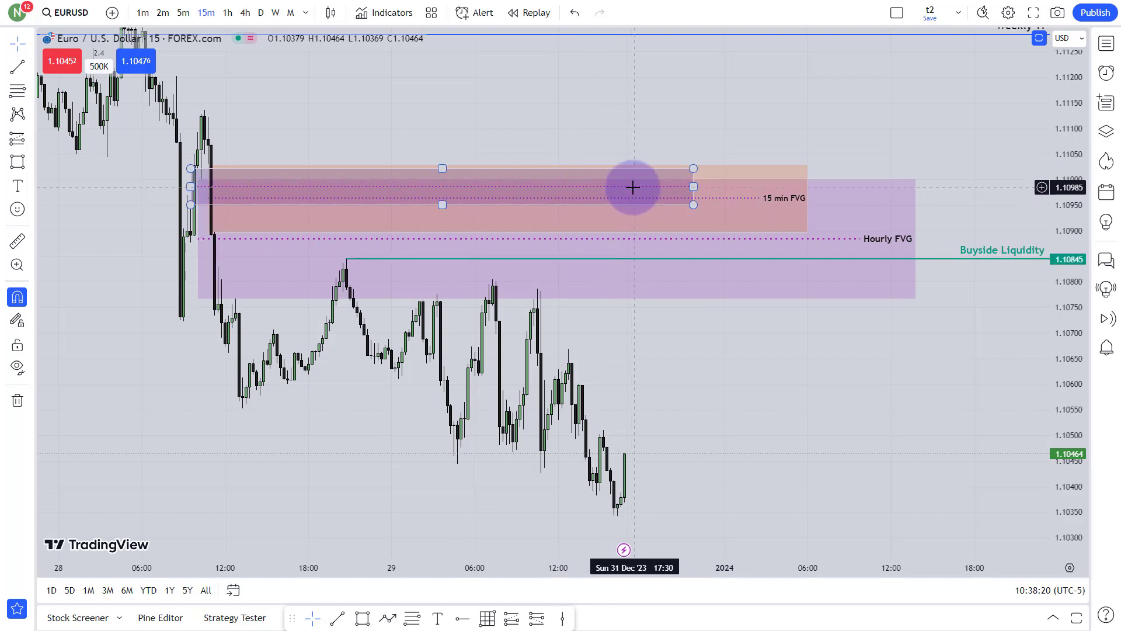
left_click(765, 202)
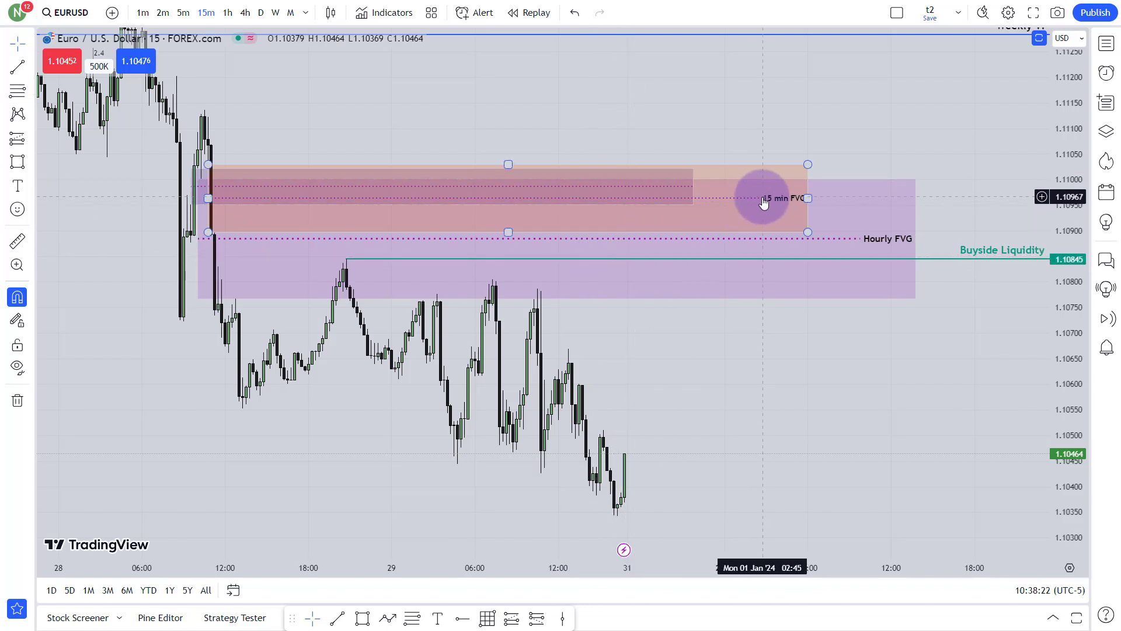
key("Escape")
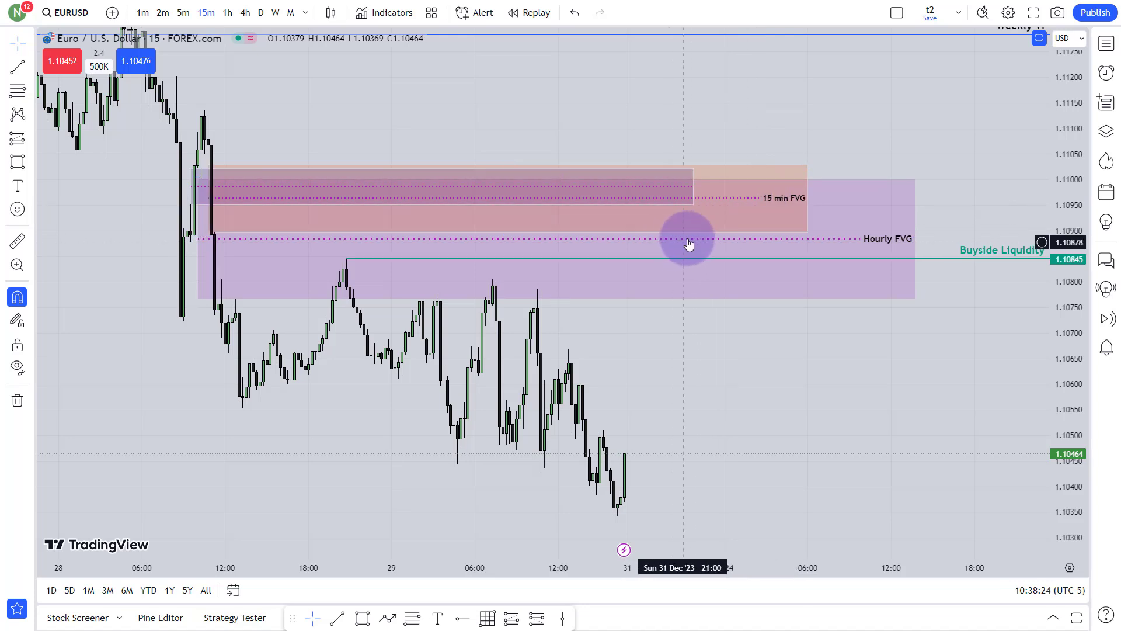
left_click(668, 246)
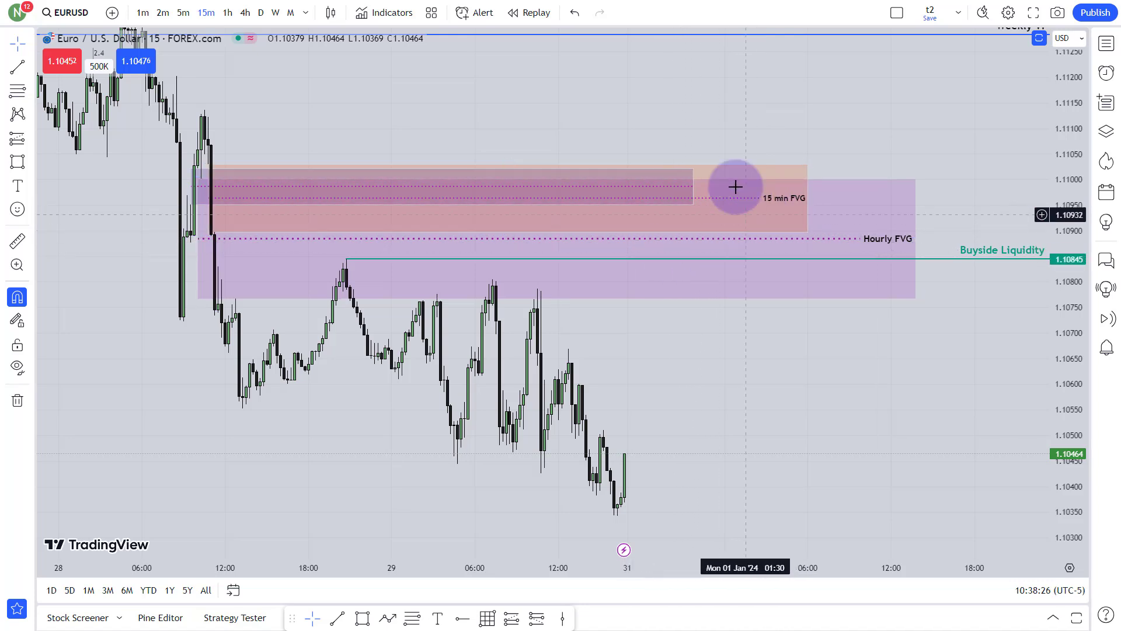
key("Escape")
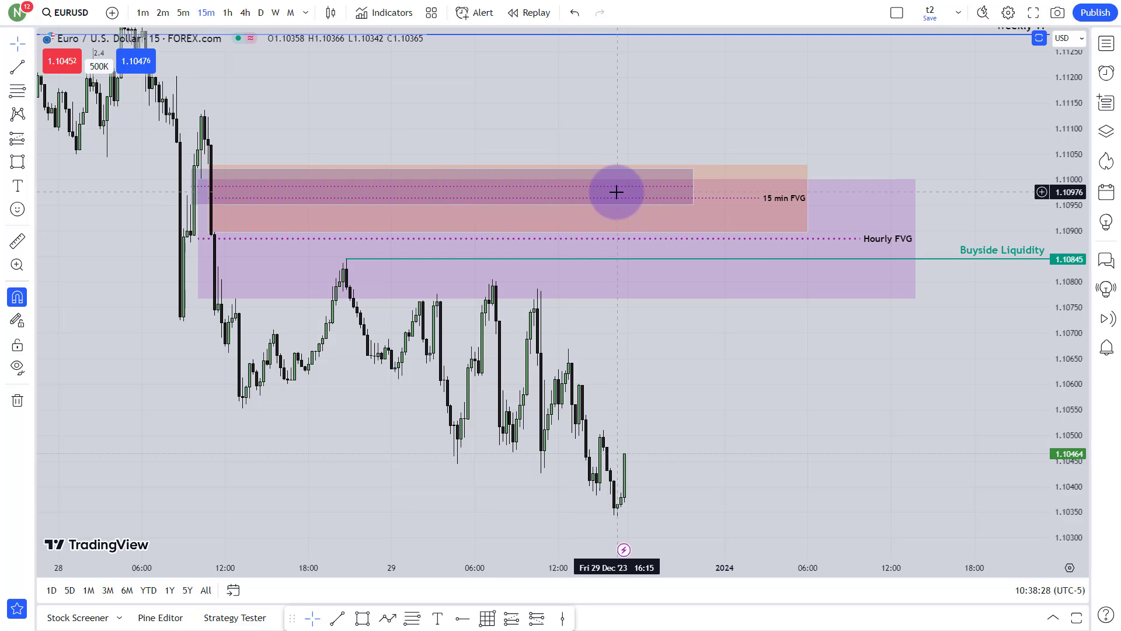
left_click(656, 201)
key("Escape")
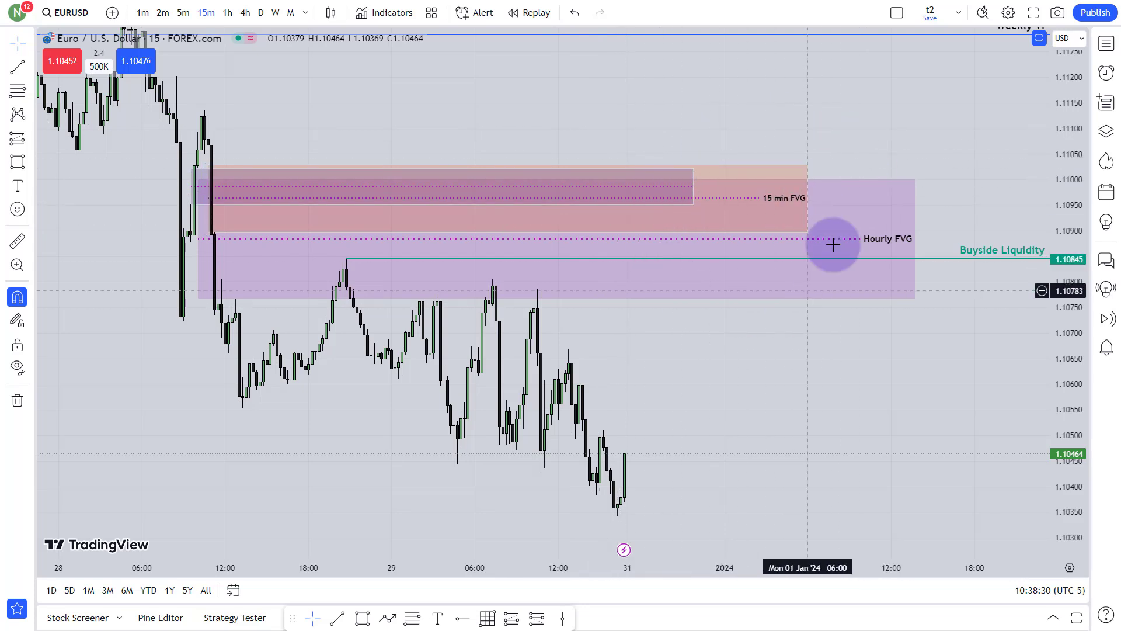
left_click(652, 185)
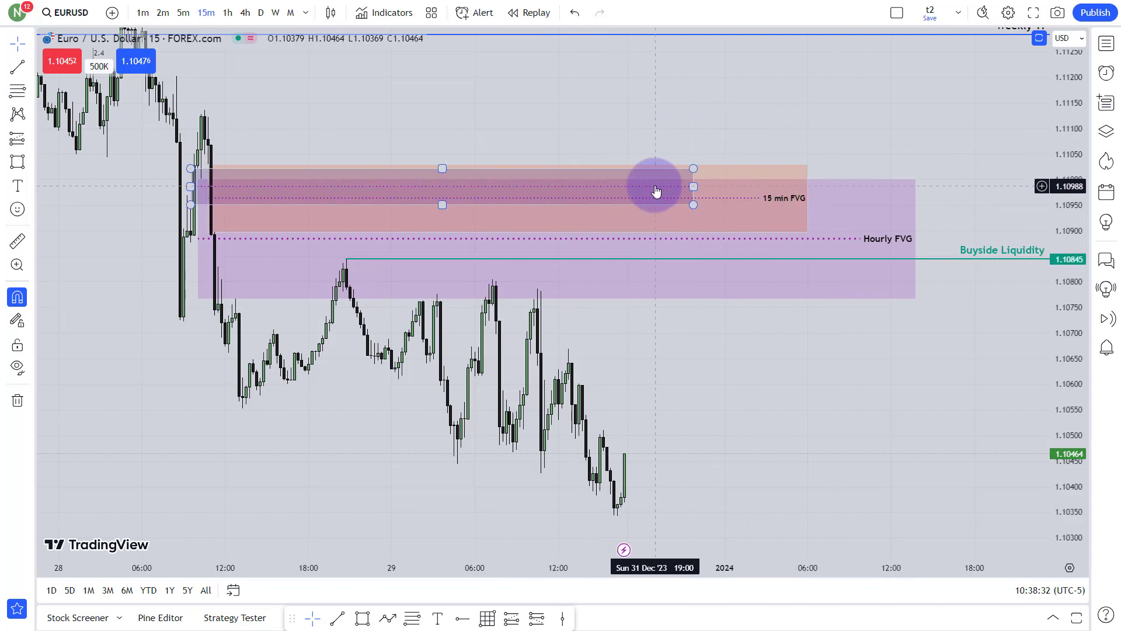
key("Escape")
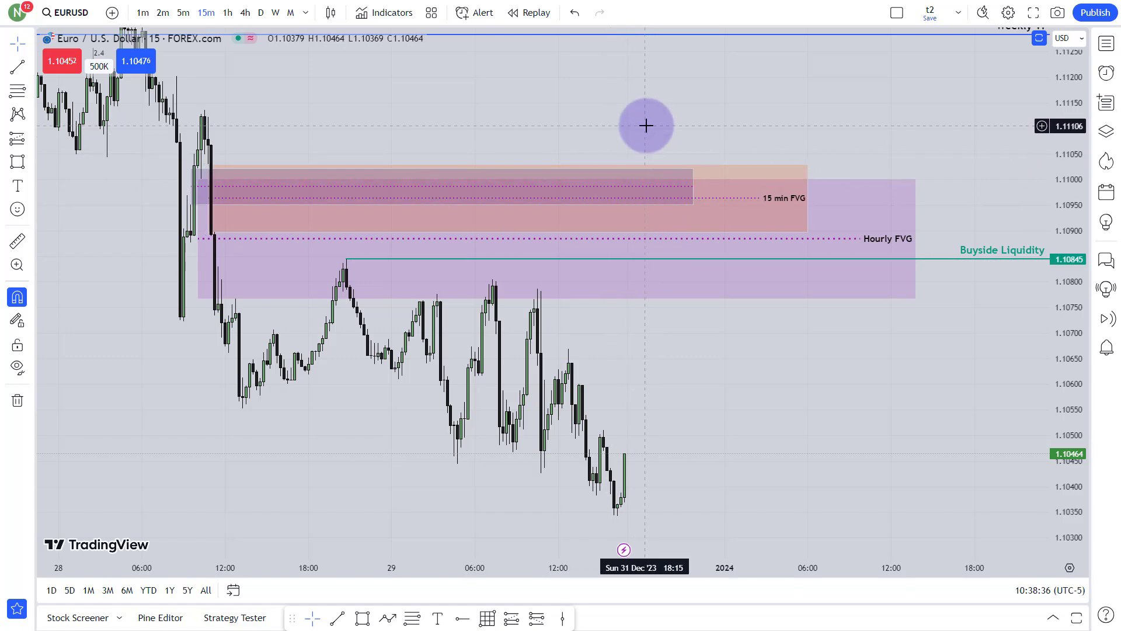
left_click_drag(646, 125, 670, 325)
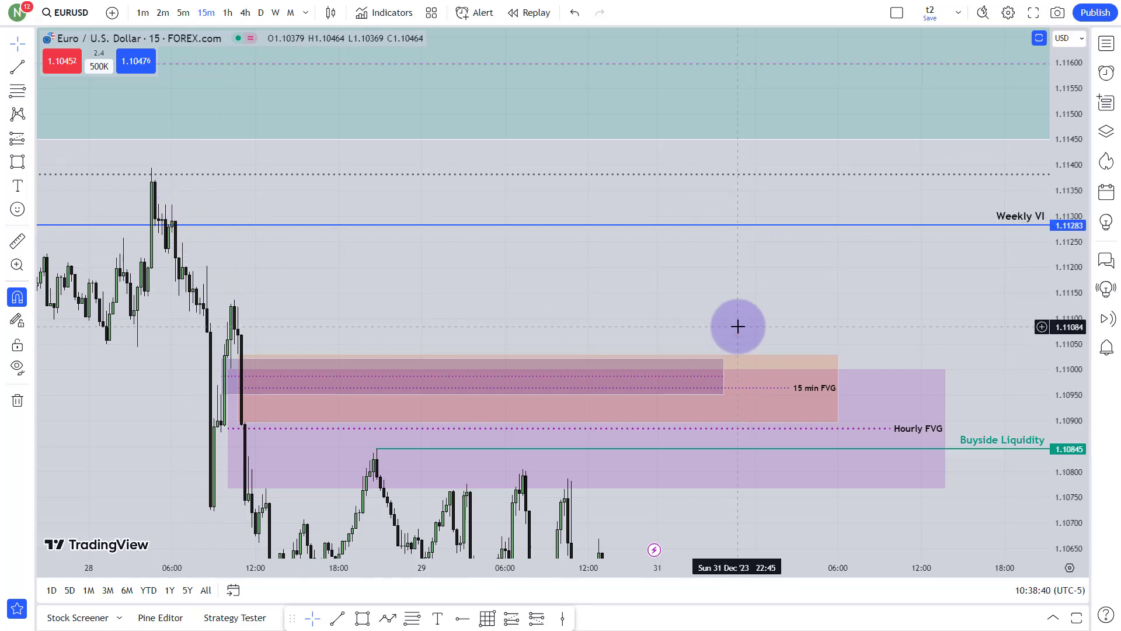
left_click_drag(736, 325, 523, 50)
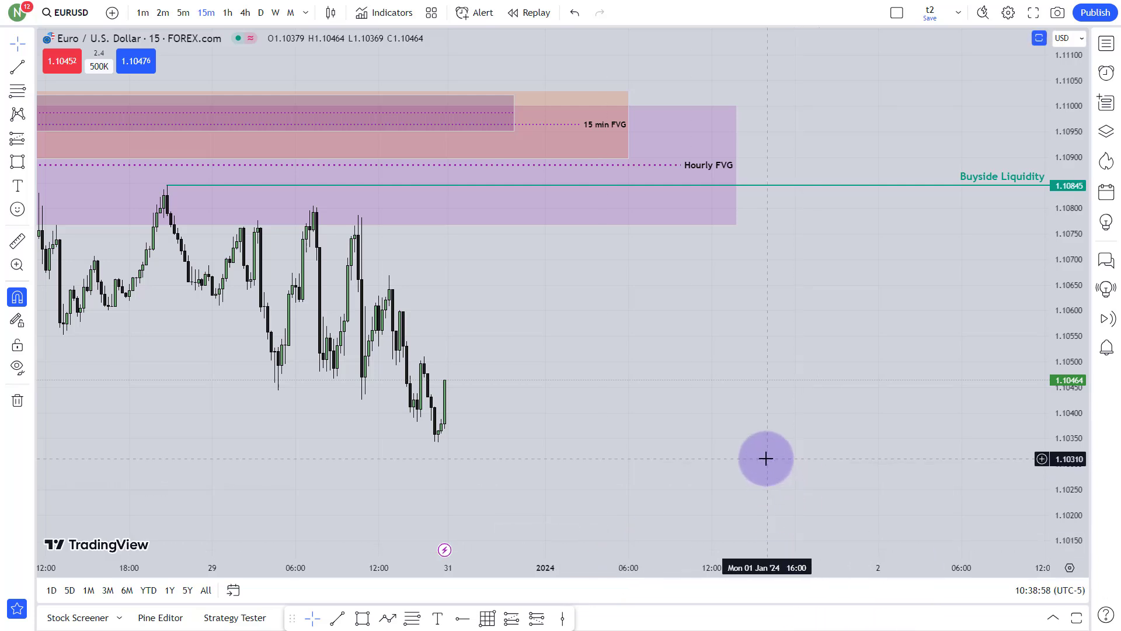
left_click_drag(686, 397, 778, 375)
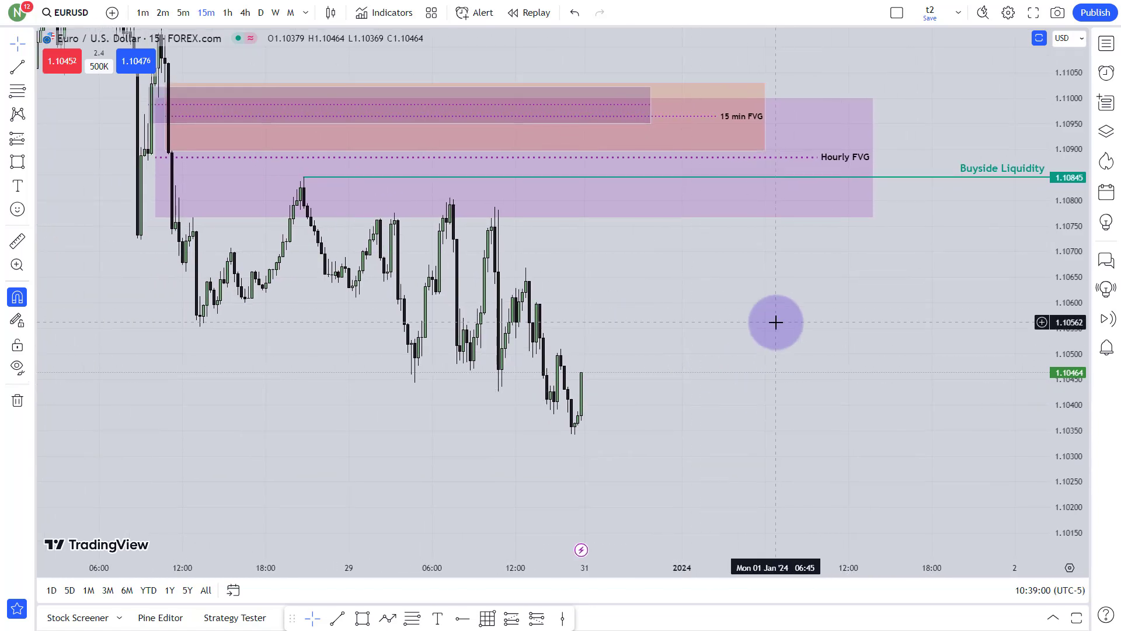